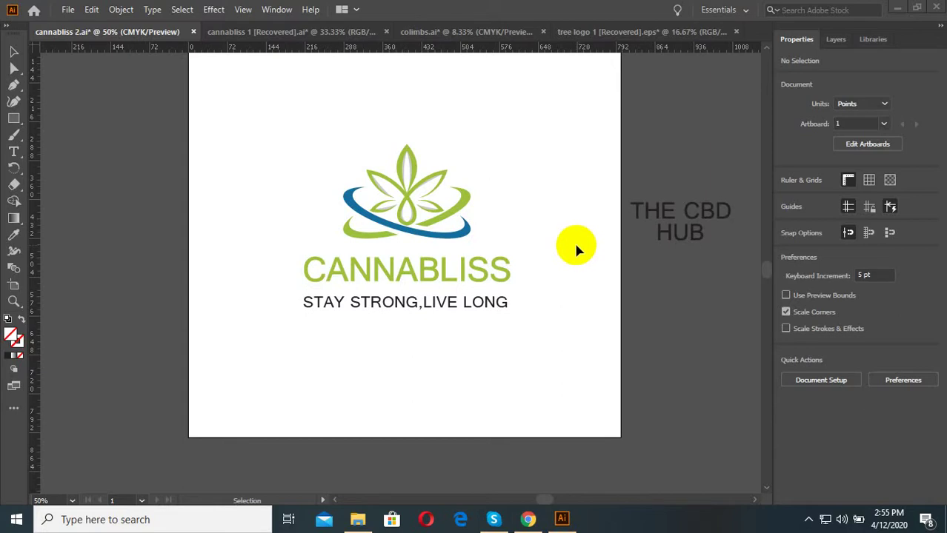
- Marquee-select all the logo objects to inspect them, then deselect
{"action": "scroll", "coordinate": [444, 241], "scroll_direction": "up", "scroll_amount": 3}
{"action": "scroll", "coordinate": [444, 241], "scroll_direction": "down", "scroll_amount": 3}
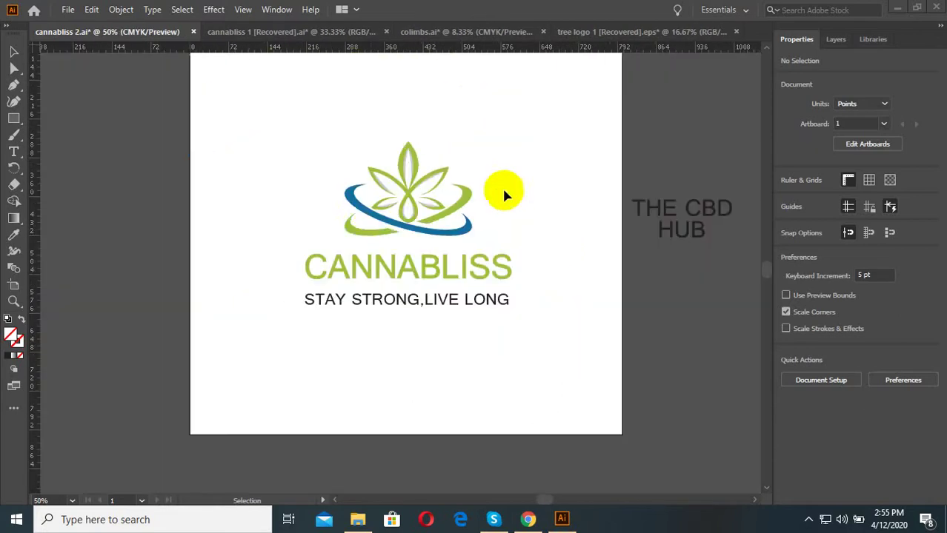
{"action": "scroll", "coordinate": [370, 220], "scroll_direction": "up", "scroll_amount": 2}
{"action": "mouse_move", "coordinate": [614, 434]}
{"action": "left_mouse_down"}
{"action": "mouse_move", "coordinate": [560, 406]}
{"action": "mouse_move", "coordinate": [328, 226]}
{"action": "left_mouse_up"}
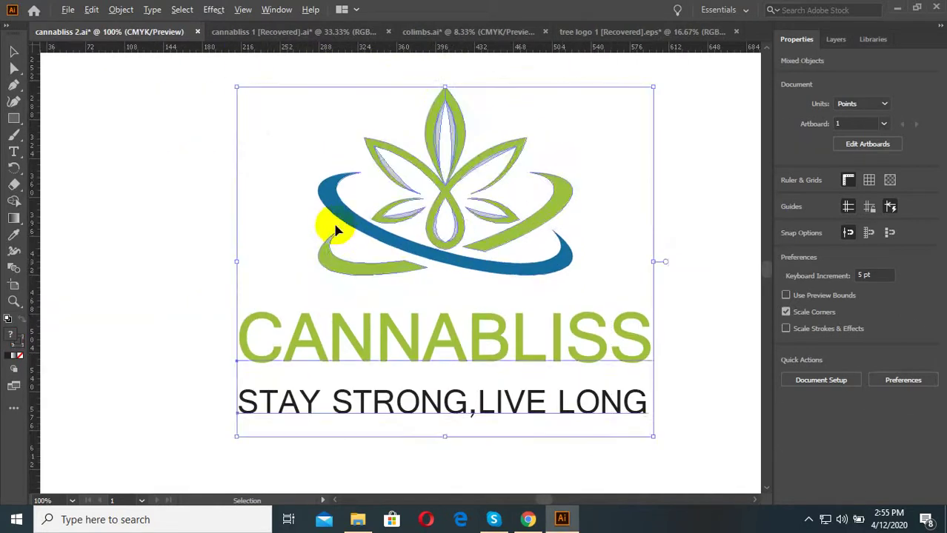
{"action": "scroll", "coordinate": [330, 225], "scroll_direction": "down", "scroll_amount": 2}
{"action": "scroll", "coordinate": [391, 253], "scroll_direction": "up", "scroll_amount": 3}
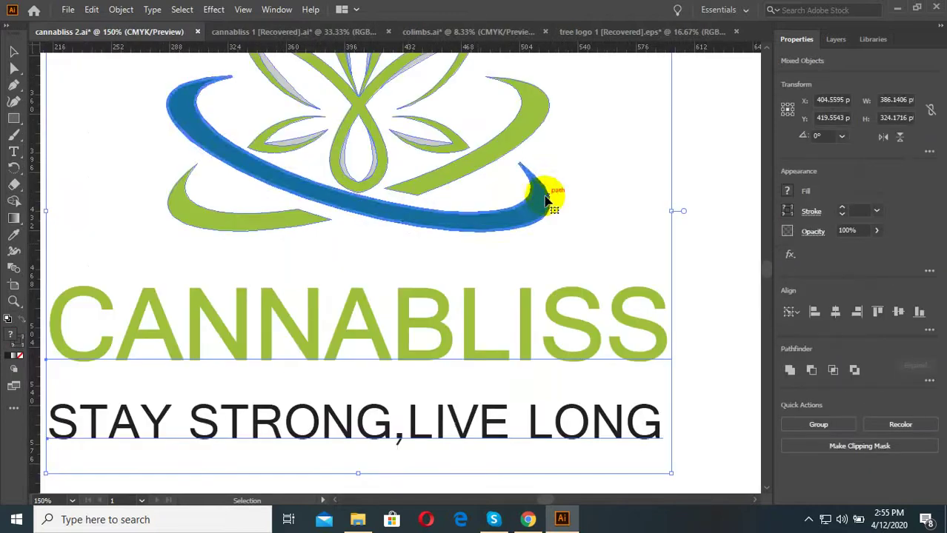
{"action": "scroll", "coordinate": [548, 222], "scroll_direction": "down", "scroll_amount": 1}
{"action": "left_click", "coordinate": [563, 242]}
- Eyedrop the swoosh's blue fill onto the STAY STRONG,LIVE LONG tagline
{"action": "left_click", "coordinate": [434, 382]}
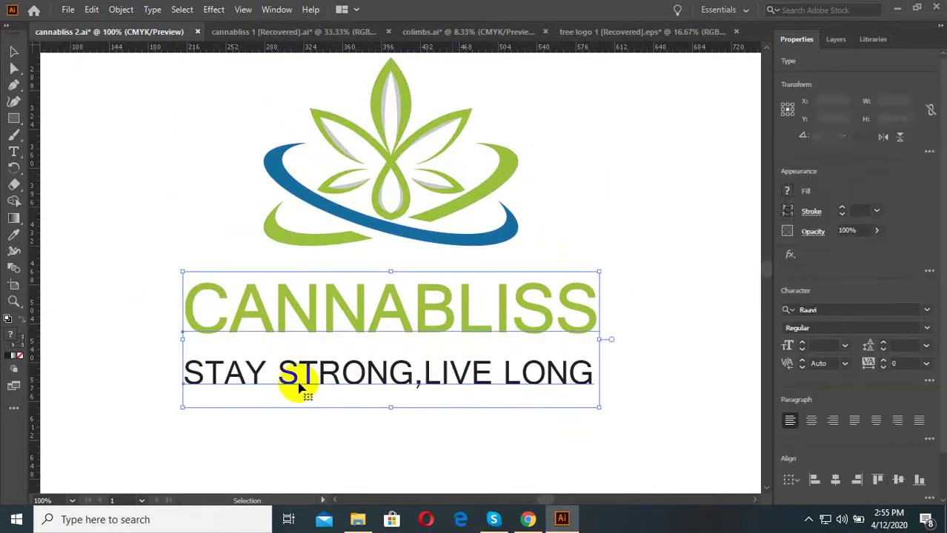
{"action": "left_click", "coordinate": [216, 426]}
{"action": "left_click", "coordinate": [186, 385]}
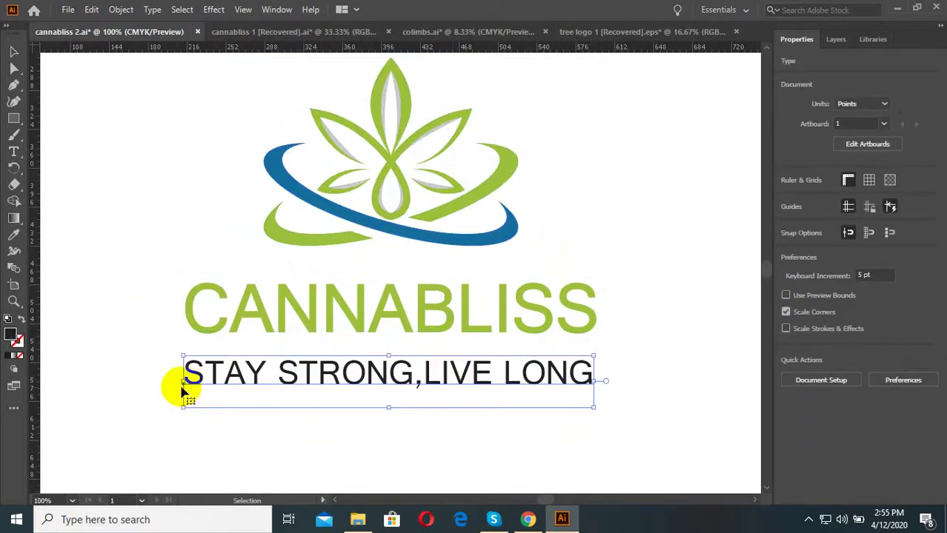
{"action": "left_click", "coordinate": [14, 235]}
{"action": "left_click", "coordinate": [402, 219]}
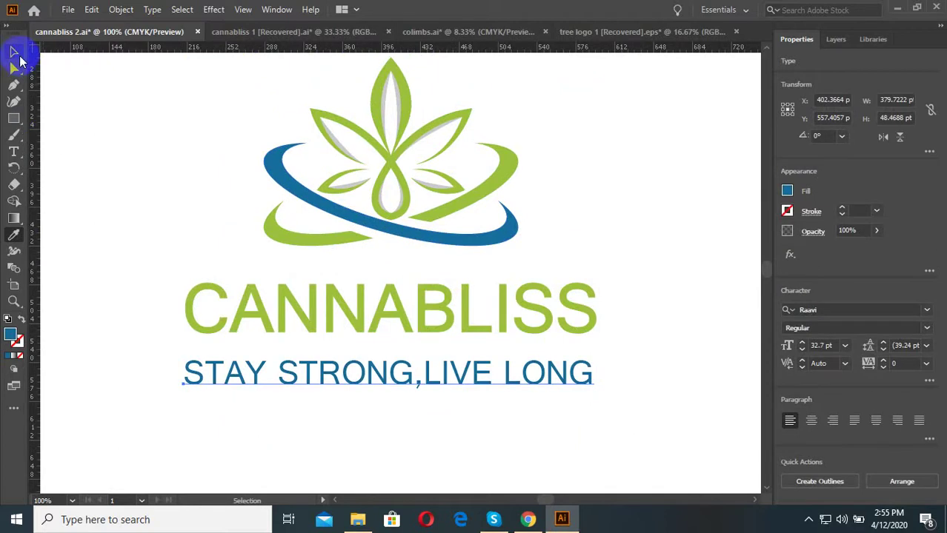
{"action": "left_click", "coordinate": [14, 51]}
{"action": "left_click", "coordinate": [178, 215]}
{"action": "scroll", "coordinate": [322, 326], "scroll_direction": "down", "scroll_amount": 2, "text": "alt"}
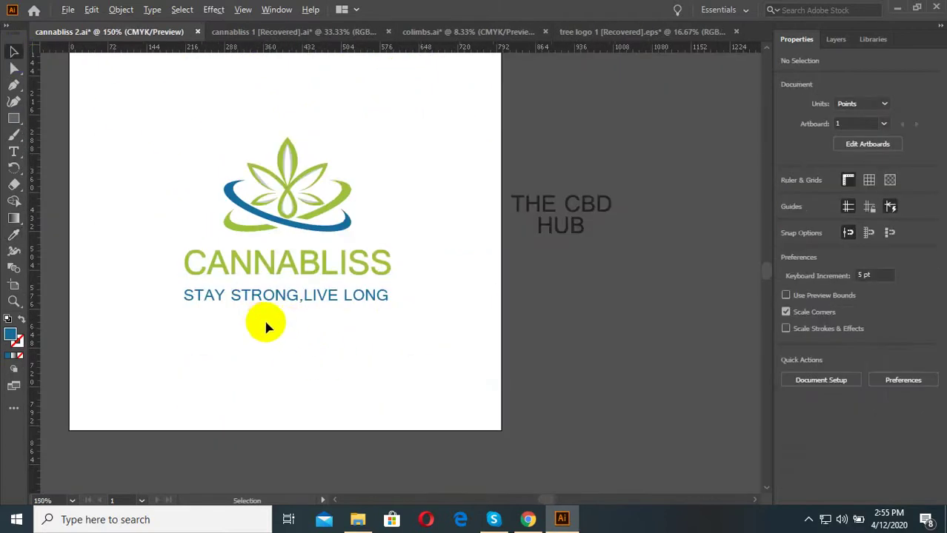
- Select the CANNABLISS wordmark and the STAY STRONG tagline in turn to check them
{"action": "scroll", "coordinate": [260, 321], "scroll_direction": "up", "scroll_amount": 3, "text": "alt"}
{"action": "left_click", "coordinate": [211, 264]}
{"action": "left_click", "coordinate": [196, 317]}
{"action": "scroll", "coordinate": [207, 308], "scroll_direction": "down", "scroll_amount": 2, "text": "alt"}
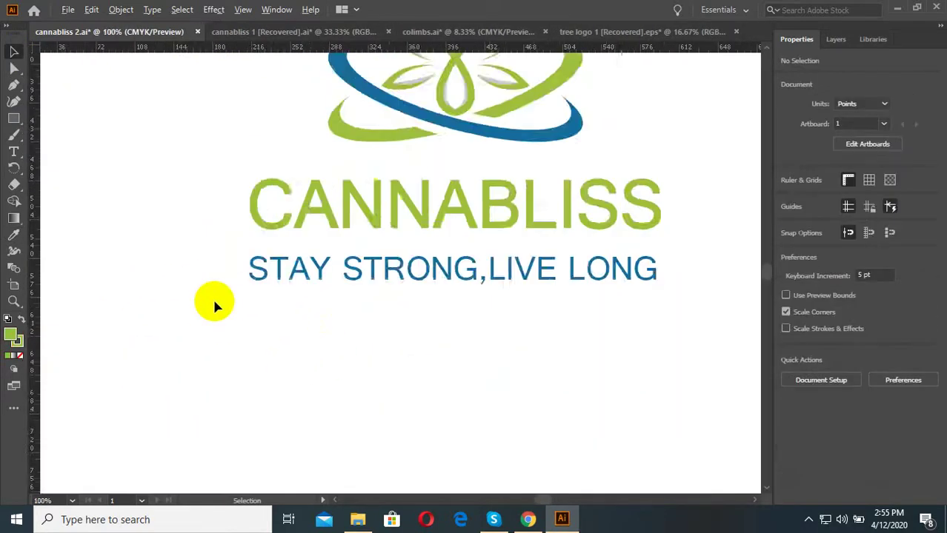
{"action": "scroll", "coordinate": [263, 285], "scroll_direction": "up", "scroll_amount": 2, "text": "alt"}
{"action": "left_click", "coordinate": [274, 283]}
{"action": "scroll", "coordinate": [276, 274], "scroll_direction": "up", "scroll_amount": 2, "text": "alt"}
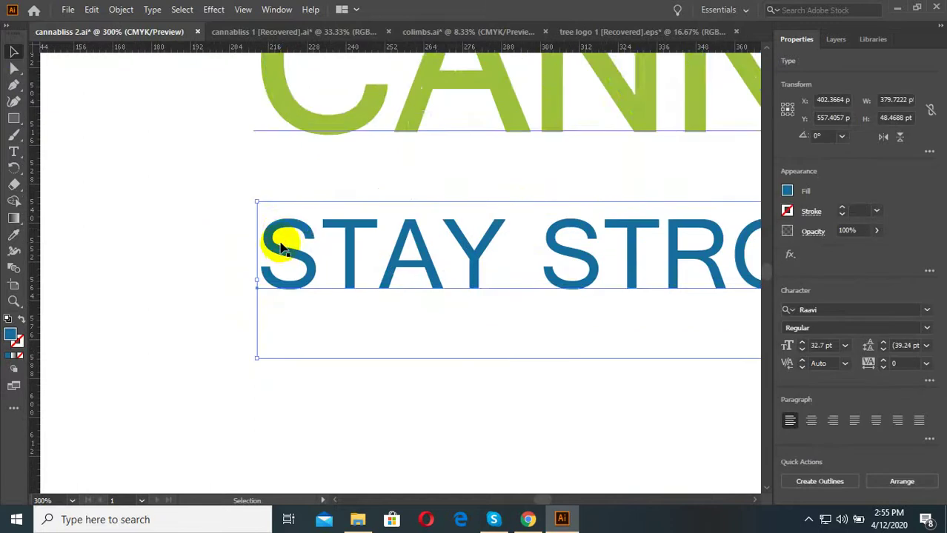
{"action": "left_click_drag", "start_coordinate": [281, 250], "coordinate": [277, 265]}
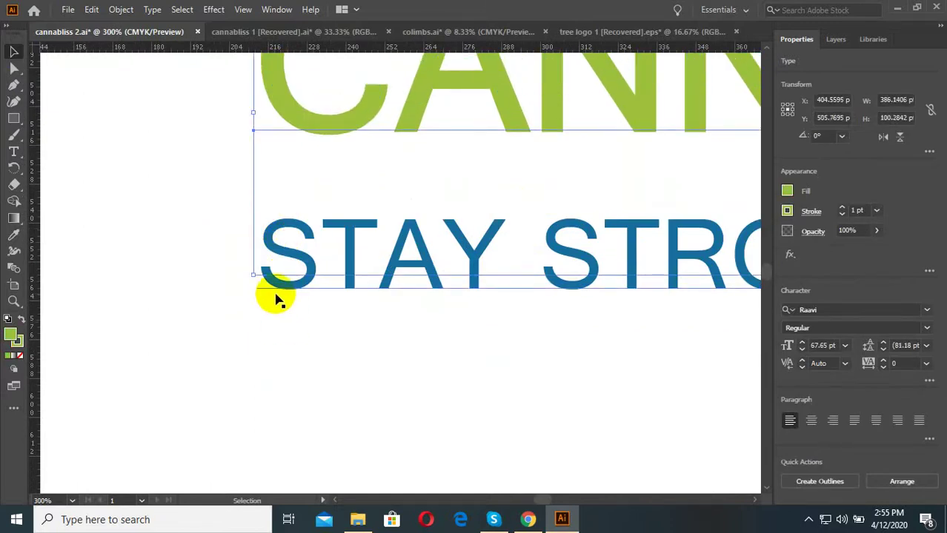
{"action": "left_click", "coordinate": [275, 294]}
{"action": "left_click_drag", "start_coordinate": [280, 254], "coordinate": [270, 238]}
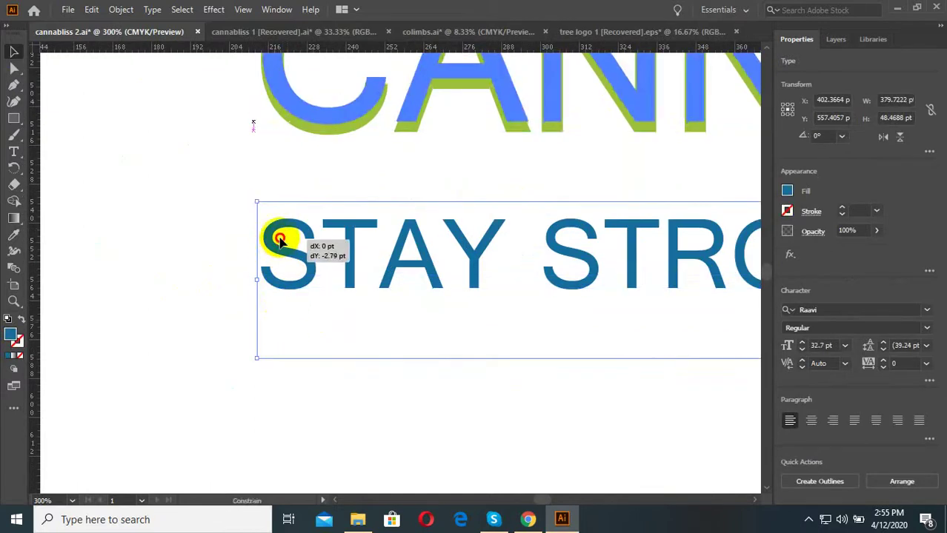
{"action": "left_click", "coordinate": [280, 326]}
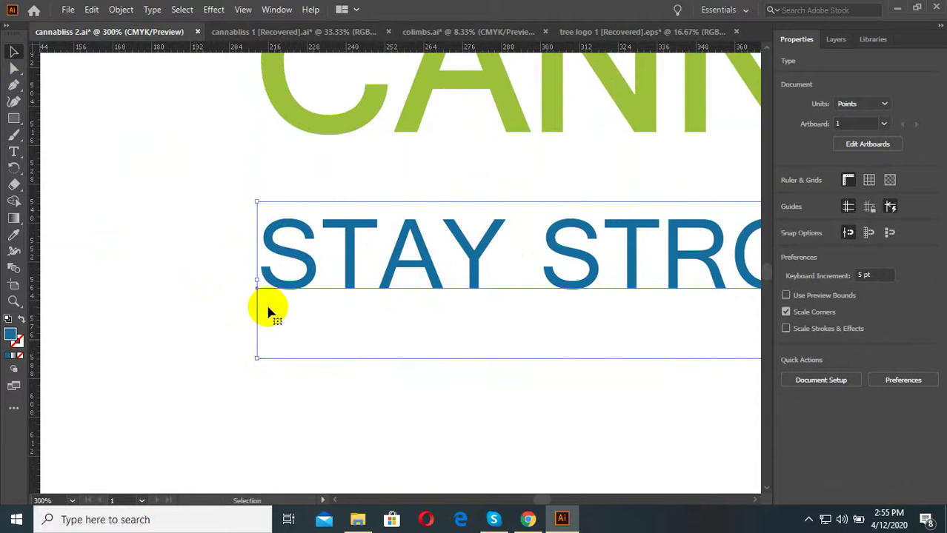
- Drag the blue tagline slightly up, closer to CANNABLISS
{"action": "left_click_drag", "start_coordinate": [257, 351], "coordinate": [259, 317]}
{"action": "scroll", "coordinate": [266, 354], "scroll_direction": "down", "scroll_amount": 3}
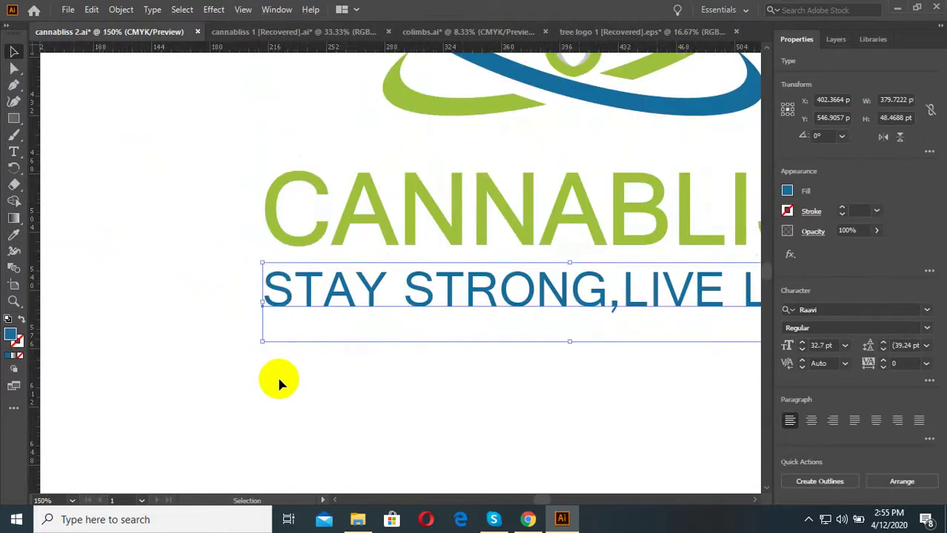
{"action": "left_click", "coordinate": [281, 380]}
{"action": "scroll", "coordinate": [287, 382], "scroll_direction": "down", "scroll_amount": 2}
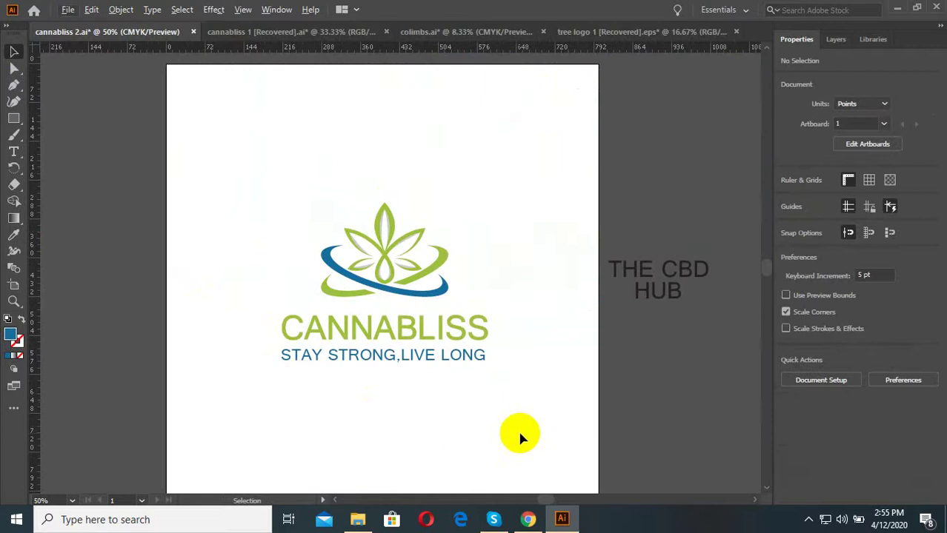
- Marquee-select every logo piece and group them into one object
{"action": "left_click_drag", "start_coordinate": [520, 436], "coordinate": [321, 194]}
{"action": "right_click", "coordinate": [395, 232]}
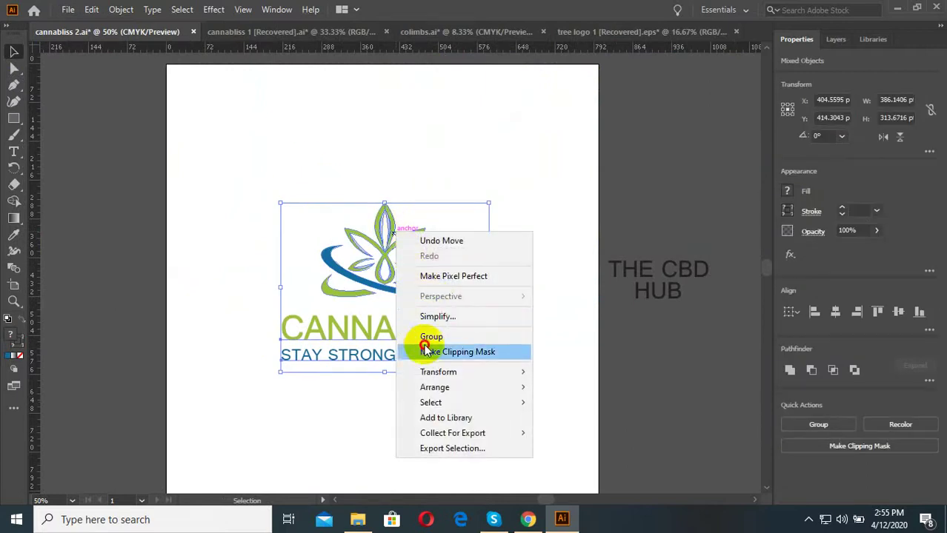
{"action": "left_click", "coordinate": [426, 350]}
{"action": "left_click", "coordinate": [400, 393]}
{"action": "scroll", "coordinate": [348, 389], "scroll_direction": "down", "scroll_amount": 1}
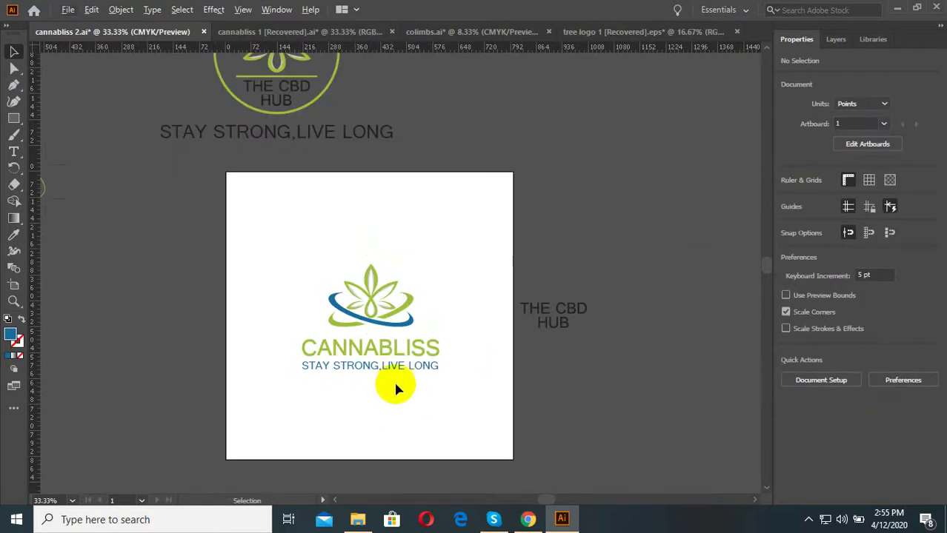
{"action": "scroll", "coordinate": [397, 391], "scroll_direction": "down", "scroll_amount": 2}
{"action": "scroll", "coordinate": [400, 395], "scroll_direction": "up", "scroll_amount": 3}
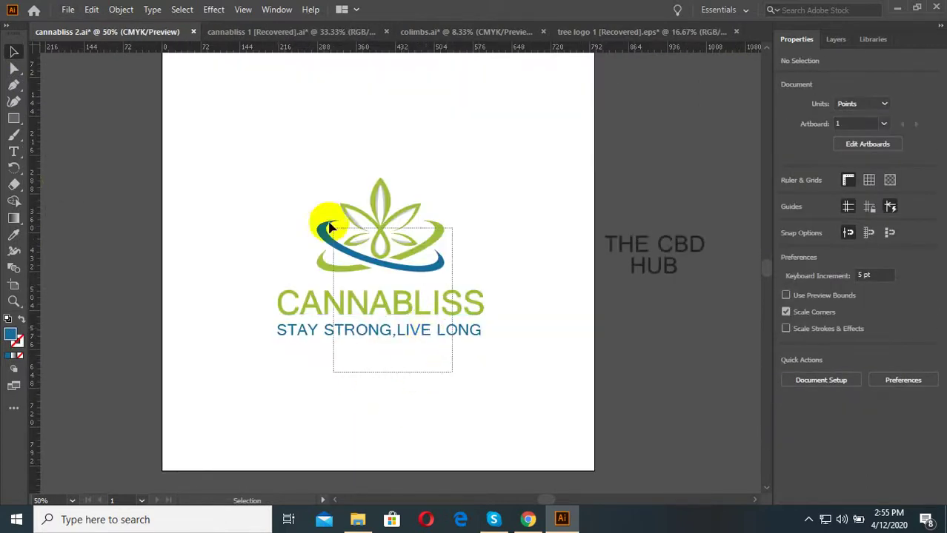
- Confirm the logo selects as a single group, then switch to Chrome
{"action": "left_click", "coordinate": [330, 228]}
{"action": "scroll", "coordinate": [331, 308], "scroll_direction": "down", "scroll_amount": 2}
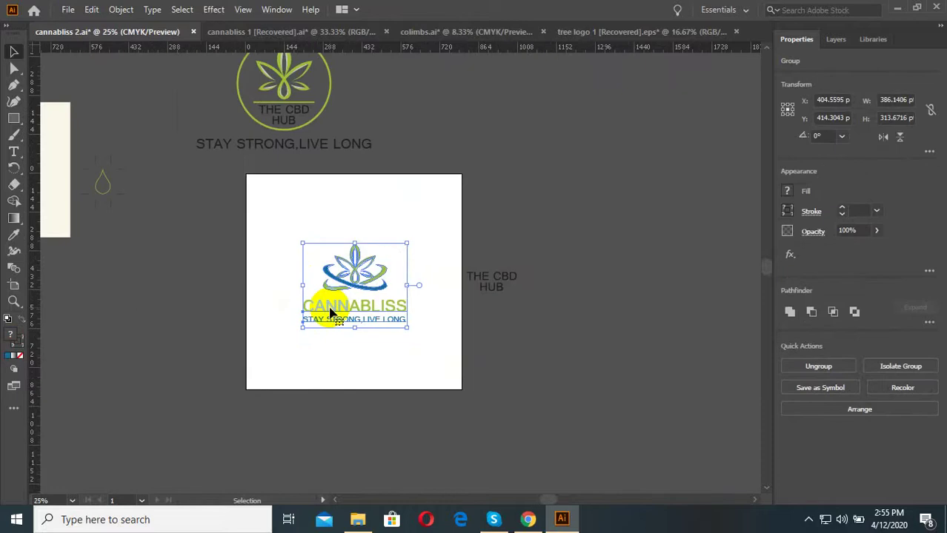
{"action": "left_click", "coordinate": [333, 386]}
{"action": "scroll", "coordinate": [333, 386], "scroll_direction": "up", "scroll_amount": 1}
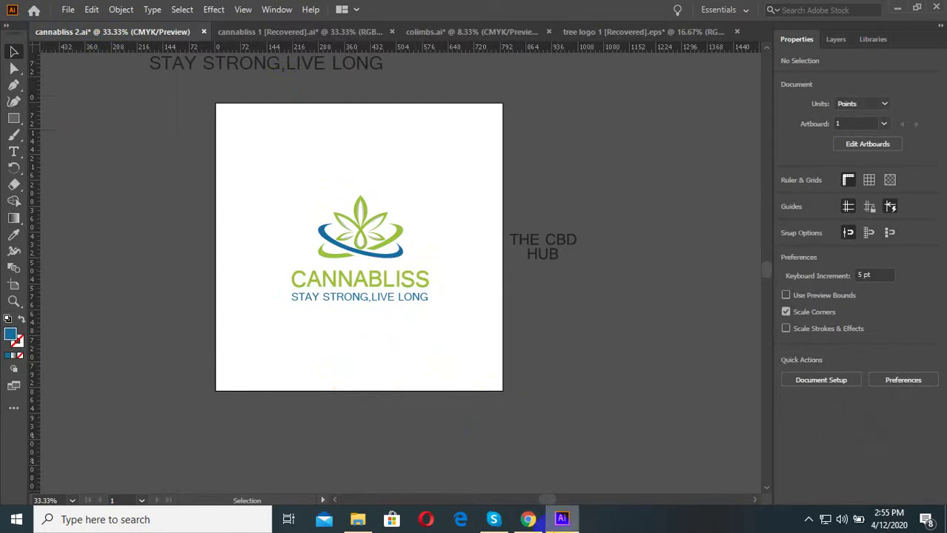
{"action": "left_click", "coordinate": [528, 520]}
- Bring up the Freelancer Build me a brand contest page
{"action": "left_click", "coordinate": [700, 11]}
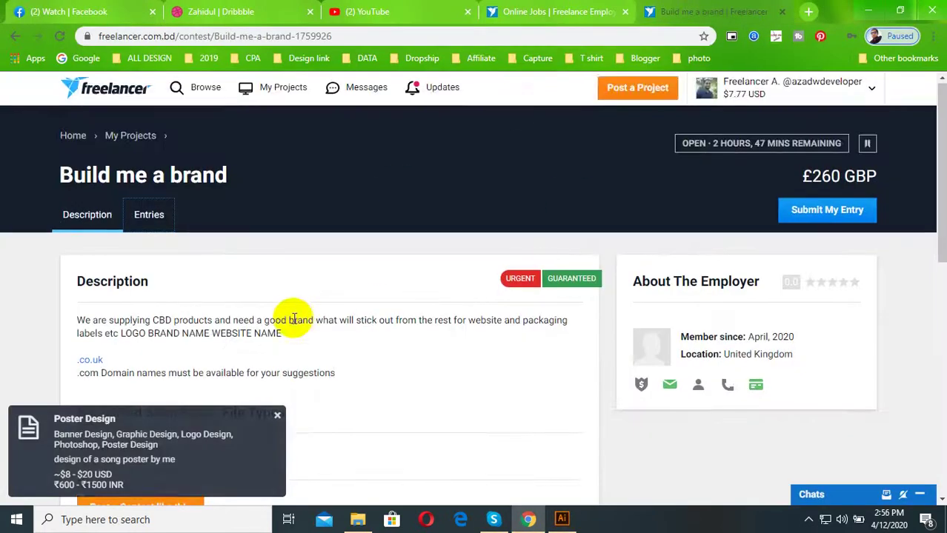
{"action": "scroll", "coordinate": [274, 318], "scroll_direction": "down", "scroll_amount": 3}
{"action": "scroll", "coordinate": [274, 317], "scroll_direction": "down", "scroll_amount": 2}
{"action": "scroll", "coordinate": [326, 282], "scroll_direction": "up", "scroll_amount": 4}
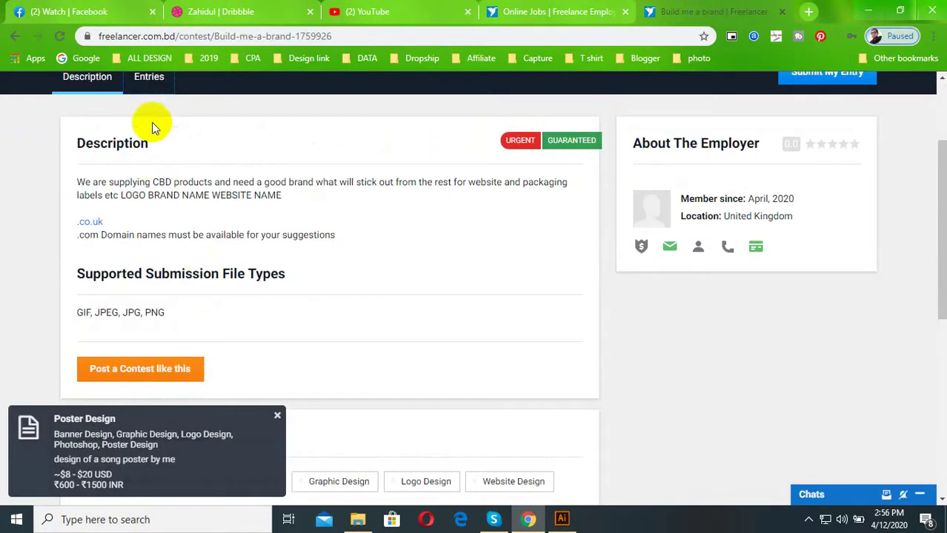
- Show the contest's Entries and scroll through the competing cannabis logos
{"action": "left_click", "coordinate": [156, 94]}
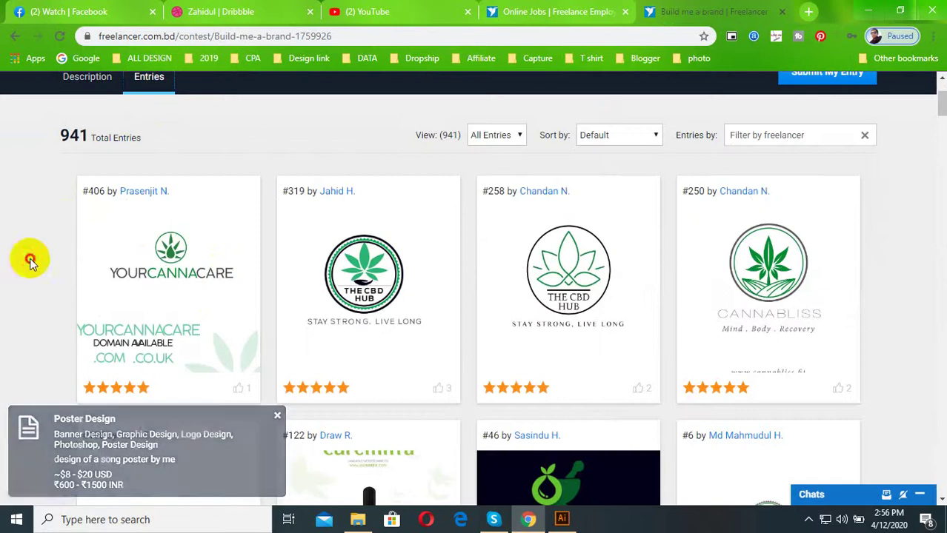
{"action": "scroll", "coordinate": [524, 320], "scroll_direction": "down", "scroll_amount": 3}
{"action": "scroll", "coordinate": [511, 333], "scroll_direction": "down", "scroll_amount": 3}
{"action": "scroll", "coordinate": [496, 342], "scroll_direction": "down", "scroll_amount": 2}
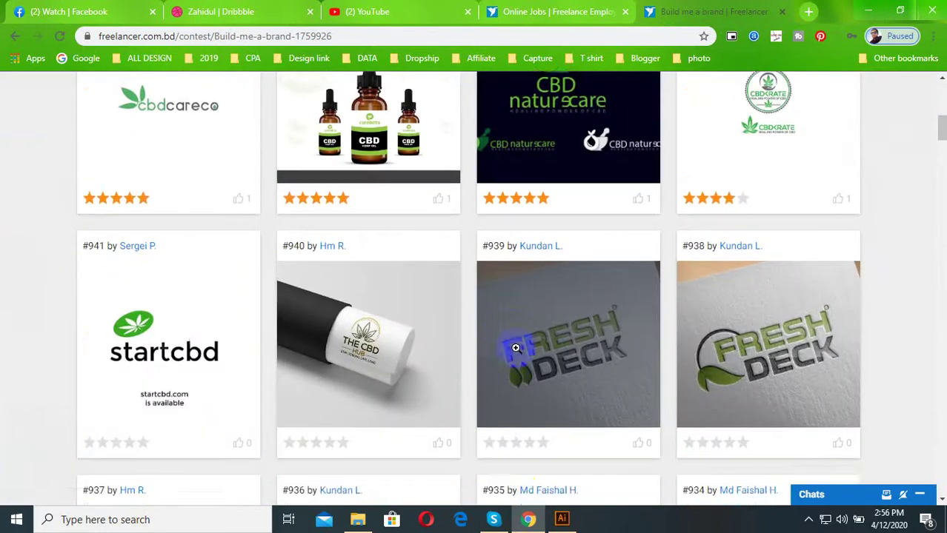
{"action": "scroll", "coordinate": [463, 371], "scroll_direction": "down", "scroll_amount": 3}
{"action": "scroll", "coordinate": [463, 370], "scroll_direction": "down", "scroll_amount": 4}
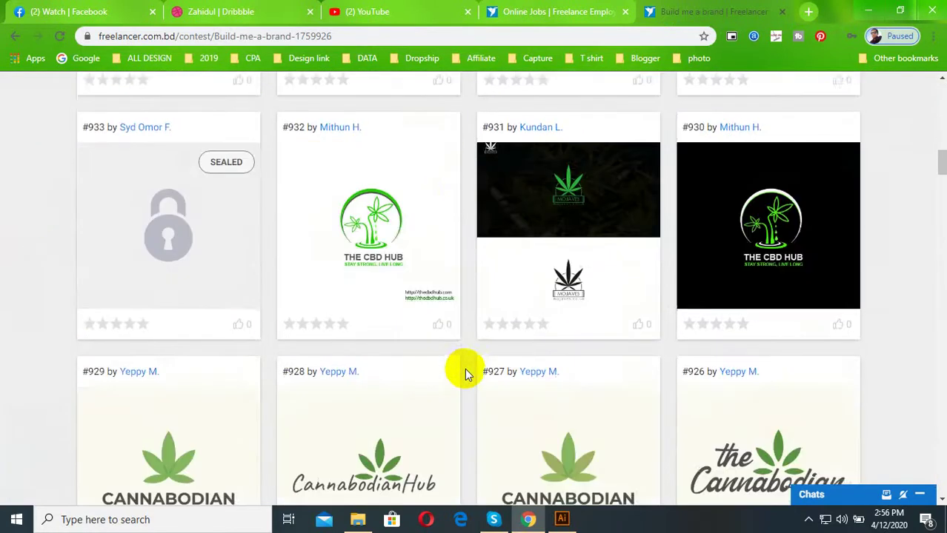
{"action": "scroll", "coordinate": [465, 368], "scroll_direction": "down", "scroll_amount": 3}
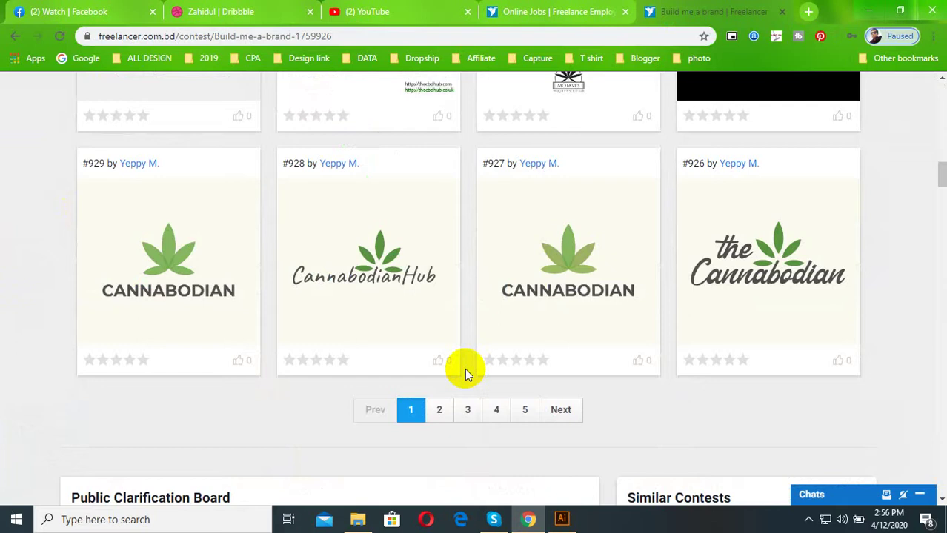
{"action": "scroll", "coordinate": [562, 365], "scroll_direction": "up", "scroll_amount": 3}
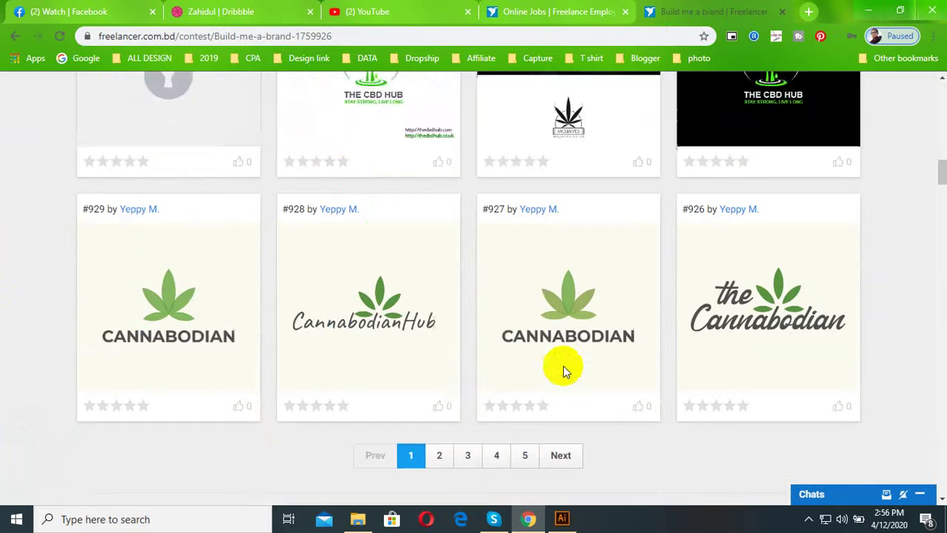
{"action": "scroll", "coordinate": [549, 360], "scroll_direction": "up", "scroll_amount": 3}
{"action": "scroll", "coordinate": [318, 104], "scroll_direction": "up", "scroll_amount": 2}
{"action": "scroll", "coordinate": [317, 338], "scroll_direction": "up", "scroll_amount": 3}
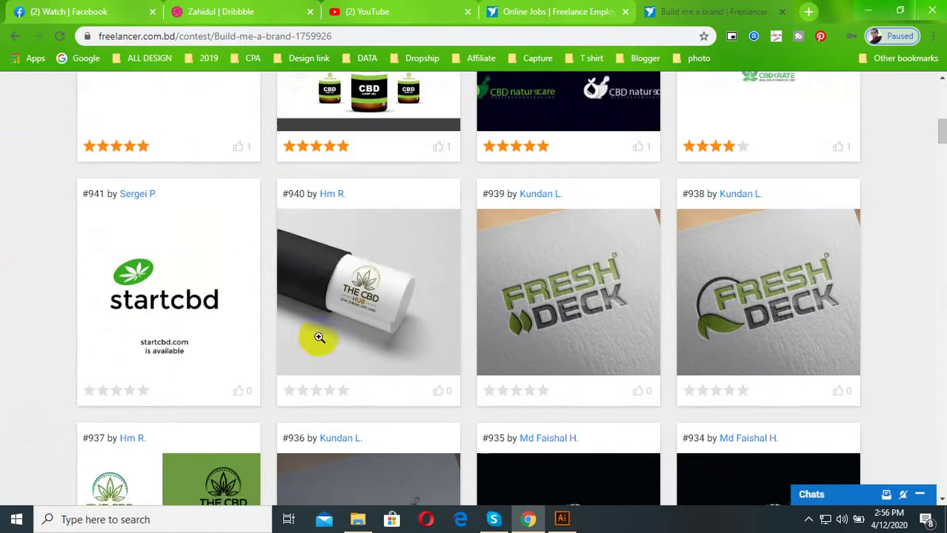
{"action": "scroll", "coordinate": [360, 298], "scroll_direction": "up", "scroll_amount": 4}
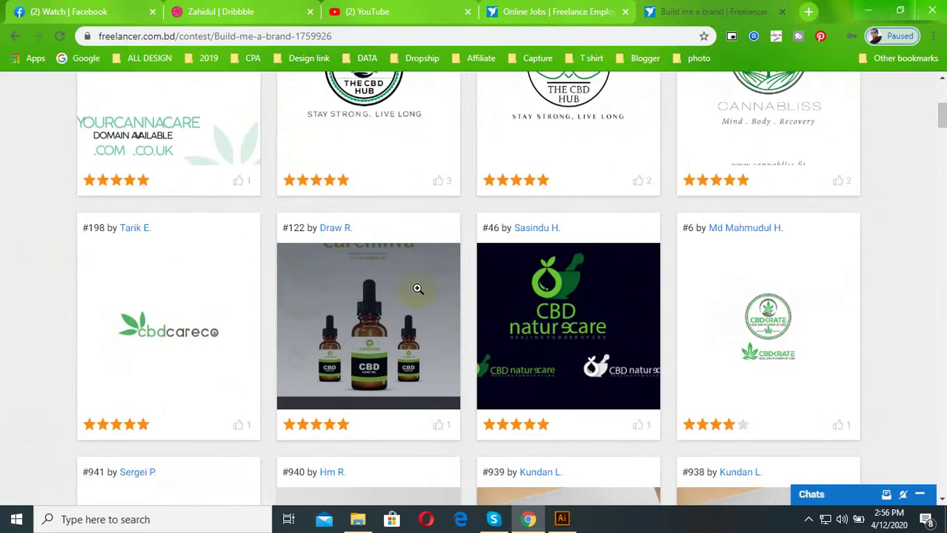
{"action": "scroll", "coordinate": [400, 292], "scroll_direction": "up", "scroll_amount": 3}
{"action": "scroll", "coordinate": [417, 289], "scroll_direction": "up", "scroll_amount": 1}
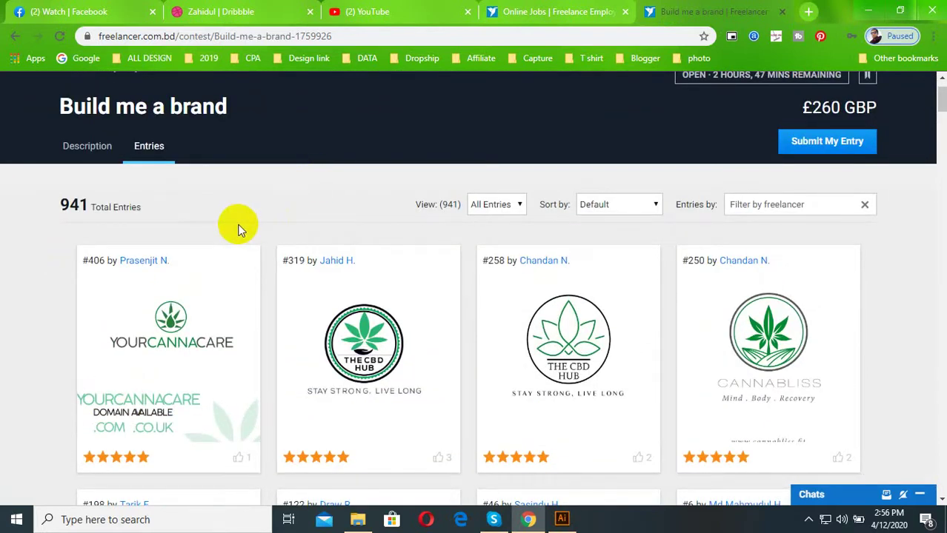
{"action": "scroll", "coordinate": [238, 229], "scroll_direction": "down", "scroll_amount": 2}
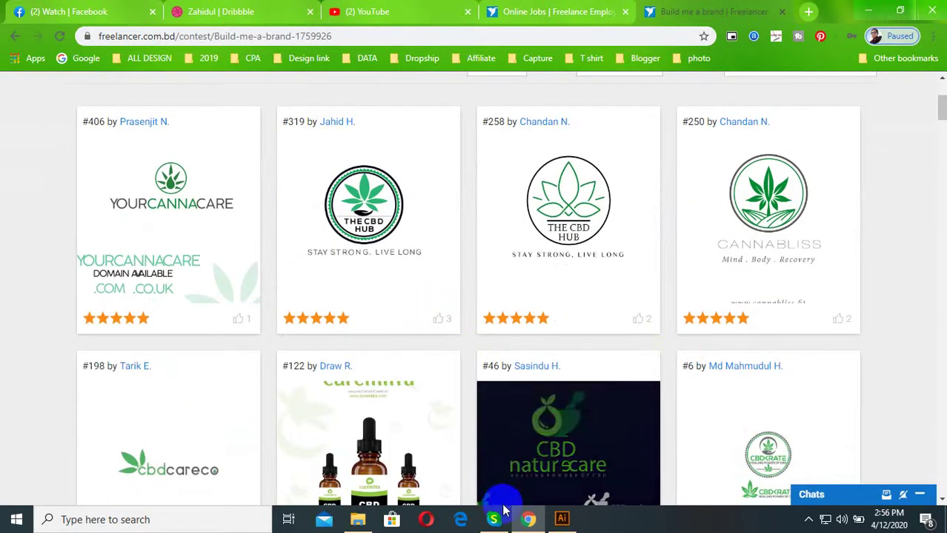
- Return to the CANNABLISS logo document and zoom out to see all artboards
{"action": "left_click", "coordinate": [561, 519]}
{"action": "key", "text": "ctrl+1"}
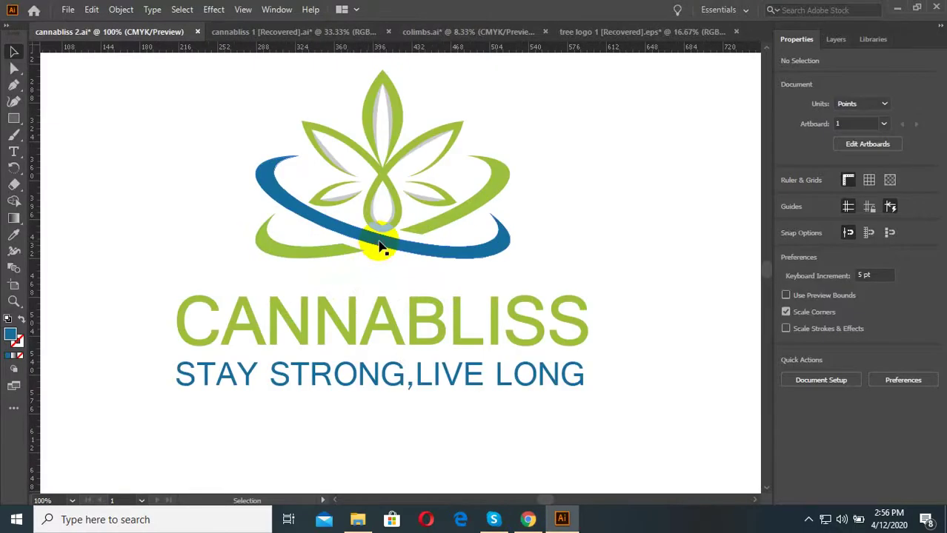
{"action": "double_click", "coordinate": [381, 245]}
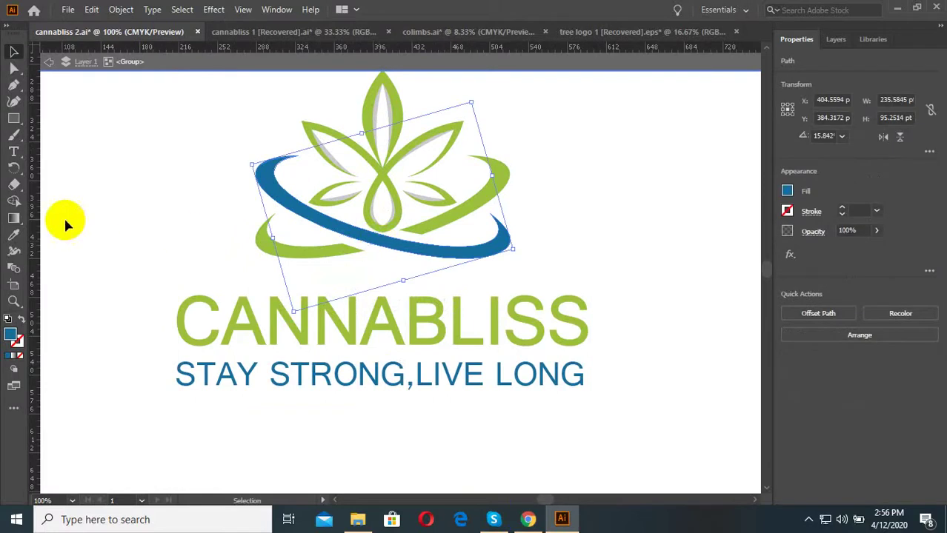
{"action": "left_click", "coordinate": [14, 234]}
{"action": "key", "text": "ctrl+minus"}
{"action": "key", "text": "ctrl+minus"}
{"action": "key", "text": "Escape"}
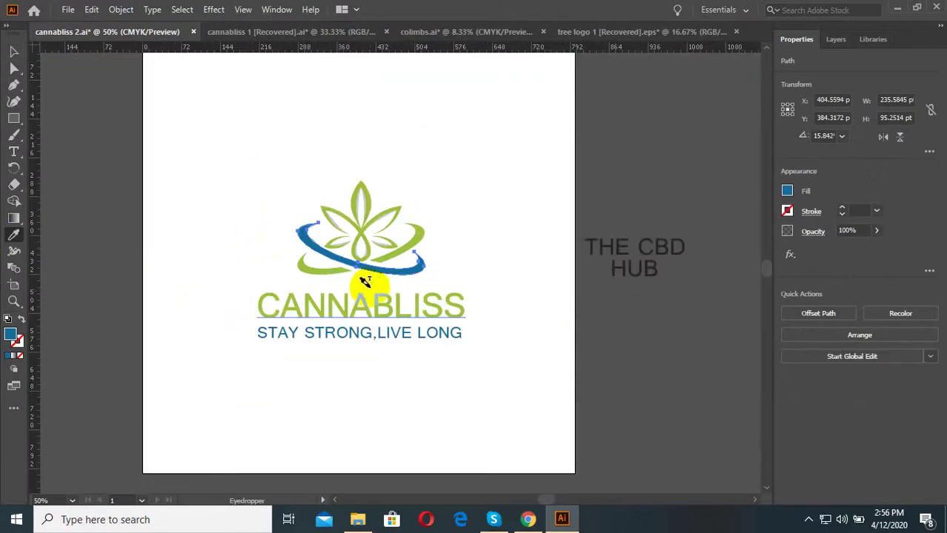
{"action": "key", "text": "ctrl+minus"}
{"action": "key", "text": "ctrl+minus"}
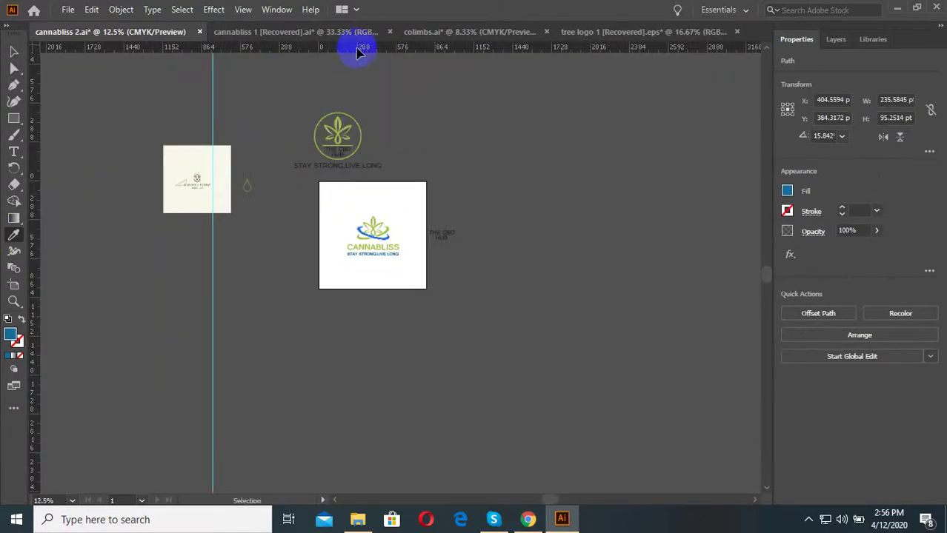
- In cannabliss 1 [Recovered], select the dark left leaf of THE CBD HUB logo
{"action": "left_click", "coordinate": [348, 32]}
{"action": "key", "text": "ctrl+plus"}
{"action": "key", "text": "ctrl+plus"}
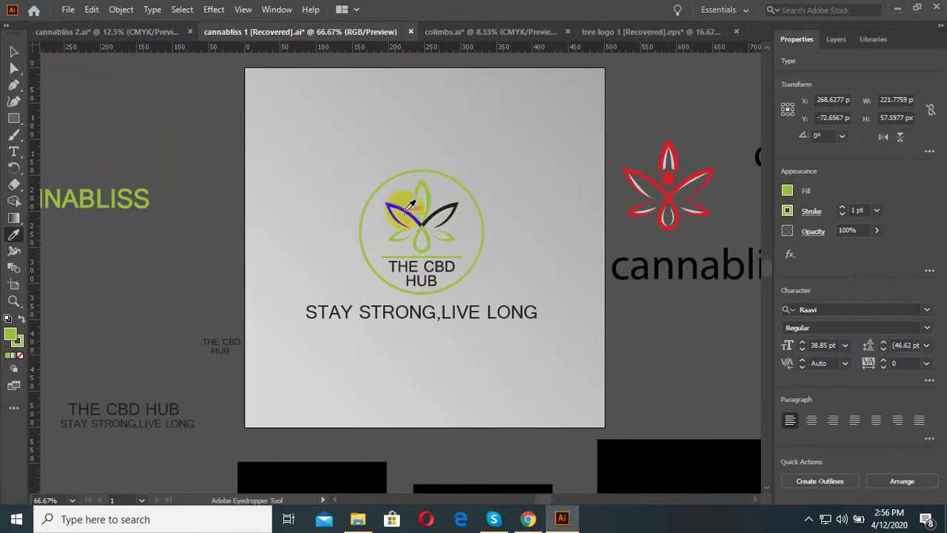
{"action": "key", "text": "ctrl+plus"}
{"action": "key", "text": "ctrl+plus"}
{"action": "left_click", "coordinate": [165, 137]}
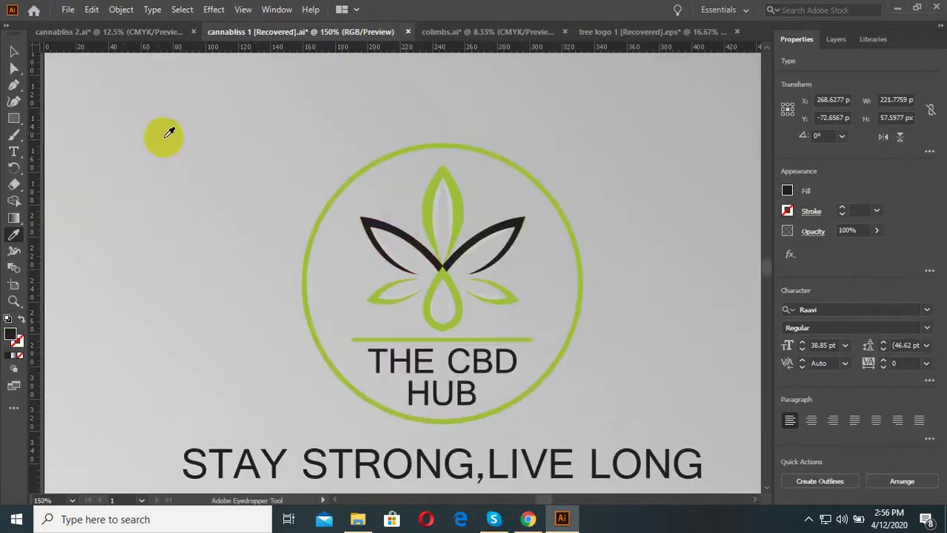
{"action": "left_click", "coordinate": [356, 232]}
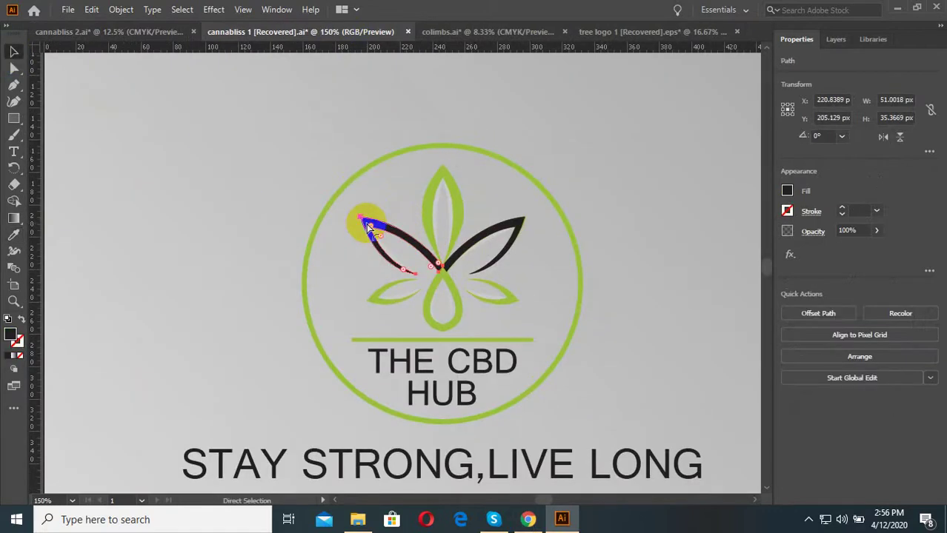
- Paste the black leaf into cannabliss 2 and place it right of the logo
{"action": "left_click", "coordinate": [130, 32]}
{"action": "left_click_drag", "start_coordinate": [269, 198], "coordinate": [398, 225]}
{"action": "key", "text": "ctrl+plus"}
{"action": "key", "text": "ctrl+plus"}
{"action": "key", "text": "ctrl+plus"}
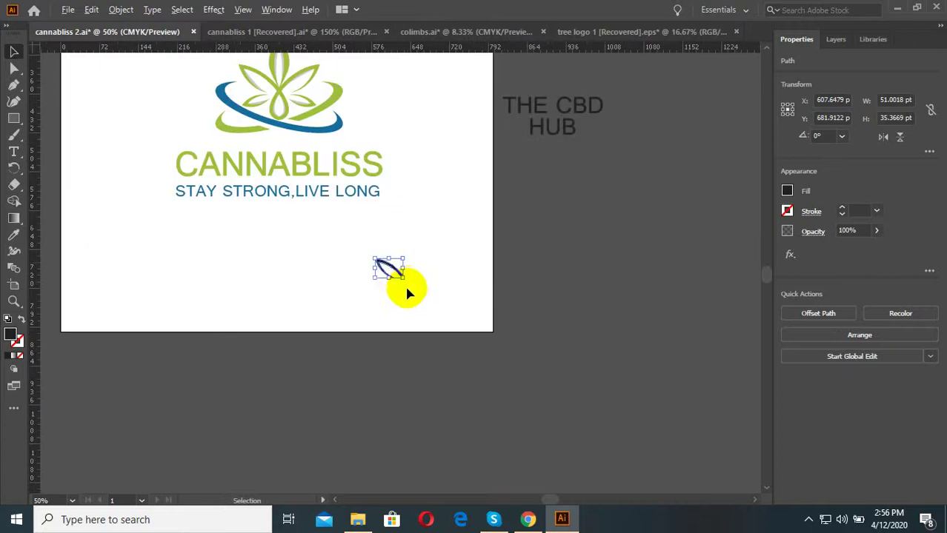
{"action": "left_click_drag", "start_coordinate": [385, 266], "coordinate": [393, 111]}
{"action": "left_click_drag", "start_coordinate": [393, 222], "coordinate": [422, 324]}
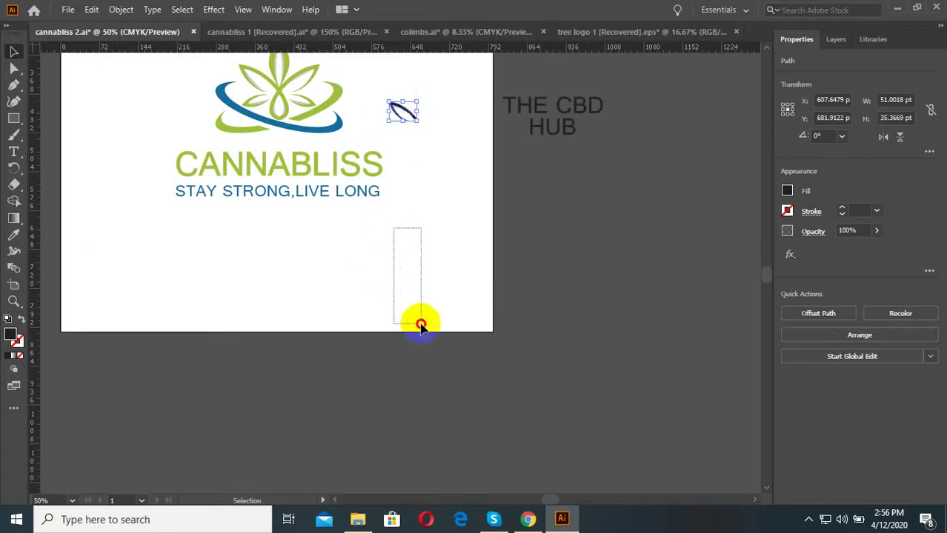
{"action": "scroll", "coordinate": [315, 141], "scroll_direction": "up", "scroll_amount": 2}
- Ungroup the logo and eyedrop the leaf's black onto the swoosh ring
{"action": "left_click", "coordinate": [317, 144]}
{"action": "right_click", "coordinate": [317, 144]}
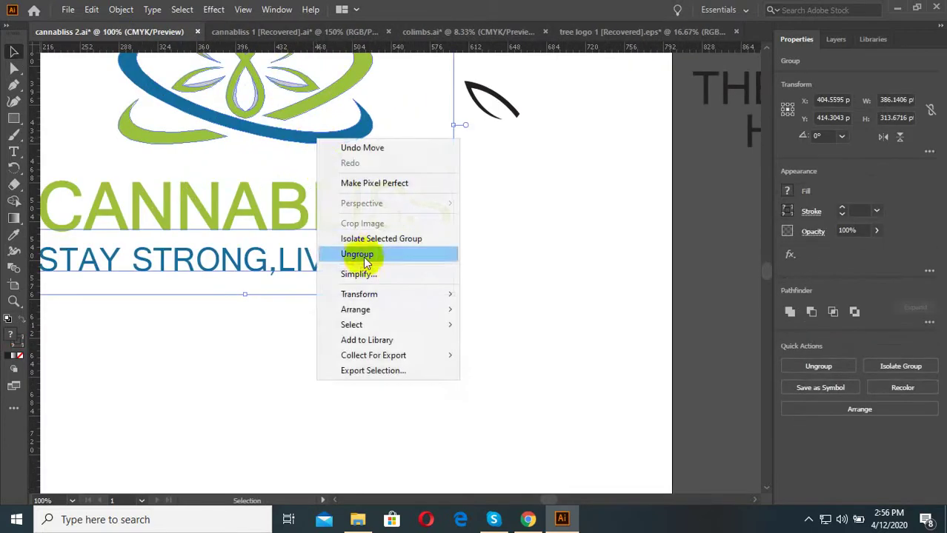
{"action": "left_click", "coordinate": [363, 254]}
{"action": "left_click", "coordinate": [450, 281]}
{"action": "left_click", "coordinate": [330, 123]}
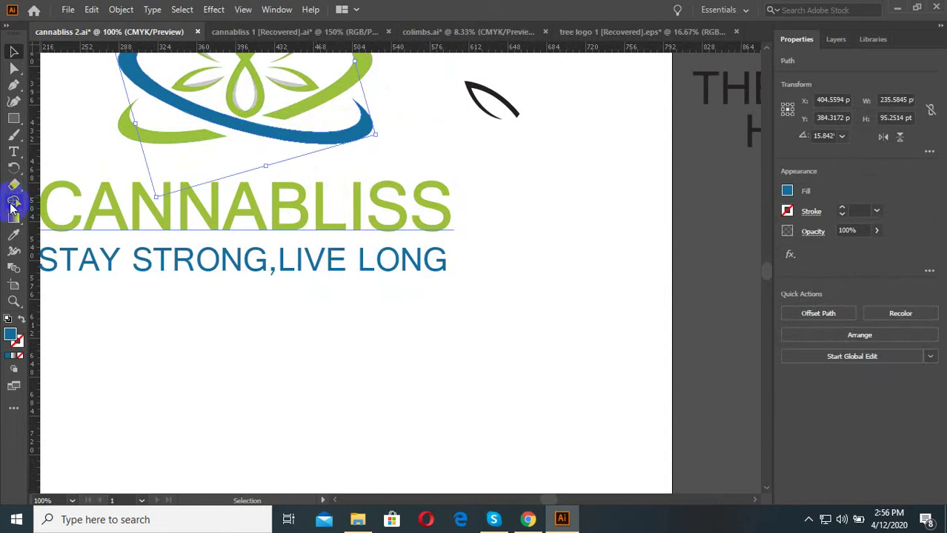
{"action": "left_click", "coordinate": [14, 236]}
{"action": "left_click", "coordinate": [498, 98]}
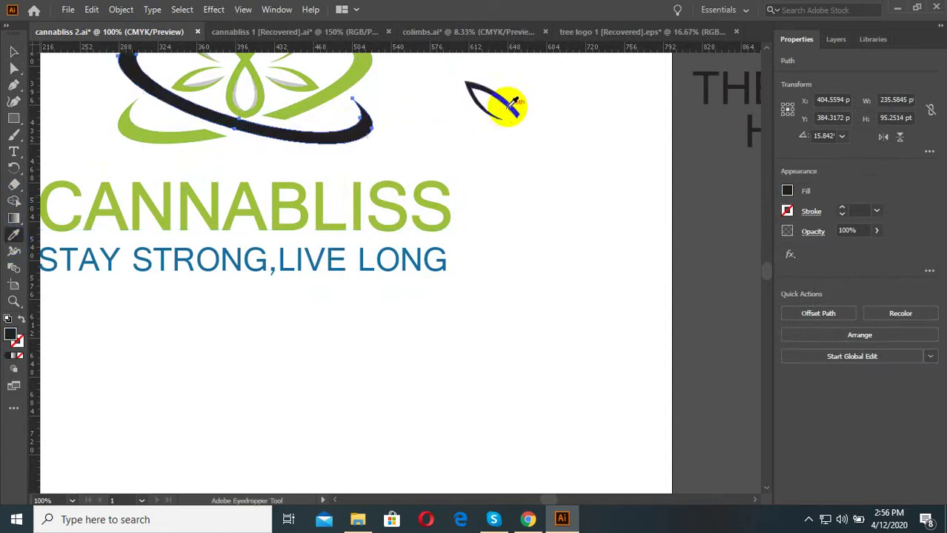
{"action": "left_click", "coordinate": [14, 51]}
- Make the STAY STRONG,LIVE LONG tagline black using the leaf's colour
{"action": "left_click_drag", "start_coordinate": [223, 156], "coordinate": [426, 276]}
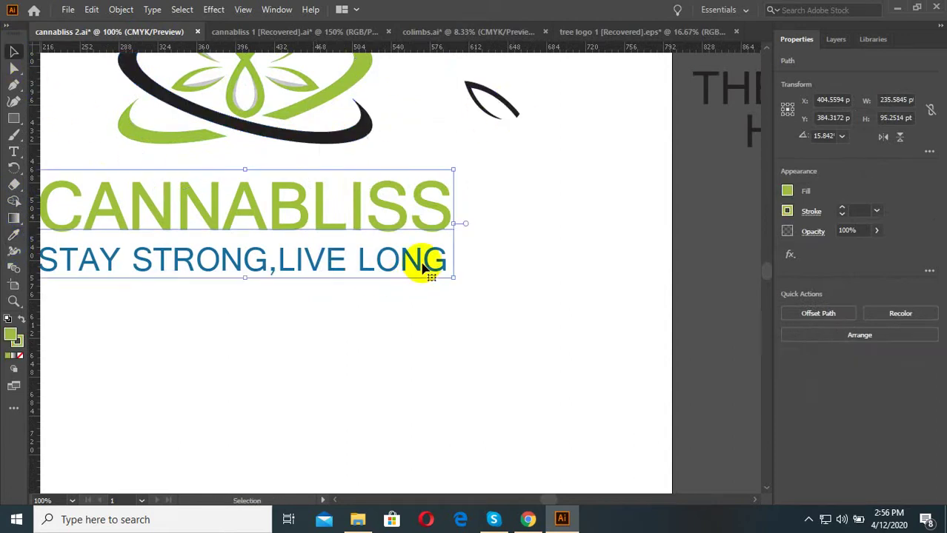
{"action": "left_click", "coordinate": [364, 292]}
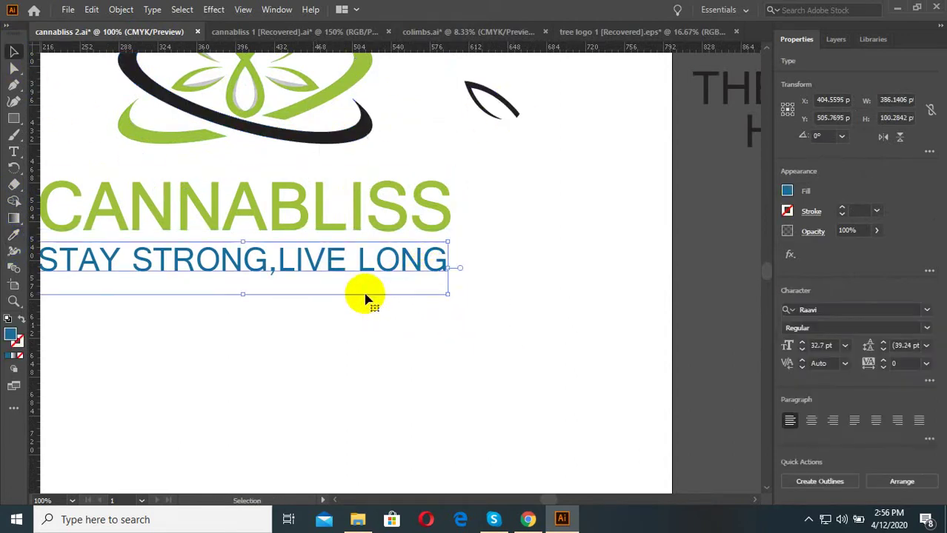
{"action": "left_click", "coordinate": [13, 235]}
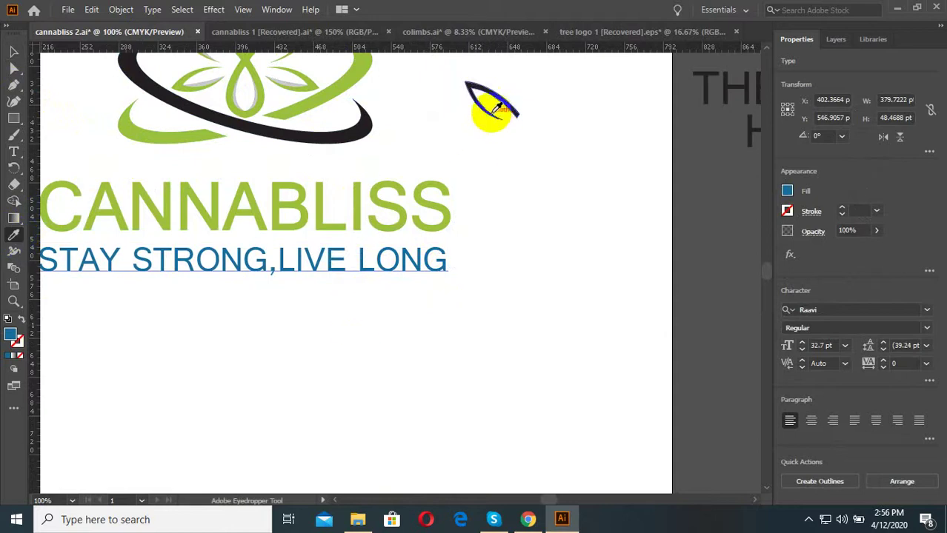
{"action": "left_click", "coordinate": [490, 104]}
- Move the borrowed black leaf off the artboard
{"action": "left_click_drag", "start_coordinate": [582, 141], "coordinate": [434, 66]}
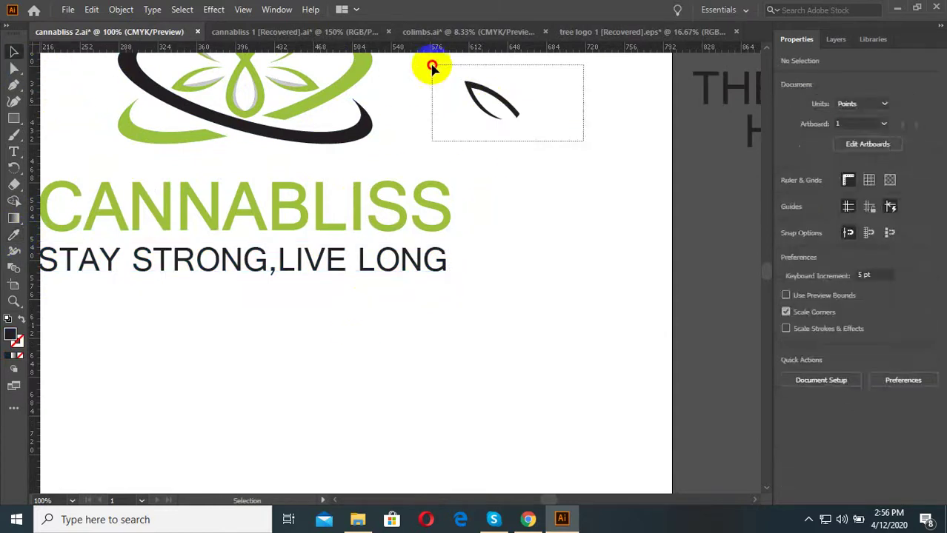
{"action": "scroll", "coordinate": [459, 119], "scroll_direction": "down", "scroll_amount": 1}
{"action": "scroll", "coordinate": [473, 144], "scroll_direction": "down", "scroll_amount": 1}
{"action": "left_click_drag", "start_coordinate": [480, 141], "coordinate": [653, 256]}
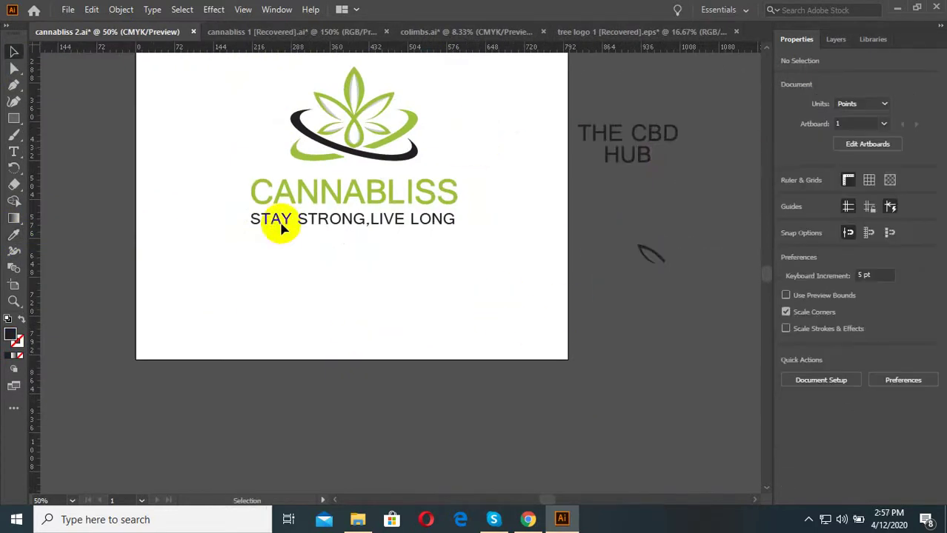
- Save cannabliss 2.ai from the File menu
{"action": "left_click", "coordinate": [72, 12]}
{"action": "left_click", "coordinate": [92, 121]}
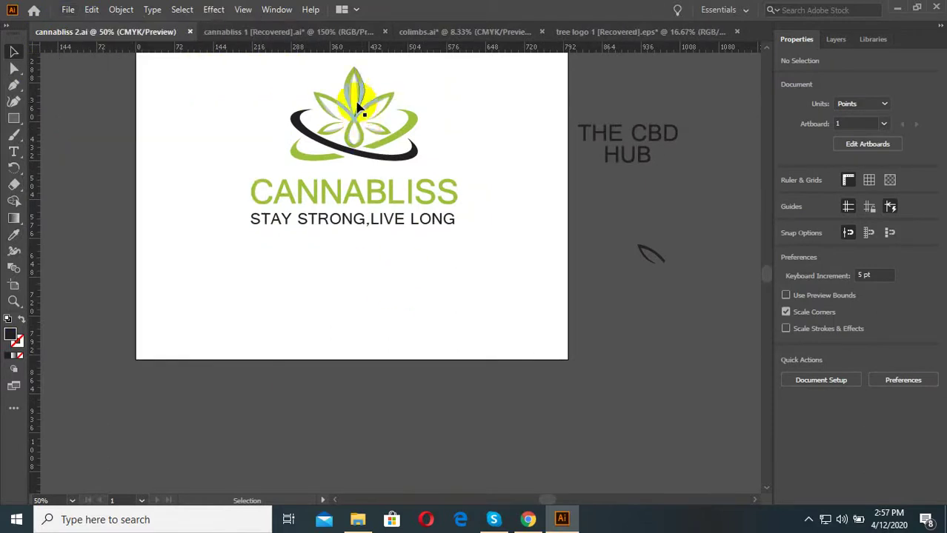
{"action": "scroll", "coordinate": [359, 102], "scroll_direction": "up", "scroll_amount": 3, "text": "alt"}
{"action": "scroll", "coordinate": [359, 289], "scroll_direction": "up", "scroll_amount": 2, "text": "alt"}
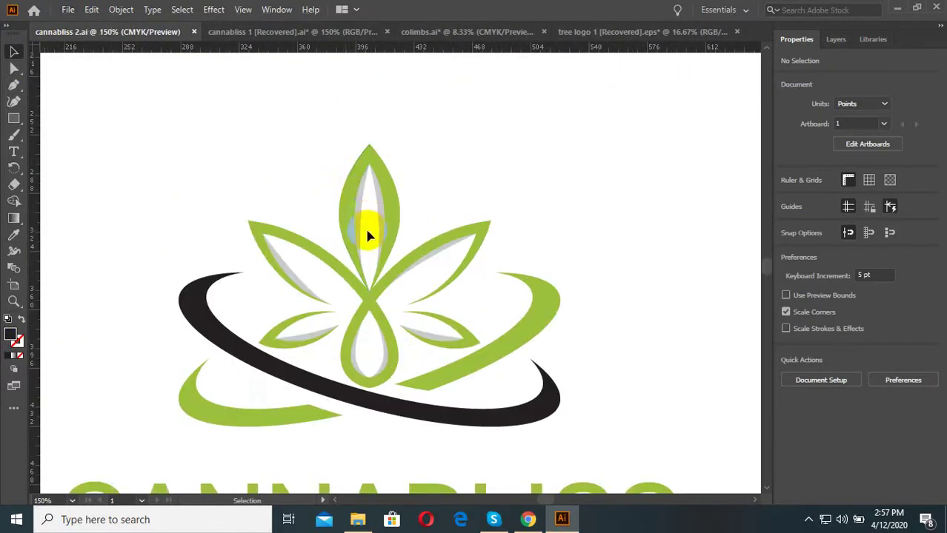
- Inside the logo group, select the five grey leaf strips and fill them black
{"action": "double_click", "coordinate": [362, 249]}
{"action": "scroll", "coordinate": [361, 249], "scroll_direction": "up", "scroll_amount": 1, "text": "alt"}
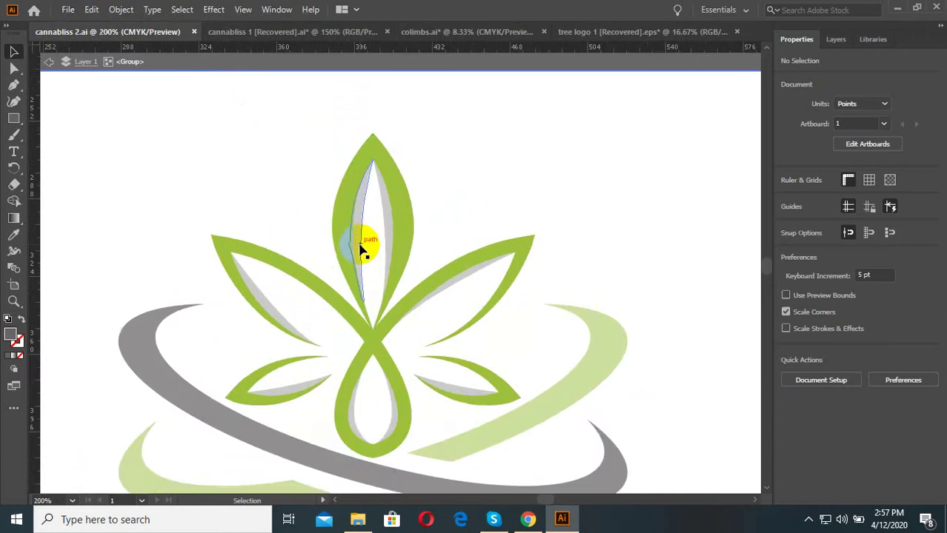
{"action": "left_click", "coordinate": [362, 250]}
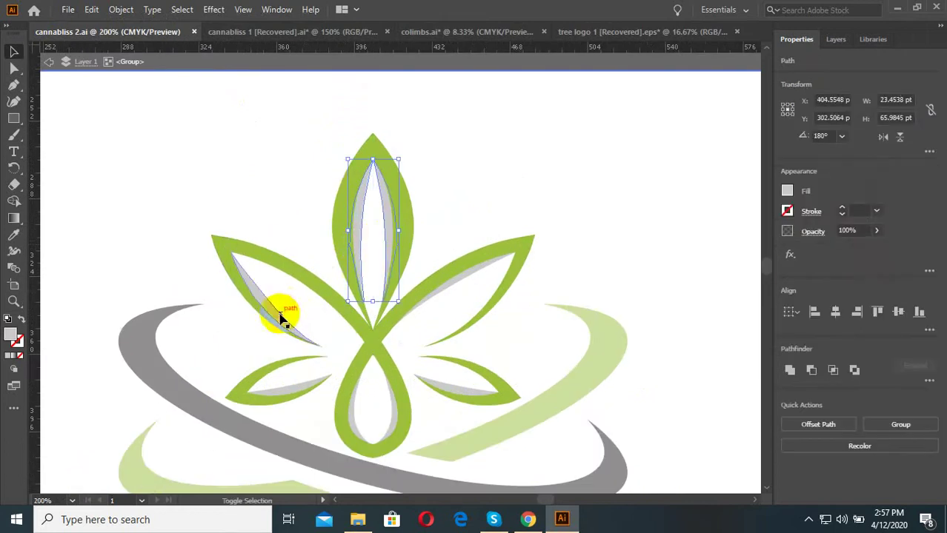
{"action": "left_click", "coordinate": [283, 314], "text": "shift"}
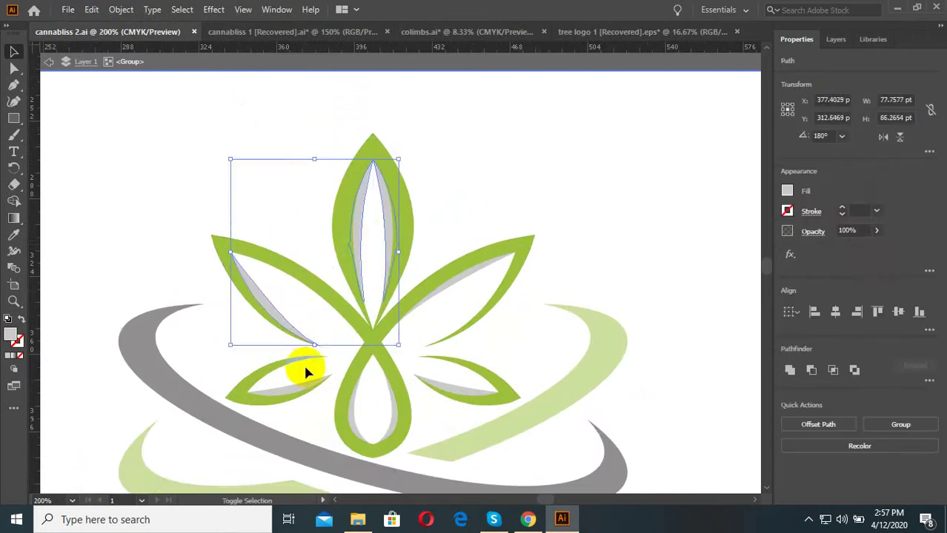
{"action": "left_click", "coordinate": [356, 427], "text": "shift"}
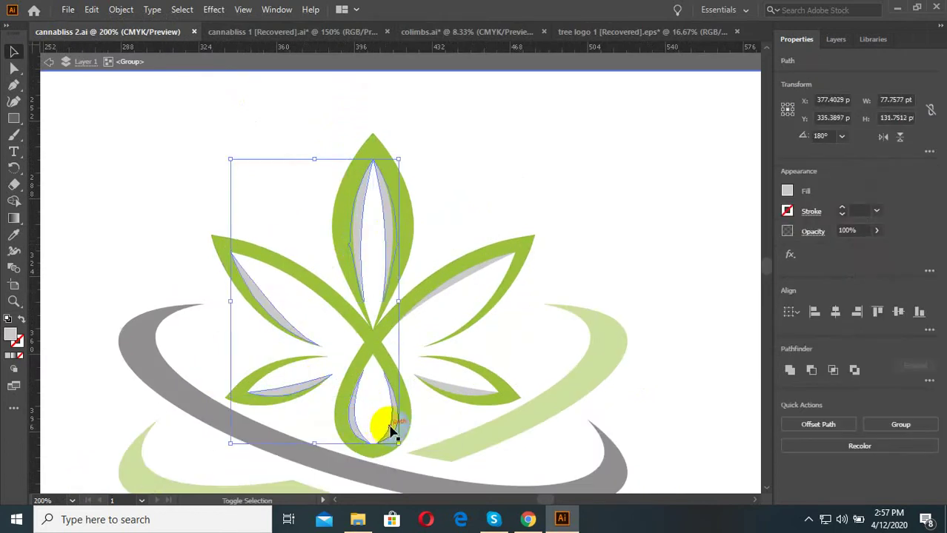
{"action": "left_click", "coordinate": [448, 389], "text": "shift"}
{"action": "left_click", "coordinate": [463, 280], "text": "shift"}
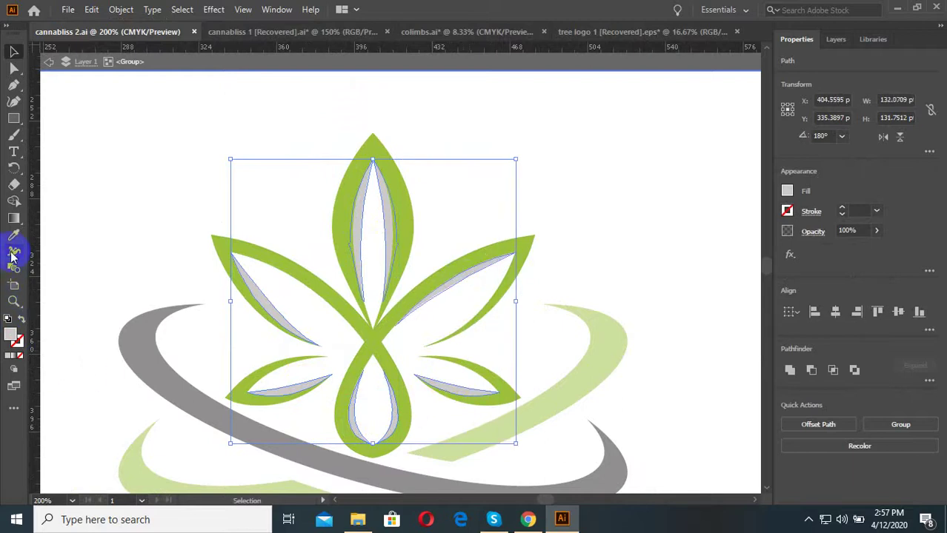
{"action": "left_click", "coordinate": [187, 381]}
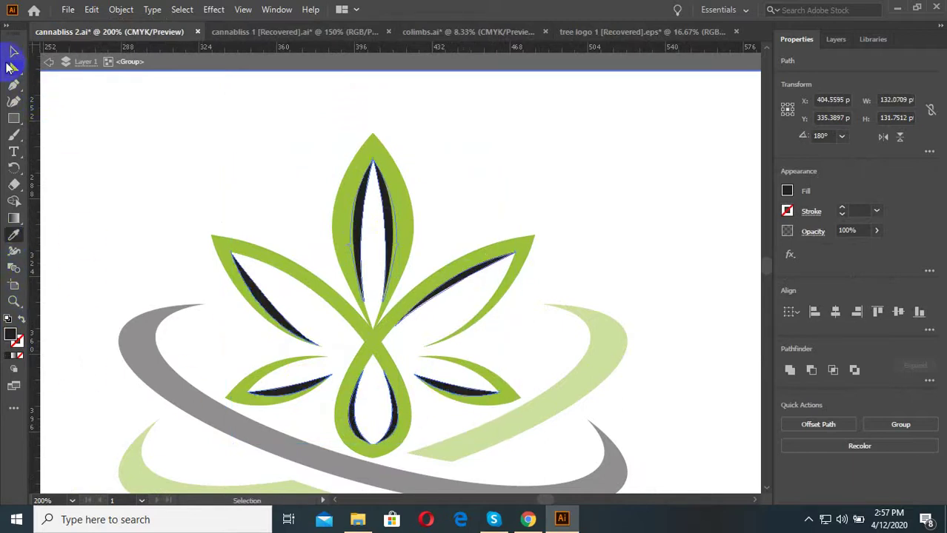
- Group the black leaf strips together and exit the logo group
{"action": "left_click", "coordinate": [13, 52]}
{"action": "right_click", "coordinate": [361, 216]}
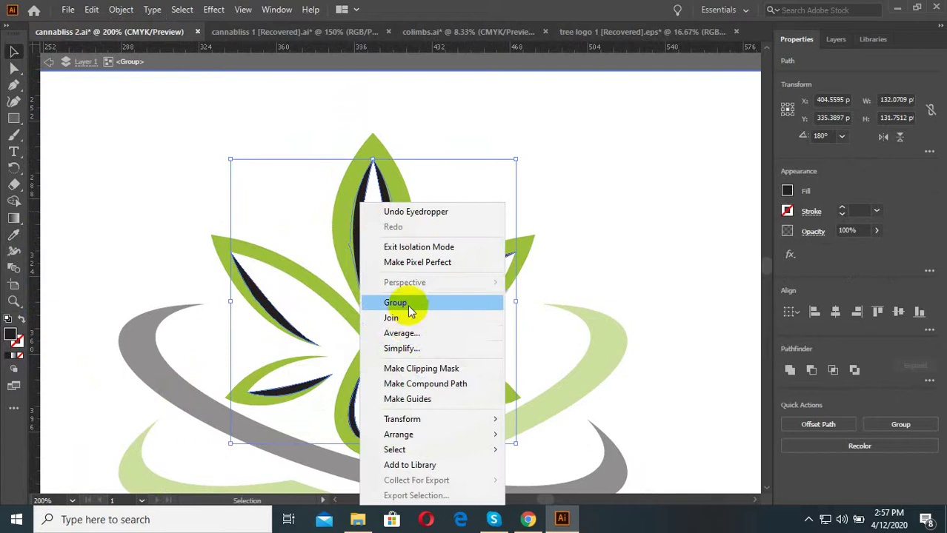
{"action": "left_click", "coordinate": [408, 302]}
{"action": "left_click", "coordinate": [545, 214]}
{"action": "key", "text": "Escape"}
{"action": "scroll", "coordinate": [544, 210], "scroll_direction": "down", "scroll_amount": 2}
{"action": "scroll", "coordinate": [533, 196], "scroll_direction": "down", "scroll_amount": 2}
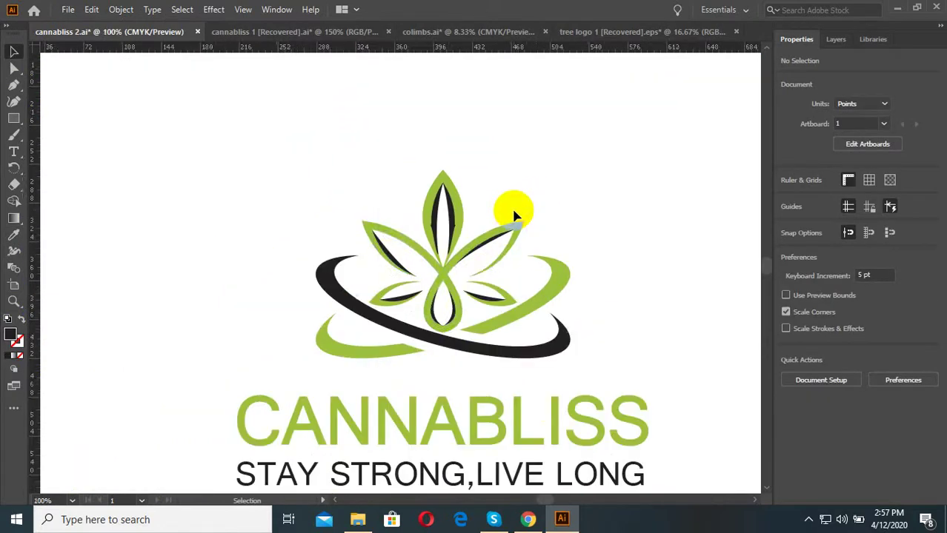
{"action": "scroll", "coordinate": [433, 215], "scroll_direction": "up", "scroll_amount": 5}
{"action": "scroll", "coordinate": [325, 229], "scroll_direction": "up", "scroll_amount": 4}
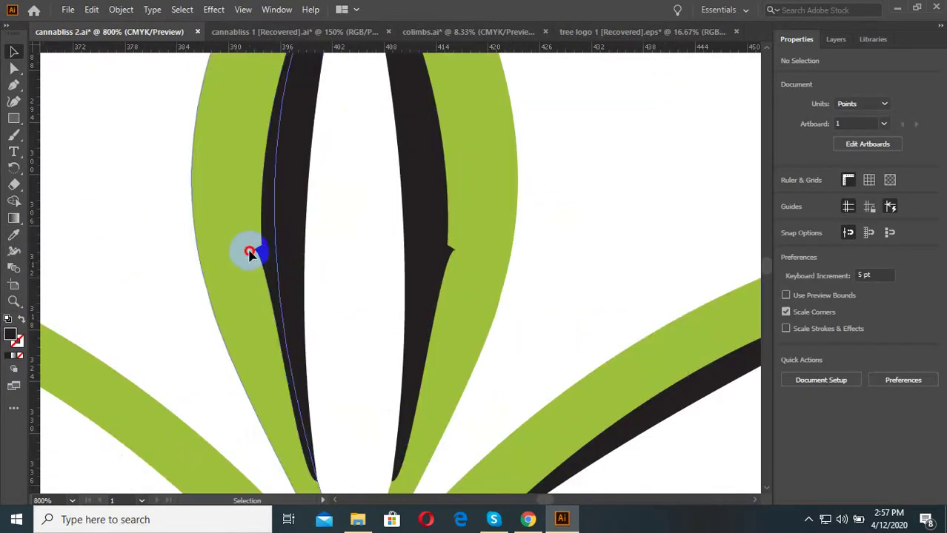
{"action": "double_click", "coordinate": [248, 250]}
{"action": "scroll", "coordinate": [241, 254], "scroll_direction": "up", "scroll_amount": 1}
{"action": "left_click", "coordinate": [241, 239]}
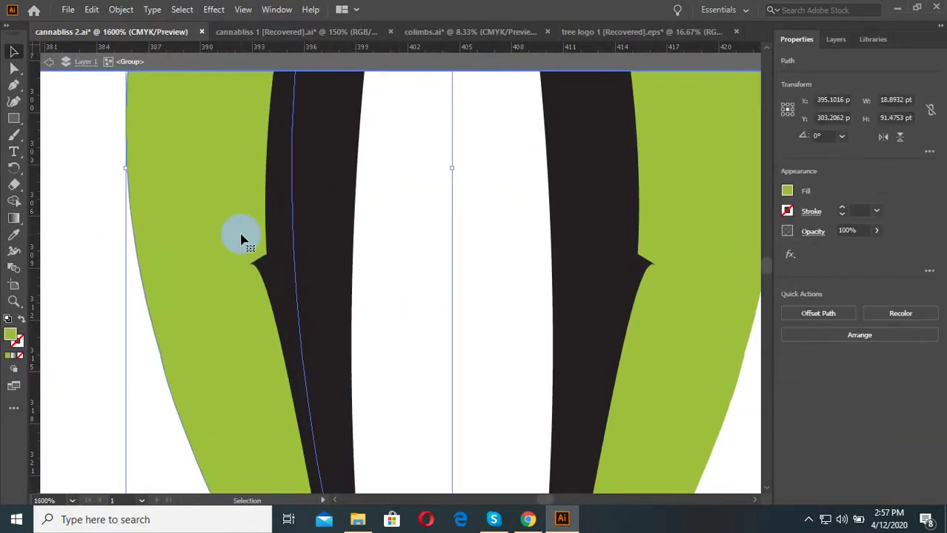
{"action": "key", "text": "a"}
{"action": "left_click", "coordinate": [241, 239]}
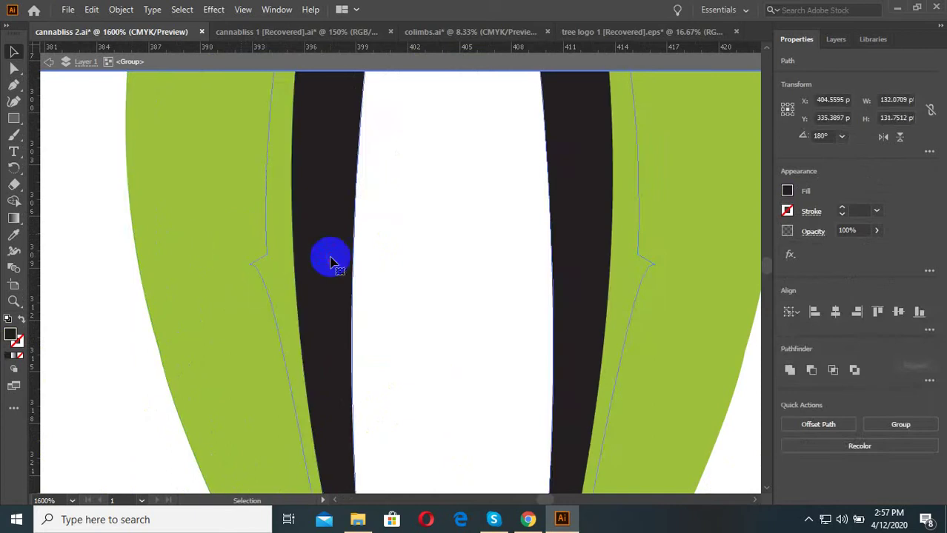
{"action": "double_click", "coordinate": [328, 257]}
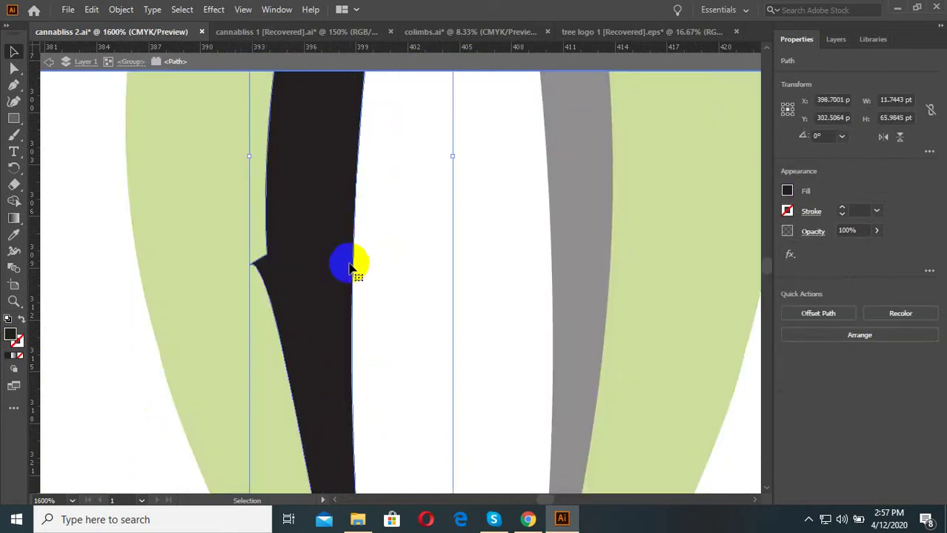
{"action": "double_click", "coordinate": [350, 267]}
{"action": "left_click", "coordinate": [342, 275]}
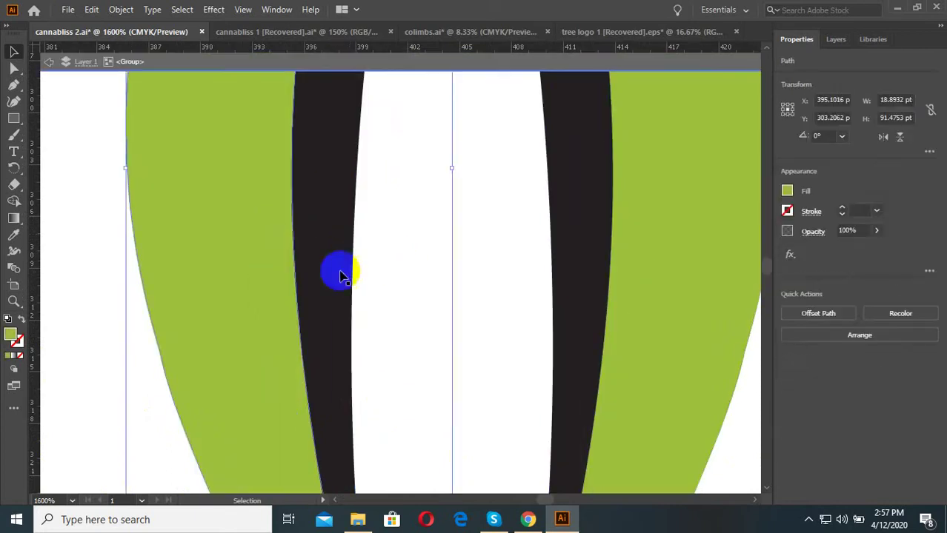
{"action": "key", "text": "ctrl+minus"}
{"action": "key", "text": "ctrl+minus"}
{"action": "key", "text": "ctrl+minus"}
{"action": "key", "text": "Escape"}
{"action": "key", "text": "ctrl+minus"}
{"action": "key", "text": "ctrl+minus"}
{"action": "key", "text": "ctrl+minus"}
{"action": "left_click", "coordinate": [615, 238]}
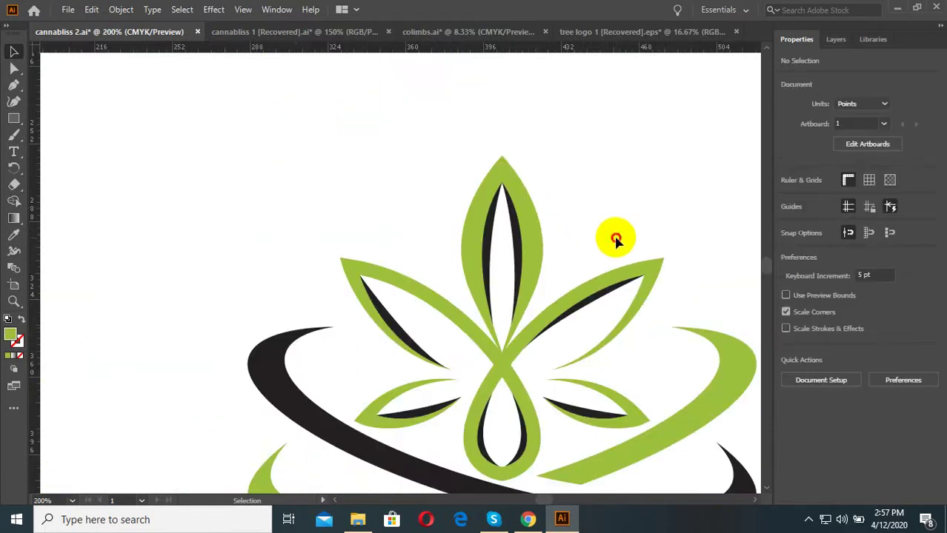
{"action": "scroll", "coordinate": [305, 221], "scroll_direction": "down", "scroll_amount": 1}
- Bring the leaf compound path to the front so it overlaps the black swoosh ring
{"action": "key", "text": "ctrl+0"}
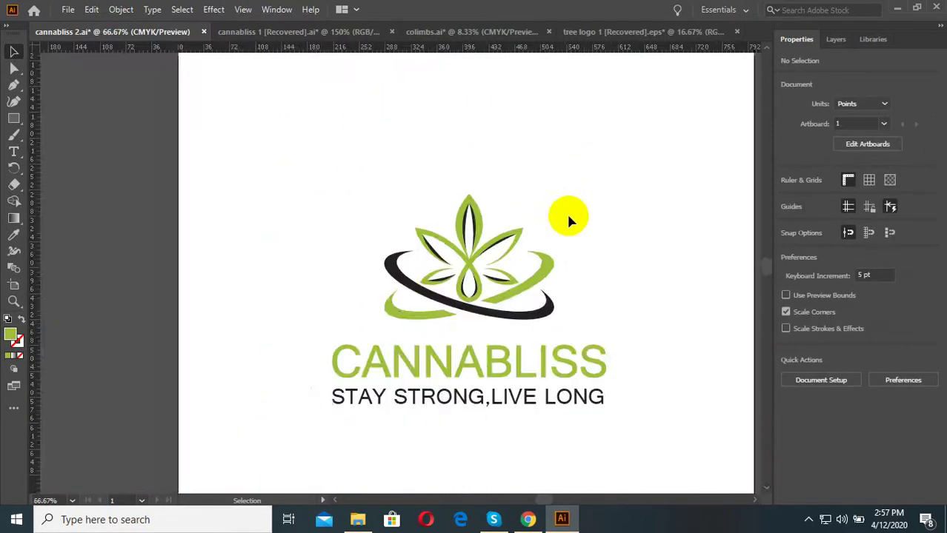
{"action": "key", "text": "ctrl+plus"}
{"action": "key", "text": "ctrl+plus"}
{"action": "key", "text": "ctrl+plus"}
{"action": "key", "text": "ctrl+minus"}
{"action": "key", "text": "ctrl+minus"}
{"action": "key", "text": "ctrl+minus"}
{"action": "key", "text": "ctrl+plus"}
{"action": "key", "text": "ctrl+plus"}
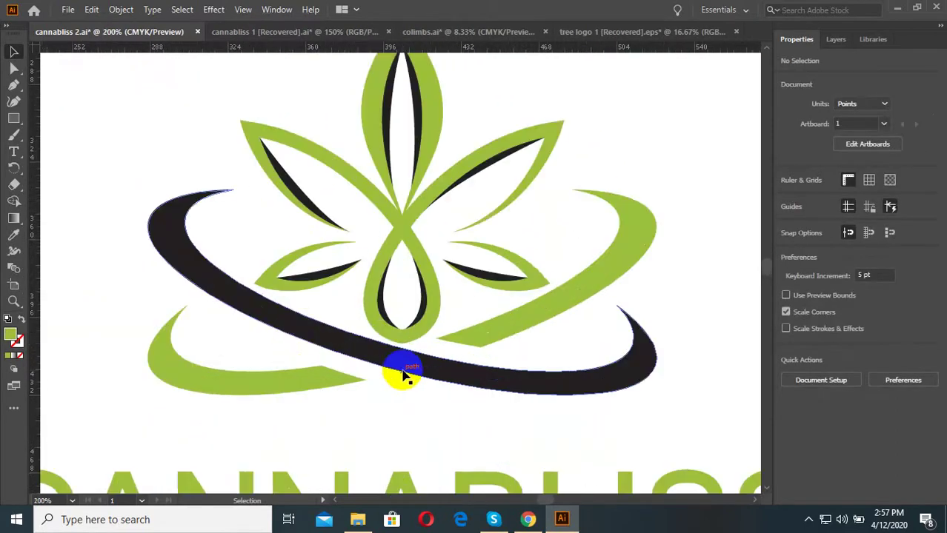
{"action": "key", "text": "ctrl+plus"}
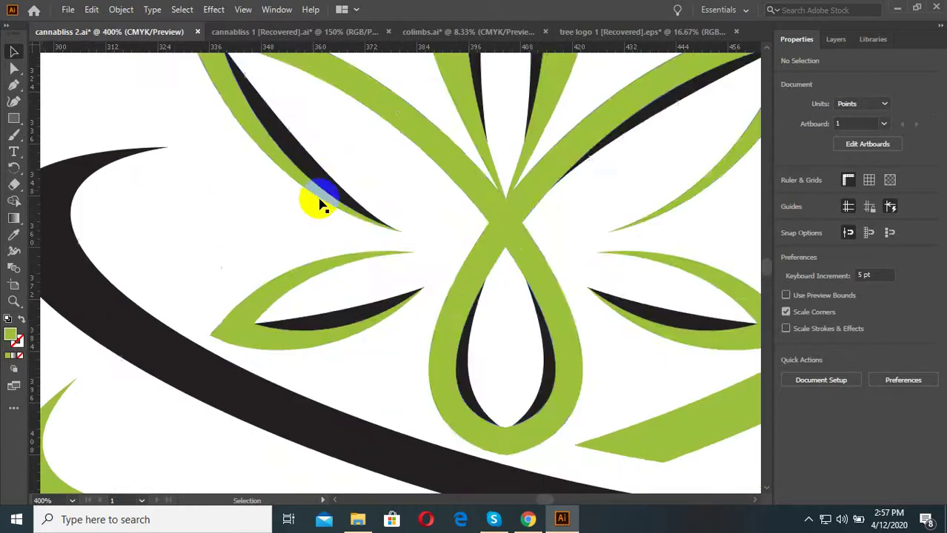
{"action": "double_click", "coordinate": [313, 195]}
{"action": "left_click", "coordinate": [313, 195]}
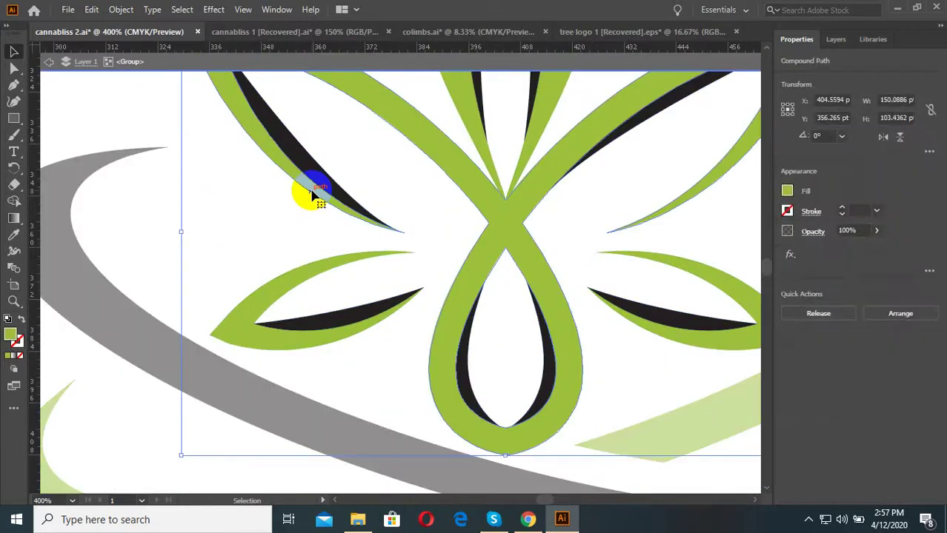
{"action": "key", "text": "ctrl+minus"}
{"action": "right_click", "coordinate": [308, 195]}
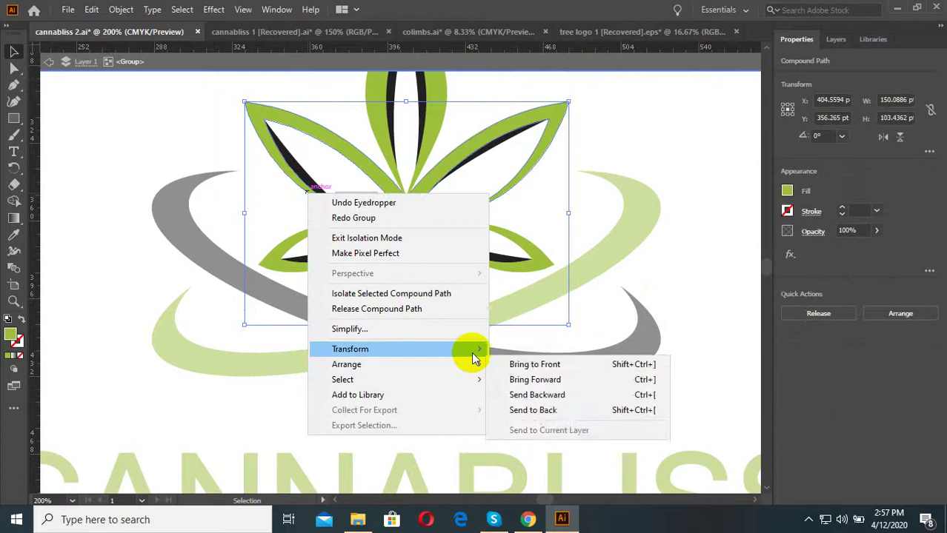
{"action": "mouse_move", "coordinate": [347, 364]}
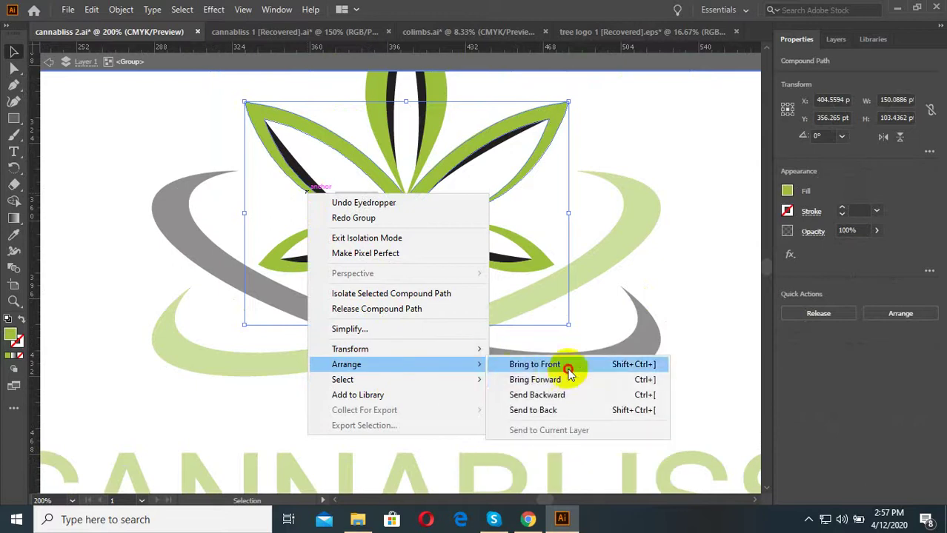
{"action": "left_click", "coordinate": [566, 366]}
{"action": "left_click", "coordinate": [444, 195]}
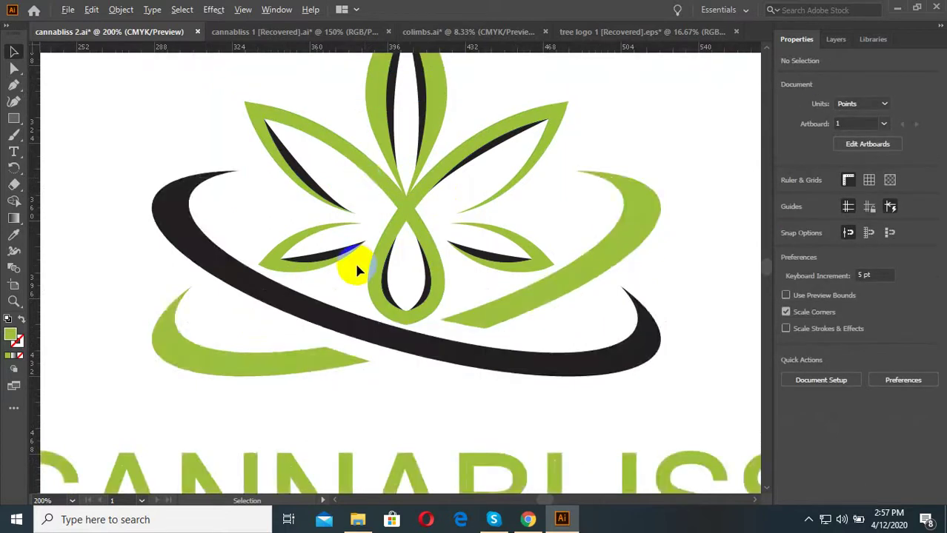
{"action": "scroll", "coordinate": [355, 260], "scroll_direction": "down", "scroll_amount": 2}
{"action": "scroll", "coordinate": [349, 248], "scroll_direction": "up", "scroll_amount": 1}
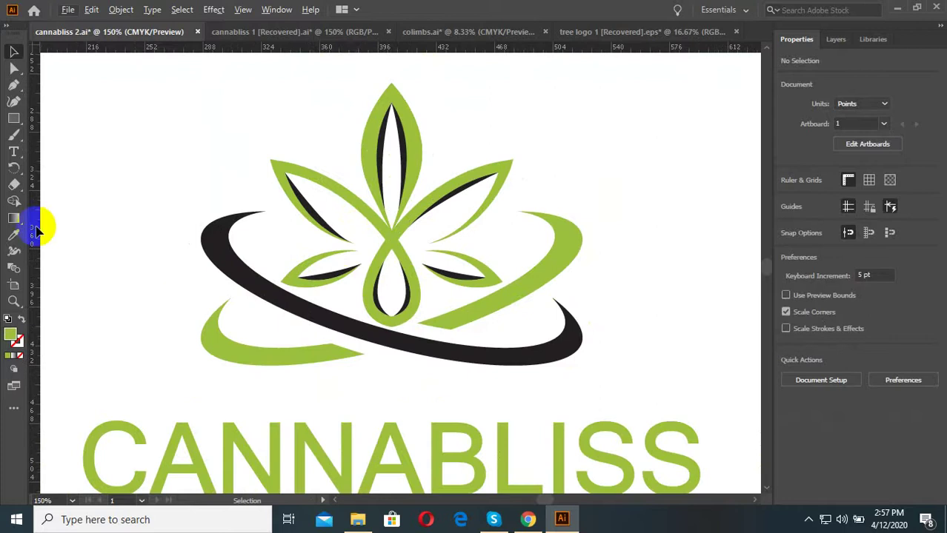
- Pen-trace a closed curved shape along the top leaf's left half, tip to crossing point
{"action": "left_click", "coordinate": [17, 103]}
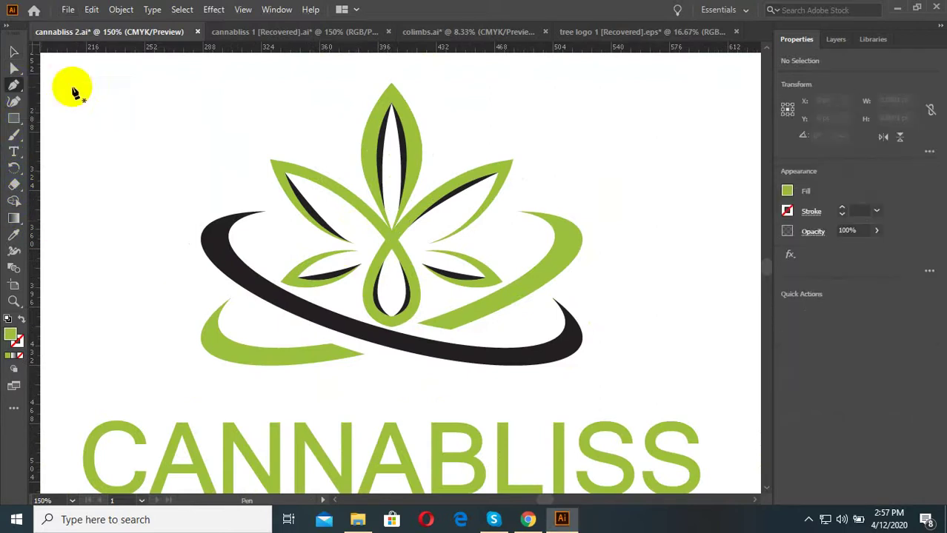
{"action": "scroll", "coordinate": [449, 83], "scroll_direction": "up", "scroll_amount": 2}
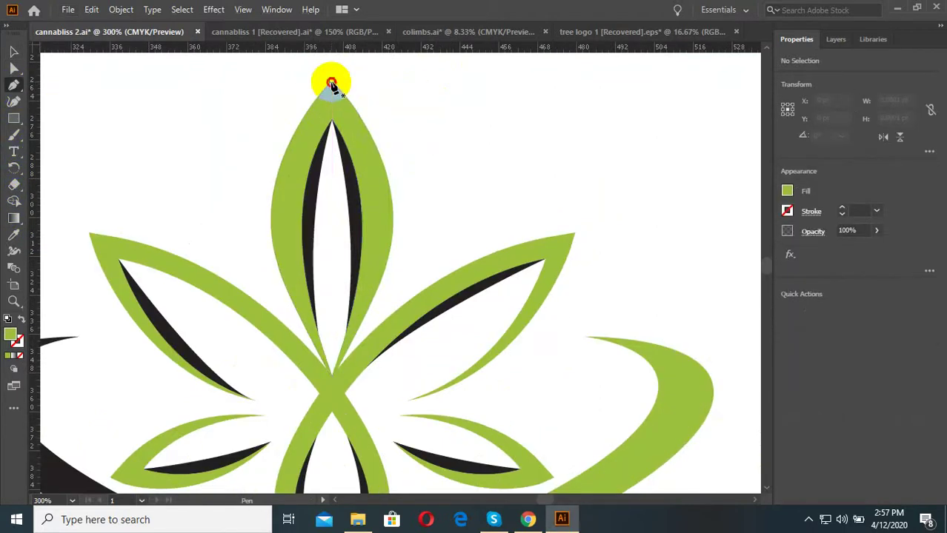
{"action": "left_click_drag", "start_coordinate": [331, 84], "coordinate": [332, 118]}
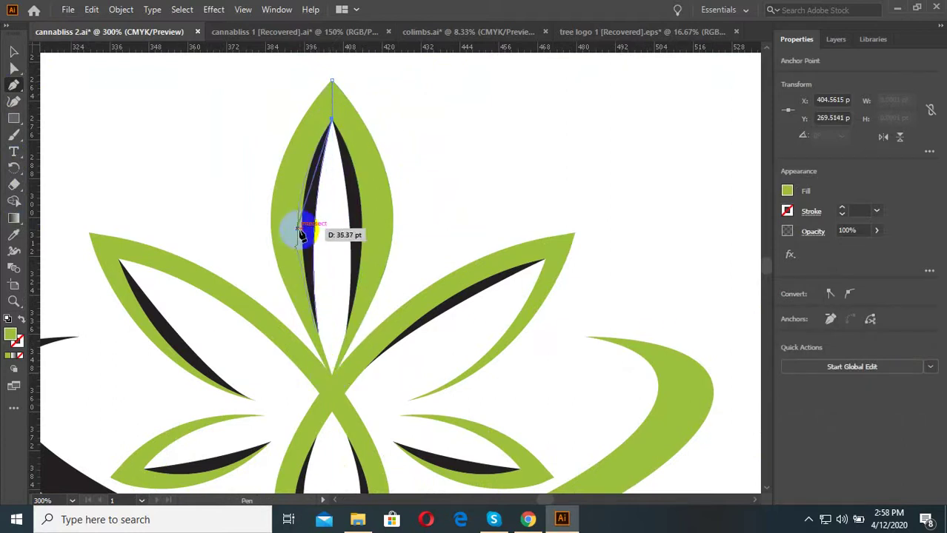
{"action": "left_click_drag", "start_coordinate": [302, 231], "coordinate": [307, 292]}
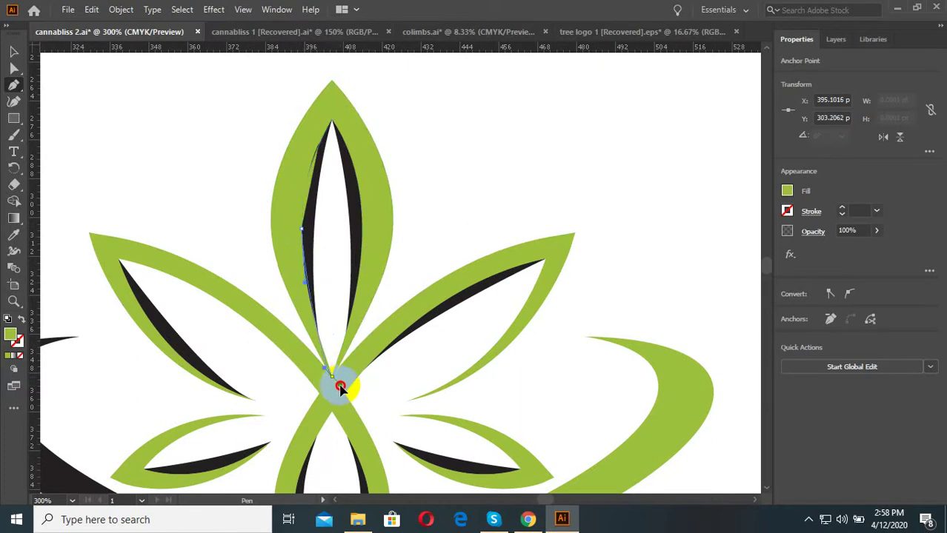
{"action": "left_click_drag", "start_coordinate": [338, 386], "coordinate": [315, 340]}
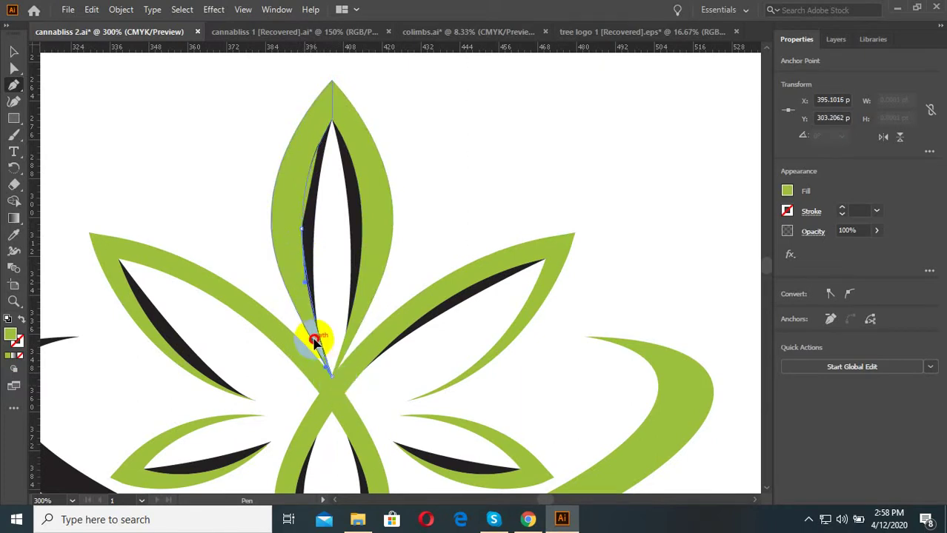
{"action": "mouse_move", "coordinate": [270, 217]}
{"action": "left_mouse_down"}
{"action": "mouse_move", "coordinate": [271, 143]}
{"action": "mouse_move", "coordinate": [259, 132]}
{"action": "left_mouse_up"}
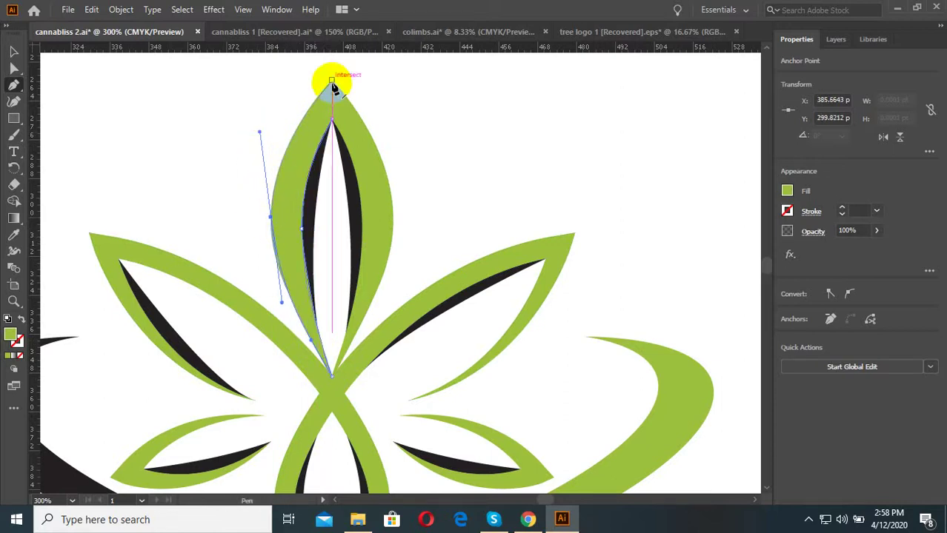
{"action": "mouse_move", "coordinate": [332, 81]}
{"action": "left_mouse_down"}
{"action": "mouse_move", "coordinate": [357, 53]}
{"action": "mouse_move", "coordinate": [330, 215]}
{"action": "left_mouse_up"}
{"action": "left_click_drag", "start_coordinate": [271, 347], "coordinate": [271, 359]}
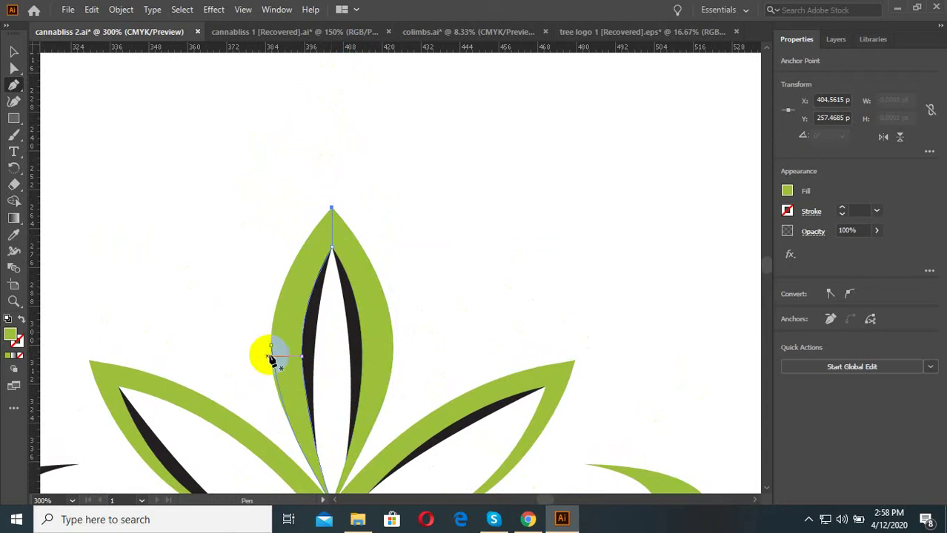
{"action": "left_click_drag", "start_coordinate": [330, 209], "coordinate": [381, 151]}
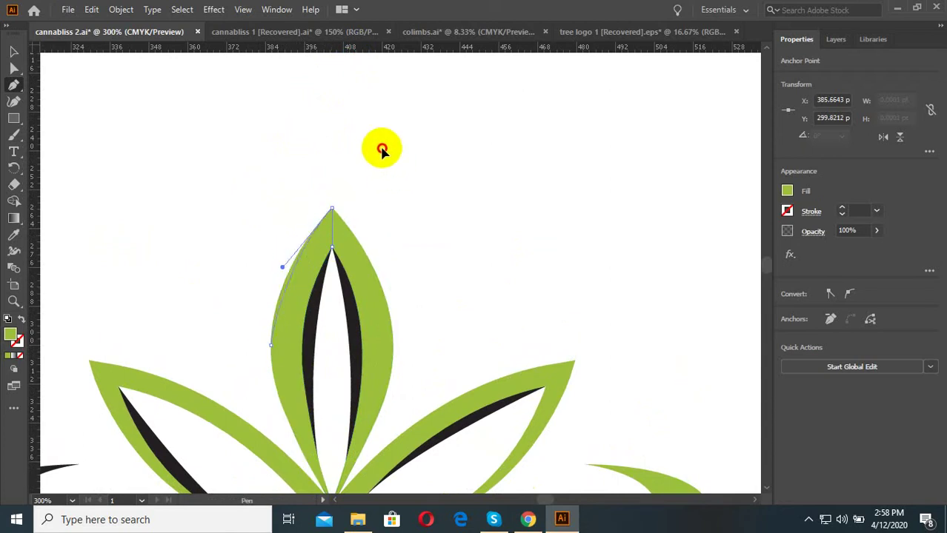
- Move the newly traced half-leaf shape up above the leaf cluster
{"action": "left_click", "coordinate": [13, 52]}
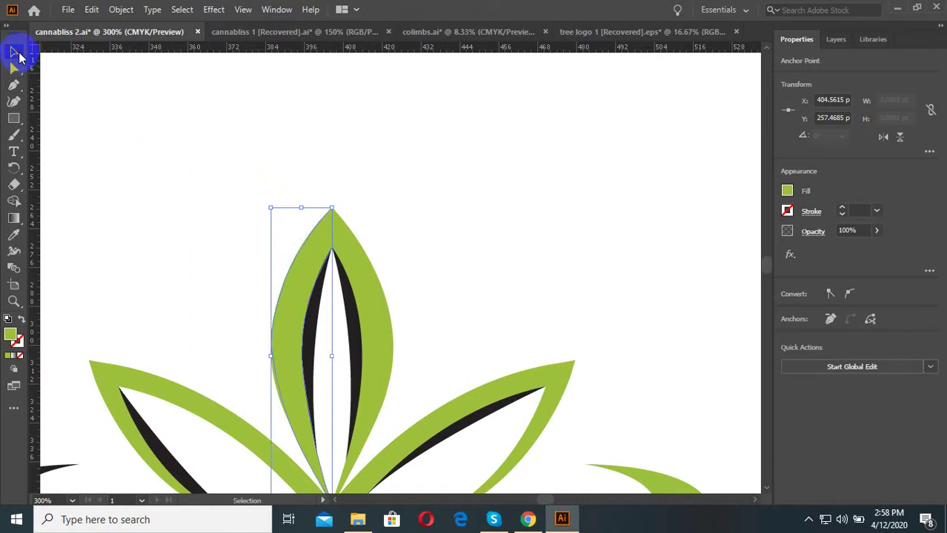
{"action": "scroll", "coordinate": [318, 326], "scroll_direction": "down", "scroll_amount": 1}
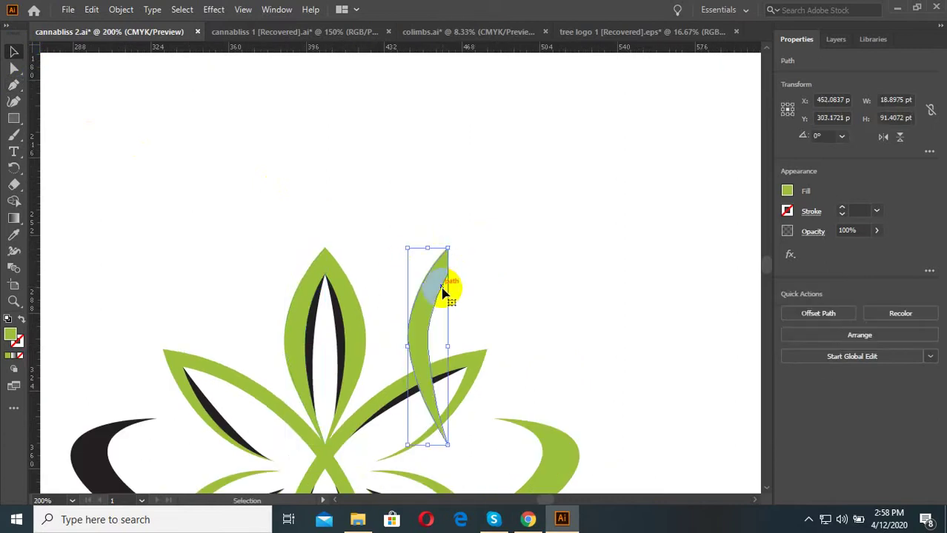
{"action": "left_click_drag", "start_coordinate": [443, 292], "coordinate": [424, 194]}
{"action": "left_click", "coordinate": [468, 236]}
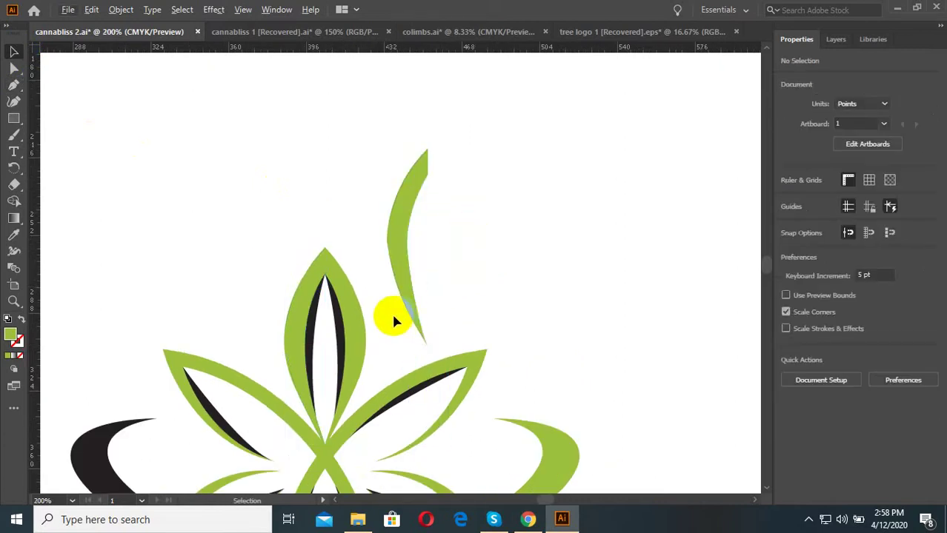
{"action": "left_click", "coordinate": [304, 332]}
{"action": "left_click", "coordinate": [472, 222]}
- Draw a curved inner path with the Pen from the half-leaf's tip to its base
{"action": "left_click", "coordinate": [14, 85]}
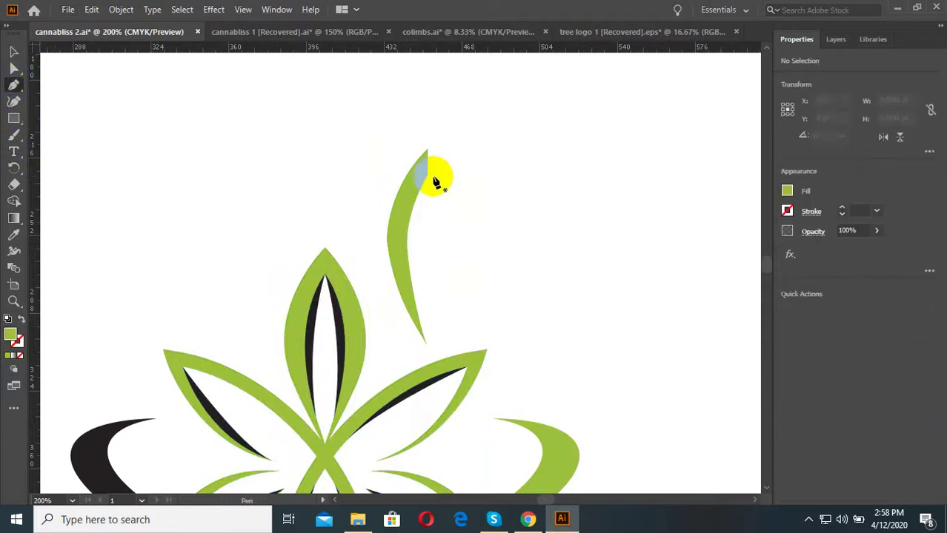
{"action": "left_click", "coordinate": [426, 178]}
{"action": "left_click_drag", "start_coordinate": [419, 316], "coordinate": [442, 416]}
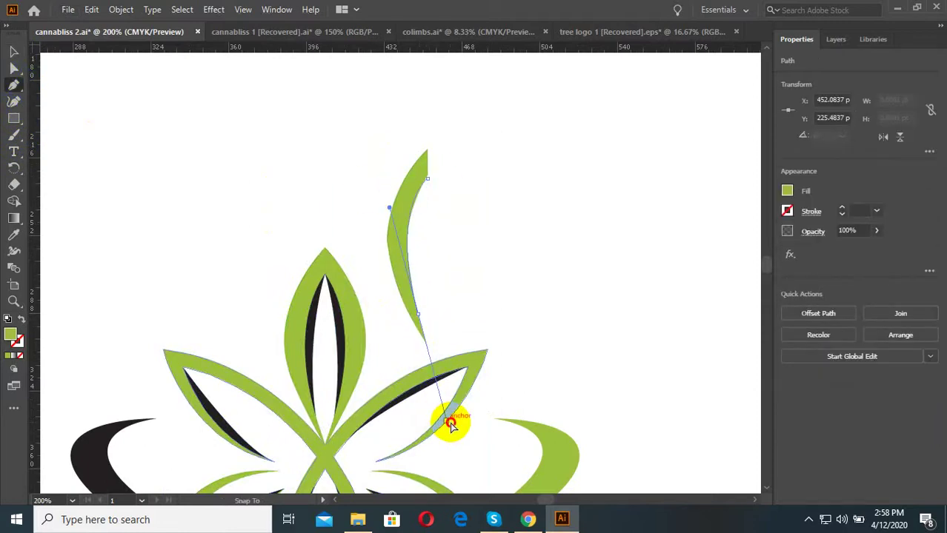
{"action": "left_click_drag", "start_coordinate": [427, 180], "coordinate": [434, 188]}
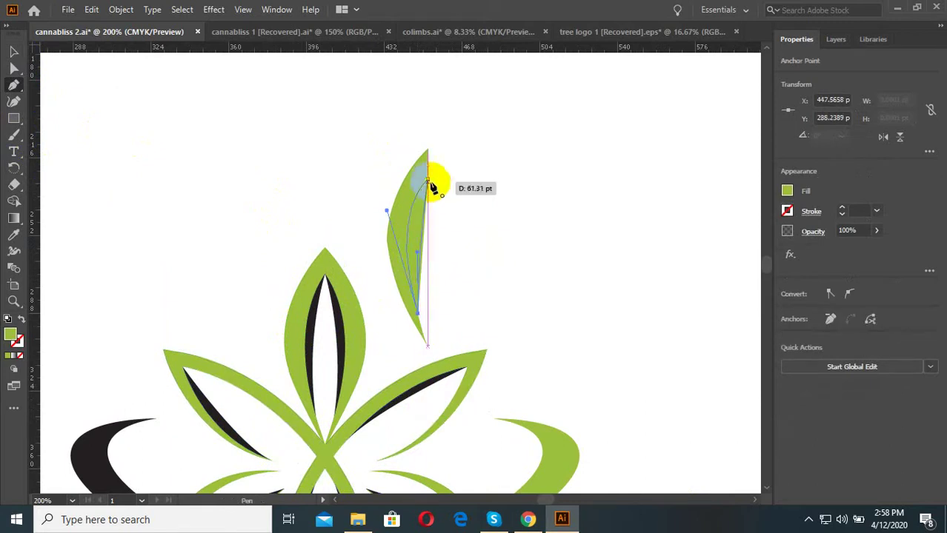
{"action": "left_click", "coordinate": [13, 51]}
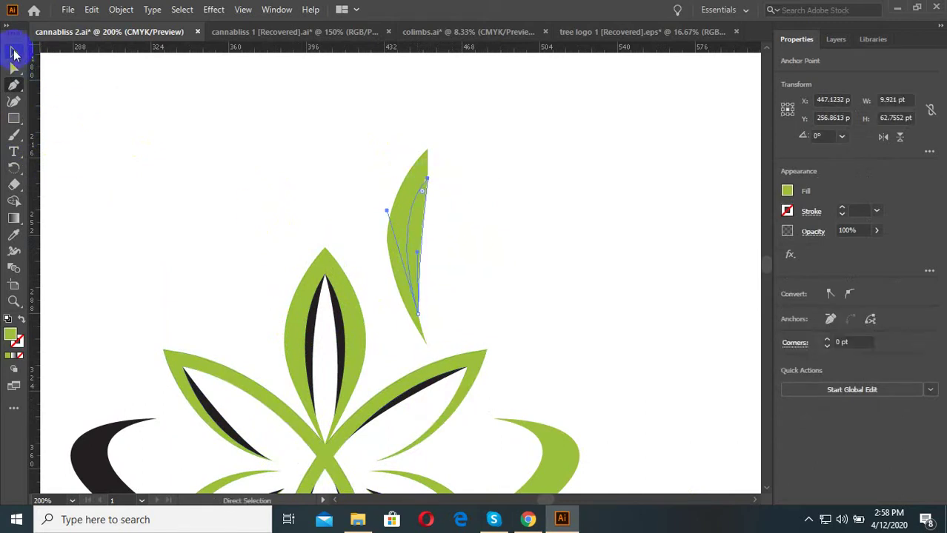
{"action": "left_click", "coordinate": [437, 240]}
- Zoom in and pull the inner path's top anchor up to the leaf tip
{"action": "left_click", "coordinate": [418, 248]}
{"action": "key", "text": "ctrl+plus"}
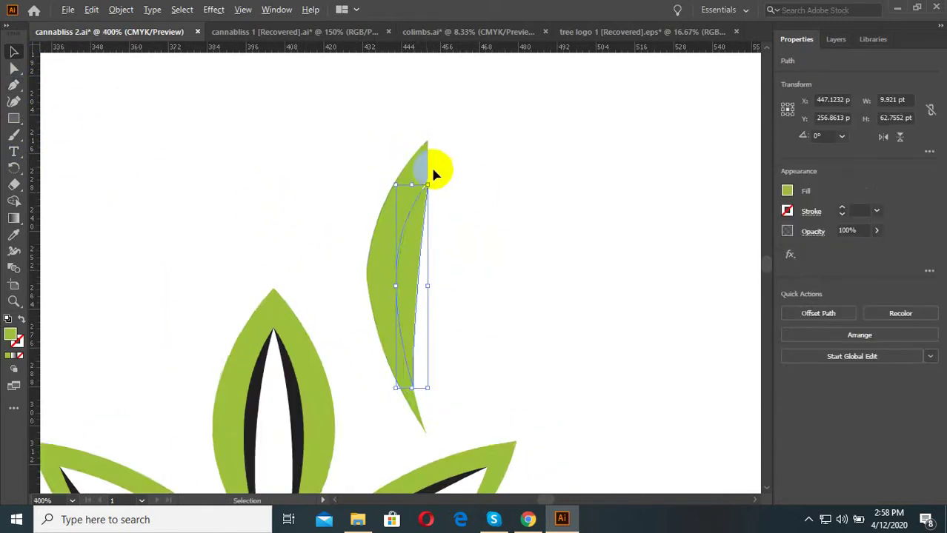
{"action": "key", "text": "ctrl+plus"}
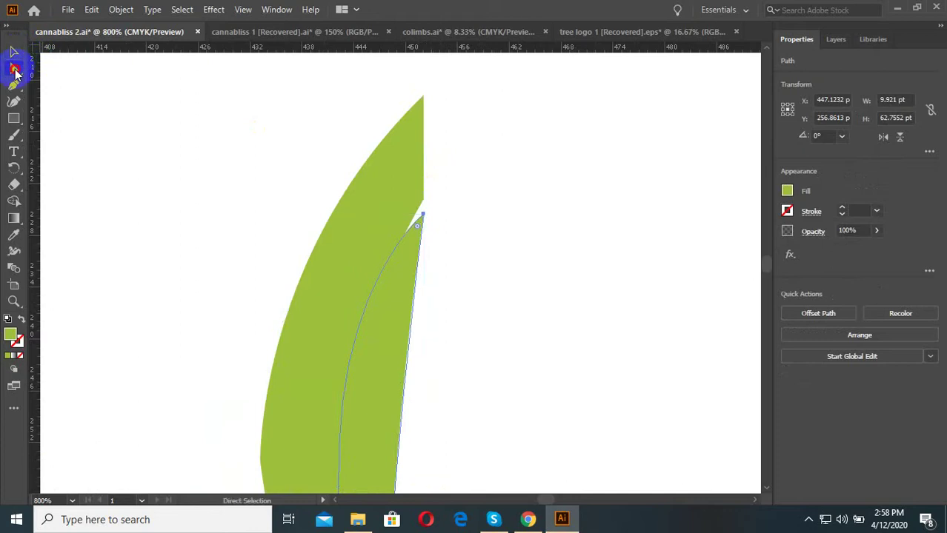
{"action": "left_click_drag", "start_coordinate": [15, 70], "coordinate": [63, 70]}
{"action": "key", "text": "ctrl+plus"}
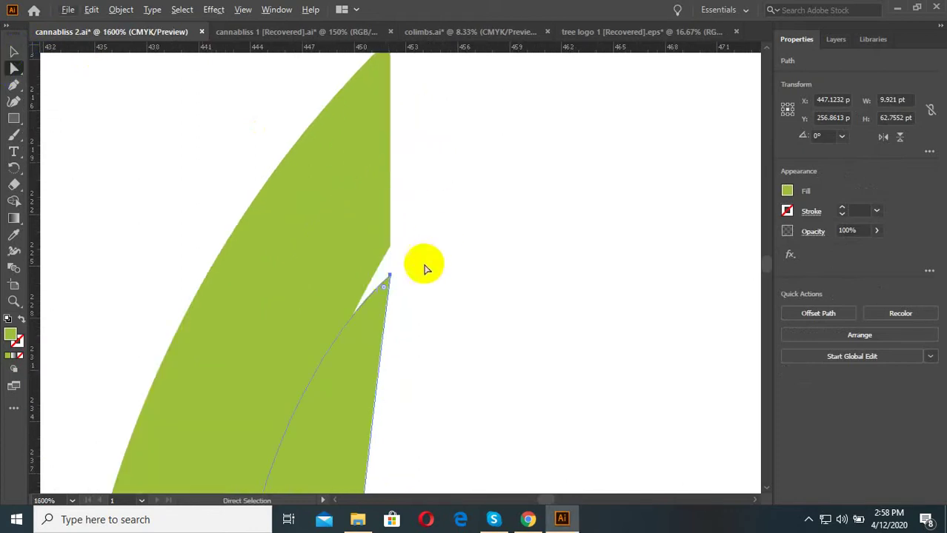
{"action": "left_click_drag", "start_coordinate": [388, 276], "coordinate": [389, 249]}
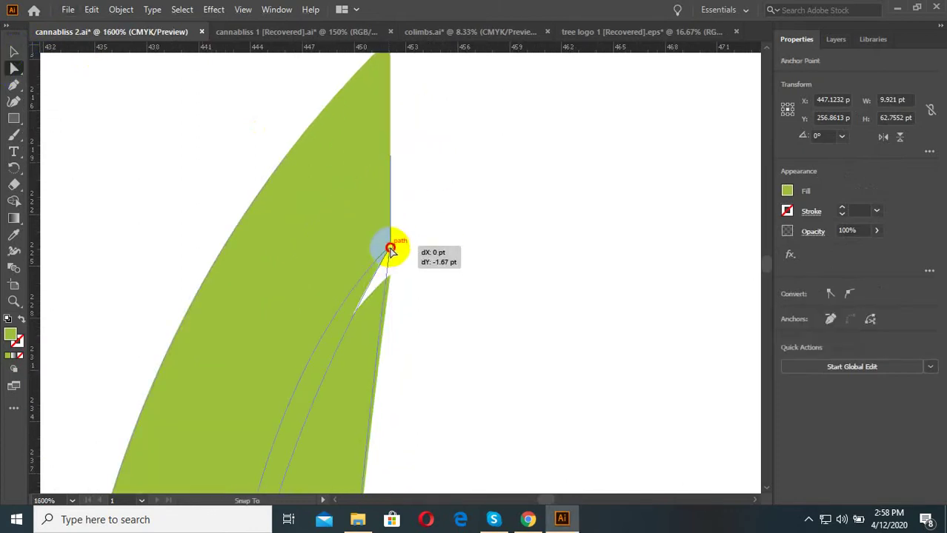
{"action": "left_click", "coordinate": [439, 204]}
- Zoom back out to fit the artboard and check the half-leaf's inner shape
{"action": "key", "text": "ctrl+0"}
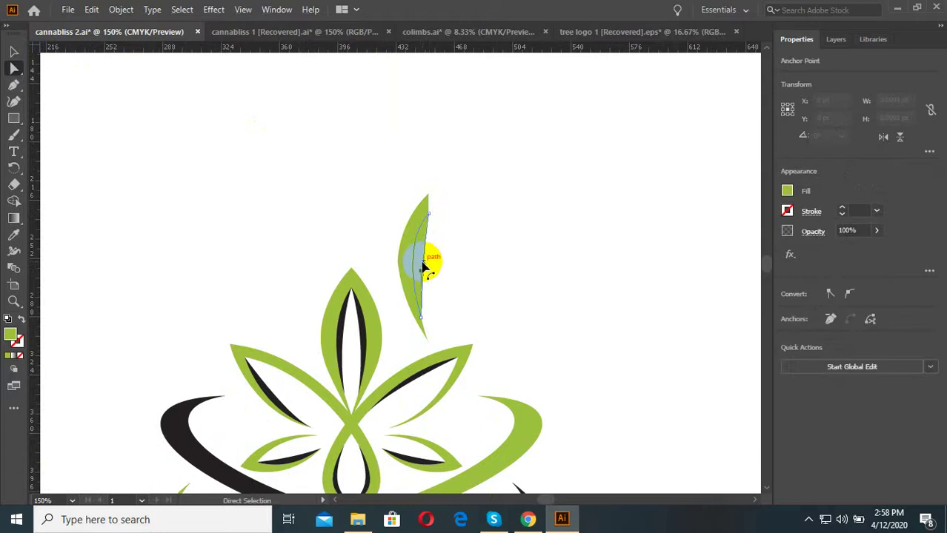
{"action": "left_click", "coordinate": [424, 265]}
{"action": "left_click", "coordinate": [152, 119]}
{"action": "scroll", "coordinate": [490, 263], "scroll_direction": "down", "scroll_amount": 3}
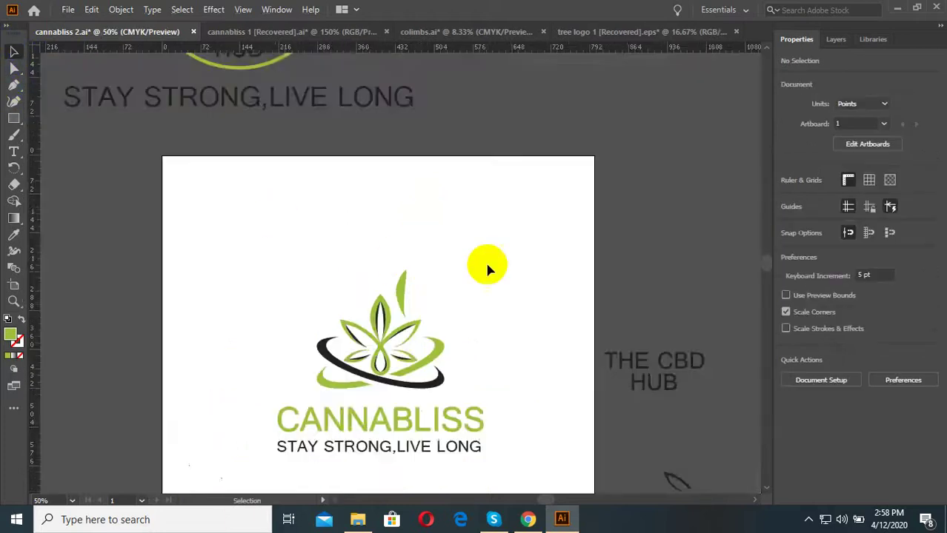
{"action": "scroll", "coordinate": [541, 256], "scroll_direction": "up", "scroll_amount": 3}
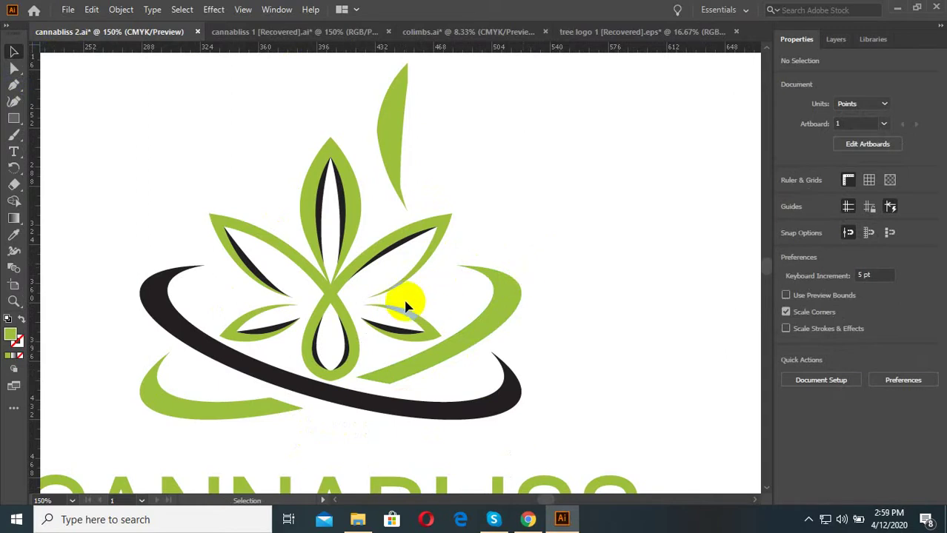
{"action": "scroll", "coordinate": [415, 288], "scroll_direction": "down", "scroll_amount": 3}
{"action": "scroll", "coordinate": [430, 266], "scroll_direction": "up", "scroll_amount": 2}
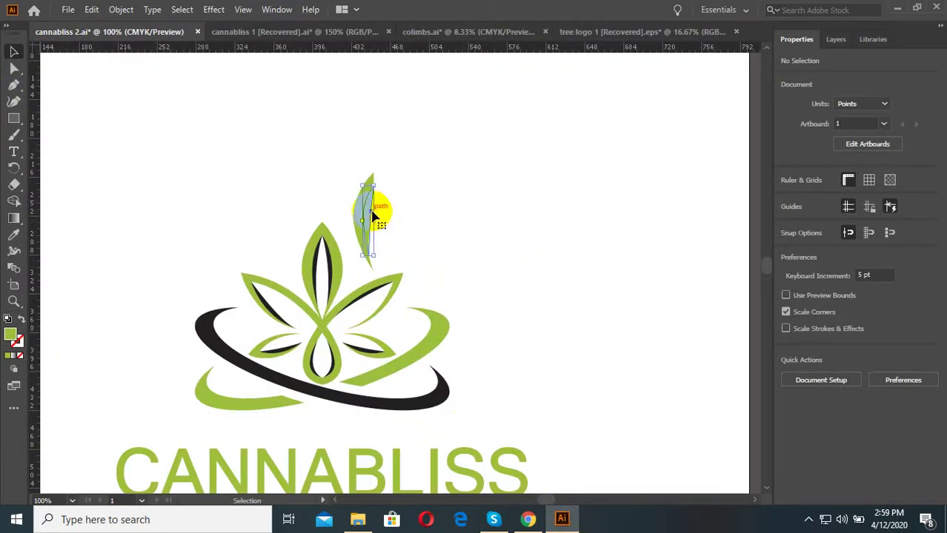
- Eyedropper the central leaf's black onto the half-leaf's inner sliver
{"action": "left_click", "coordinate": [372, 215]}
{"action": "left_click", "coordinate": [306, 268]}
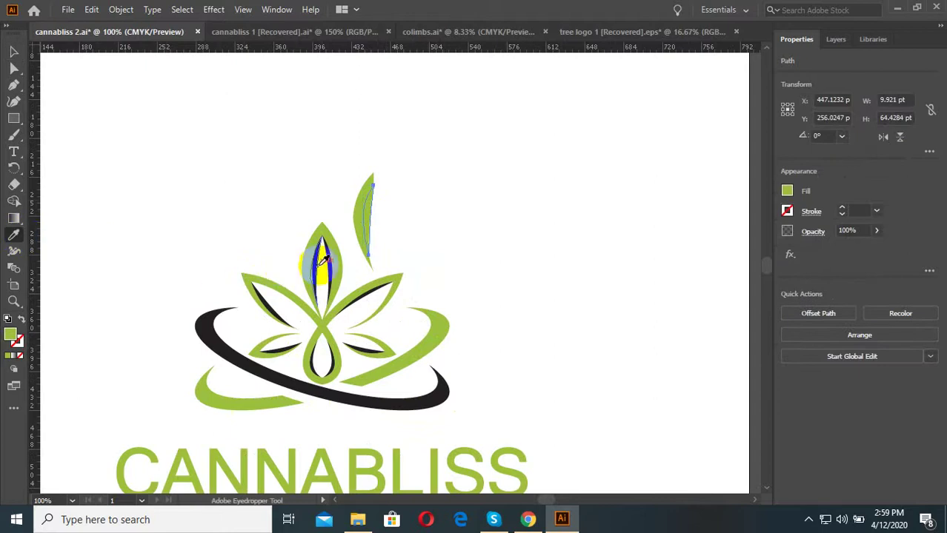
{"action": "left_click", "coordinate": [321, 259]}
{"action": "left_click", "coordinate": [14, 53]}
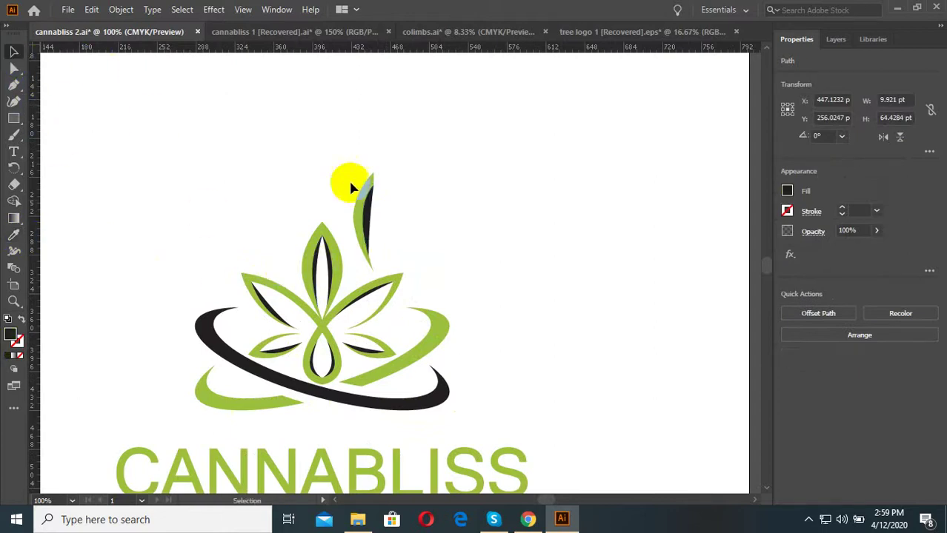
{"action": "scroll", "coordinate": [351, 186], "scroll_direction": "up", "scroll_amount": 2}
- Reflect a vertical copy of the half-leaf and butt it against the original
{"action": "left_click_drag", "start_coordinate": [458, 158], "coordinate": [374, 223]}
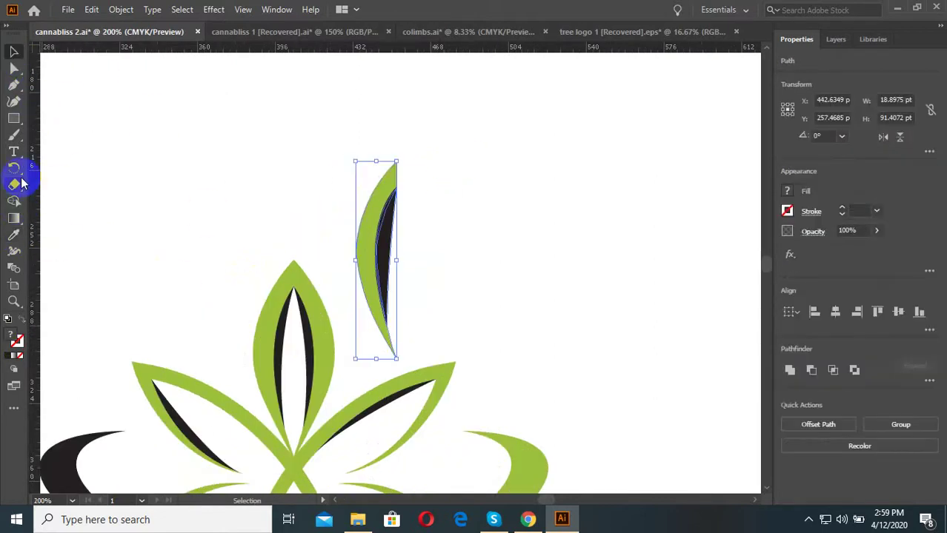
{"action": "mouse_move", "coordinate": [15, 170]}
{"action": "left_mouse_down"}
{"action": "mouse_move", "coordinate": [81, 185]}
{"action": "mouse_move", "coordinate": [62, 209]}
{"action": "left_mouse_up"}
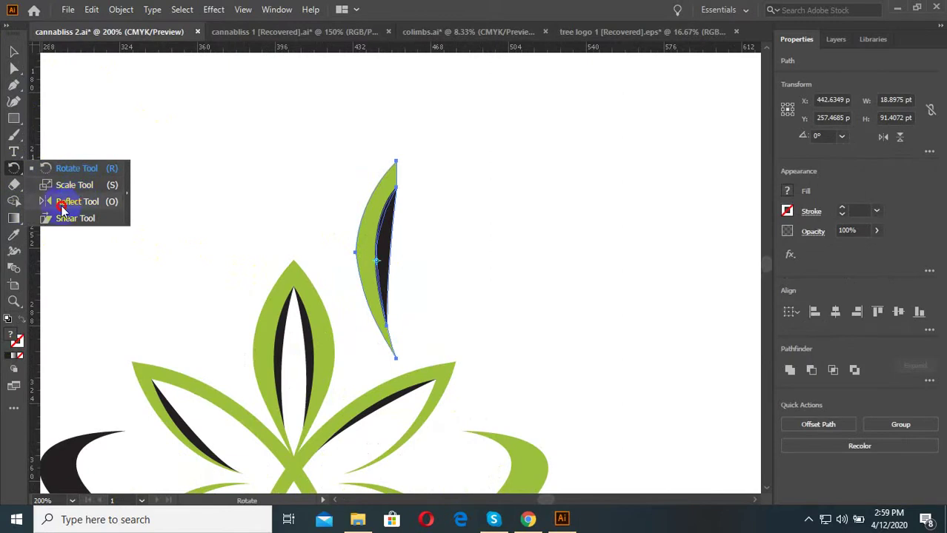
{"action": "left_click_drag", "start_coordinate": [16, 177], "coordinate": [64, 169]}
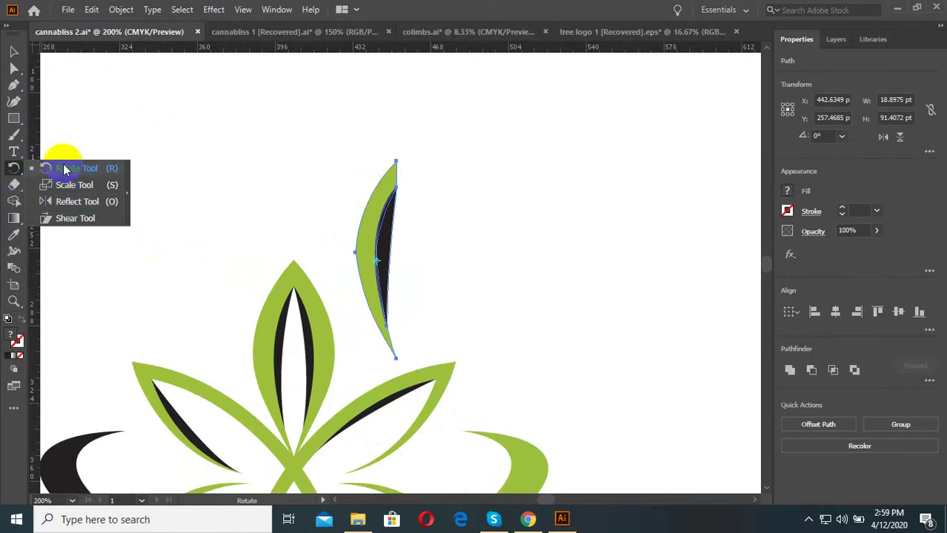
{"action": "left_click", "coordinate": [82, 211]}
{"action": "double_click", "coordinate": [15, 176]}
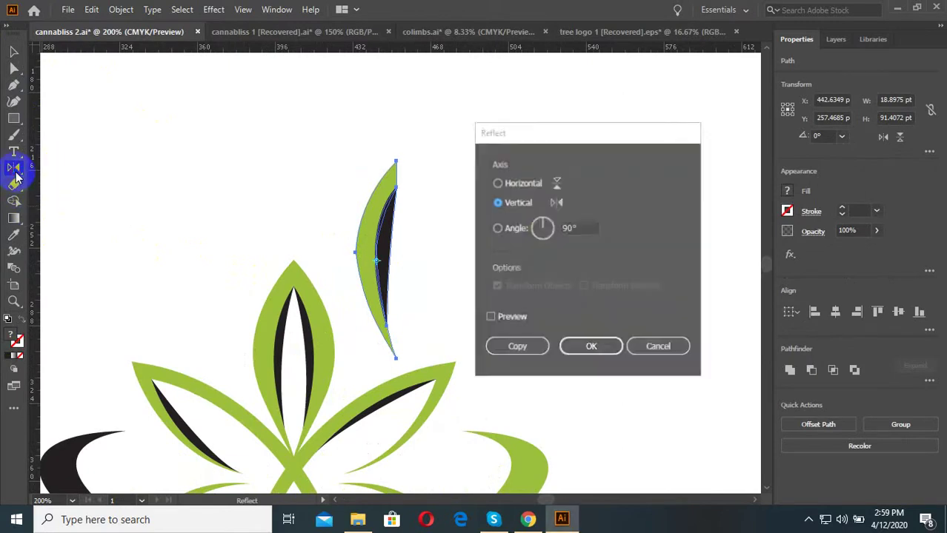
{"action": "left_click", "coordinate": [501, 323]}
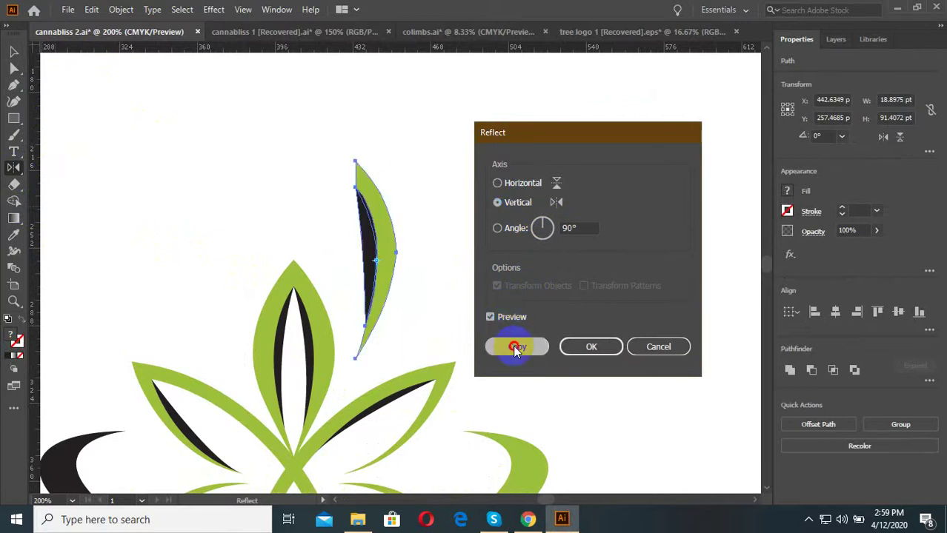
{"action": "left_click", "coordinate": [517, 347]}
{"action": "left_click", "coordinate": [13, 51]}
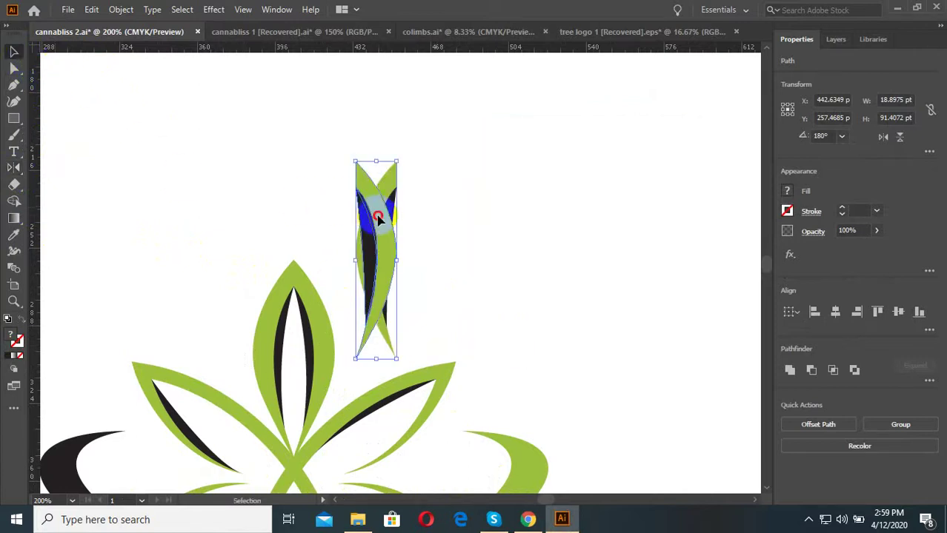
{"action": "mouse_move", "coordinate": [378, 216]}
{"action": "left_mouse_down"}
{"action": "mouse_move", "coordinate": [443, 216]}
{"action": "mouse_move", "coordinate": [420, 219]}
{"action": "left_mouse_up"}
{"action": "mouse_move", "coordinate": [521, 169]}
{"action": "left_mouse_down"}
{"action": "mouse_move", "coordinate": [393, 246]}
{"action": "mouse_move", "coordinate": [567, 209]}
{"action": "left_mouse_up"}
- Select the full leaf and make a first rotated copy through the Rotate dialog
{"action": "key", "text": "ctrl+minus"}
{"action": "key", "text": "ctrl+minus"}
{"action": "key", "text": "ctrl+minus"}
{"action": "left_click", "coordinate": [602, 255]}
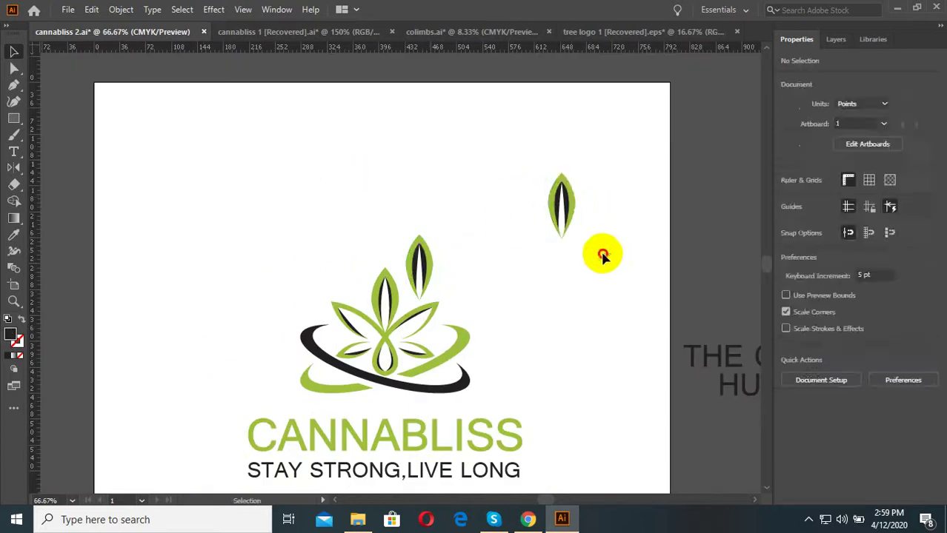
{"action": "left_click", "coordinate": [561, 211]}
{"action": "scroll", "coordinate": [609, 194], "scroll_direction": "up", "scroll_amount": 2}
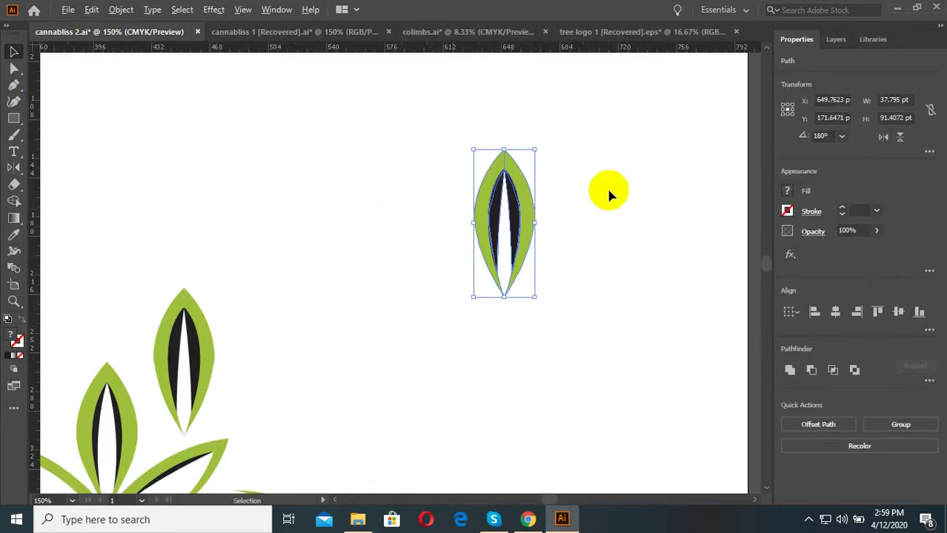
{"action": "left_click", "coordinate": [14, 169]}
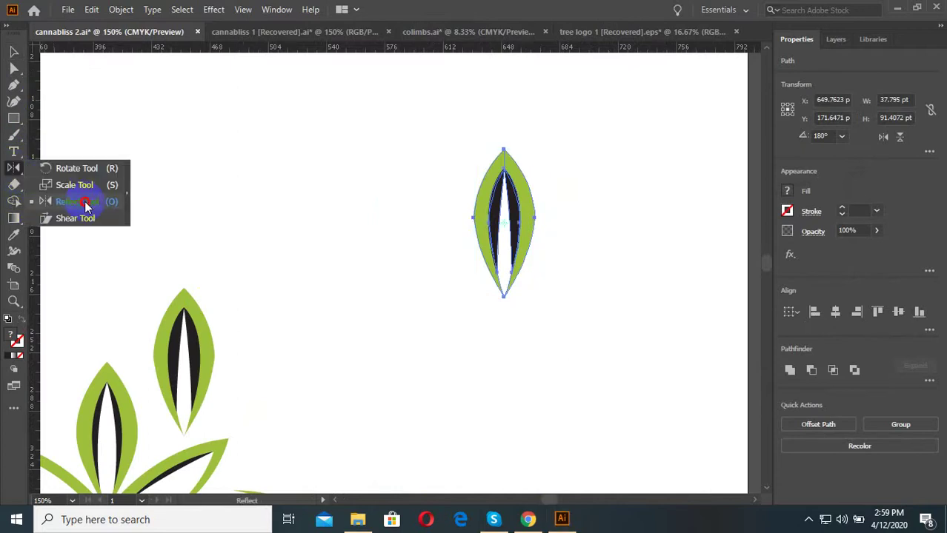
{"action": "left_click", "coordinate": [88, 169]}
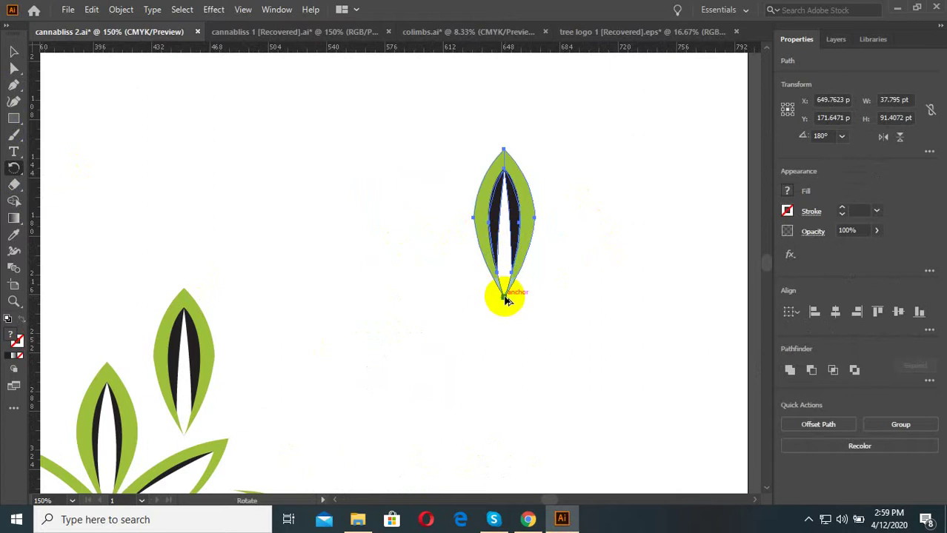
{"action": "scroll", "coordinate": [506, 299], "scroll_direction": "up", "scroll_amount": 3}
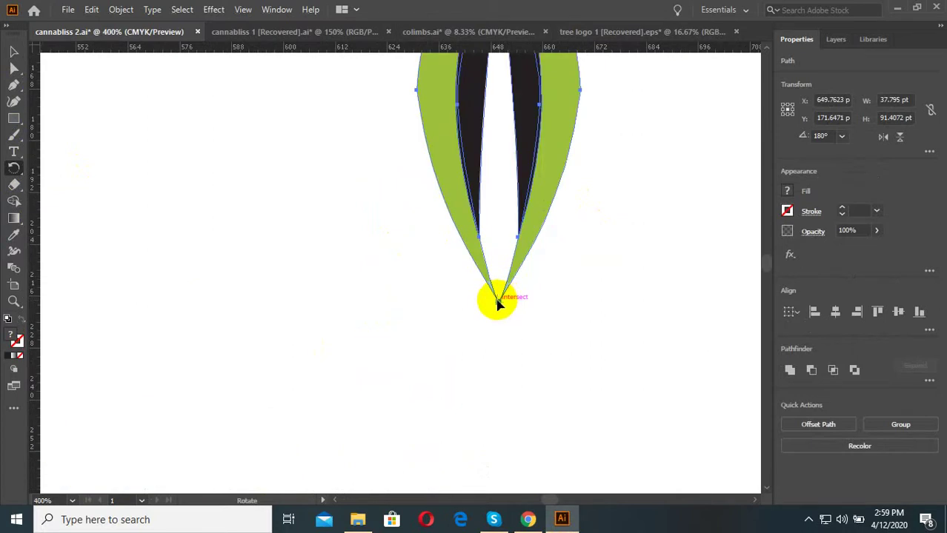
{"action": "key", "text": "Return"}
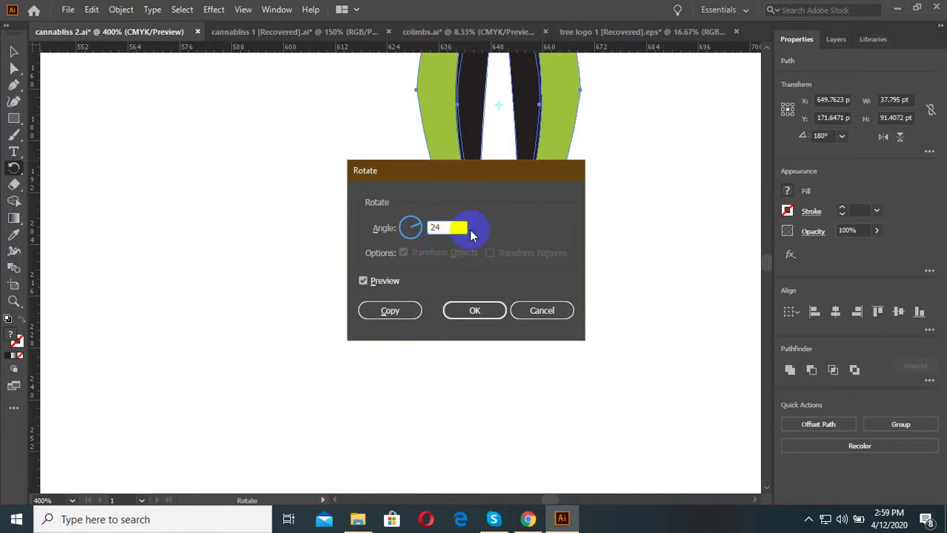
{"action": "left_click", "coordinate": [390, 310]}
{"action": "scroll", "coordinate": [465, 330], "scroll_direction": "down", "scroll_amount": 2}
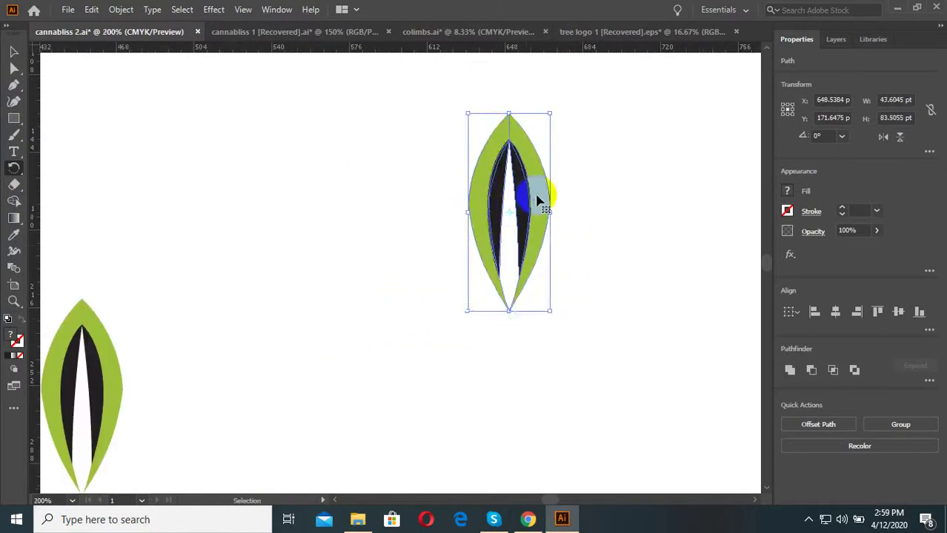
- Try 10° rotated copies around the leaf's bottom tip, undoing the last attempt
{"action": "key", "text": "r"}
{"action": "scroll", "coordinate": [506, 212], "scroll_direction": "up", "scroll_amount": 2}
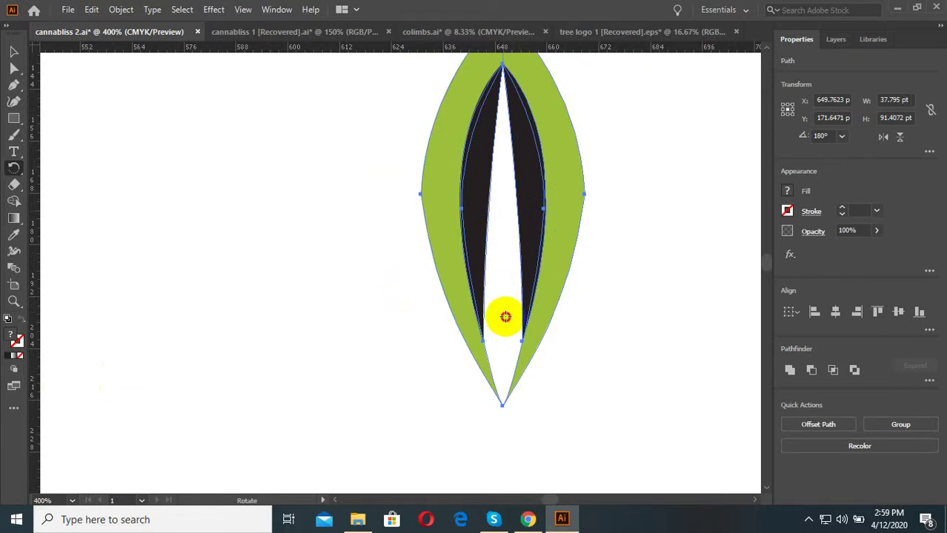
{"action": "left_click", "coordinate": [503, 402]}
{"action": "left_click", "coordinate": [503, 405], "text": "alt"}
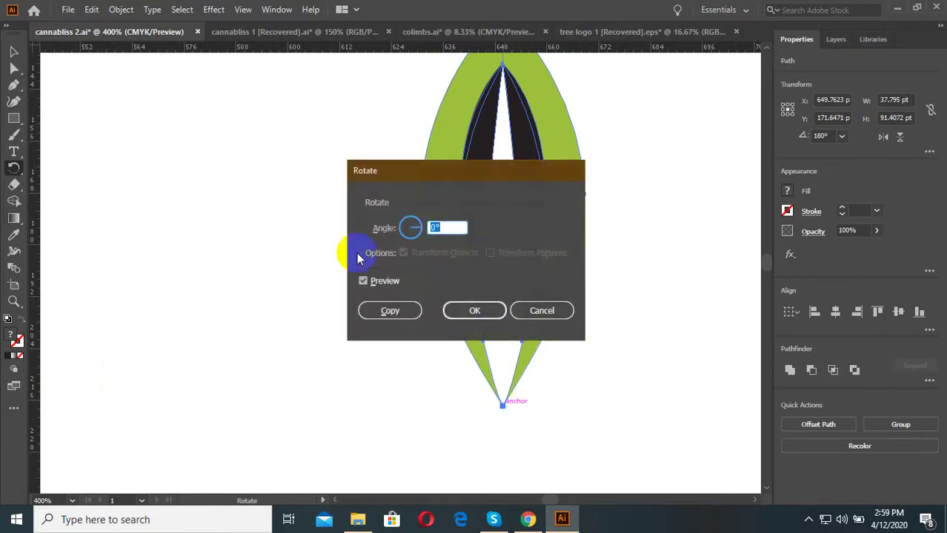
{"action": "type", "text": "1"}
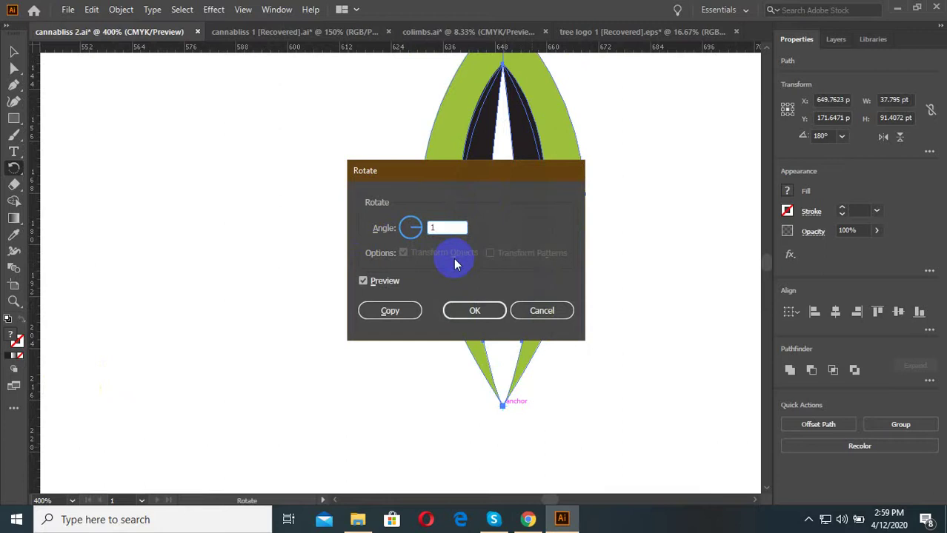
{"action": "type", "text": "0"}
{"action": "left_click", "coordinate": [388, 312]}
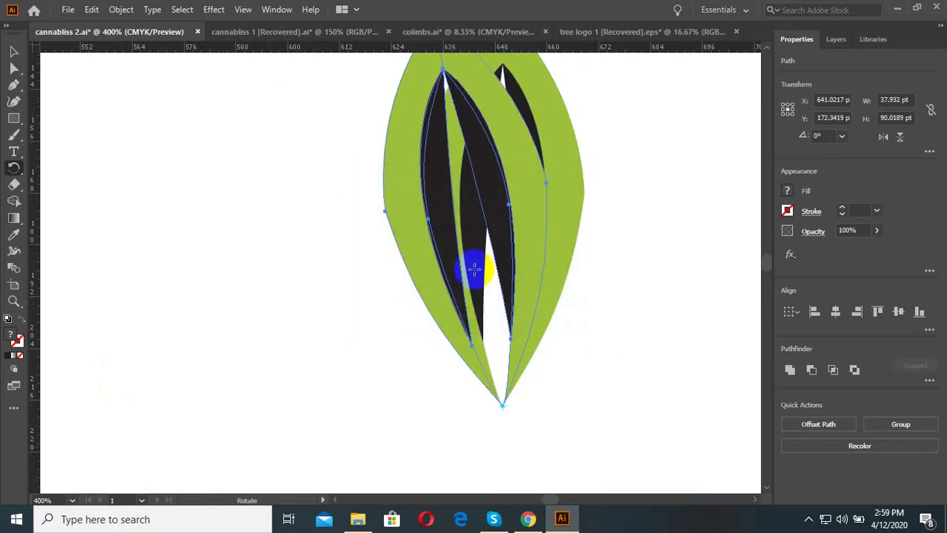
{"action": "left_click_drag", "start_coordinate": [478, 273], "coordinate": [507, 243]}
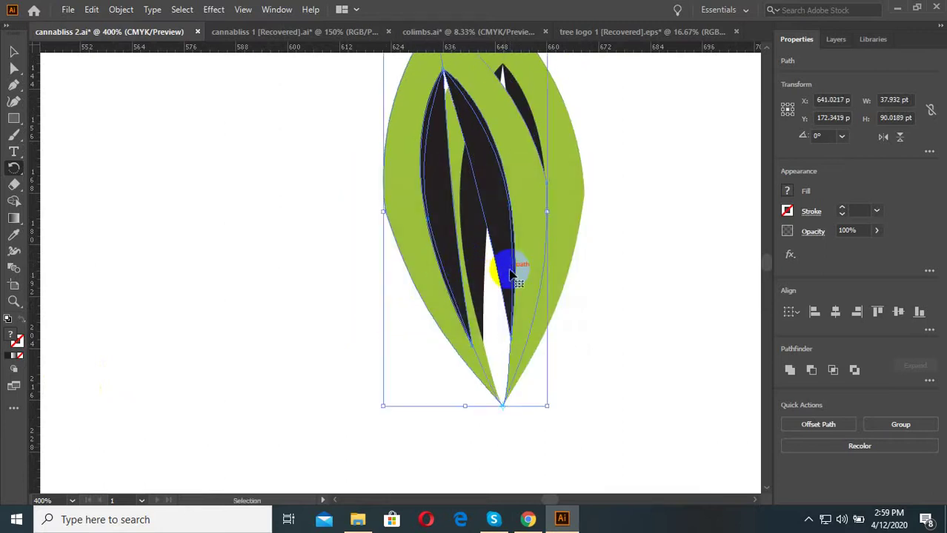
{"action": "left_click", "coordinate": [502, 406], "text": "alt"}
{"action": "type", "text": "30"}
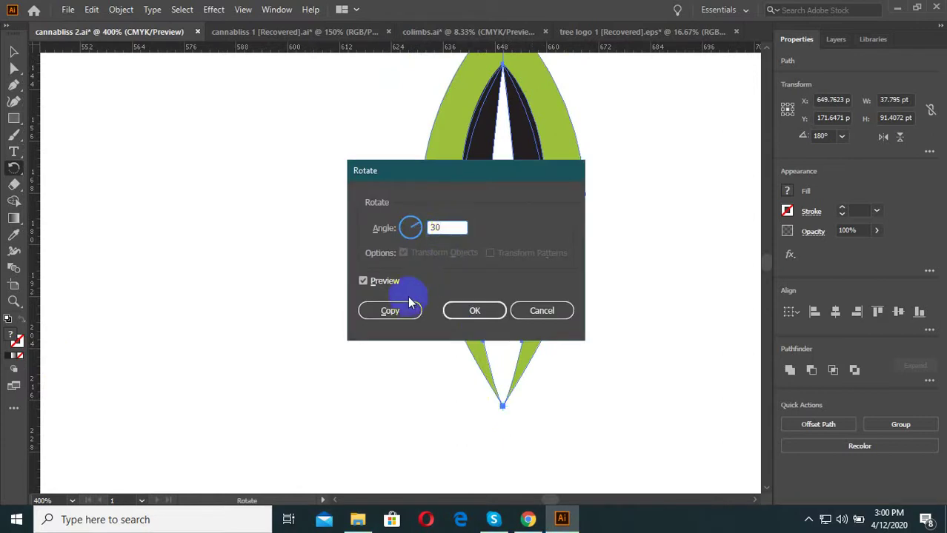
{"action": "left_click", "coordinate": [390, 311]}
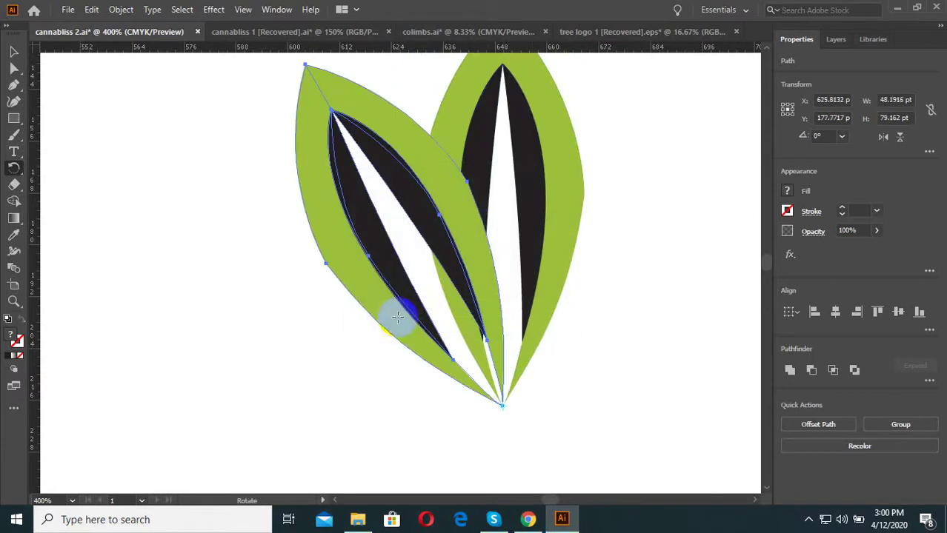
{"action": "left_click", "coordinate": [493, 234], "text": "ctrl"}
{"action": "key", "text": "ctrl+z"}
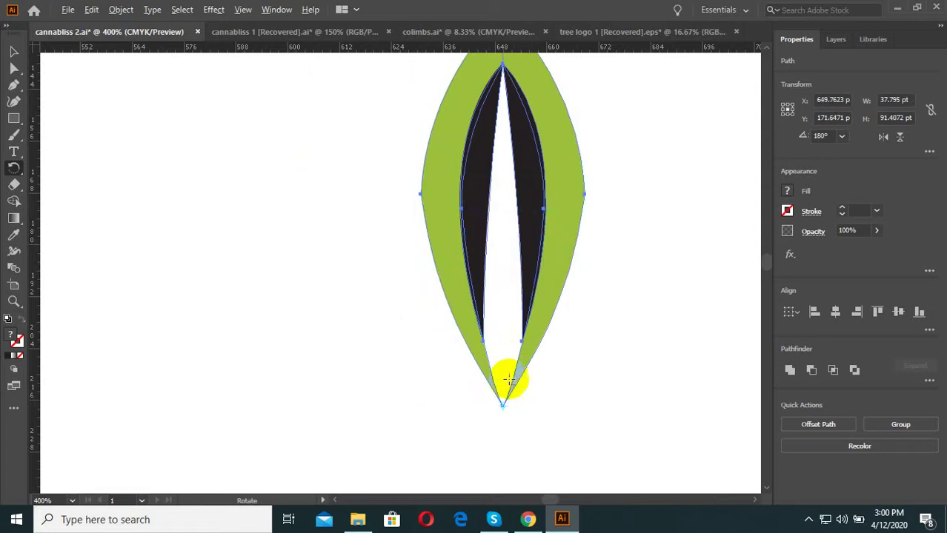
- Copy the leaf rotated 50° around its bottom tip and repeat with Ctrl+D
{"action": "left_click", "coordinate": [502, 404], "text": "alt"}
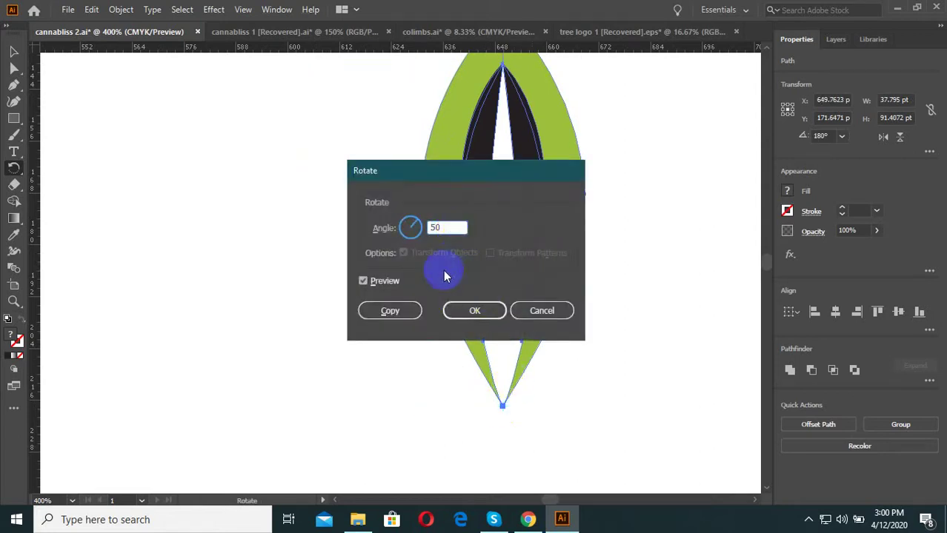
{"action": "left_click", "coordinate": [390, 308]}
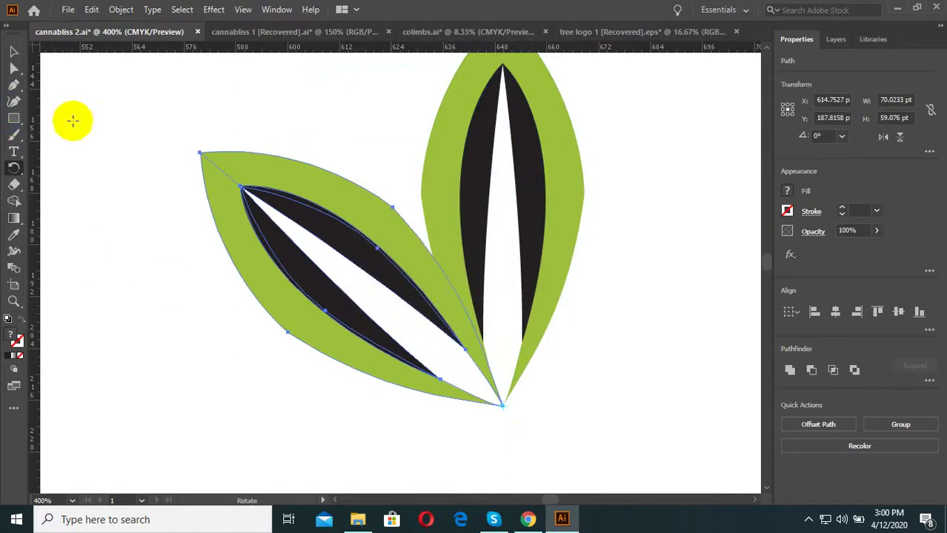
{"action": "key", "text": "ctrl+d"}
{"action": "key", "text": "ctrl+d"}
{"action": "key", "text": "ctrl+d"}
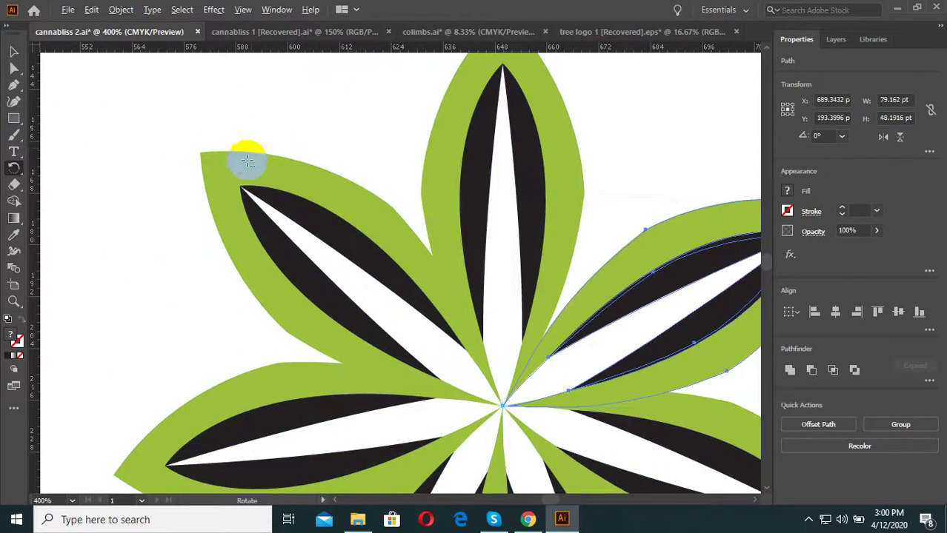
{"action": "scroll", "coordinate": [247, 161], "scroll_direction": "down", "scroll_amount": 3}
- Duplicate the whole flower to a second spot and select its top leaf
{"action": "left_click", "coordinate": [501, 248]}
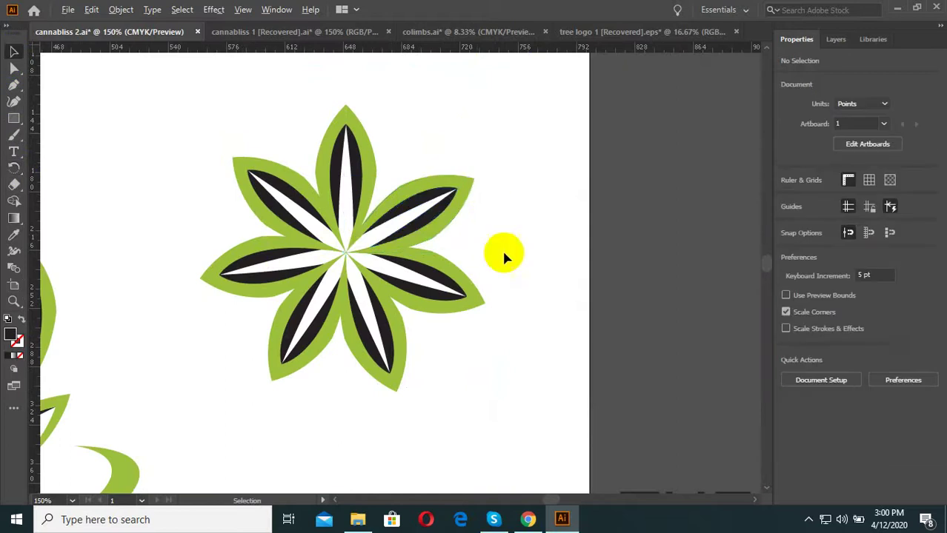
{"action": "scroll", "coordinate": [502, 248], "scroll_direction": "down", "scroll_amount": 2}
{"action": "mouse_move", "coordinate": [492, 174]}
{"action": "left_mouse_down"}
{"action": "mouse_move", "coordinate": [436, 256]}
{"action": "mouse_move", "coordinate": [228, 160]}
{"action": "left_mouse_up"}
{"action": "left_click", "coordinate": [380, 135]}
{"action": "scroll", "coordinate": [396, 207], "scroll_direction": "up", "scroll_amount": 2}
{"action": "left_click", "coordinate": [477, 206]}
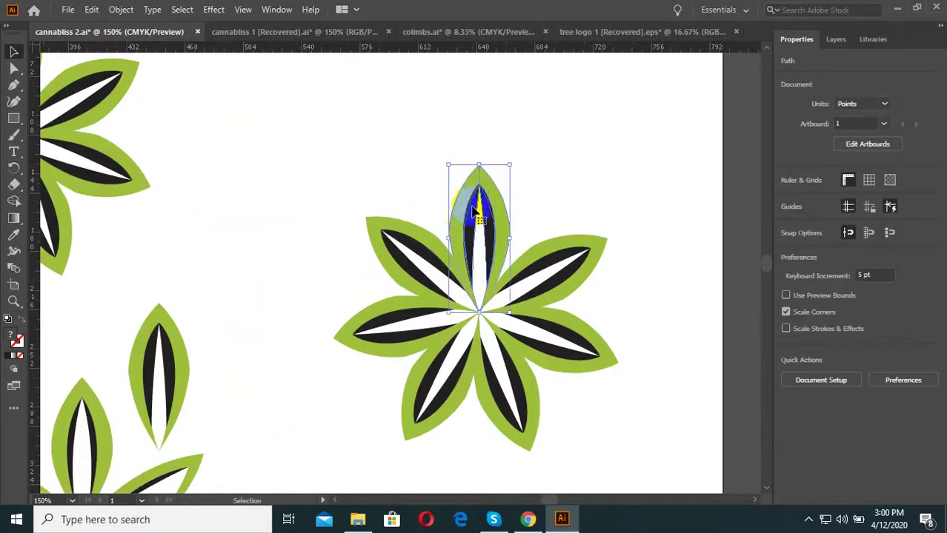
{"action": "scroll", "coordinate": [476, 210], "scroll_direction": "up", "scroll_amount": 1}
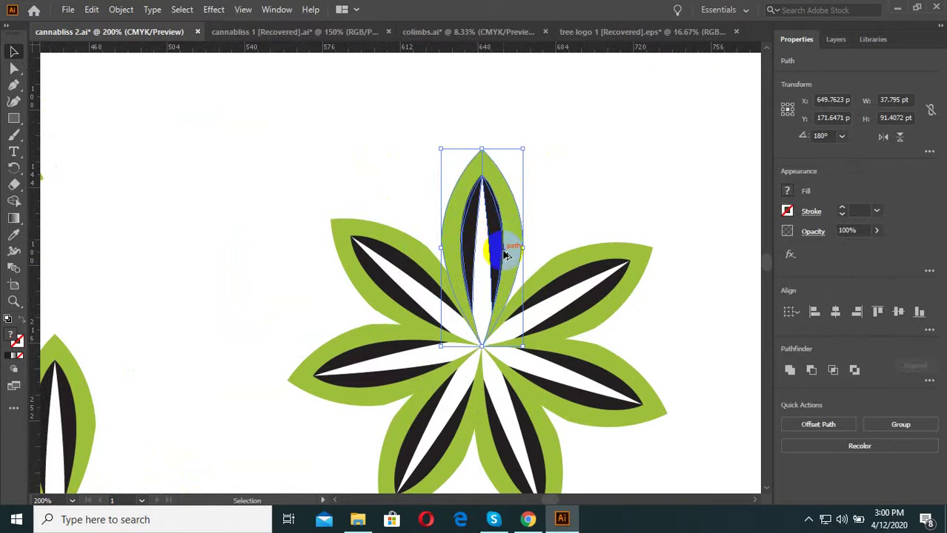
- Duplicate the top leaf up-left, tilt it about 45°, and nudge it into place
{"action": "left_click_drag", "start_coordinate": [509, 248], "coordinate": [461, 228]}
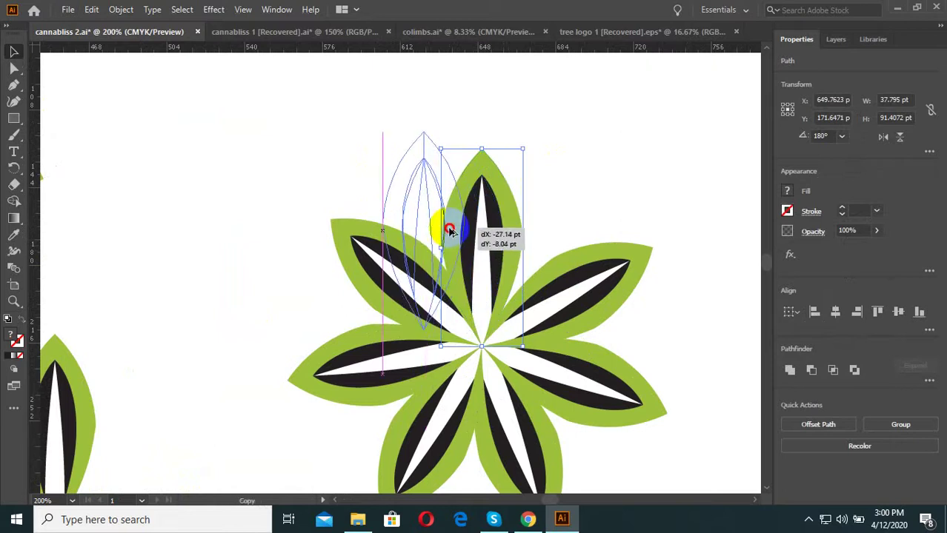
{"action": "scroll", "coordinate": [470, 152], "scroll_direction": "up", "scroll_amount": 1}
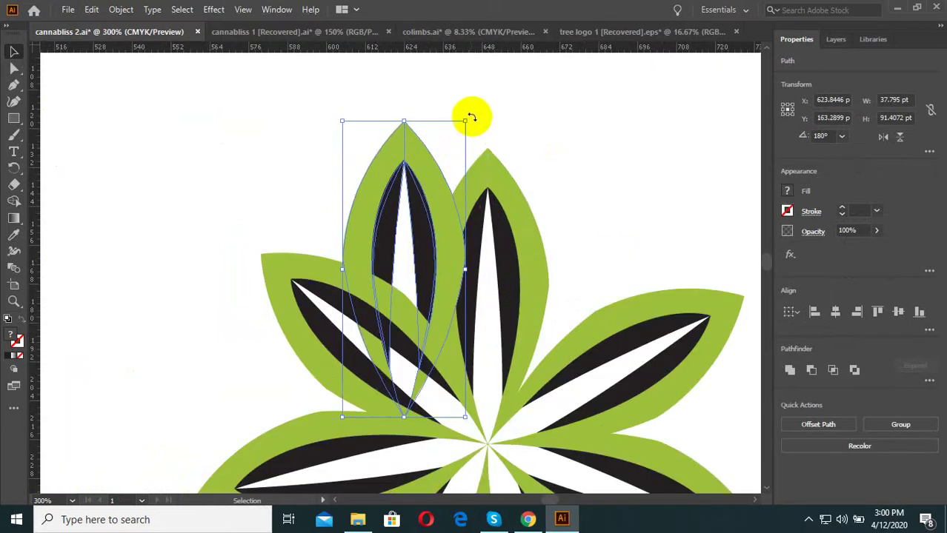
{"action": "left_click_drag", "start_coordinate": [469, 114], "coordinate": [363, 116]}
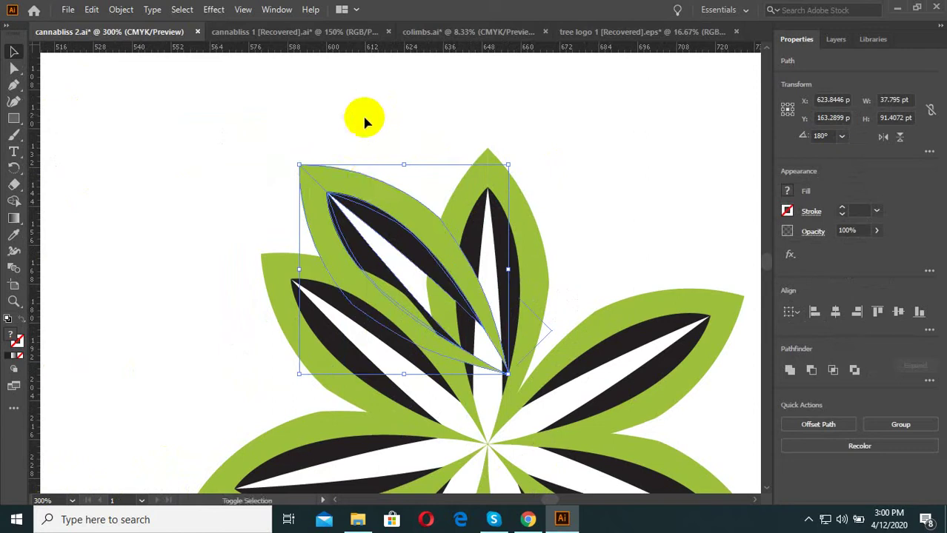
{"action": "scroll", "coordinate": [371, 185], "scroll_direction": "up", "scroll_amount": 2}
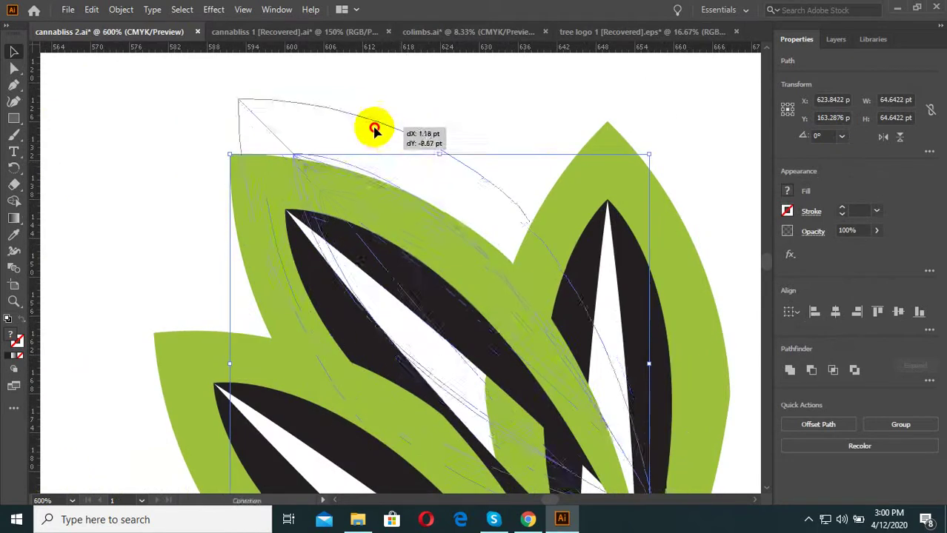
{"action": "scroll", "coordinate": [398, 117], "scroll_direction": "down", "scroll_amount": 2}
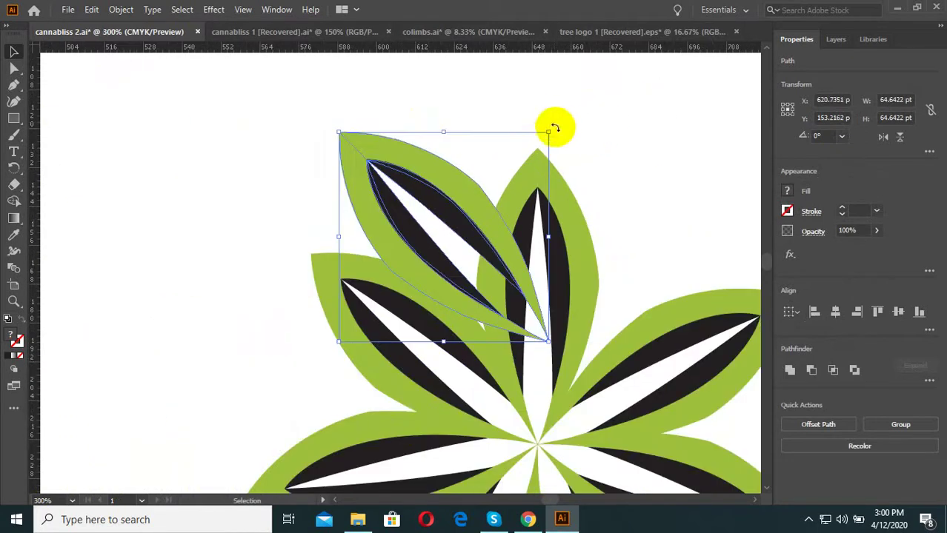
{"action": "left_click_drag", "start_coordinate": [554, 128], "coordinate": [583, 163]}
{"action": "scroll", "coordinate": [438, 160], "scroll_direction": "up", "scroll_amount": 1}
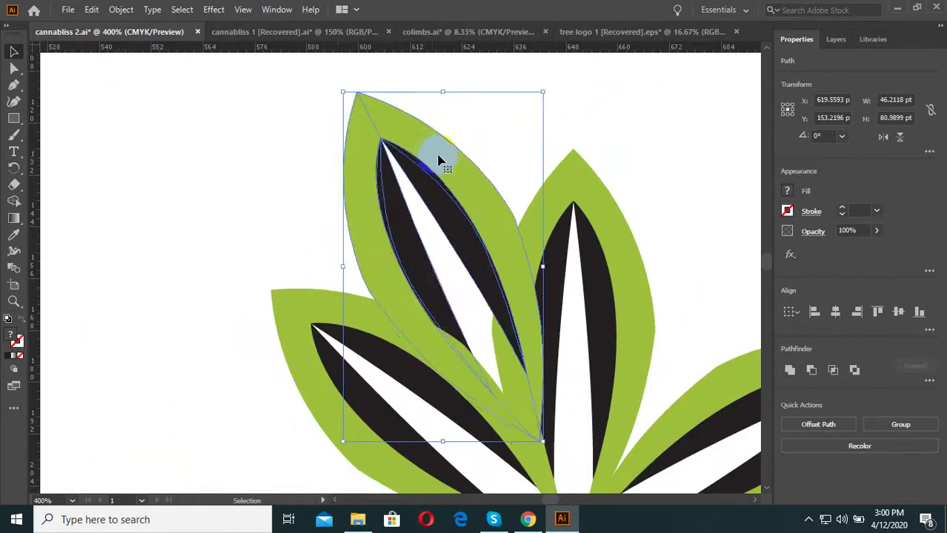
{"action": "left_click_drag", "start_coordinate": [439, 160], "coordinate": [429, 165]}
- Box-select the right-hand flower and group all of its parts
{"action": "right_click", "coordinate": [421, 167]}
{"action": "mouse_move", "coordinate": [474, 394]}
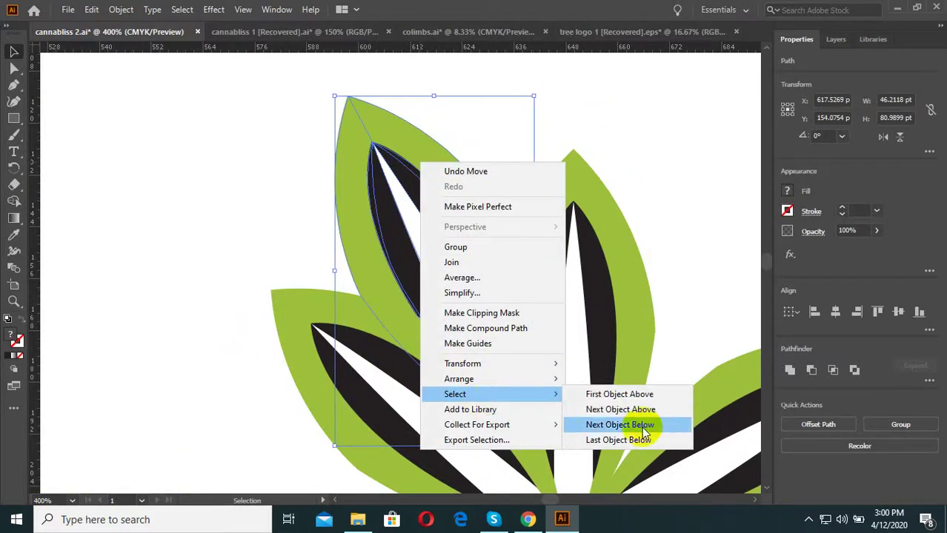
{"action": "mouse_move", "coordinate": [460, 378]}
{"action": "left_click", "coordinate": [380, 159]}
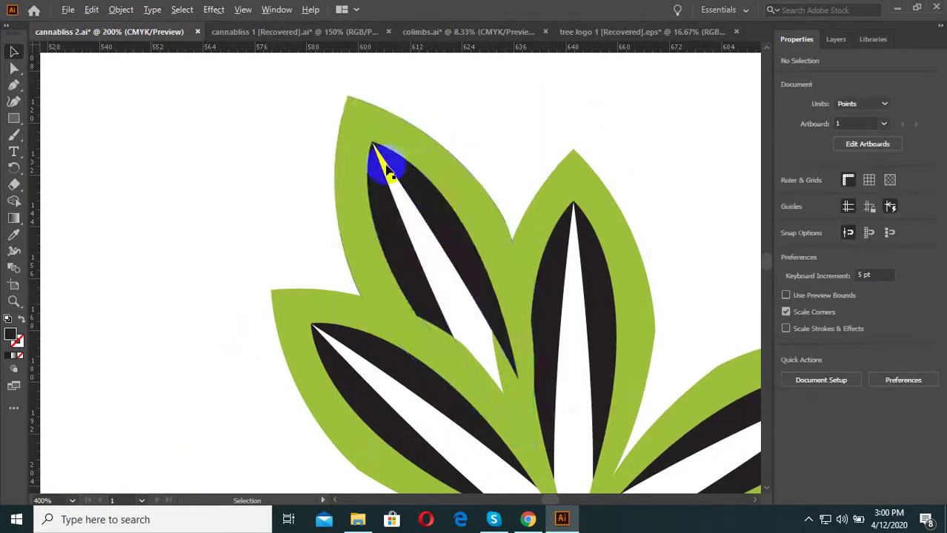
{"action": "key", "text": "ctrl+0"}
{"action": "left_click_drag", "start_coordinate": [580, 338], "coordinate": [454, 209]}
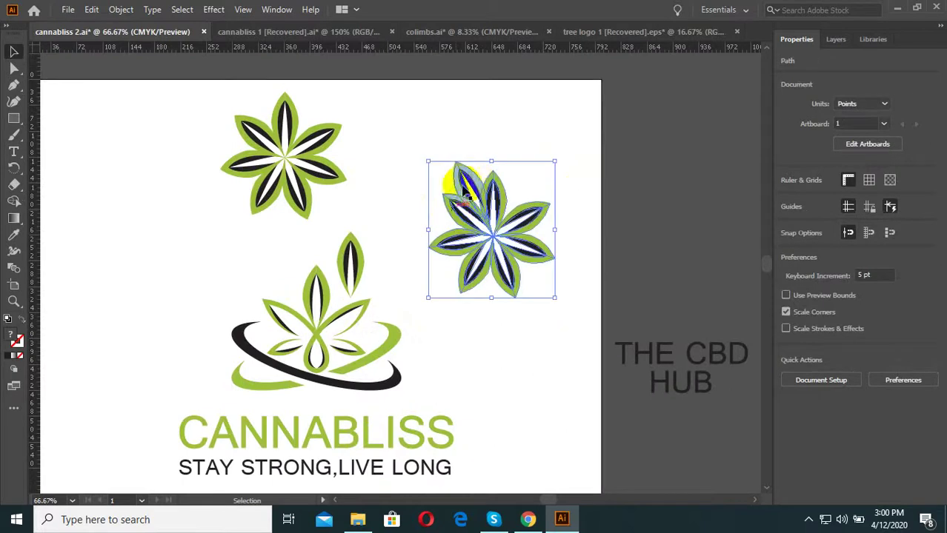
{"action": "key", "text": "ctrl+plus"}
{"action": "key", "text": "ctrl+plus"}
{"action": "key", "text": "ctrl+plus"}
{"action": "right_click", "coordinate": [544, 171]}
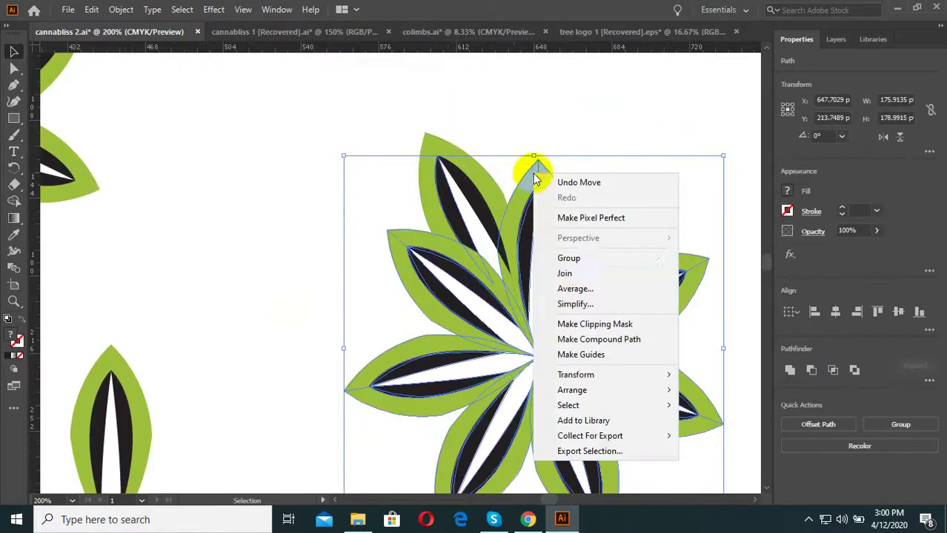
{"action": "left_click", "coordinate": [567, 257]}
{"action": "left_click", "coordinate": [482, 117]}
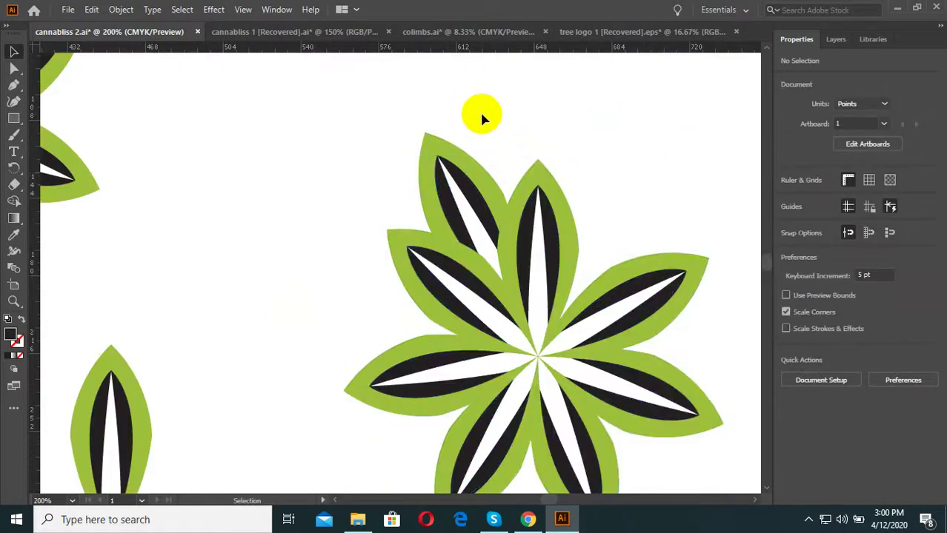
- Bring the flower group to the front
{"action": "left_click", "coordinate": [521, 183]}
{"action": "right_click", "coordinate": [529, 184]}
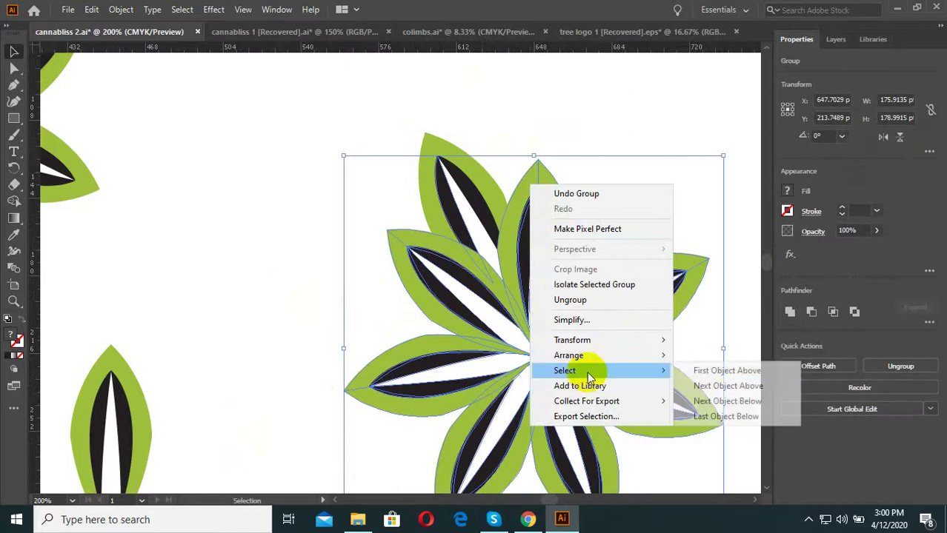
{"action": "mouse_move", "coordinate": [568, 356]}
{"action": "left_click", "coordinate": [714, 355]}
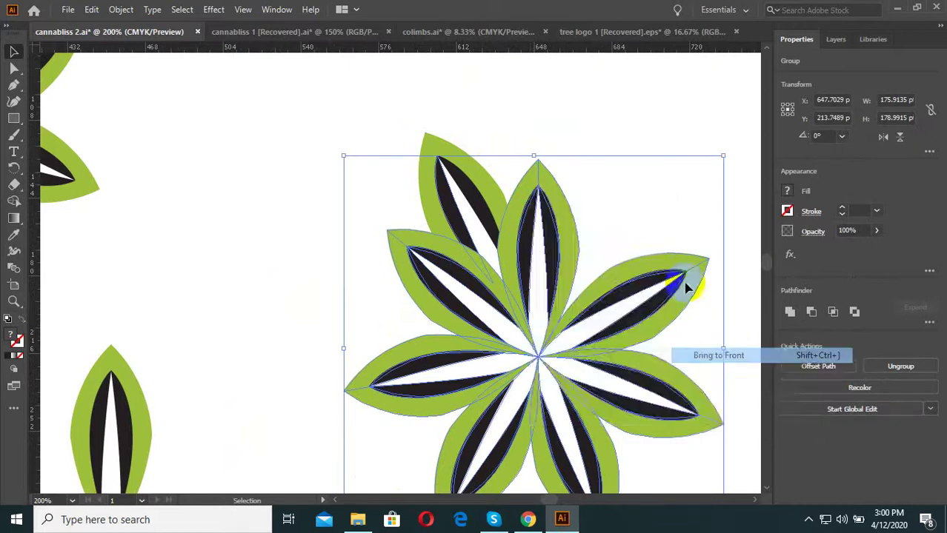
{"action": "left_click", "coordinate": [513, 140]}
{"action": "left_click", "coordinate": [430, 178]}
{"action": "scroll", "coordinate": [467, 159], "scroll_direction": "up", "scroll_amount": 3}
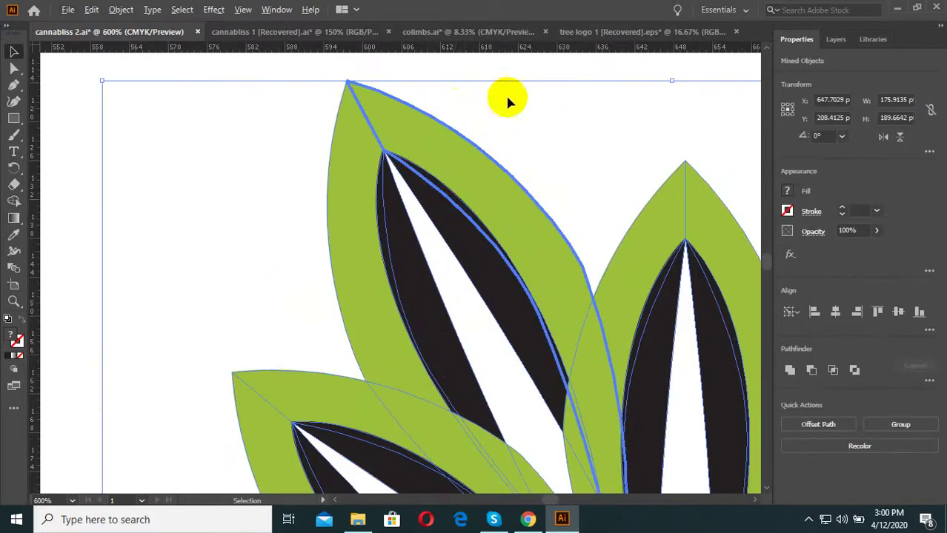
{"action": "scroll", "coordinate": [452, 100], "scroll_direction": "down", "scroll_amount": 3}
{"action": "left_click", "coordinate": [439, 89]}
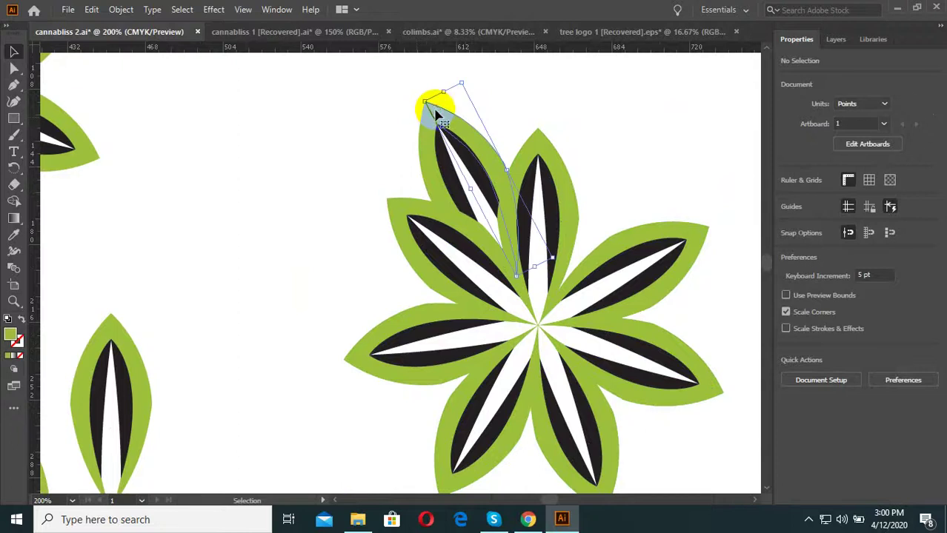
- Group the tilted leaf's two pieces and try moving it up-left, undoing both attempts
{"action": "left_click", "coordinate": [437, 114]}
{"action": "scroll", "coordinate": [435, 116], "scroll_direction": "up", "scroll_amount": 2}
{"action": "left_click", "coordinate": [424, 136], "text": "shift"}
{"action": "right_click", "coordinate": [432, 122]}
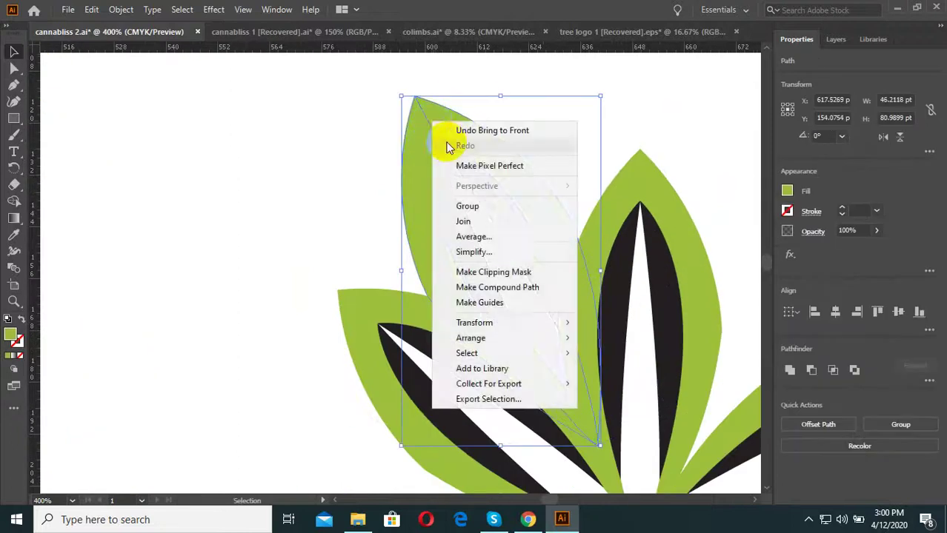
{"action": "left_click", "coordinate": [472, 206]}
{"action": "left_click_drag", "start_coordinate": [475, 159], "coordinate": [457, 125]}
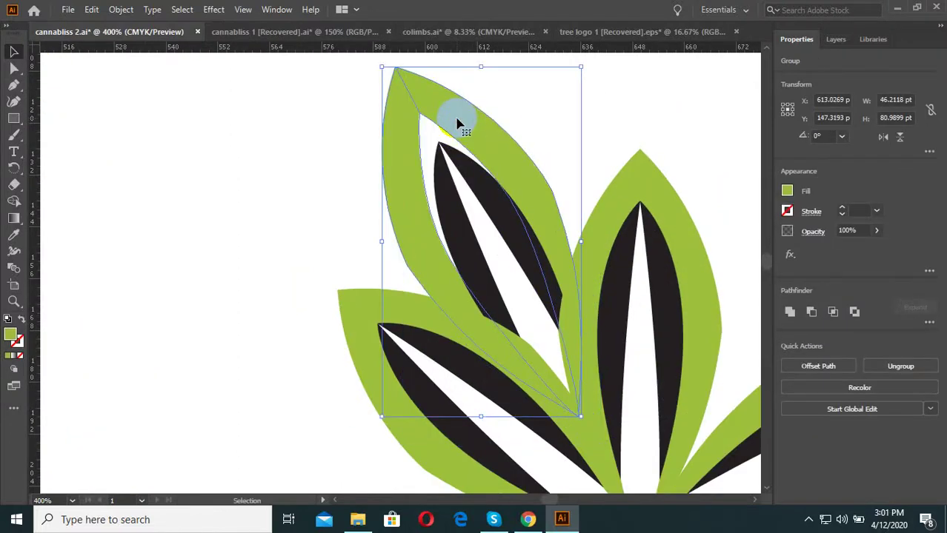
{"action": "key", "text": "ctrl+z"}
{"action": "left_click", "coordinate": [475, 158], "text": "shift"}
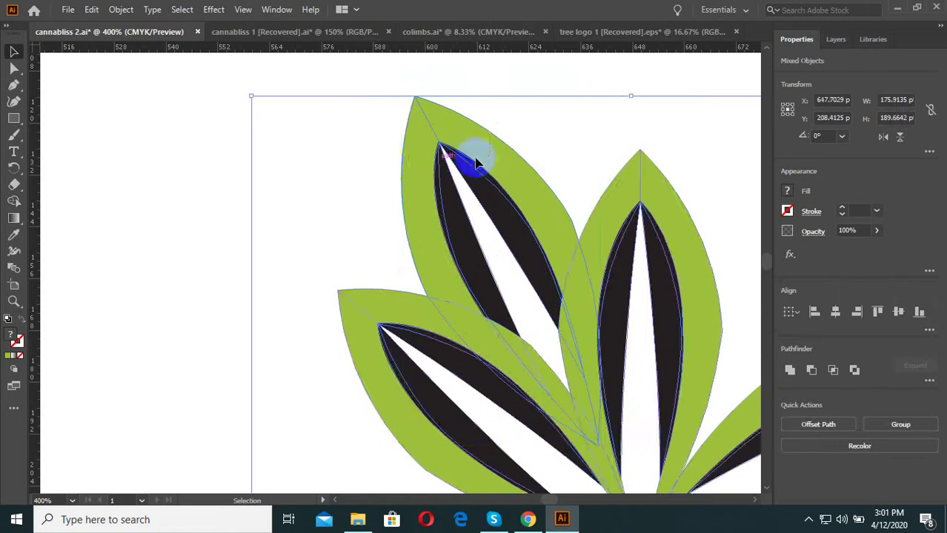
{"action": "left_click", "coordinate": [477, 148]}
{"action": "left_click_drag", "start_coordinate": [477, 148], "coordinate": [455, 117]}
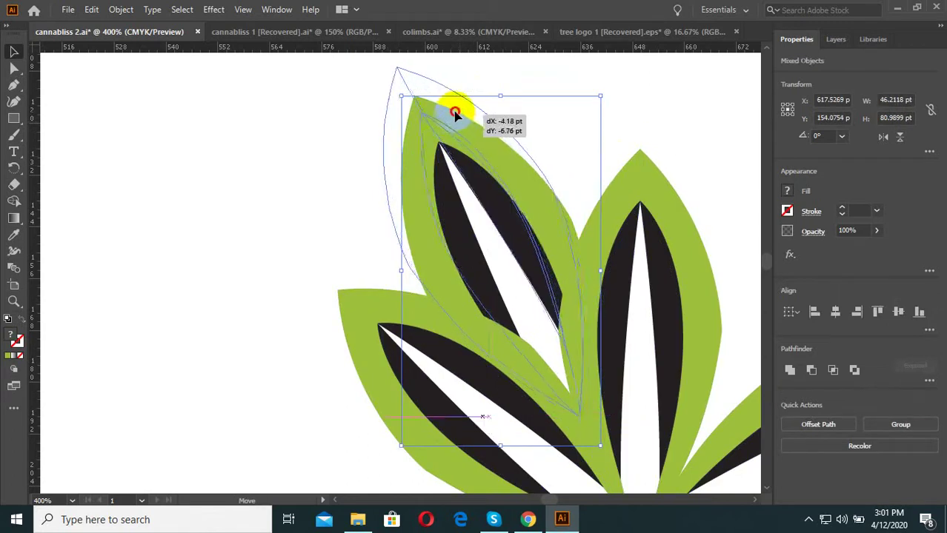
{"action": "key", "text": "ctrl+z"}
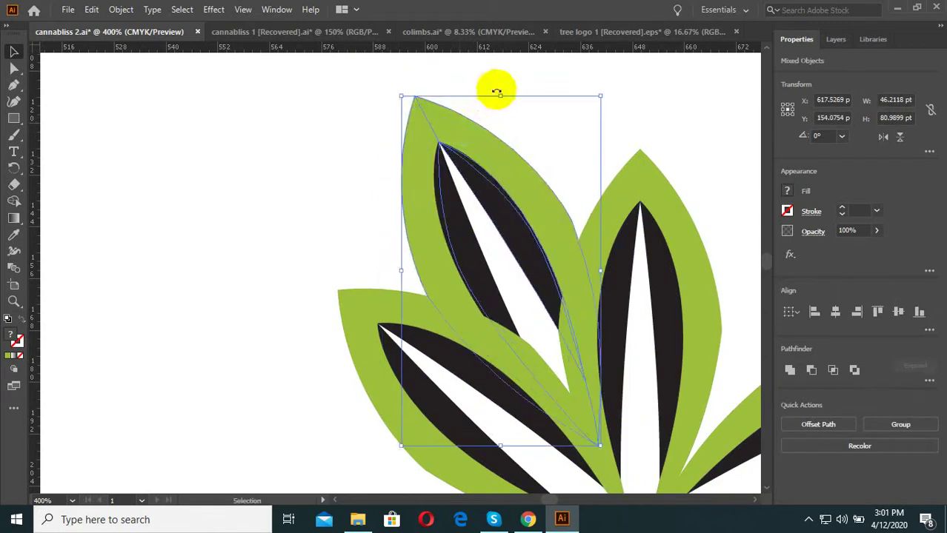
- Regroup the tilted leaf and shift it up and left over the flower's upper-left
{"action": "left_click_drag", "start_coordinate": [494, 89], "coordinate": [485, 128]}
{"action": "left_click", "coordinate": [461, 201], "text": "shift"}
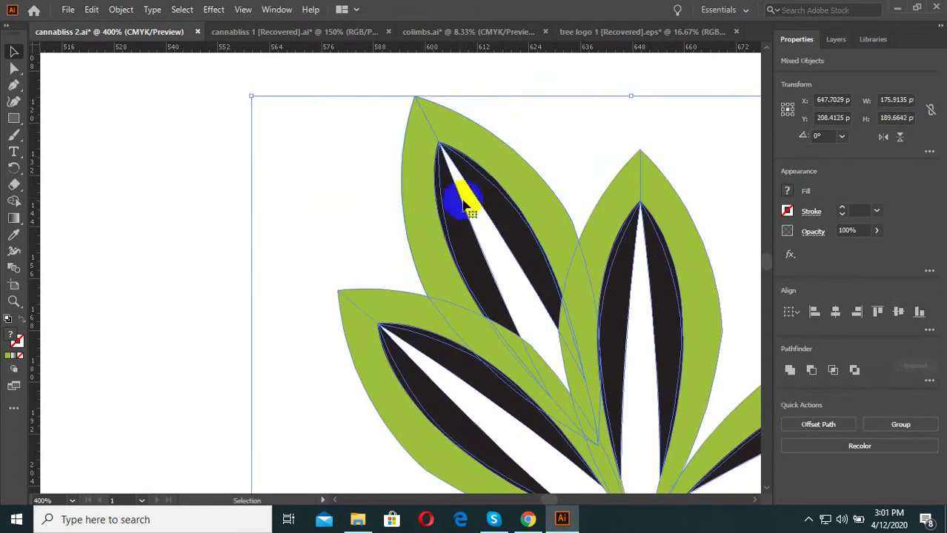
{"action": "left_click", "coordinate": [457, 140]}
{"action": "right_click", "coordinate": [457, 140]}
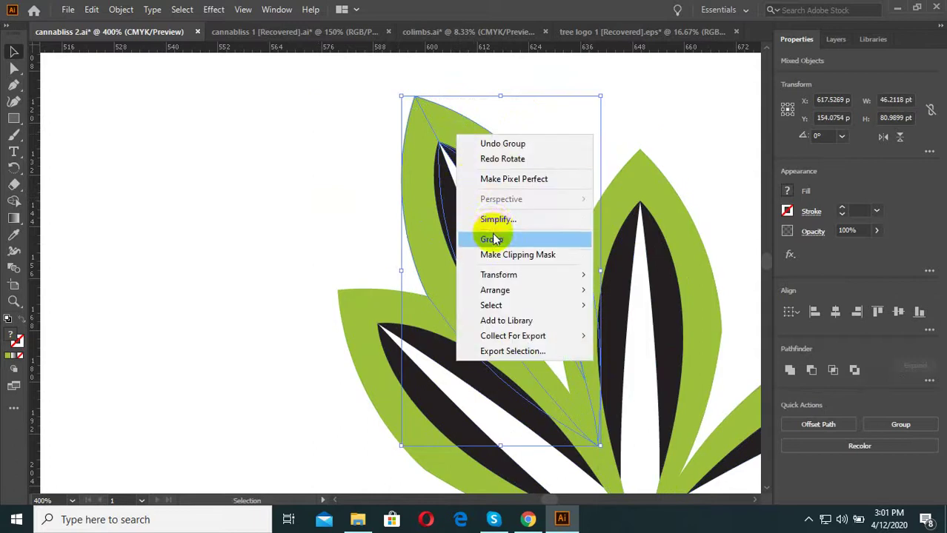
{"action": "left_click", "coordinate": [486, 237]}
{"action": "mouse_move", "coordinate": [494, 190]}
{"action": "left_mouse_down"}
{"action": "mouse_move", "coordinate": [466, 141]}
{"action": "mouse_move", "coordinate": [469, 149]}
{"action": "left_mouse_up"}
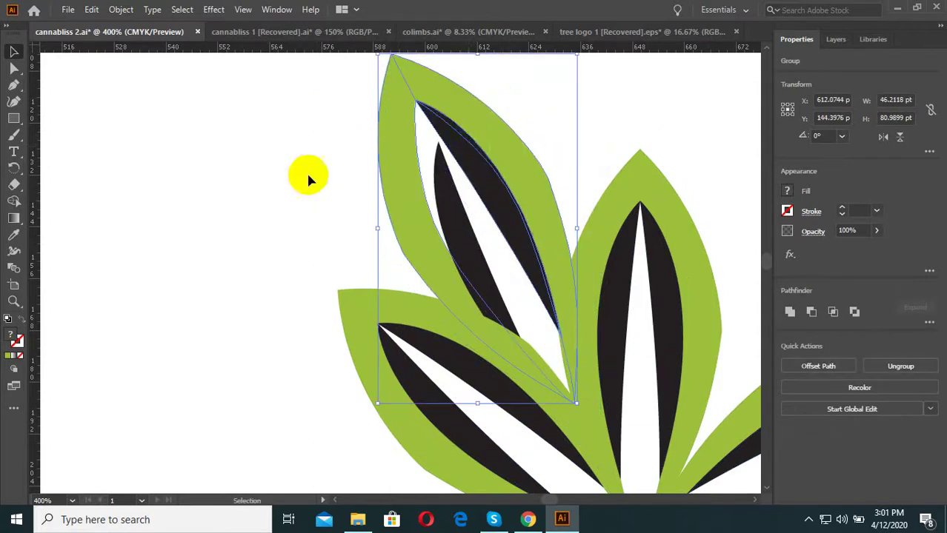
{"action": "left_click", "coordinate": [439, 159]}
- Pull the upper-left leaf out and shift the star, then undo the star move
{"action": "scroll", "coordinate": [502, 252], "scroll_direction": "down", "scroll_amount": 3}
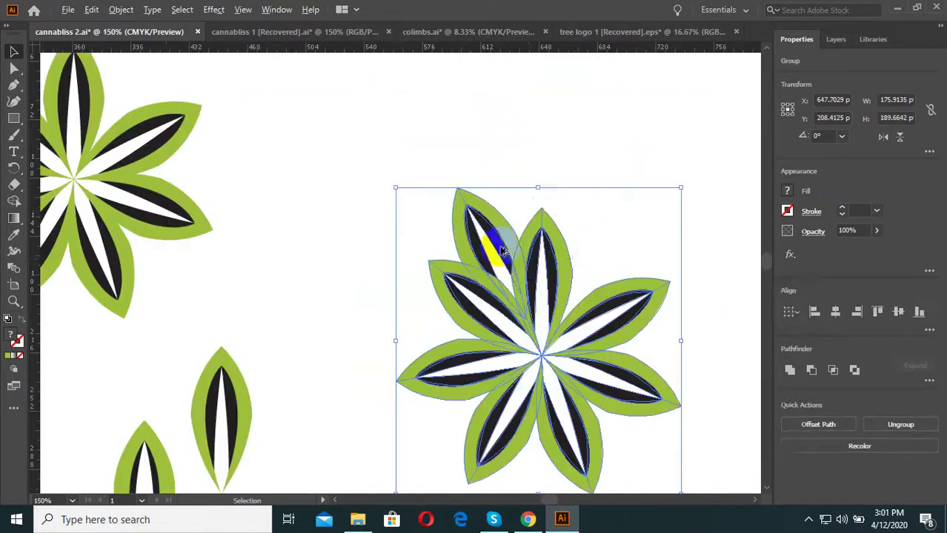
{"action": "mouse_move", "coordinate": [502, 252]}
{"action": "left_mouse_down"}
{"action": "mouse_move", "coordinate": [483, 169]}
{"action": "mouse_move", "coordinate": [480, 248]}
{"action": "left_mouse_up"}
{"action": "left_click", "coordinate": [482, 255]}
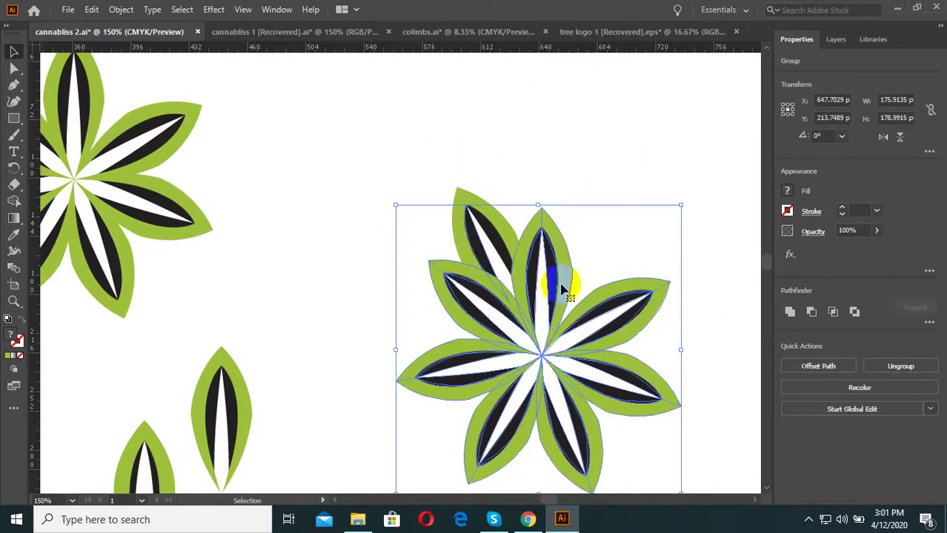
{"action": "left_click_drag", "start_coordinate": [560, 287], "coordinate": [629, 353]}
{"action": "right_click", "coordinate": [552, 318]}
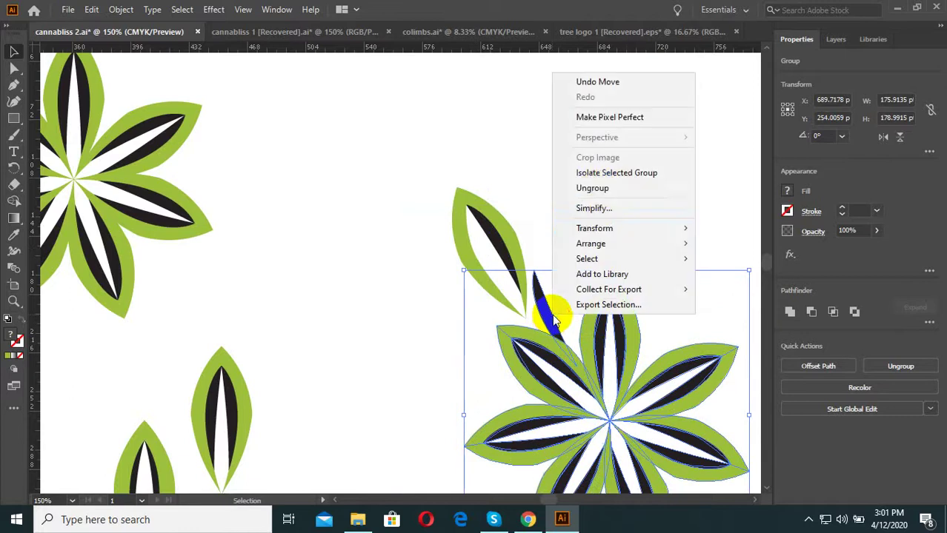
{"action": "left_click", "coordinate": [593, 188]}
{"action": "key", "text": "ctrl+z"}
{"action": "key", "text": "ctrl+z"}
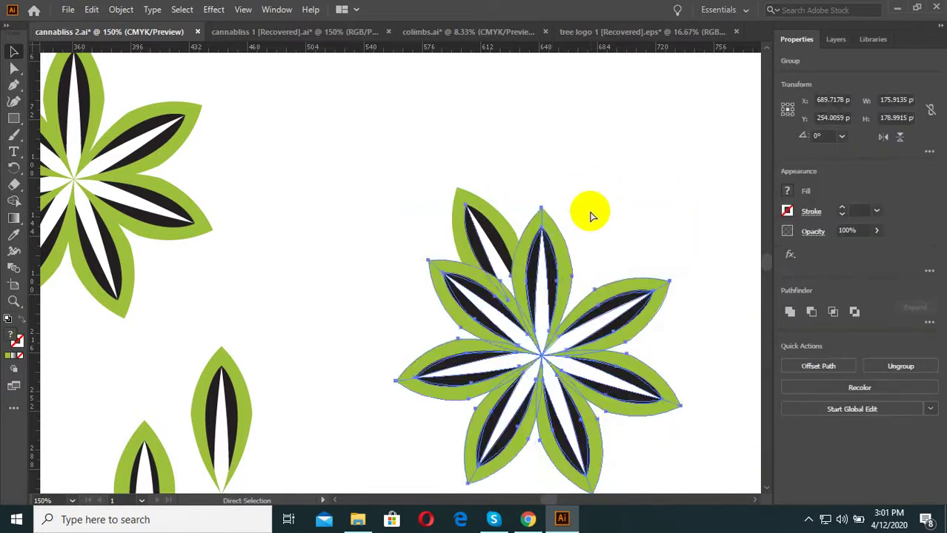
- Ungroup the star, detach its top-left leaf and group that leaf's pieces on their own
{"action": "left_click", "coordinate": [572, 170]}
{"action": "right_click", "coordinate": [554, 233]}
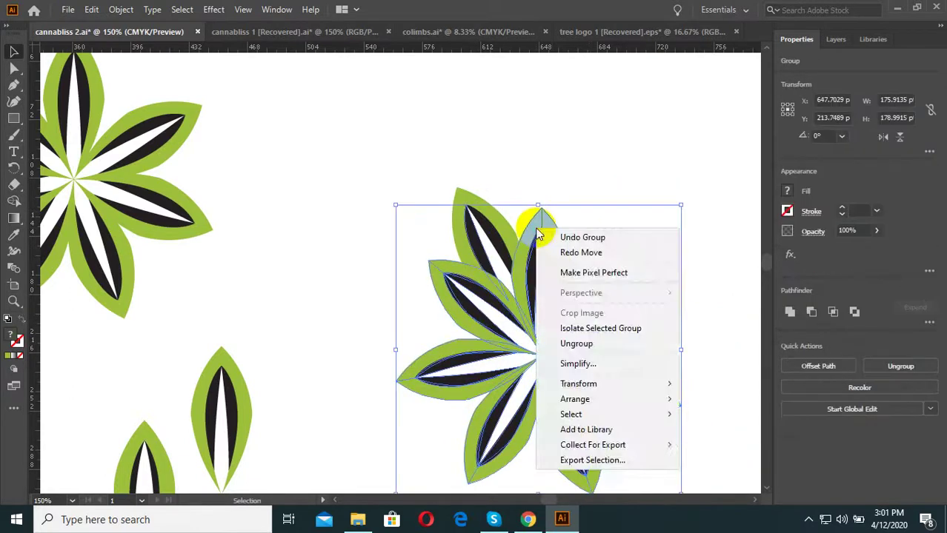
{"action": "left_click", "coordinate": [557, 344]}
{"action": "left_click", "coordinate": [586, 222]}
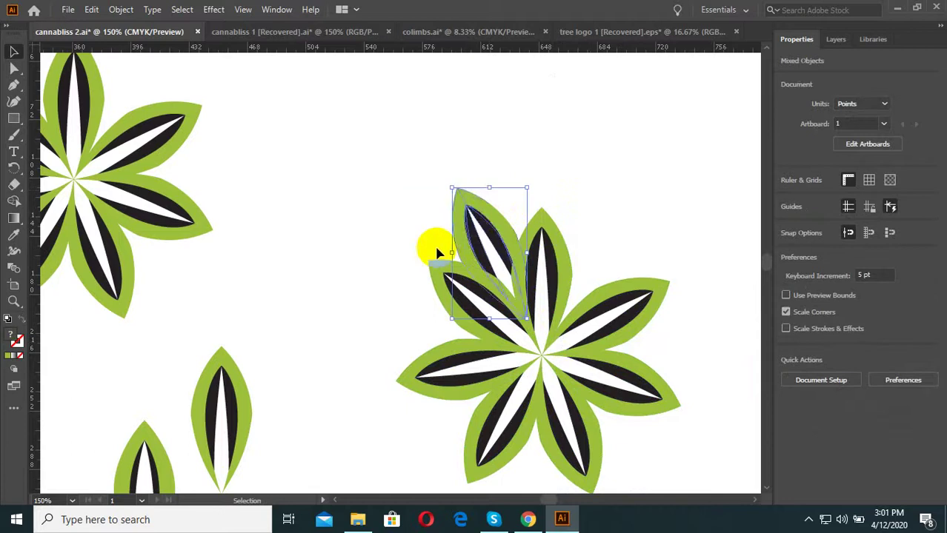
{"action": "left_click_drag", "start_coordinate": [478, 219], "coordinate": [485, 155]}
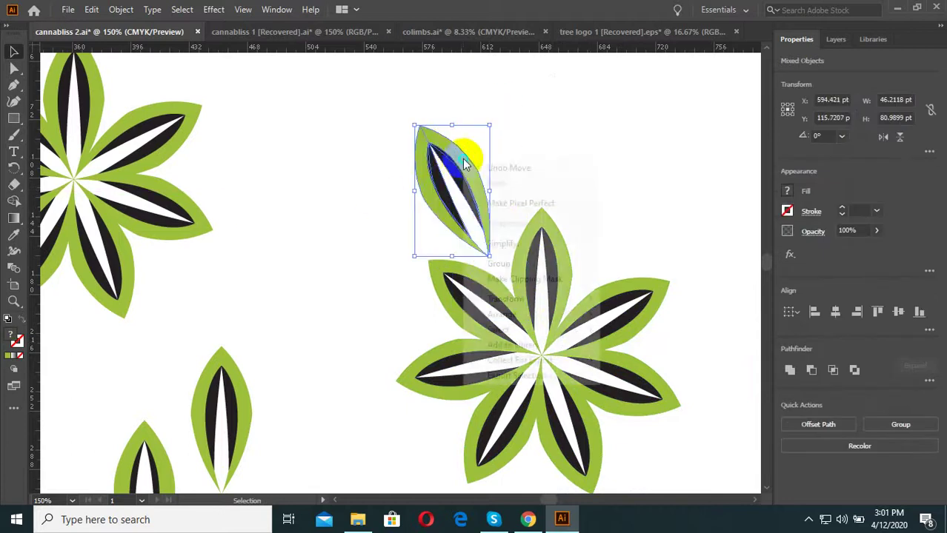
{"action": "right_click", "coordinate": [467, 159]}
{"action": "left_click", "coordinate": [501, 260]}
- Regroup the star's remaining leaves and move the detached leaf back onto the star
{"action": "left_click", "coordinate": [522, 415]}
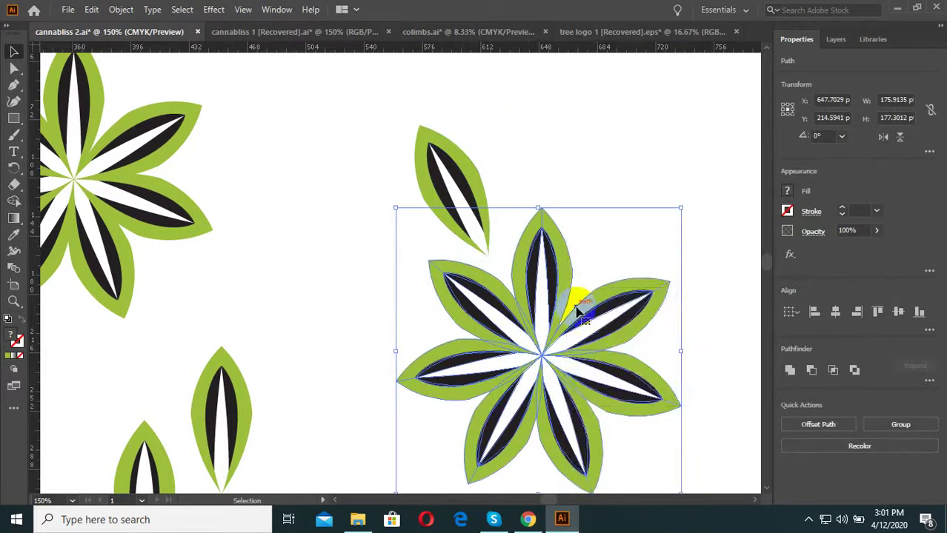
{"action": "right_click", "coordinate": [556, 245]}
{"action": "left_click", "coordinate": [600, 304]}
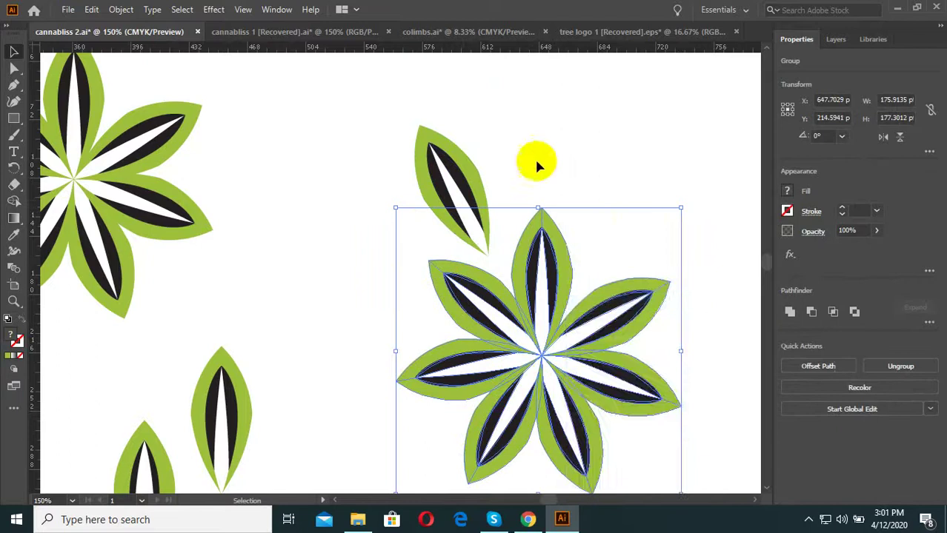
{"action": "left_click", "coordinate": [451, 187]}
{"action": "scroll", "coordinate": [474, 187], "scroll_direction": "up", "scroll_amount": 1}
{"action": "left_click_drag", "start_coordinate": [486, 193], "coordinate": [526, 257]}
- Nudge the upper-left leaf slightly right and down against its neighbouring leaf
{"action": "mouse_move", "coordinate": [511, 137]}
{"action": "left_mouse_down"}
{"action": "mouse_move", "coordinate": [456, 217]}
{"action": "mouse_move", "coordinate": [481, 197]}
{"action": "left_mouse_up"}
{"action": "scroll", "coordinate": [485, 204], "scroll_direction": "up", "scroll_amount": 2}
{"action": "left_click", "coordinate": [507, 162]}
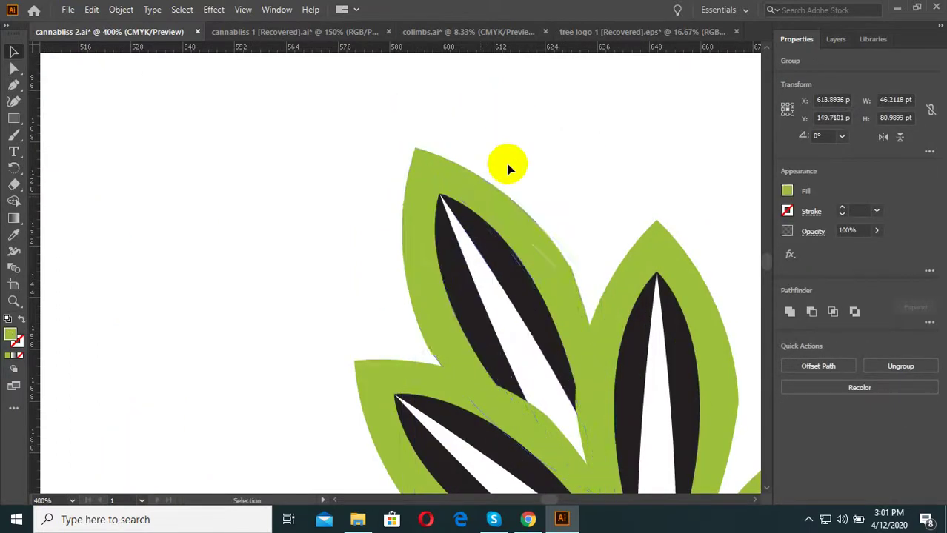
{"action": "scroll", "coordinate": [518, 174], "scroll_direction": "down", "scroll_amount": 2}
{"action": "scroll", "coordinate": [554, 243], "scroll_direction": "up", "scroll_amount": 2}
{"action": "left_click", "coordinate": [412, 228]}
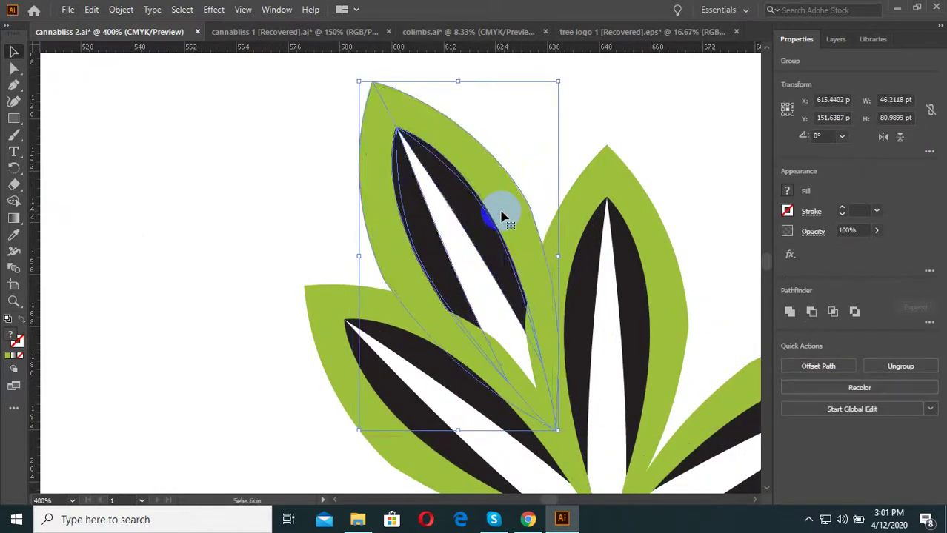
{"action": "left_click_drag", "start_coordinate": [502, 214], "coordinate": [515, 214]}
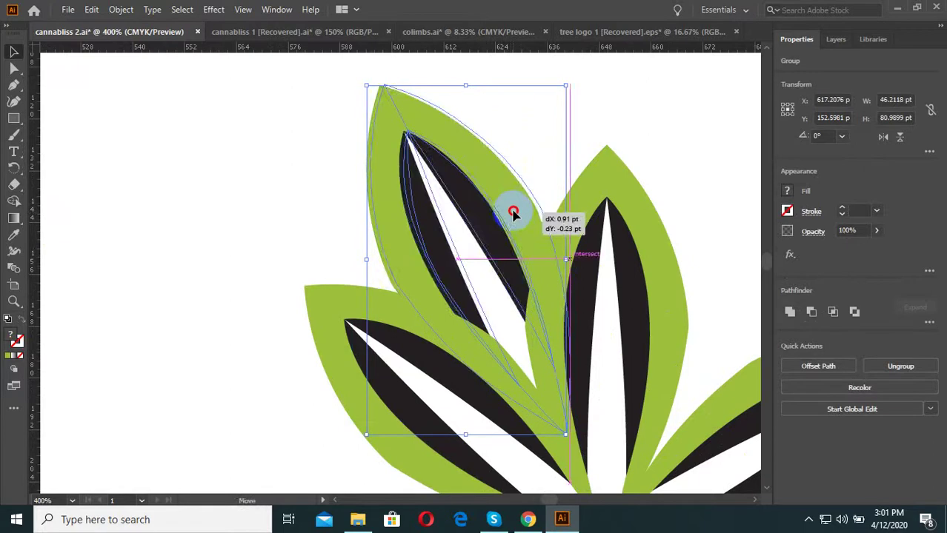
{"action": "scroll", "coordinate": [463, 200], "scroll_direction": "down", "scroll_amount": 2}
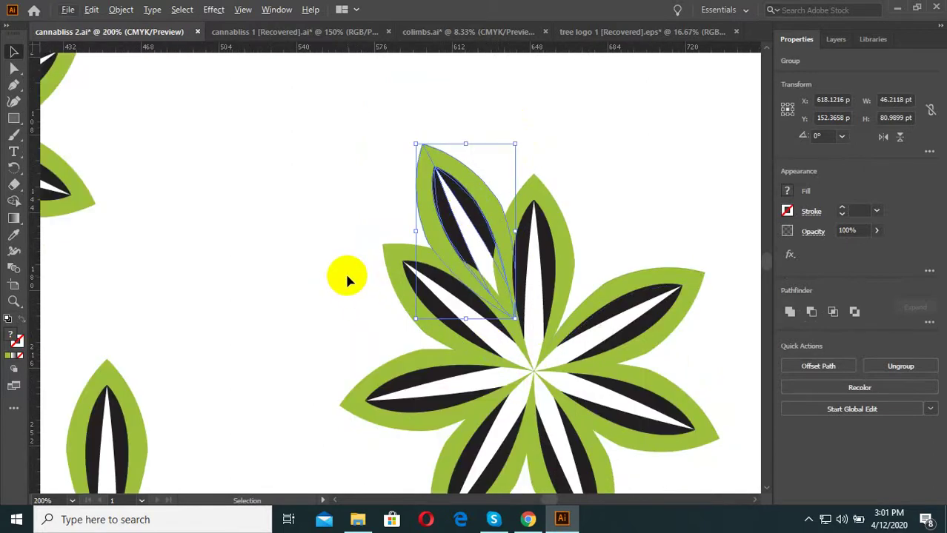
{"action": "left_click", "coordinate": [480, 130]}
{"action": "scroll", "coordinate": [474, 194], "scroll_direction": "up", "scroll_amount": 2}
- Enter isolation mode on the upper-left leaf group down to its inner blades
{"action": "left_click", "coordinate": [465, 228]}
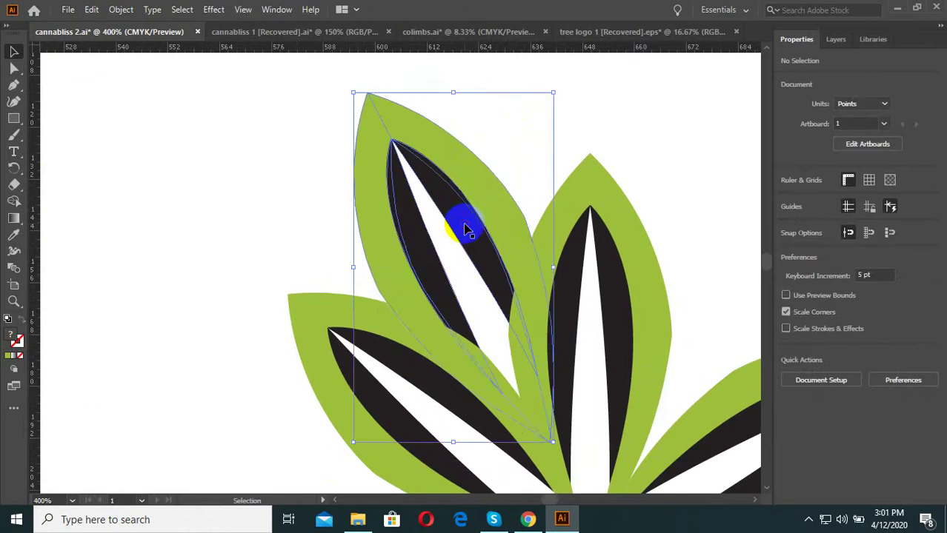
{"action": "double_click", "coordinate": [465, 228]}
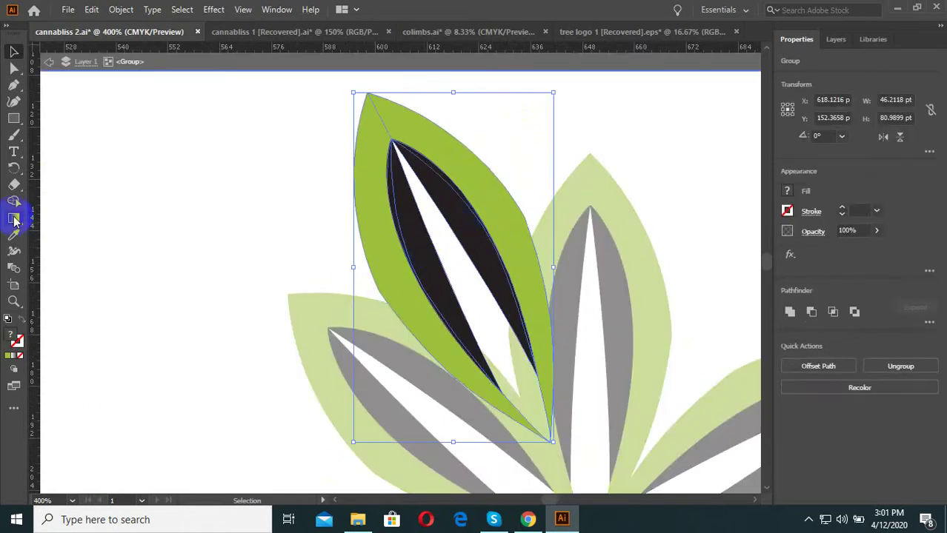
{"action": "left_click", "coordinate": [14, 220]}
{"action": "left_click", "coordinate": [412, 223]}
{"action": "left_click", "coordinate": [14, 52]}
{"action": "left_click", "coordinate": [351, 192]}
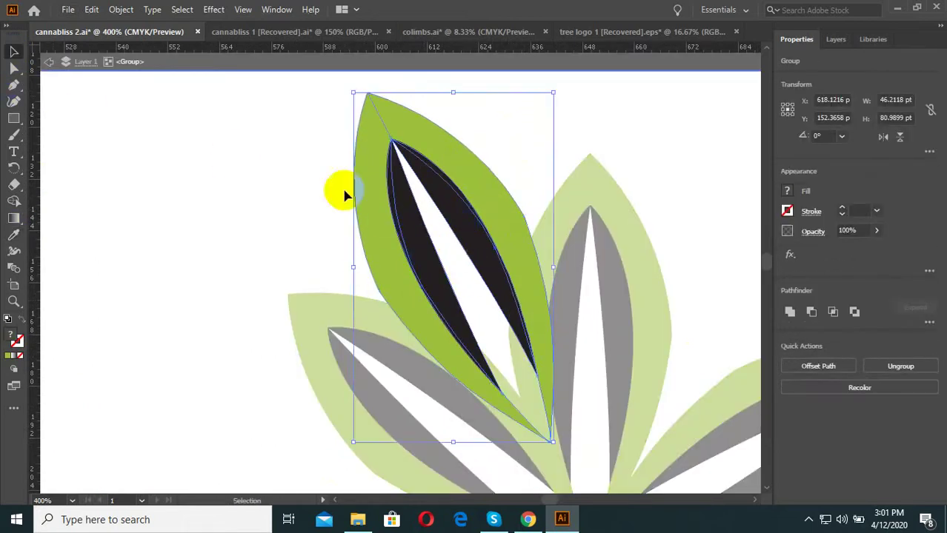
{"action": "double_click", "coordinate": [458, 211]}
- Fill the leaf's right dark blade with grey sampled by the Eyedropper
{"action": "left_click", "coordinate": [458, 211]}
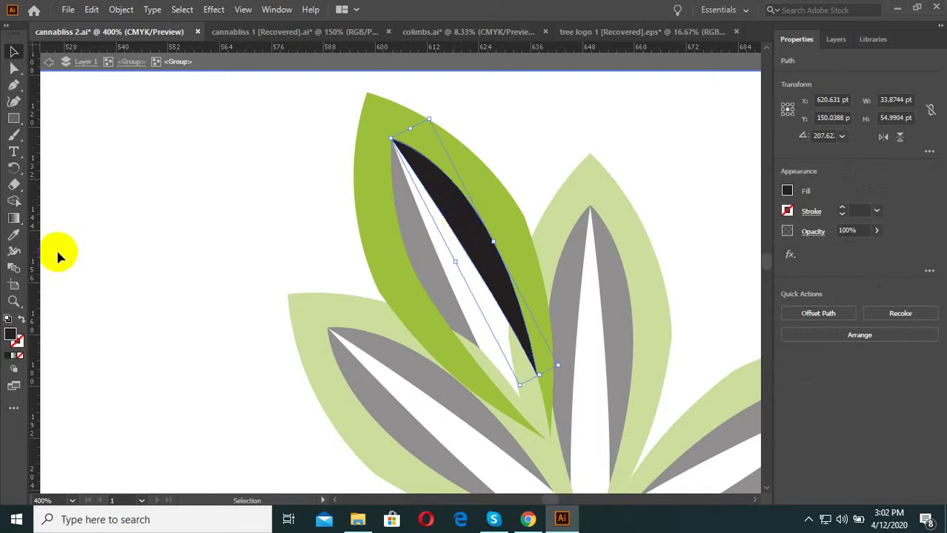
{"action": "key", "text": "i"}
{"action": "scroll", "coordinate": [296, 282], "scroll_direction": "down", "scroll_amount": 3}
{"action": "left_click", "coordinate": [718, 249]}
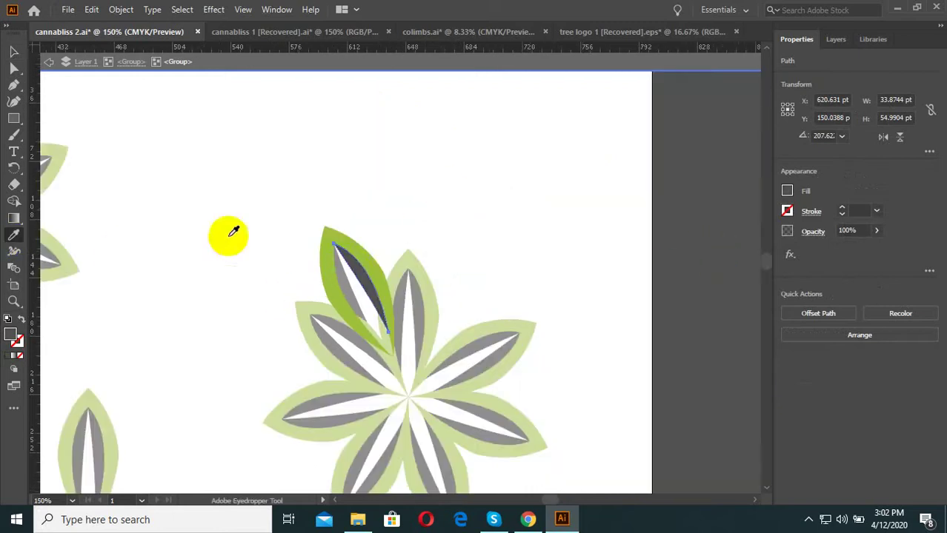
{"action": "left_click", "coordinate": [13, 52]}
{"action": "scroll", "coordinate": [310, 307], "scroll_direction": "up", "scroll_amount": 2}
{"action": "double_click", "coordinate": [383, 284]}
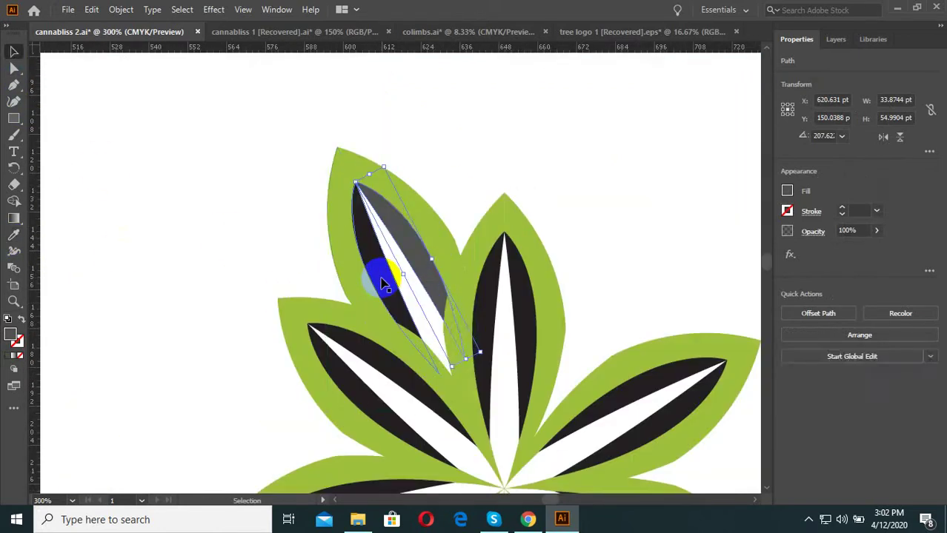
- Give the left dark blade the same grey and exit isolation mode
{"action": "left_click", "coordinate": [383, 284]}
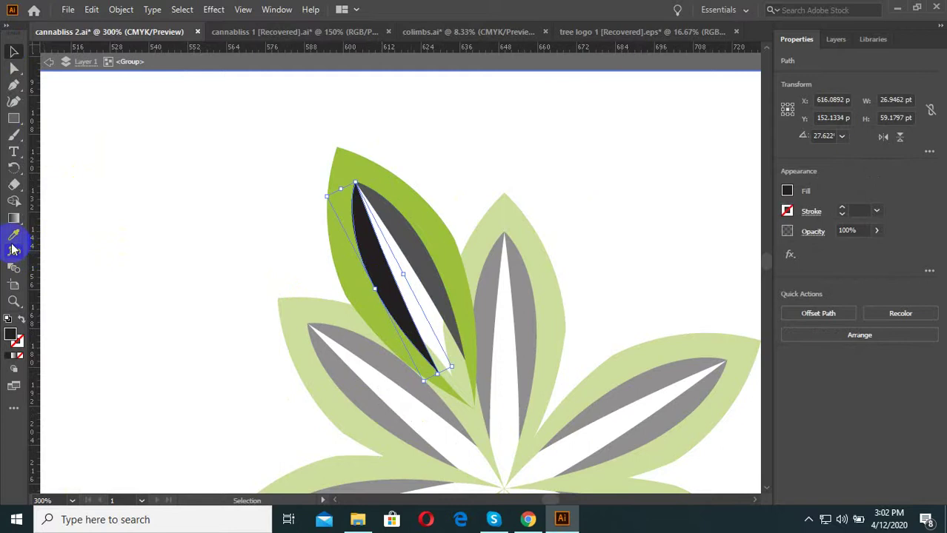
{"action": "left_click", "coordinate": [393, 245]}
{"action": "left_click", "coordinate": [13, 52]}
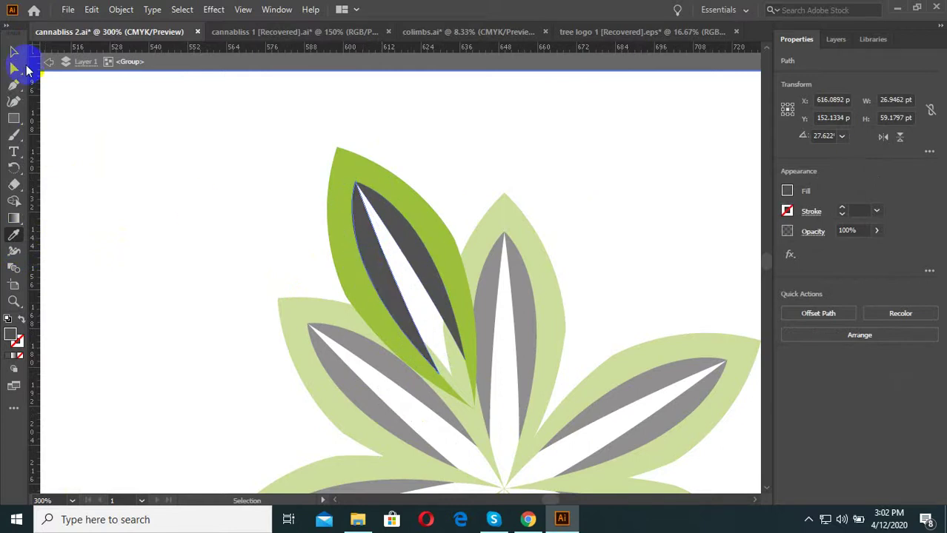
{"action": "double_click", "coordinate": [163, 101]}
{"action": "scroll", "coordinate": [374, 198], "scroll_direction": "down", "scroll_amount": 2}
{"action": "left_click", "coordinate": [407, 169]}
{"action": "left_click", "coordinate": [370, 200]}
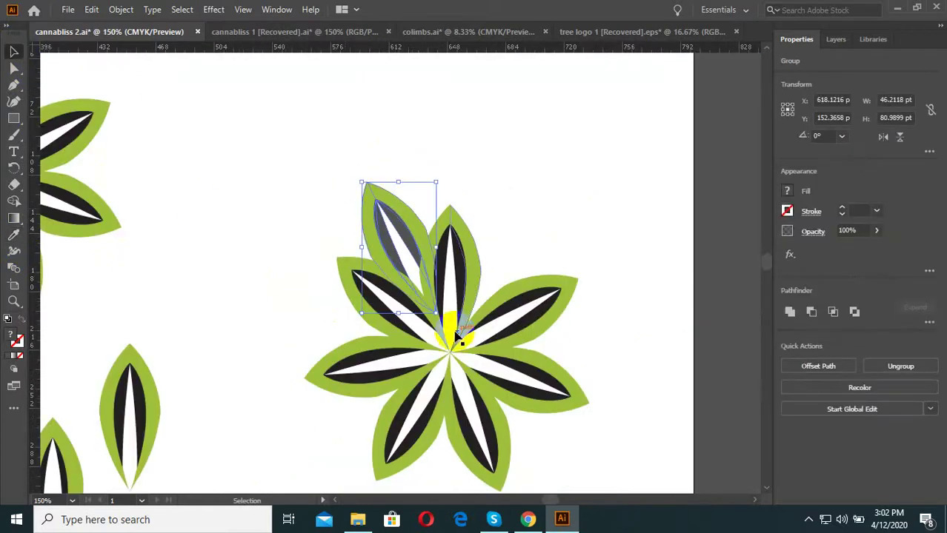
- Rotate copies of the grey leaf around the star's centre, repeating twice with Ctrl+D
{"action": "left_click", "coordinate": [13, 168]}
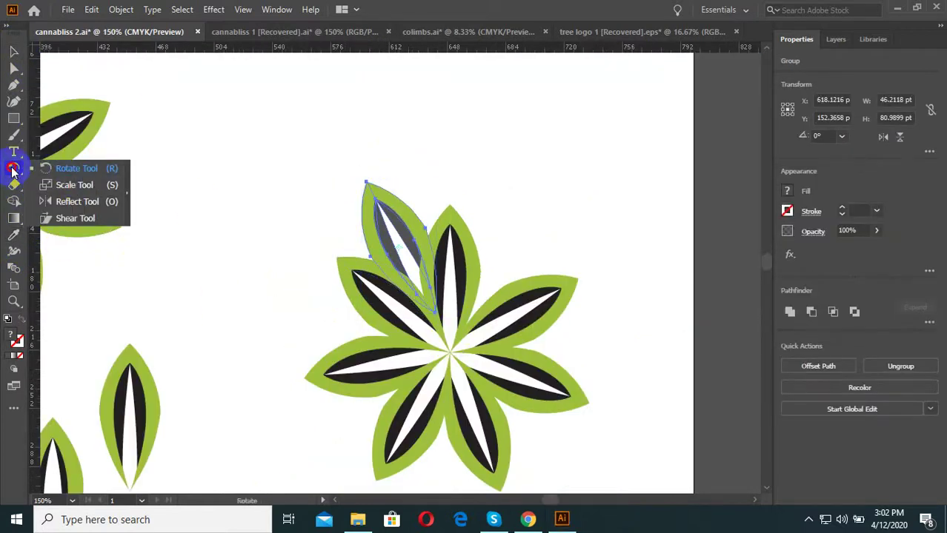
{"action": "left_click", "coordinate": [87, 169]}
{"action": "scroll", "coordinate": [373, 381], "scroll_direction": "up", "scroll_amount": 2}
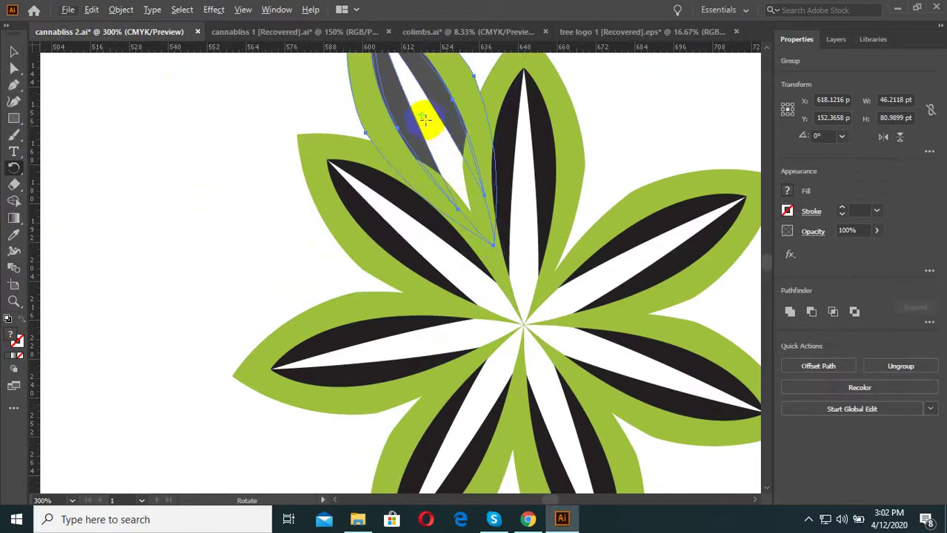
{"action": "left_click_drag", "start_coordinate": [482, 216], "coordinate": [526, 326]}
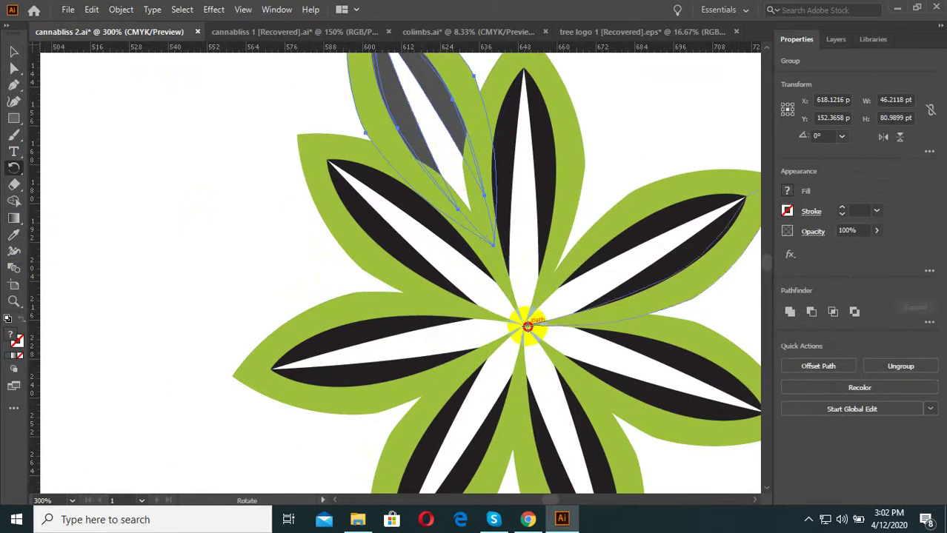
{"action": "left_click", "coordinate": [524, 328], "text": "alt"}
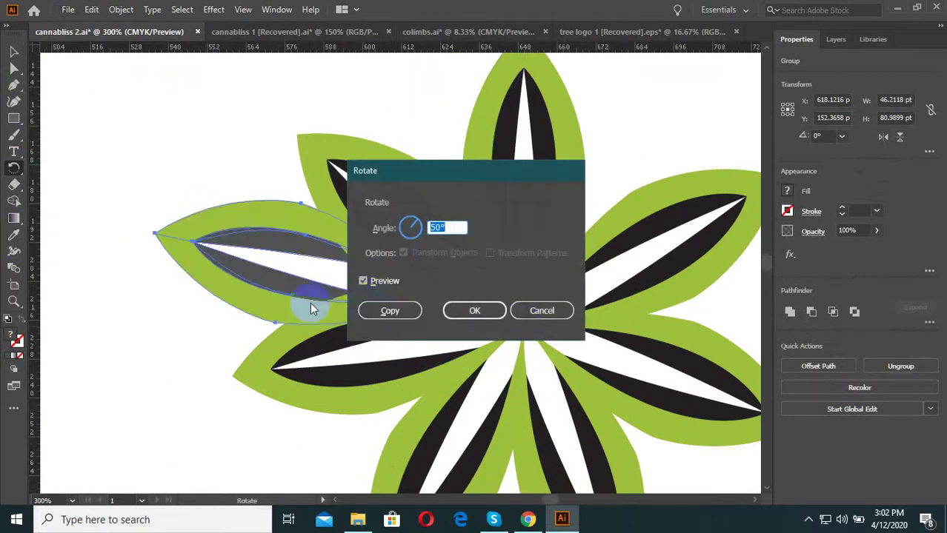
{"action": "left_click", "coordinate": [375, 315]}
{"action": "key", "text": "ctrl+d"}
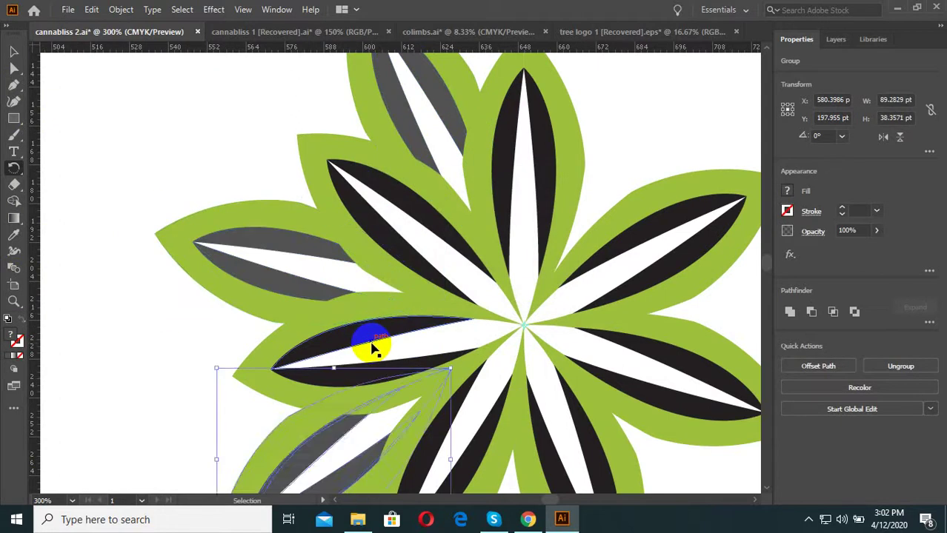
{"action": "key", "text": "ctrl+d"}
{"action": "key", "text": "ctrl+d"}
{"action": "key", "text": "ctrl+d"}
- Deselect and inspect the finished two-tone star, checking its top-right leaf
{"action": "scroll", "coordinate": [373, 343], "scroll_direction": "down", "scroll_amount": 2}
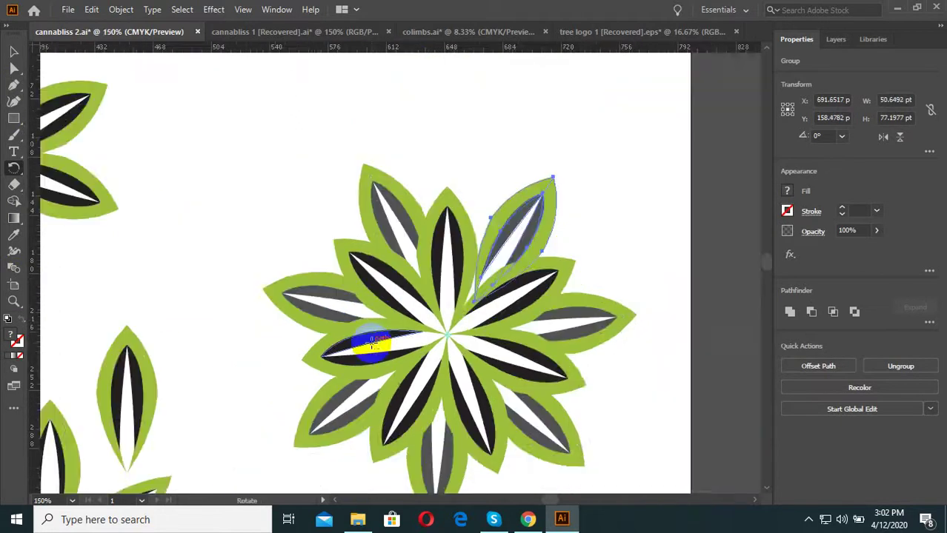
{"action": "scroll", "coordinate": [402, 338], "scroll_direction": "down", "scroll_amount": 1}
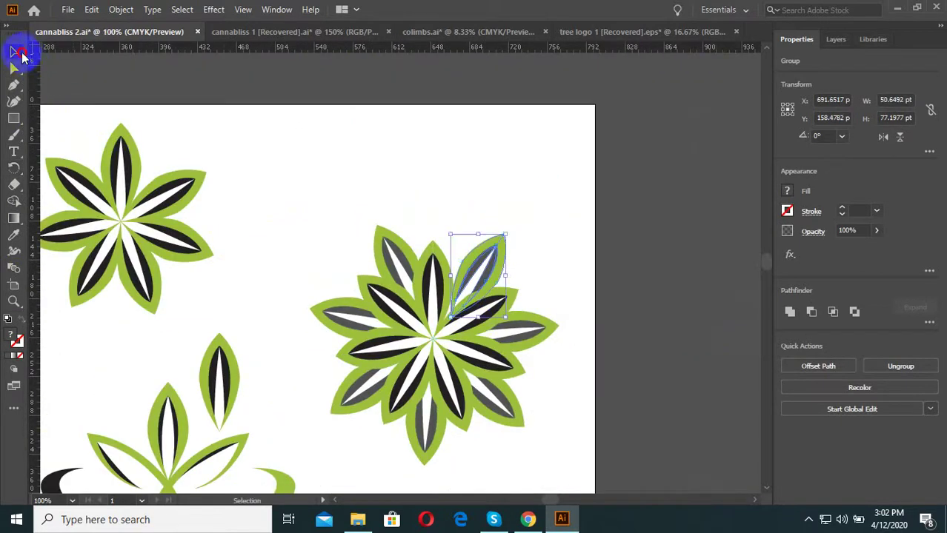
{"action": "left_click", "coordinate": [497, 229]}
{"action": "left_click_drag", "start_coordinate": [519, 243], "coordinate": [469, 253]}
{"action": "scroll", "coordinate": [468, 253], "scroll_direction": "up", "scroll_amount": 2}
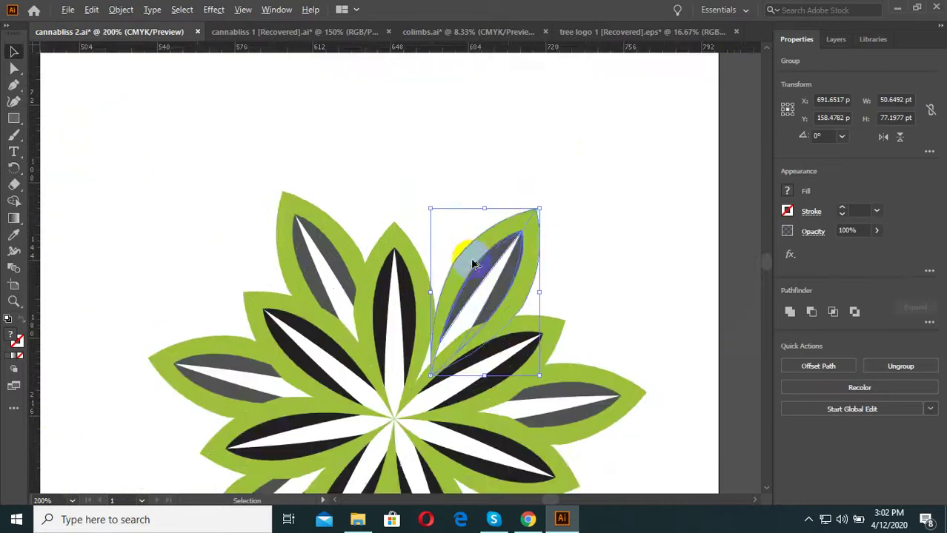
{"action": "scroll", "coordinate": [560, 254], "scroll_direction": "down", "scroll_amount": 2}
{"action": "left_click", "coordinate": [571, 263]}
- Alt-drag a duplicate of the leaf star above the artboard
{"action": "scroll", "coordinate": [572, 296], "scroll_direction": "down", "scroll_amount": 1}
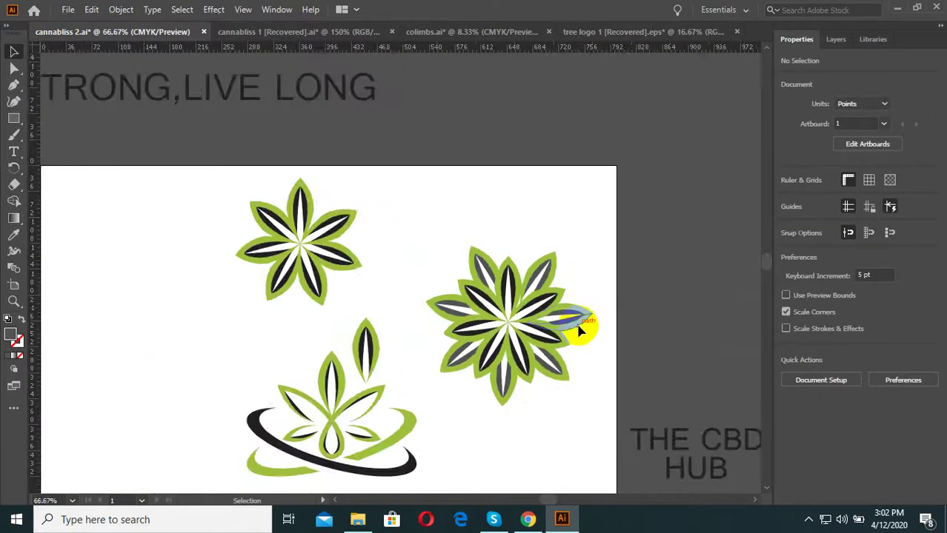
{"action": "scroll", "coordinate": [575, 347], "scroll_direction": "up", "scroll_amount": 1}
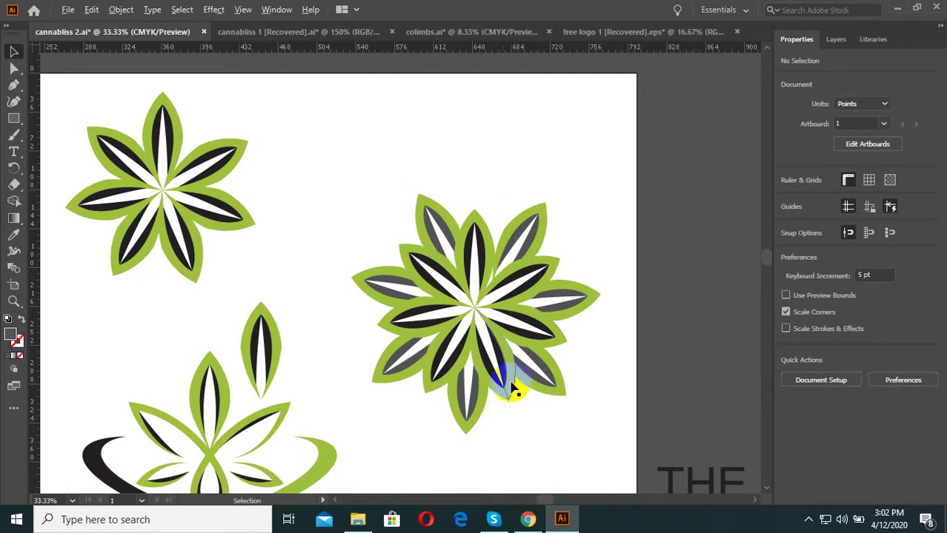
{"action": "scroll", "coordinate": [513, 377], "scroll_direction": "down", "scroll_amount": 3}
{"action": "left_click_drag", "start_coordinate": [537, 402], "coordinate": [530, 256]}
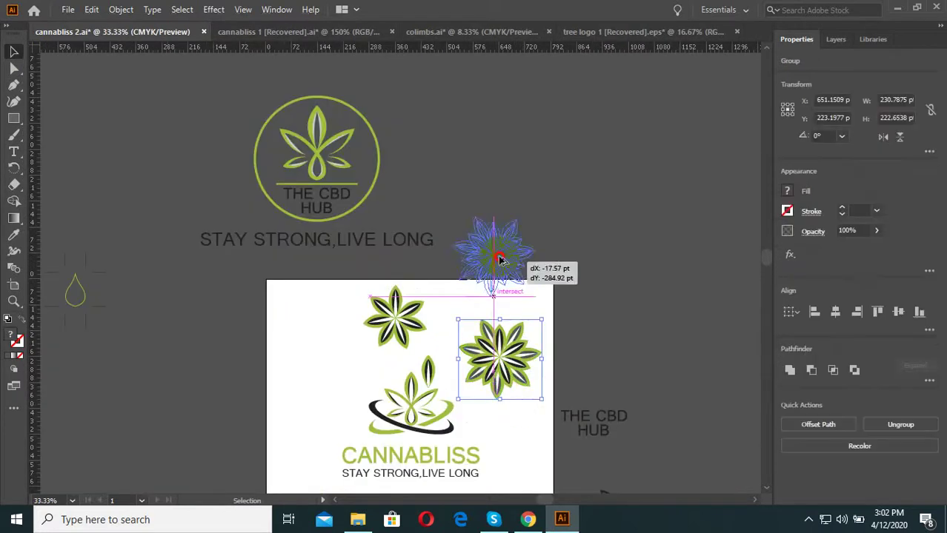
{"action": "left_click", "coordinate": [635, 272]}
{"action": "scroll", "coordinate": [529, 285], "scroll_direction": "up", "scroll_amount": 1}
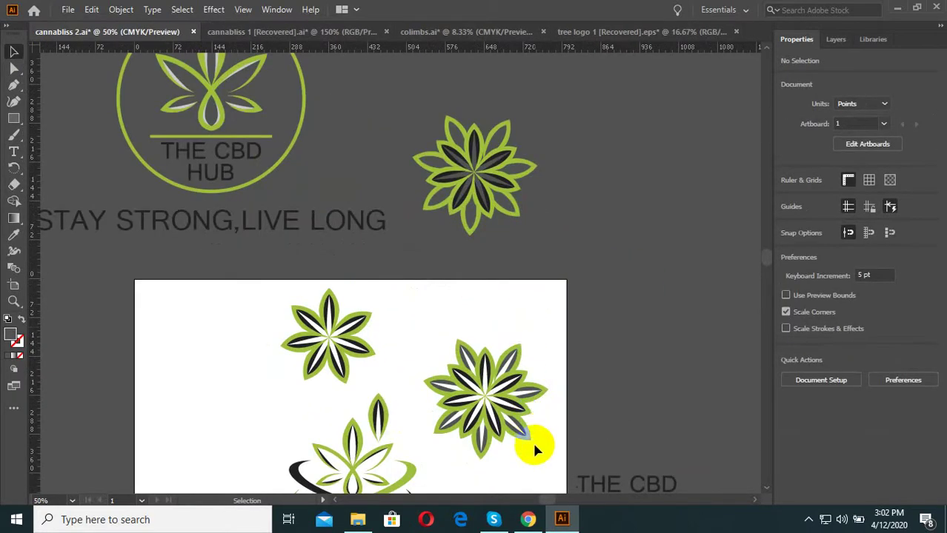
{"action": "left_click", "coordinate": [469, 349]}
{"action": "scroll", "coordinate": [539, 313], "scroll_direction": "up", "scroll_amount": 2}
{"action": "left_click", "coordinate": [539, 152]}
{"action": "scroll", "coordinate": [538, 156], "scroll_direction": "down", "scroll_amount": 2}
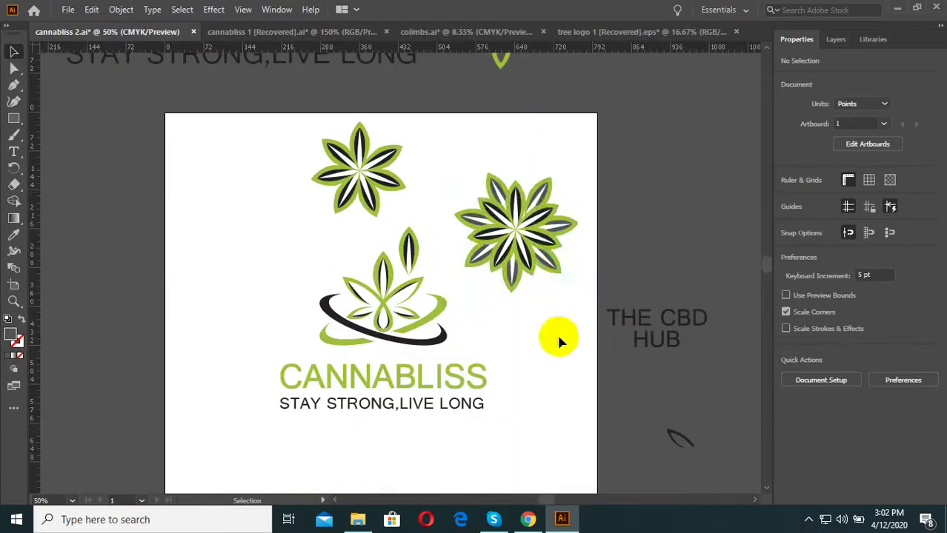
- Move the right-hand leaf star to the upper-right pasteboard with the two leftover leaves beside it
{"action": "left_click_drag", "start_coordinate": [570, 327], "coordinate": [500, 165]}
{"action": "left_click_drag", "start_coordinate": [501, 224], "coordinate": [657, 131]}
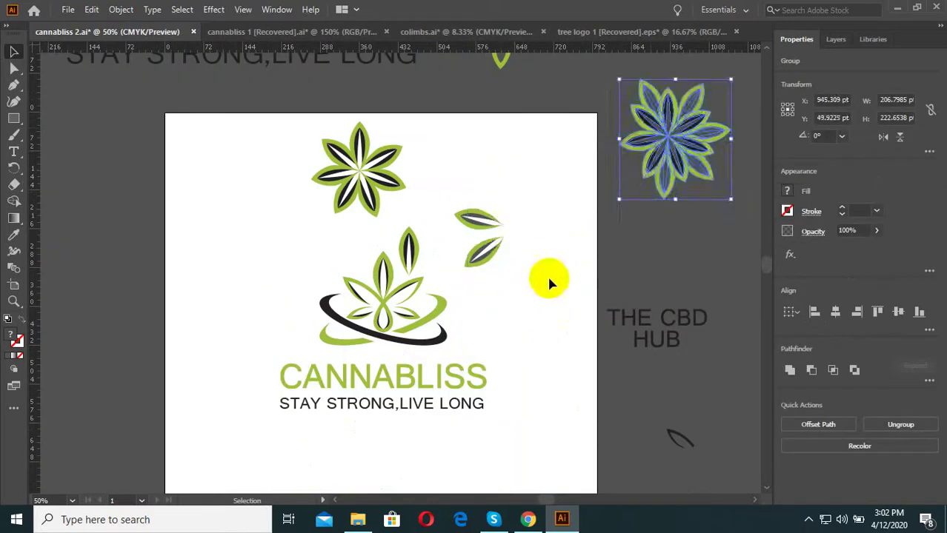
{"action": "left_click_drag", "start_coordinate": [461, 215], "coordinate": [672, 185]}
{"action": "left_click_drag", "start_coordinate": [449, 248], "coordinate": [381, 151]}
- Move the upper-left leaf star off the artboard and zoom to 100% on the logo
{"action": "left_click_drag", "start_coordinate": [440, 196], "coordinate": [327, 127]}
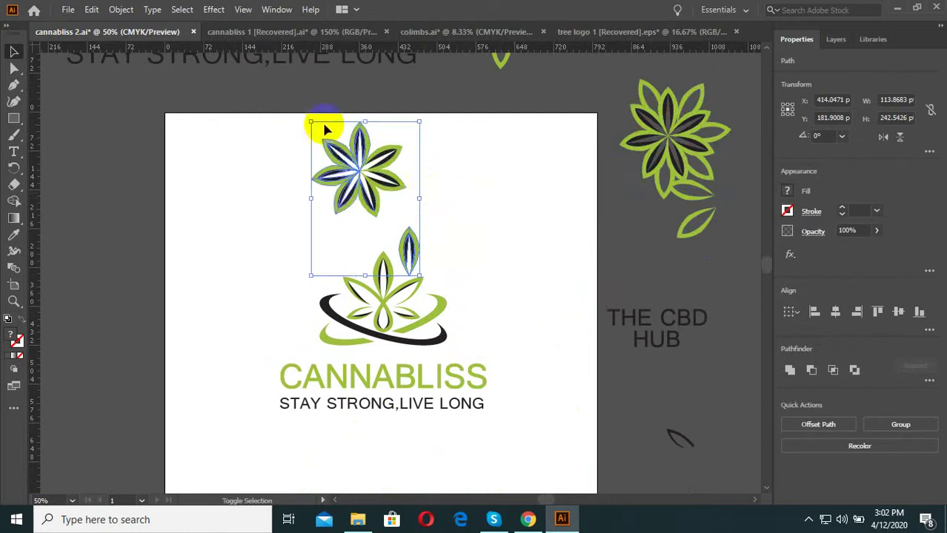
{"action": "left_click_drag", "start_coordinate": [335, 196], "coordinate": [130, 192]}
{"action": "key", "text": "ctrl+minus"}
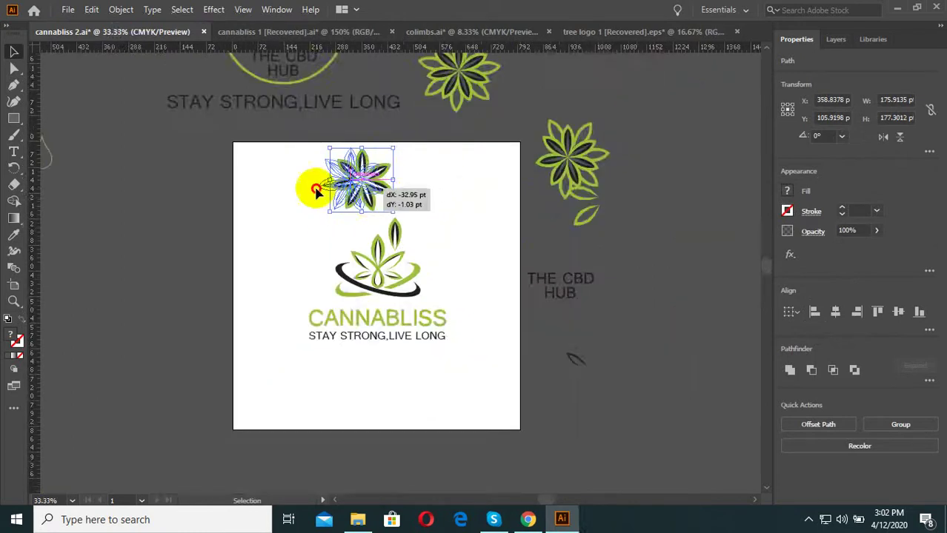
{"action": "key", "text": "ctrl+equal"}
{"action": "key", "text": "ctrl+equal"}
{"action": "left_click_drag", "start_coordinate": [459, 272], "coordinate": [209, 174]}
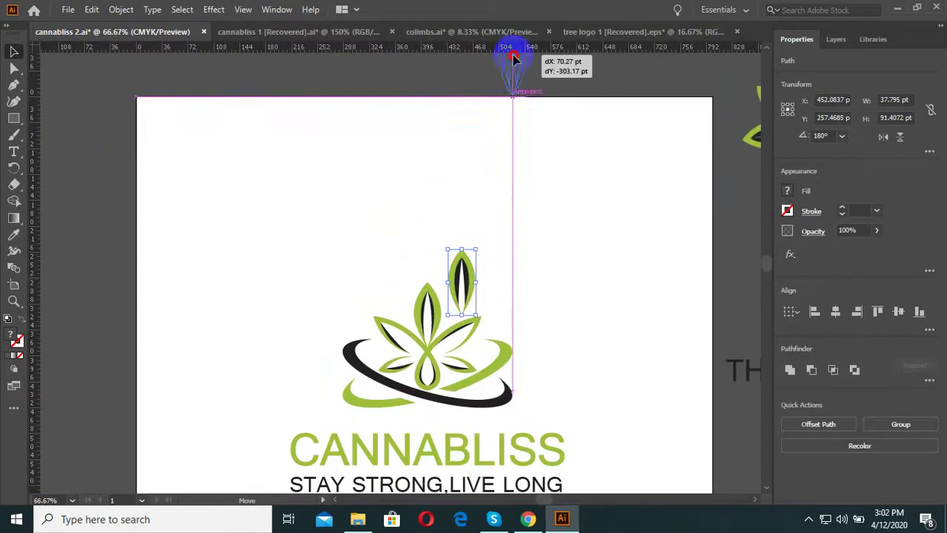
{"action": "key", "text": "ctrl+minus"}
{"action": "key", "text": "ctrl+minus"}
{"action": "key", "text": "ctrl+minus"}
{"action": "key", "text": "ctrl+1"}
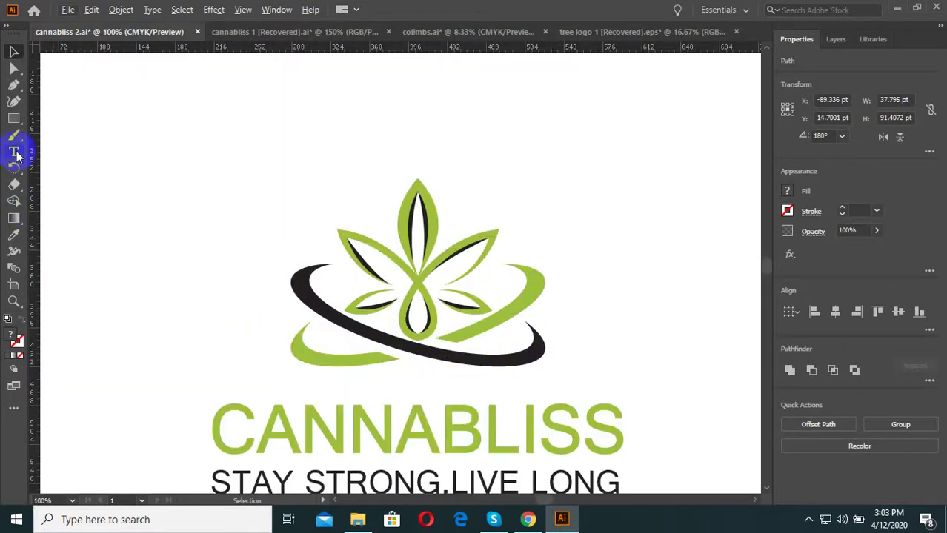
- Draw a wide ellipse across the CANNABLISS swoosh with the Ellipse tool
{"action": "left_click", "coordinate": [14, 86]}
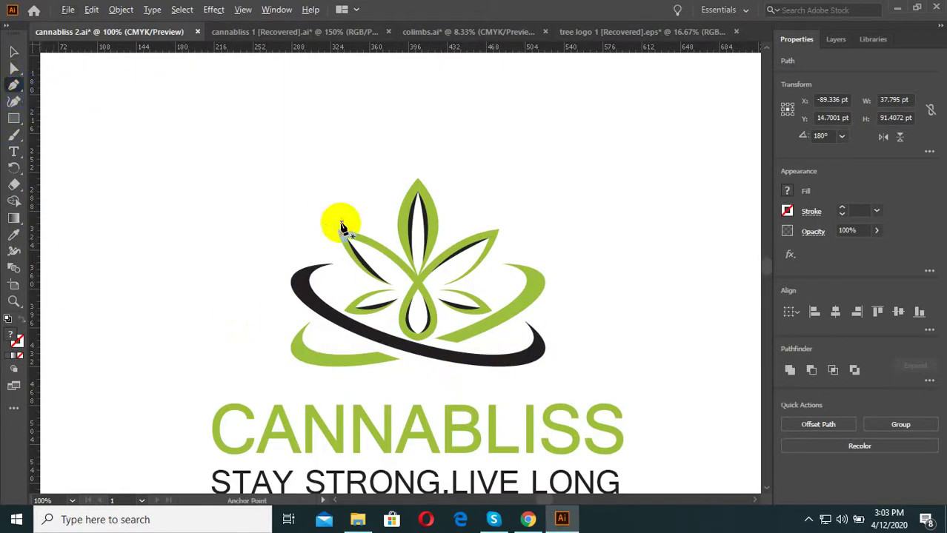
{"action": "scroll", "coordinate": [335, 244], "scroll_direction": "up", "scroll_amount": 2}
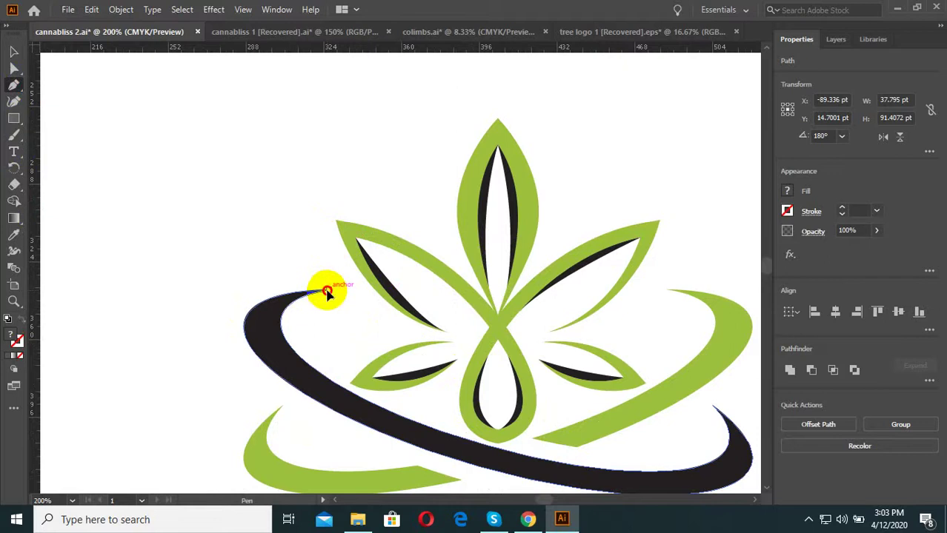
{"action": "mouse_move", "coordinate": [457, 442]}
{"action": "left_mouse_down"}
{"action": "mouse_move", "coordinate": [664, 501]}
{"action": "mouse_move", "coordinate": [758, 385]}
{"action": "left_mouse_up"}
{"action": "left_click_drag", "start_coordinate": [447, 317], "coordinate": [264, 169]}
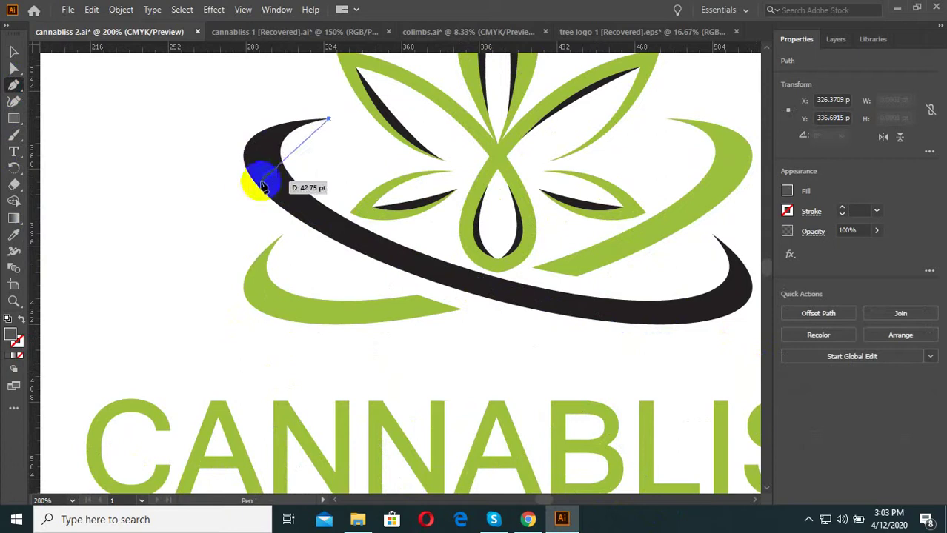
{"action": "left_click", "coordinate": [16, 120]}
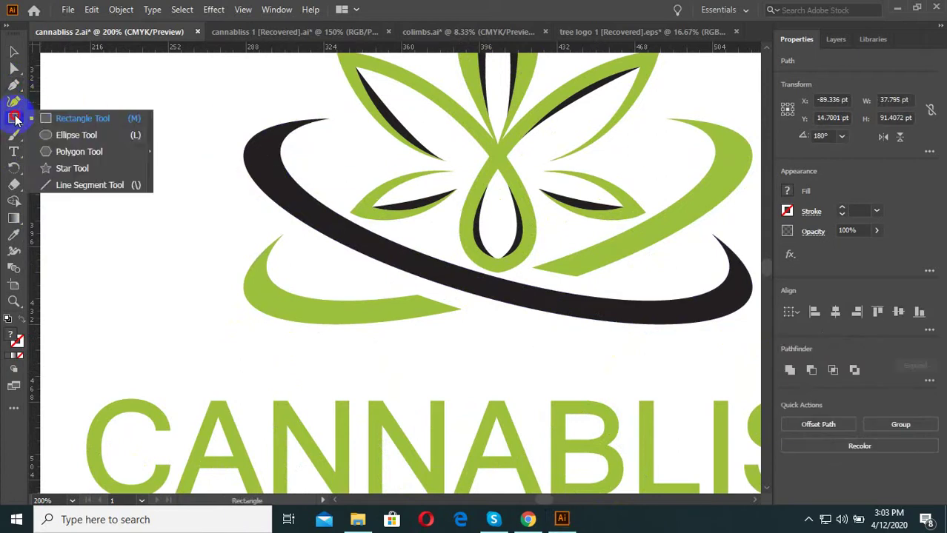
{"action": "left_click", "coordinate": [63, 134]}
{"action": "scroll", "coordinate": [225, 185], "scroll_direction": "down", "scroll_amount": 1}
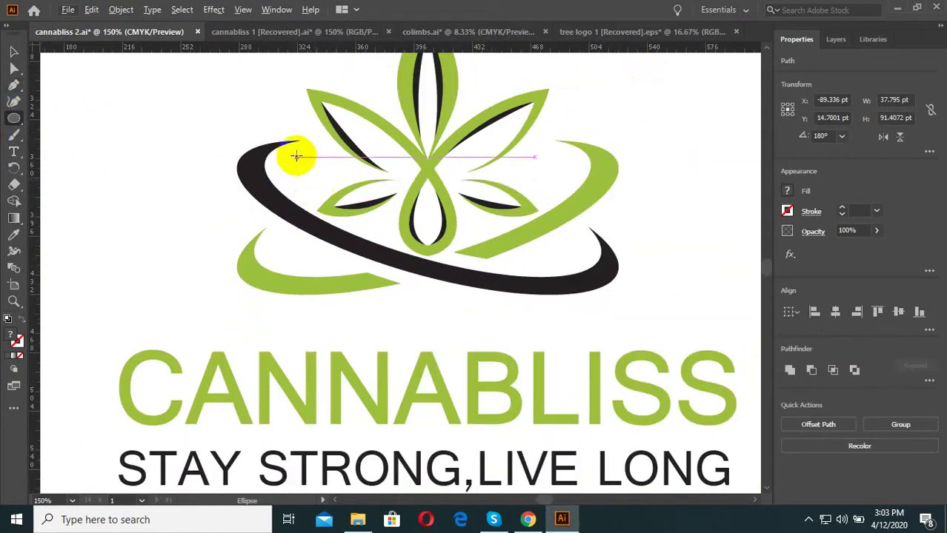
{"action": "mouse_move", "coordinate": [275, 151]}
{"action": "left_mouse_down"}
{"action": "mouse_move", "coordinate": [673, 250]}
{"action": "mouse_move", "coordinate": [692, 237]}
{"action": "mouse_move", "coordinate": [672, 296]}
{"action": "left_mouse_up"}
- Tilt the ellipse to about 343°, make it taller, and set it onto the swoosh
{"action": "left_click", "coordinate": [14, 50]}
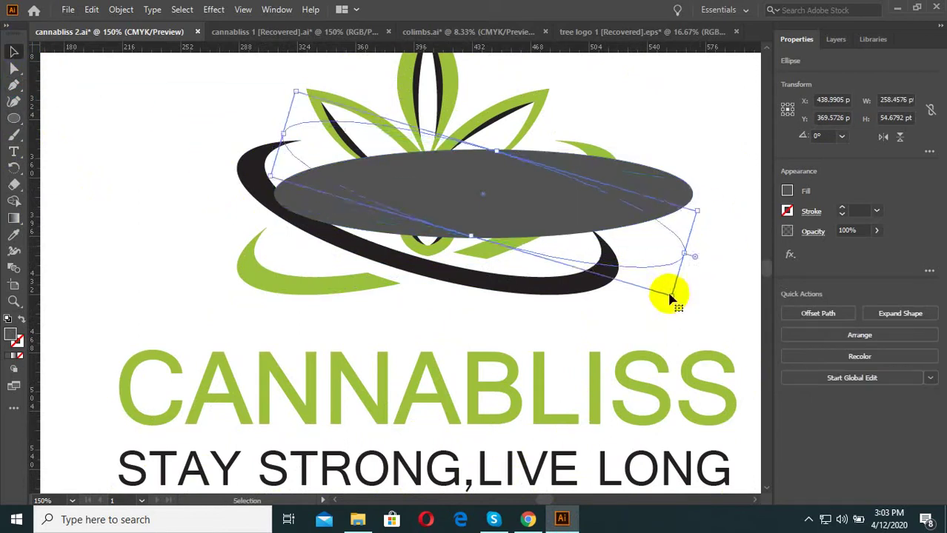
{"action": "mouse_move", "coordinate": [550, 221]}
{"action": "left_mouse_down"}
{"action": "mouse_move", "coordinate": [511, 233]}
{"action": "mouse_move", "coordinate": [532, 249]}
{"action": "left_mouse_up"}
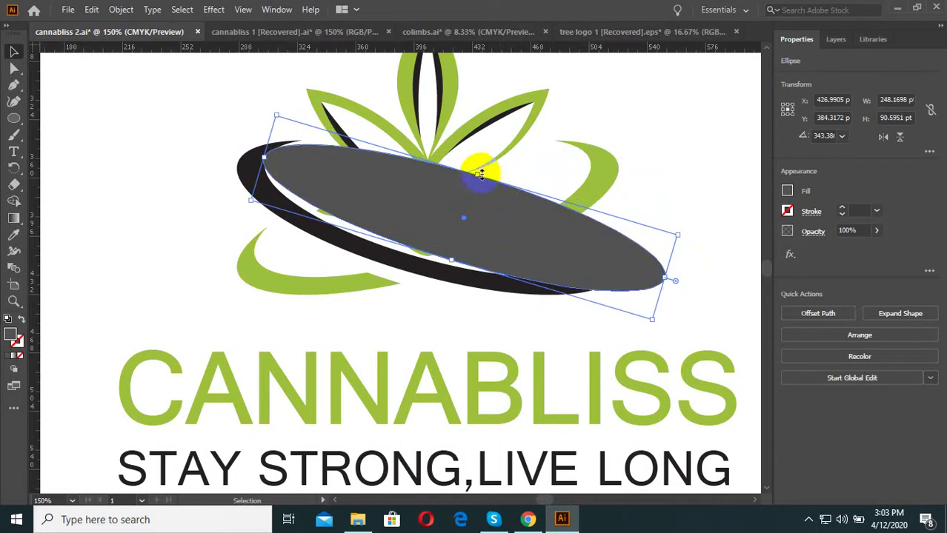
{"action": "left_click_drag", "start_coordinate": [482, 173], "coordinate": [492, 152]}
{"action": "mouse_move", "coordinate": [499, 210]}
{"action": "left_mouse_down"}
{"action": "mouse_move", "coordinate": [501, 223]}
{"action": "mouse_move", "coordinate": [490, 216]}
{"action": "left_mouse_up"}
- Place an offset copy of the ellipse slightly left and select both ellipses
{"action": "scroll", "coordinate": [304, 140], "scroll_direction": "up", "scroll_amount": 2}
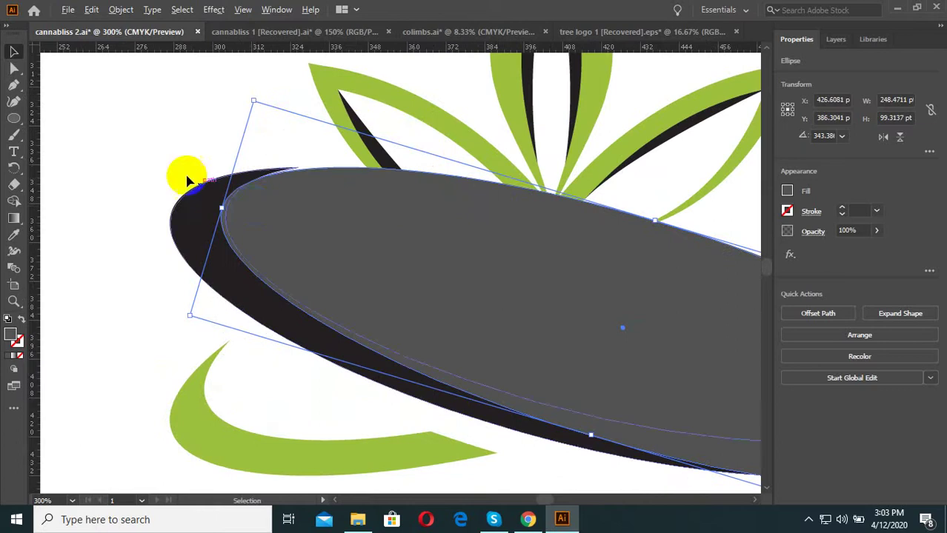
{"action": "scroll", "coordinate": [193, 174], "scroll_direction": "up", "scroll_amount": 2}
{"action": "scroll", "coordinate": [359, 236], "scroll_direction": "down", "scroll_amount": 1}
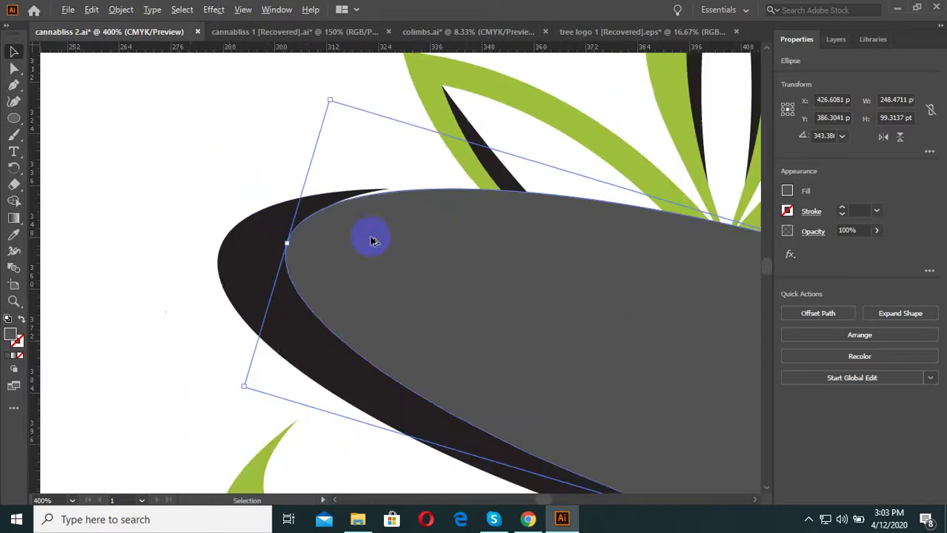
{"action": "left_click_drag", "start_coordinate": [468, 287], "coordinate": [394, 285]}
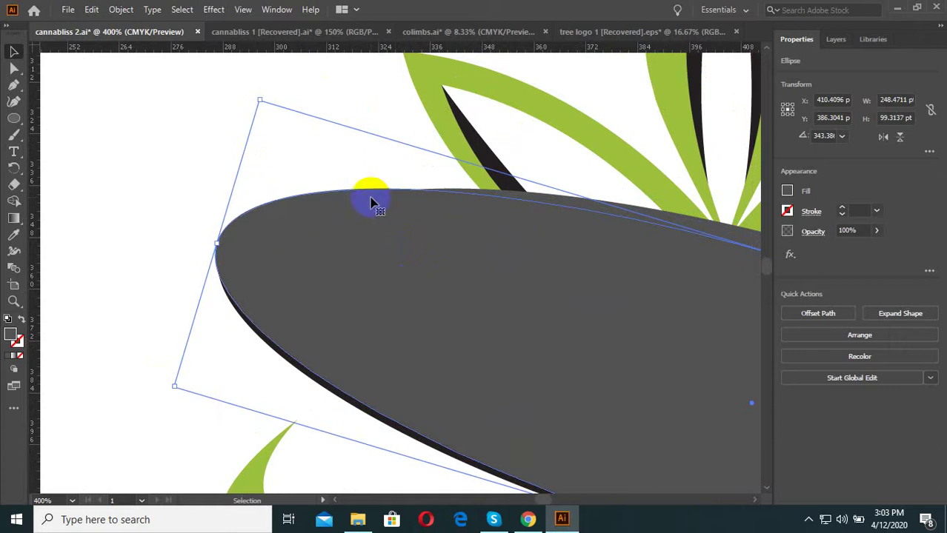
{"action": "scroll", "coordinate": [460, 226], "scroll_direction": "down", "scroll_amount": 1}
{"action": "scroll", "coordinate": [460, 226], "scroll_direction": "down", "scroll_amount": 3}
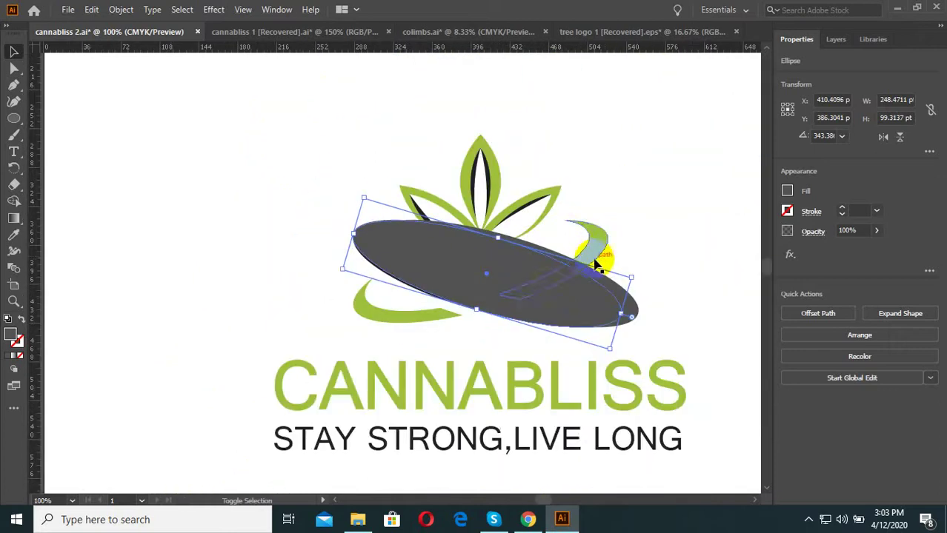
{"action": "left_click", "coordinate": [626, 305], "text": "shift"}
- Move both ellipses to the top of the artboard and bring up the Pathfinder panel
{"action": "scroll", "coordinate": [625, 306], "scroll_direction": "down", "scroll_amount": 1}
{"action": "mouse_move", "coordinate": [626, 305]}
{"action": "left_mouse_down"}
{"action": "mouse_move", "coordinate": [507, 243]}
{"action": "mouse_move", "coordinate": [443, 169]}
{"action": "left_mouse_up"}
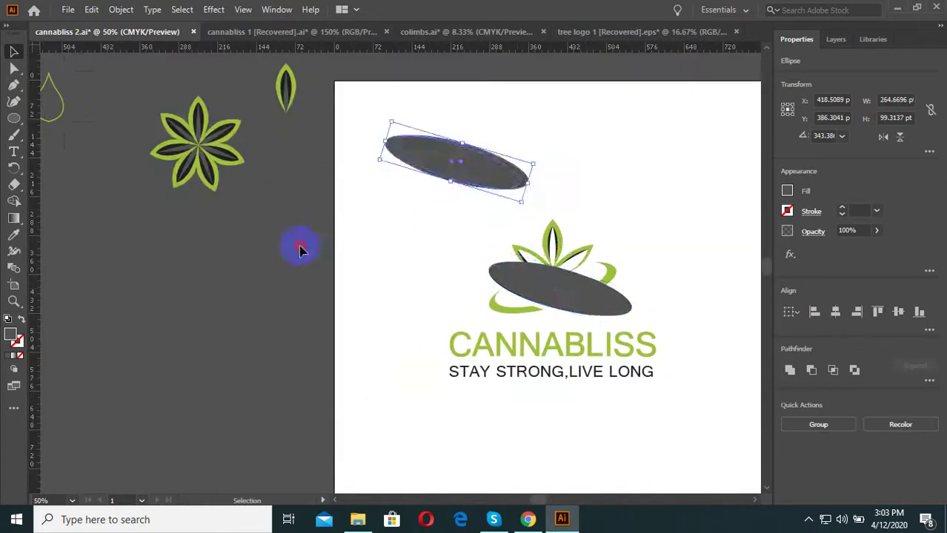
{"action": "scroll", "coordinate": [300, 250], "scroll_direction": "up", "scroll_amount": 2}
{"action": "left_click", "coordinate": [518, 153]}
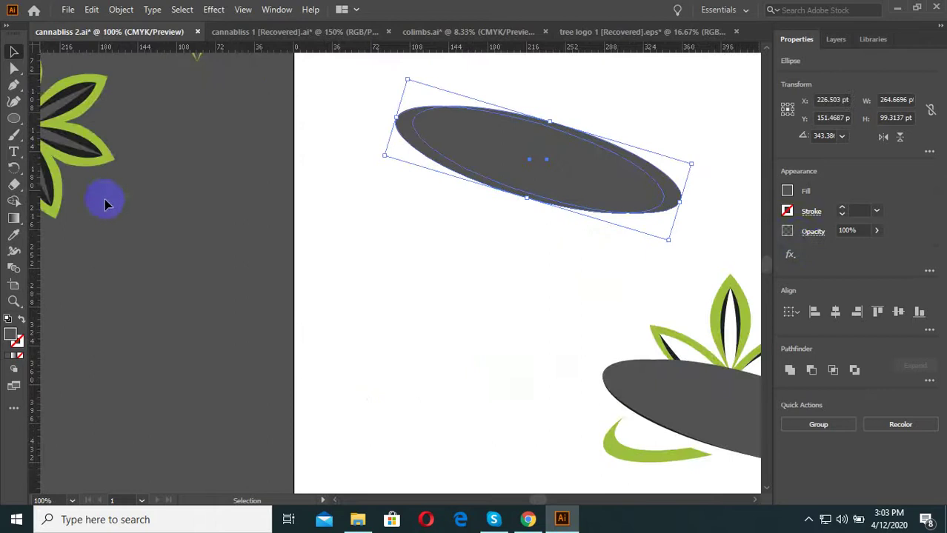
{"action": "right_click", "coordinate": [518, 130]}
{"action": "left_click", "coordinate": [277, 10]}
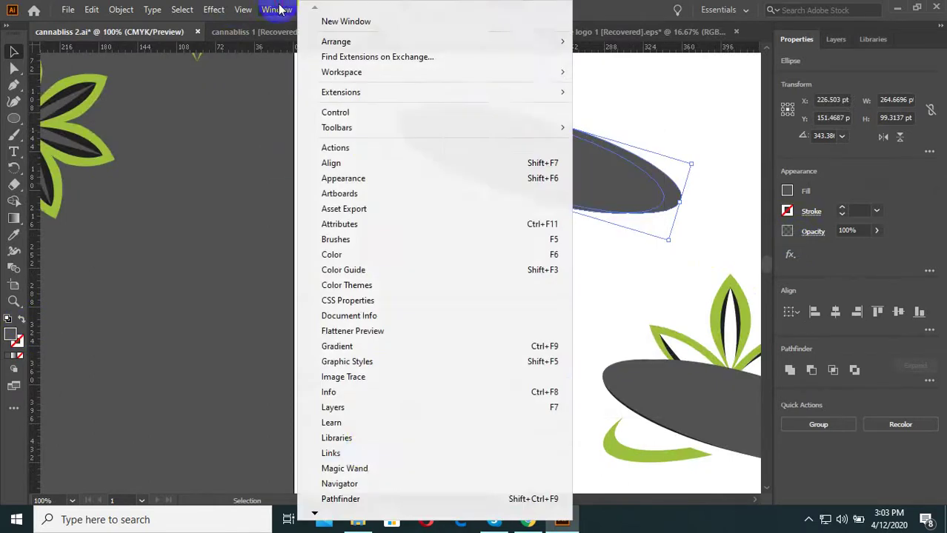
{"action": "left_click", "coordinate": [340, 499]}
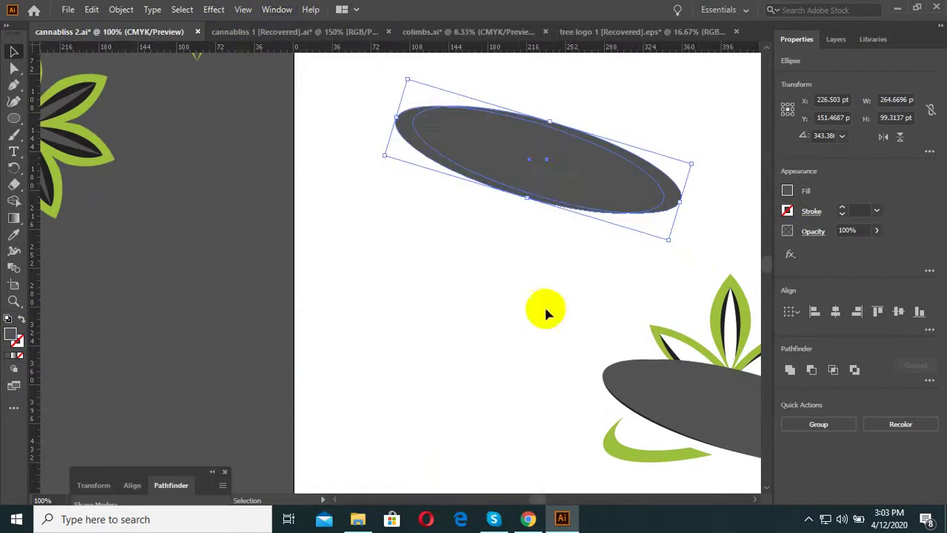
- Divide the overlapping ellipses with Pathfinder and ungroup the resulting pieces
{"action": "right_click", "coordinate": [517, 160]}
{"action": "left_click_drag", "start_coordinate": [191, 477], "coordinate": [228, 204]}
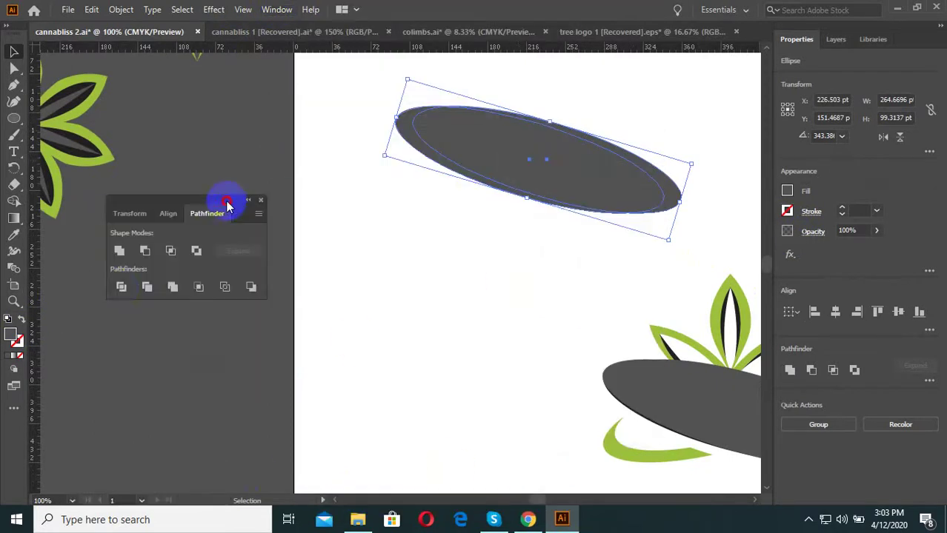
{"action": "left_click", "coordinate": [122, 289]}
{"action": "right_click", "coordinate": [482, 99]}
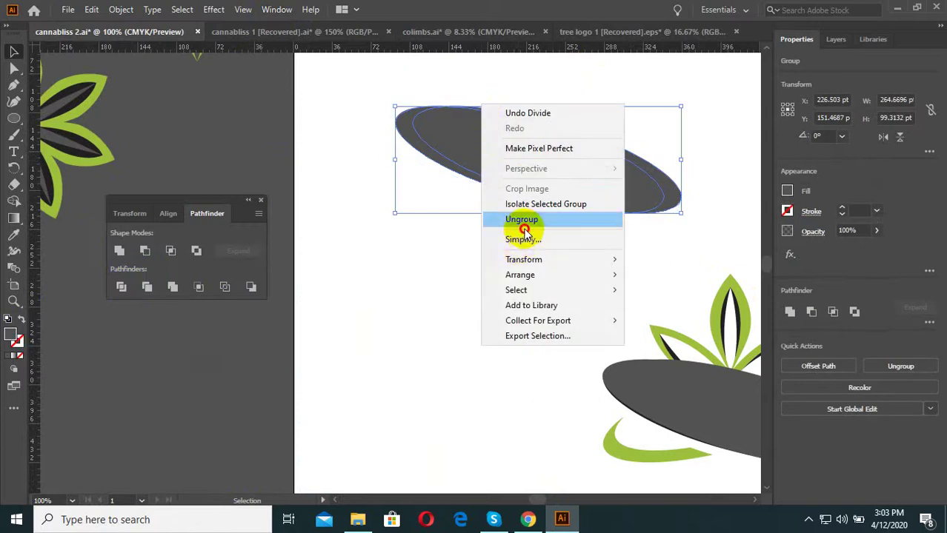
{"action": "left_click", "coordinate": [523, 216]}
- Drag the top ellipse piece away, leaving the thin grey crescent on its own
{"action": "left_click", "coordinate": [564, 176]}
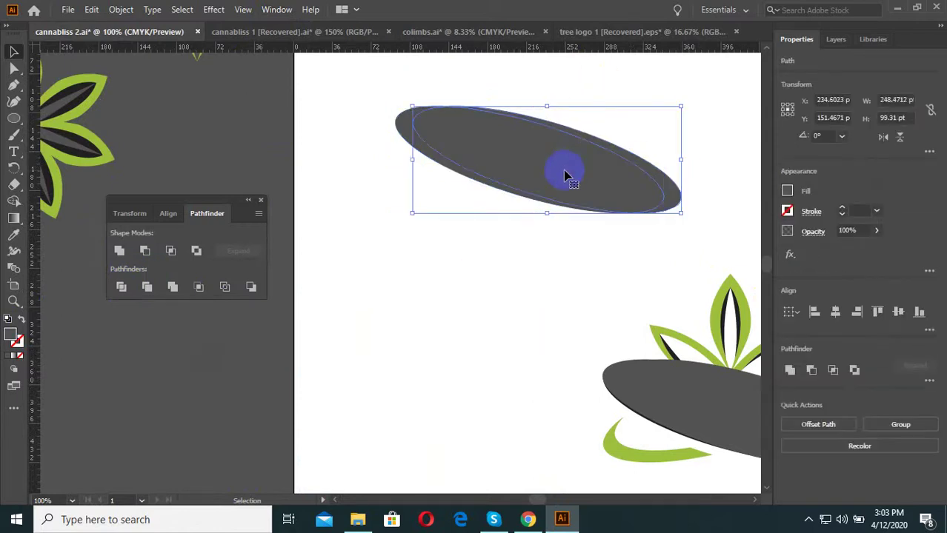
{"action": "scroll", "coordinate": [564, 175], "scroll_direction": "down", "scroll_amount": 3}
{"action": "left_click_drag", "start_coordinate": [565, 176], "coordinate": [623, 144]}
{"action": "scroll", "coordinate": [469, 235], "scroll_direction": "up", "scroll_amount": 3}
{"action": "scroll", "coordinate": [405, 142], "scroll_direction": "up", "scroll_amount": 2}
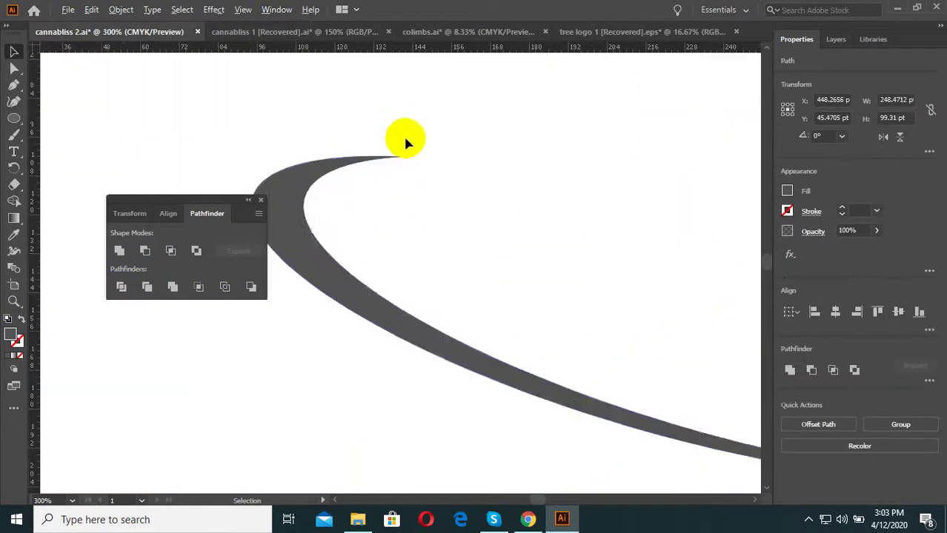
{"action": "scroll", "coordinate": [375, 270], "scroll_direction": "down", "scroll_amount": 2}
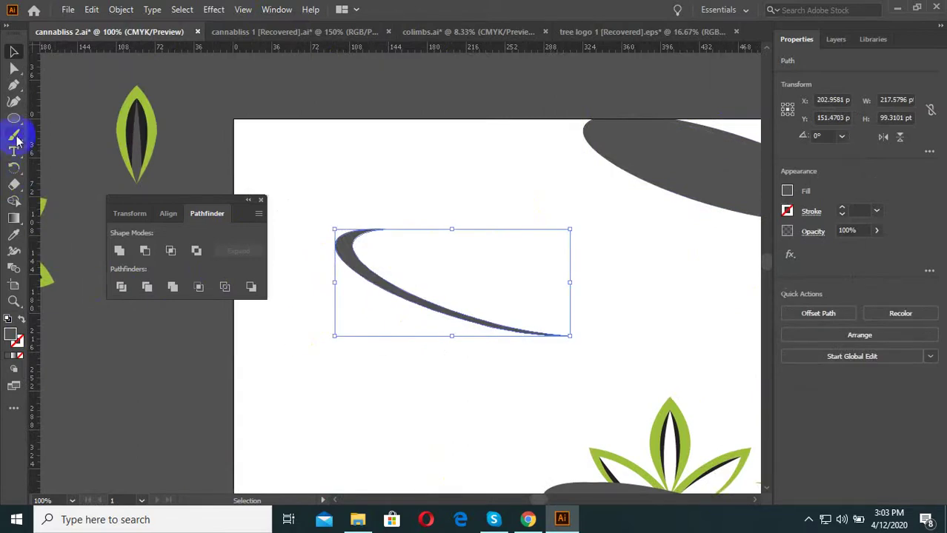
- Make a vertically reflected copy of the grey crescent so the two cross
{"action": "mouse_move", "coordinate": [14, 171]}
{"action": "left_mouse_down"}
{"action": "mouse_move", "coordinate": [51, 187]}
{"action": "mouse_move", "coordinate": [45, 198]}
{"action": "left_mouse_up"}
{"action": "double_click", "coordinate": [14, 168]}
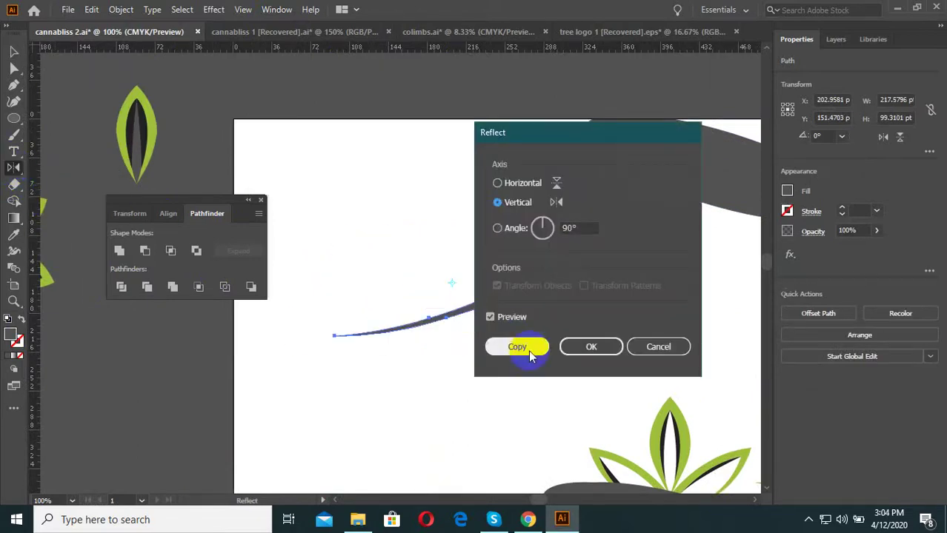
{"action": "left_click", "coordinate": [517, 346]}
- Rotate the crossed crescent pair to 135° to form a swoosh
{"action": "left_click", "coordinate": [13, 51]}
{"action": "key", "text": "ctrl+minus"}
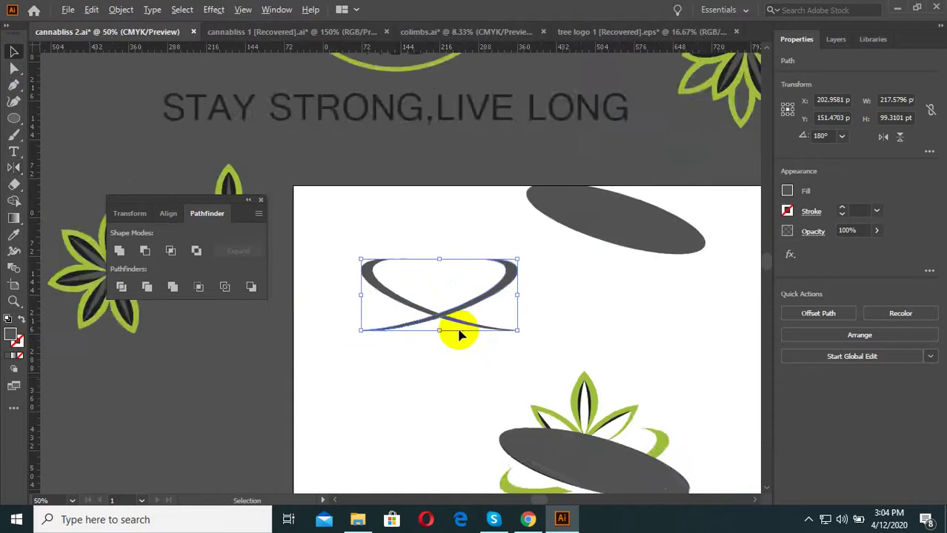
{"action": "key", "text": "ctrl+minus"}
{"action": "left_click", "coordinate": [427, 297]}
{"action": "scroll", "coordinate": [427, 299], "scroll_direction": "up", "scroll_amount": 2, "text": "alt"}
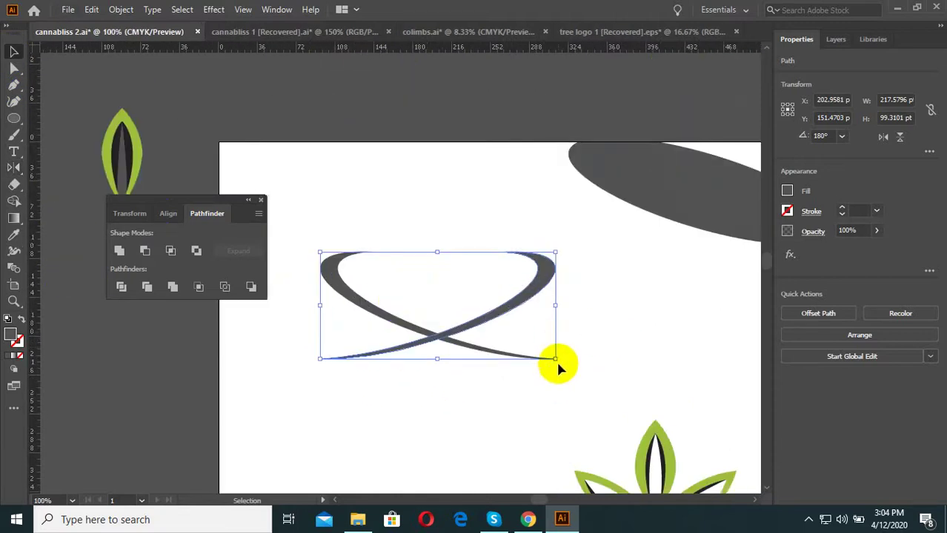
{"action": "mouse_move", "coordinate": [557, 361]}
{"action": "left_mouse_down"}
{"action": "mouse_move", "coordinate": [471, 406]}
{"action": "mouse_move", "coordinate": [483, 391]}
{"action": "left_mouse_up"}
{"action": "left_click", "coordinate": [397, 357]}
- Drag the swoosh up and left into its final position
{"action": "scroll", "coordinate": [443, 337], "scroll_direction": "up", "scroll_amount": 2, "text": "alt"}
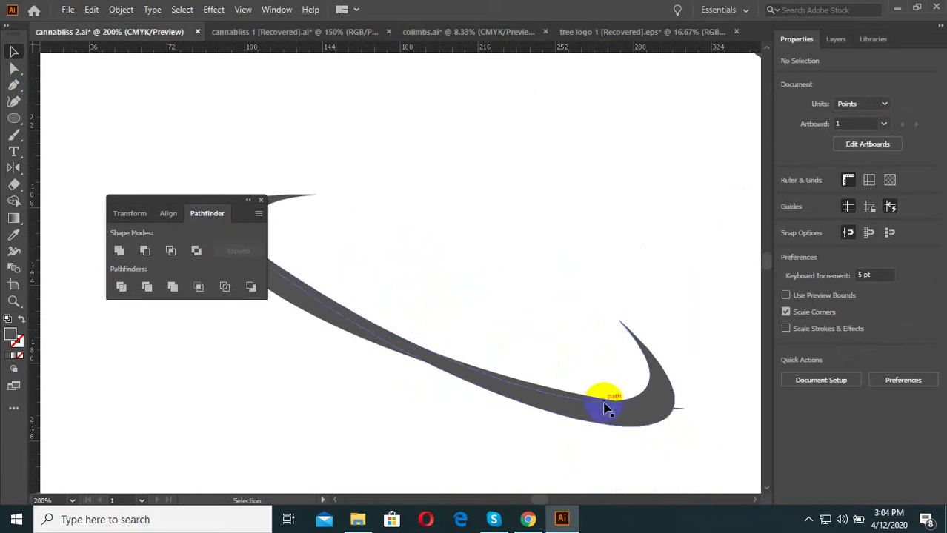
{"action": "scroll", "coordinate": [604, 407], "scroll_direction": "down", "scroll_amount": 2, "text": "alt"}
{"action": "left_click_drag", "start_coordinate": [600, 407], "coordinate": [552, 388]}
{"action": "scroll", "coordinate": [487, 330], "scroll_direction": "up", "scroll_amount": 1, "text": "alt"}
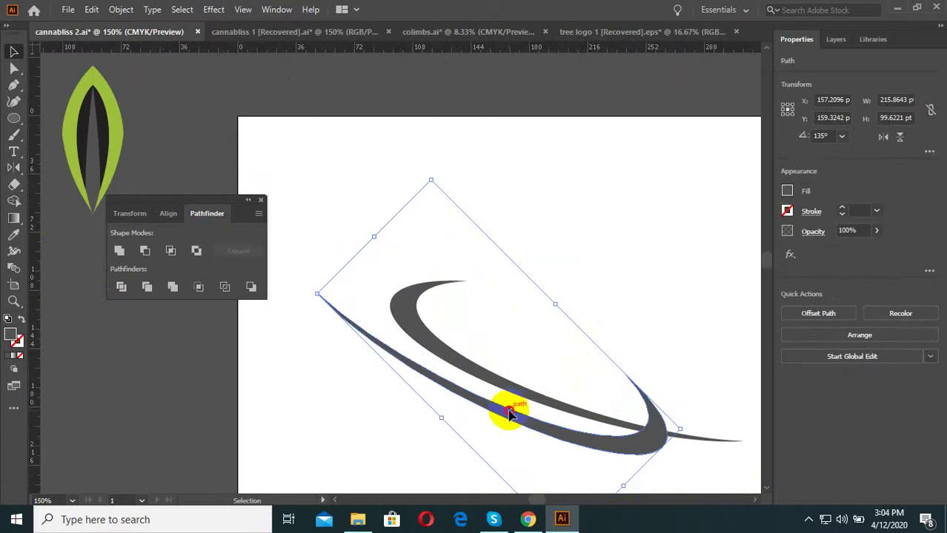
{"action": "mouse_move", "coordinate": [508, 415]}
{"action": "left_mouse_down"}
{"action": "mouse_move", "coordinate": [524, 386]}
{"action": "mouse_move", "coordinate": [511, 378]}
{"action": "left_mouse_up"}
{"action": "scroll", "coordinate": [486, 379], "scroll_direction": "up", "scroll_amount": 3, "text": "alt"}
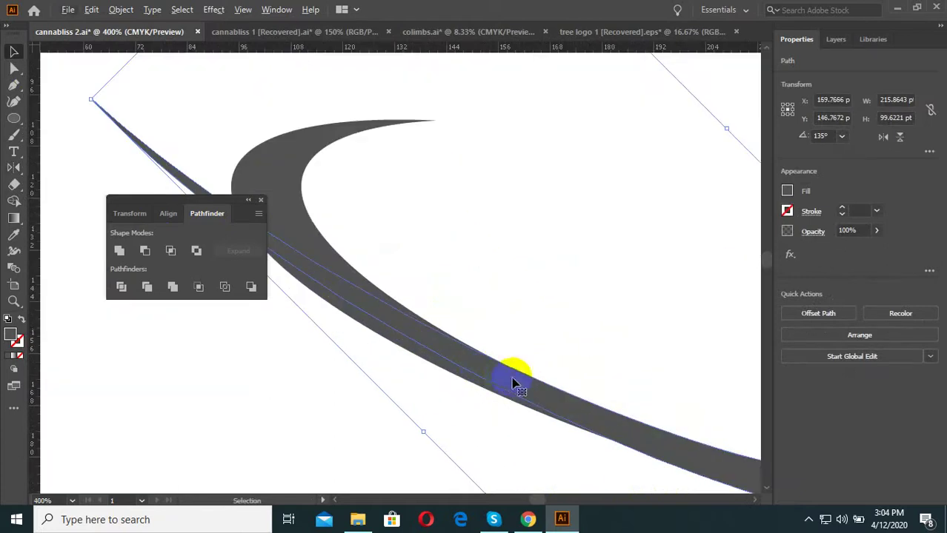
{"action": "left_click_drag", "start_coordinate": [516, 384], "coordinate": [448, 349]}
{"action": "scroll", "coordinate": [480, 363], "scroll_direction": "down", "scroll_amount": 3, "text": "alt"}
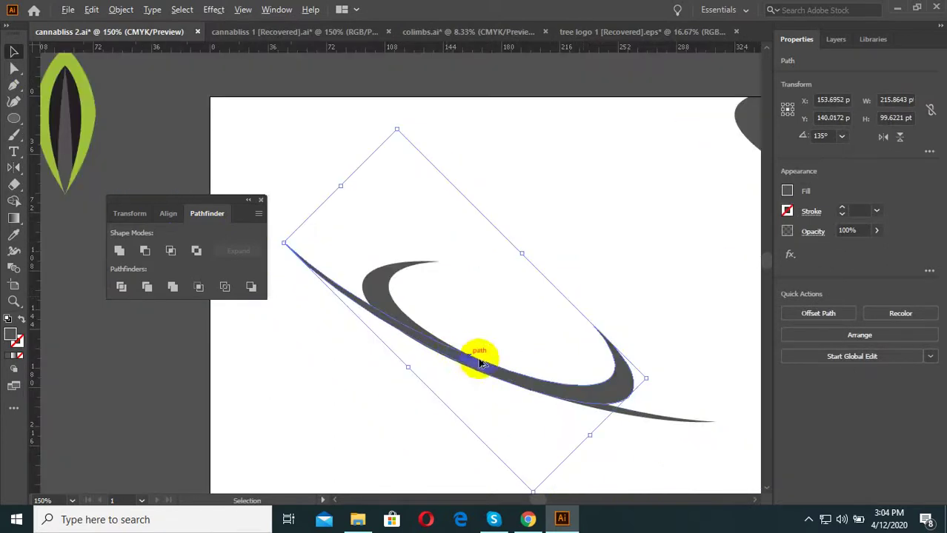
- Alt-drag a copy of the swoosh to the lower left
{"action": "left_click", "coordinate": [489, 318]}
{"action": "scroll", "coordinate": [488, 318], "scroll_direction": "down", "scroll_amount": 3, "text": "alt"}
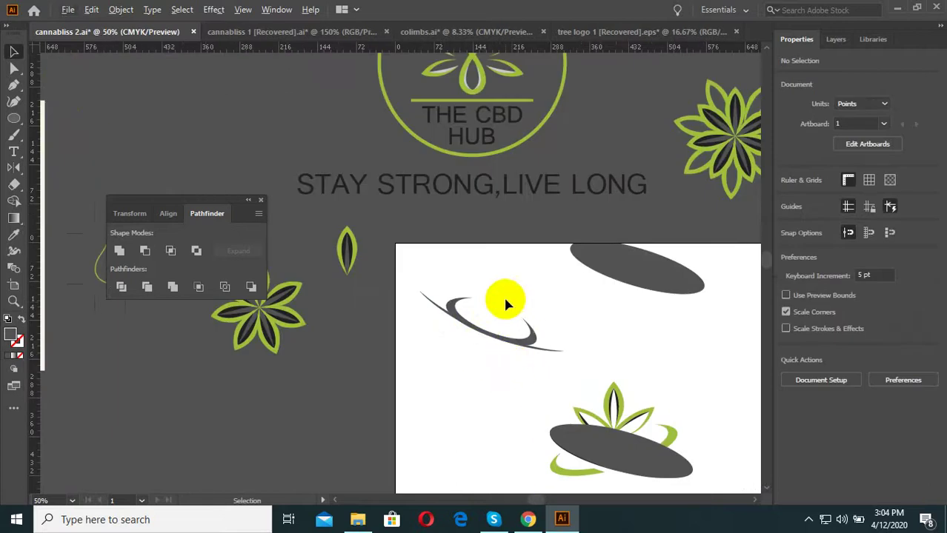
{"action": "left_click_drag", "start_coordinate": [507, 303], "coordinate": [444, 391]}
{"action": "left_click", "coordinate": [478, 334]}
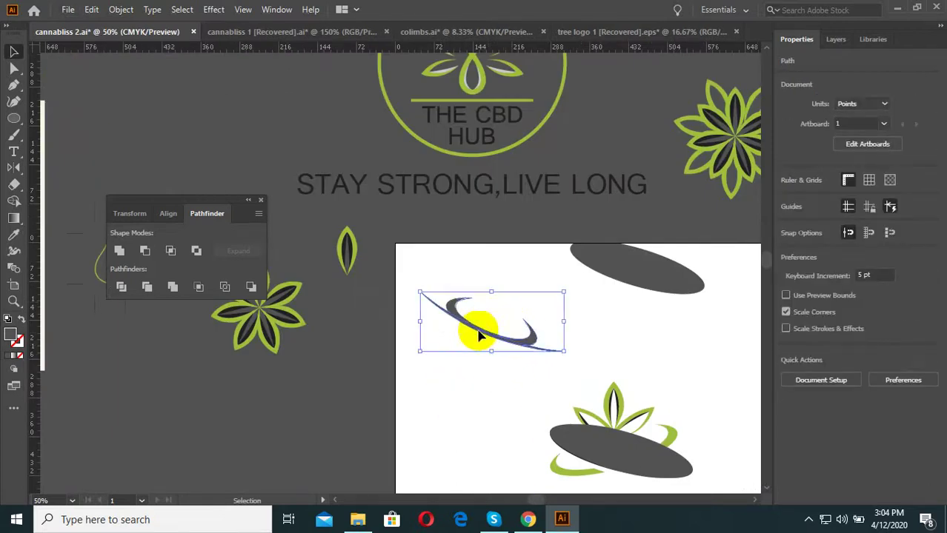
{"action": "left_click_drag", "start_coordinate": [478, 335], "coordinate": [449, 411], "text": "alt"}
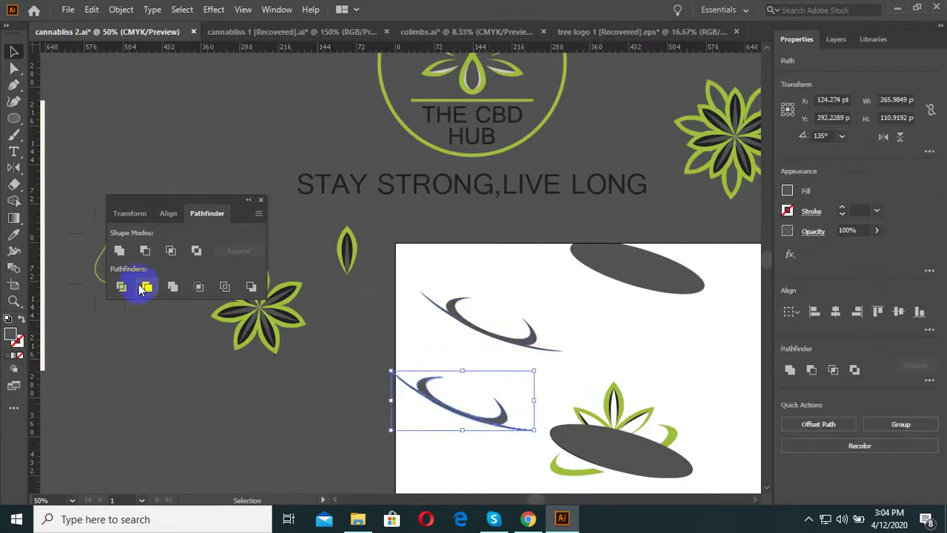
- Trim and Divide the swoosh copy, ungroup the pieces, and delete the thin sliver tail
{"action": "left_click", "coordinate": [182, 253]}
{"action": "left_click", "coordinate": [122, 287]}
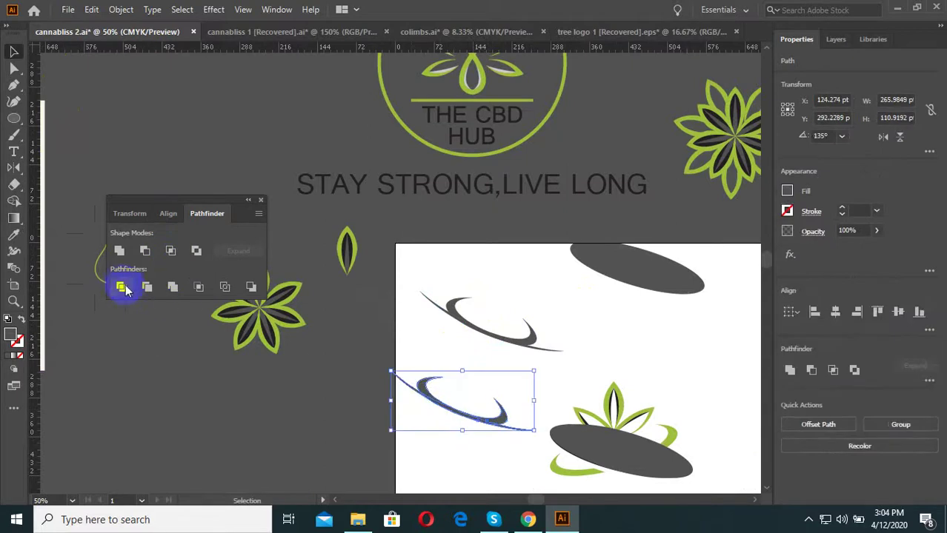
{"action": "right_click", "coordinate": [476, 445]}
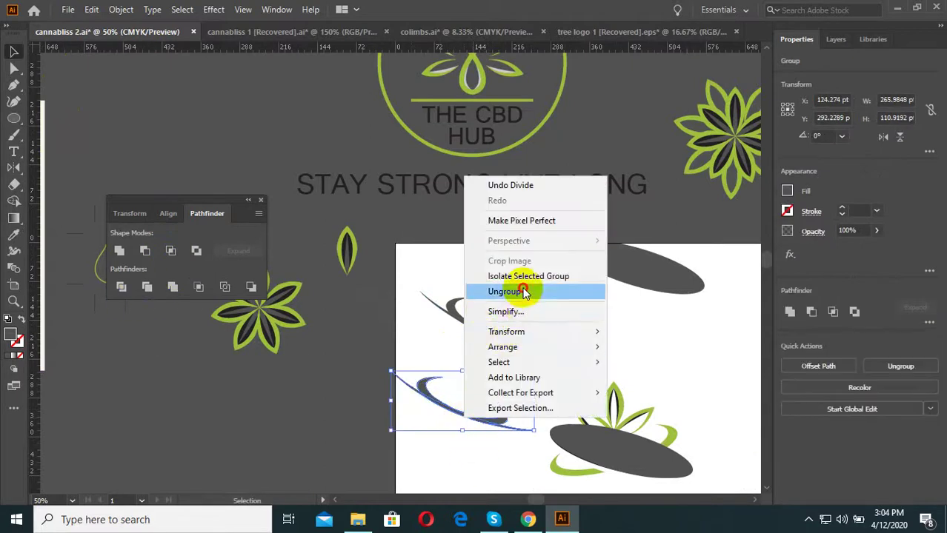
{"action": "left_click", "coordinate": [504, 291]}
{"action": "left_click", "coordinate": [437, 458]}
{"action": "scroll", "coordinate": [459, 445], "scroll_direction": "up", "scroll_amount": 3}
{"action": "left_click", "coordinate": [564, 411]}
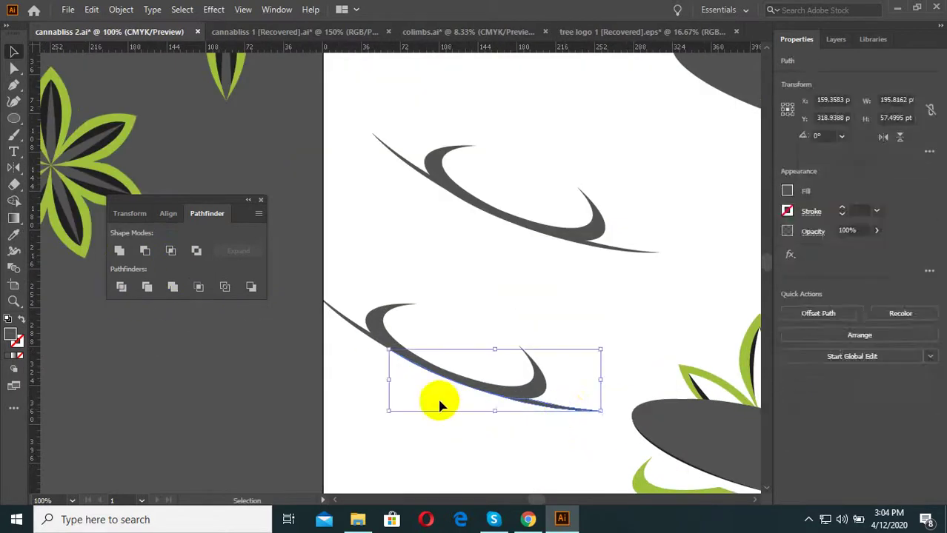
{"action": "key", "text": "Delete"}
- Pull an anchor on the lower crescent's outer edge down to smooth its curve
{"action": "left_click_drag", "start_coordinate": [523, 430], "coordinate": [375, 327]}
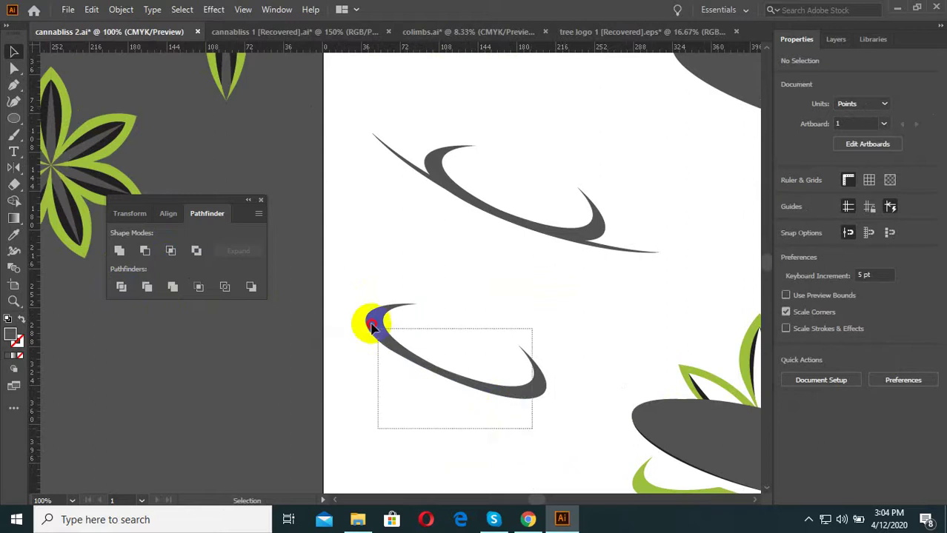
{"action": "scroll", "coordinate": [437, 395], "scroll_direction": "up", "scroll_amount": 2}
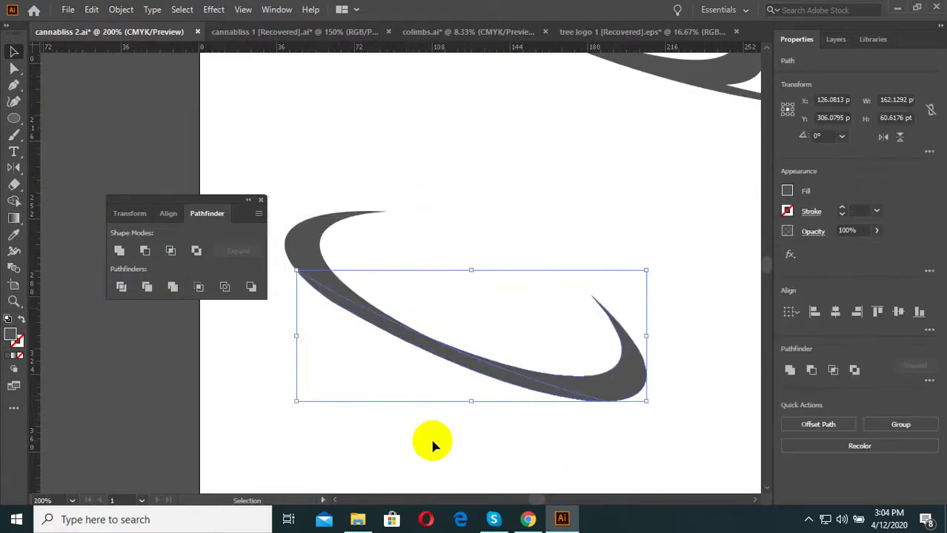
{"action": "left_click_drag", "start_coordinate": [445, 417], "coordinate": [421, 276]}
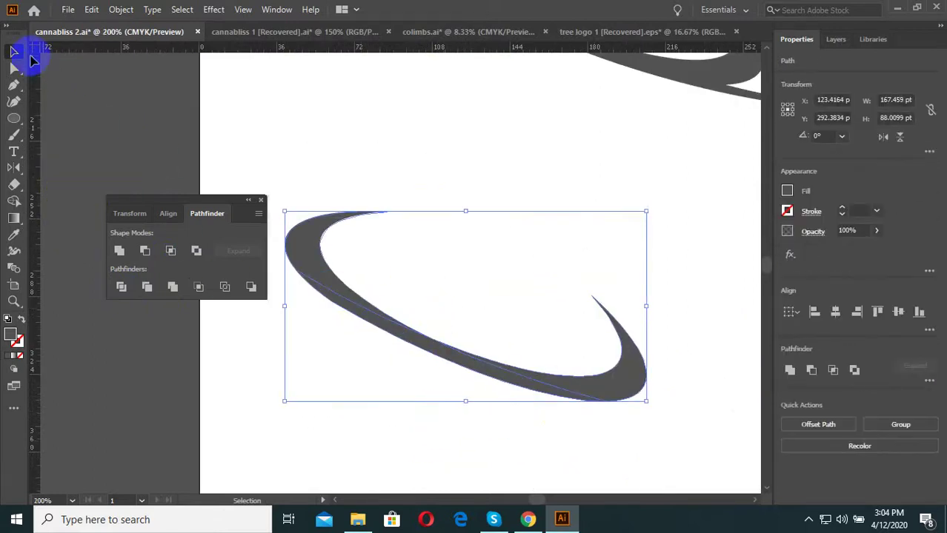
{"action": "left_click", "coordinate": [15, 68]}
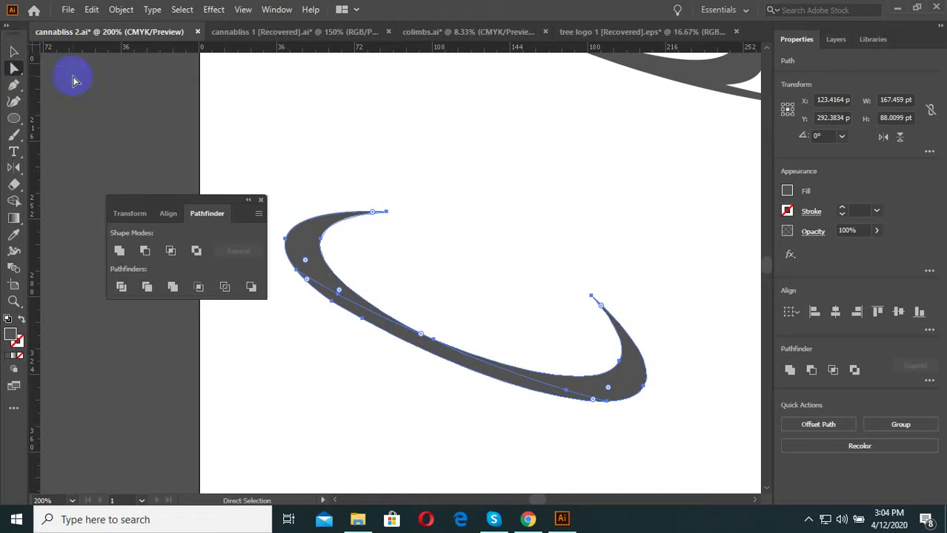
{"action": "left_click", "coordinate": [605, 406]}
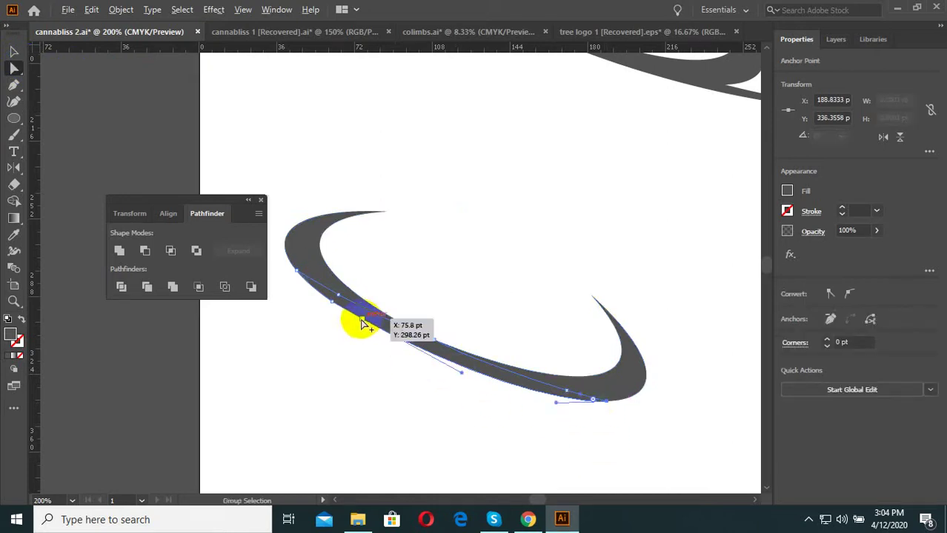
{"action": "scroll", "coordinate": [361, 323], "scroll_direction": "up", "scroll_amount": 2}
{"action": "left_click_drag", "start_coordinate": [360, 330], "coordinate": [360, 339]}
{"action": "scroll", "coordinate": [422, 364], "scroll_direction": "down", "scroll_amount": 2}
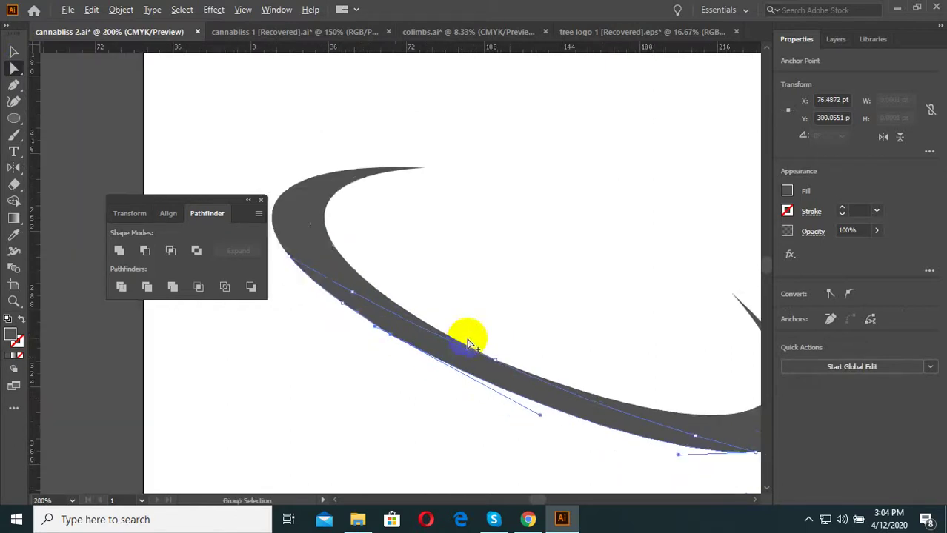
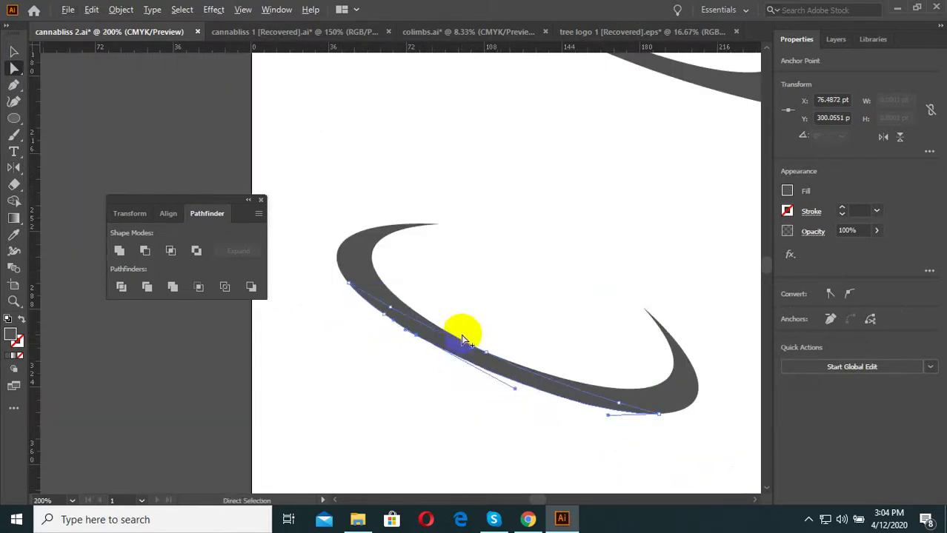
- Undo the last swoosh reshaping, then divide the lower swoosh with its crossing line and ungroup
{"action": "scroll", "coordinate": [463, 334], "scroll_direction": "down", "scroll_amount": 2}
{"action": "key", "text": "ctrl+z"}
{"action": "key", "text": "ctrl+z"}
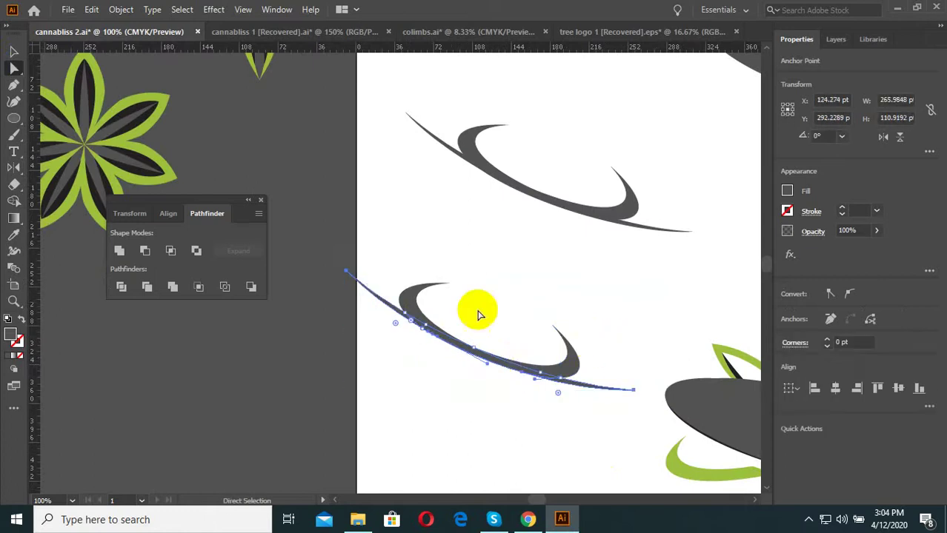
{"action": "left_click", "coordinate": [13, 51]}
{"action": "left_click", "coordinate": [360, 158]}
{"action": "left_click_drag", "start_coordinate": [555, 408], "coordinate": [328, 312]}
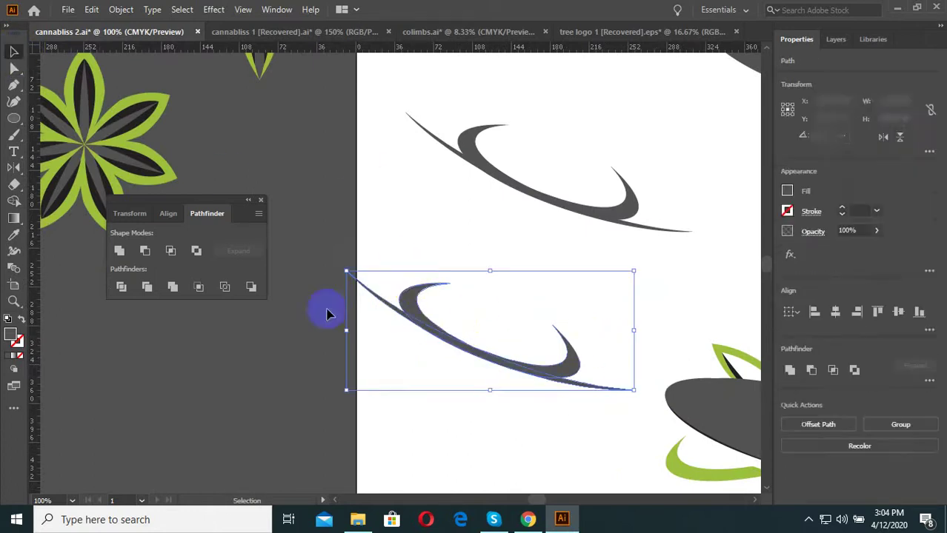
{"action": "left_click", "coordinate": [146, 291]}
{"action": "right_click", "coordinate": [397, 314]}
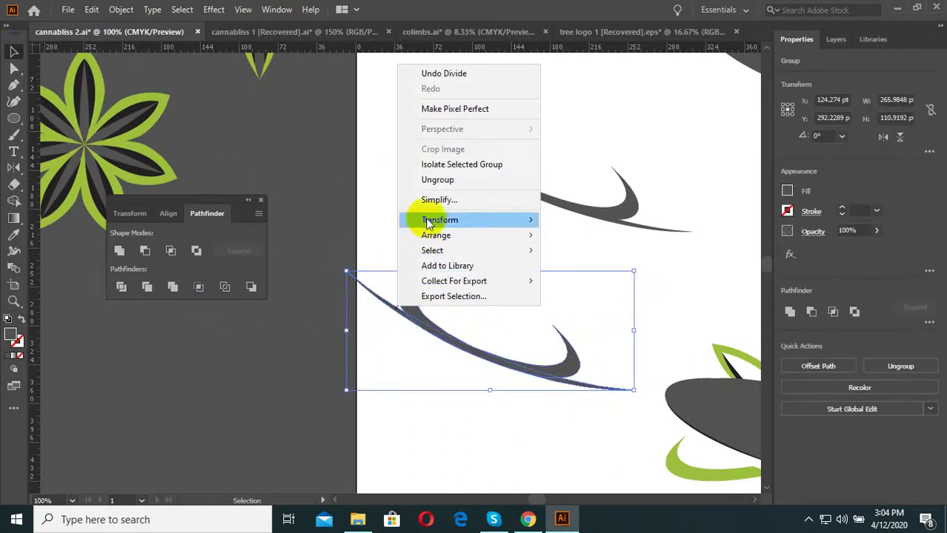
{"action": "left_click", "coordinate": [420, 180]}
- Delete both thin tail pieces so only the curved crescent remains
{"action": "left_click", "coordinate": [363, 296]}
{"action": "key", "text": "Delete"}
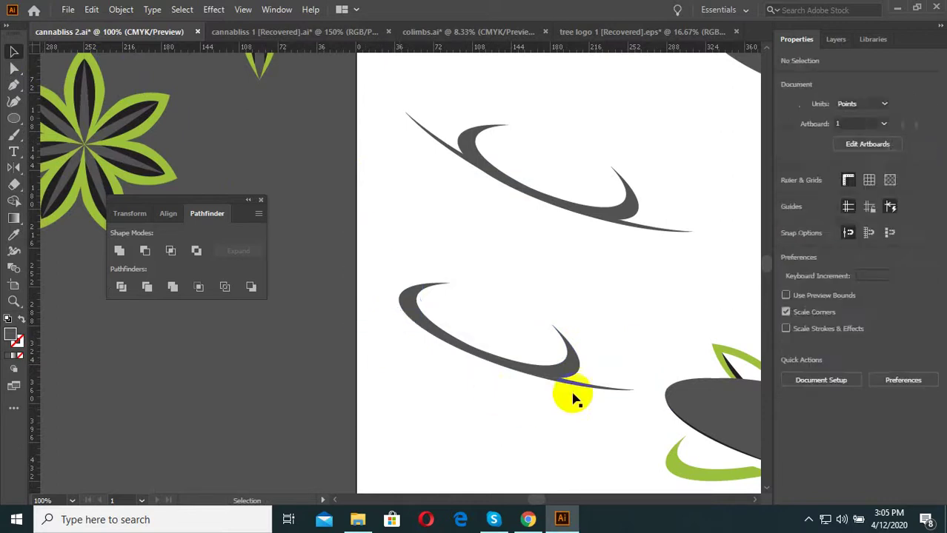
{"action": "left_click", "coordinate": [570, 384]}
{"action": "key", "text": "Delete"}
{"action": "left_click_drag", "start_coordinate": [565, 426], "coordinate": [389, 229]}
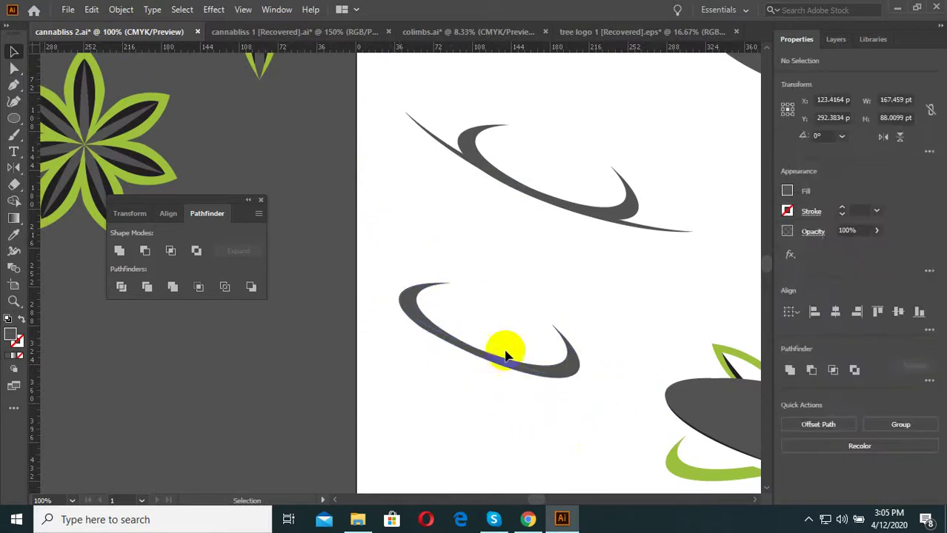
{"action": "left_click", "coordinate": [486, 416]}
{"action": "right_click", "coordinate": [83, 198]}
{"action": "left_click", "coordinate": [16, 122]}
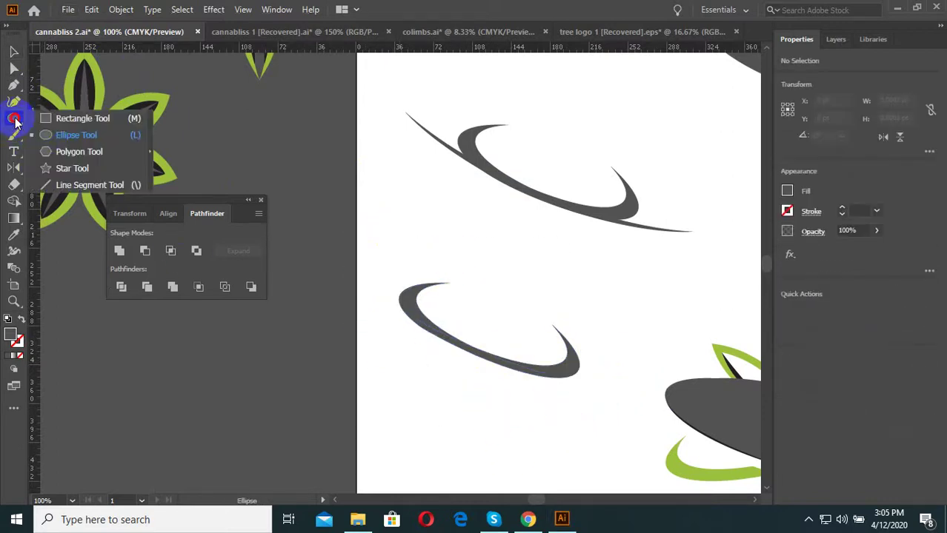
{"action": "left_click", "coordinate": [74, 132]}
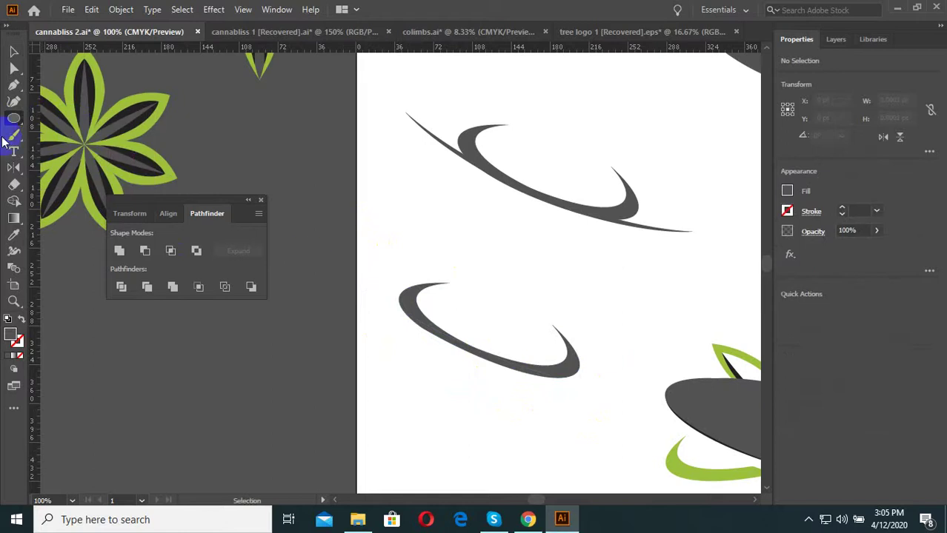
- Rotate the lower swoosh until it lies level like a bowl
{"action": "left_click", "coordinate": [16, 54]}
{"action": "left_click", "coordinate": [496, 350]}
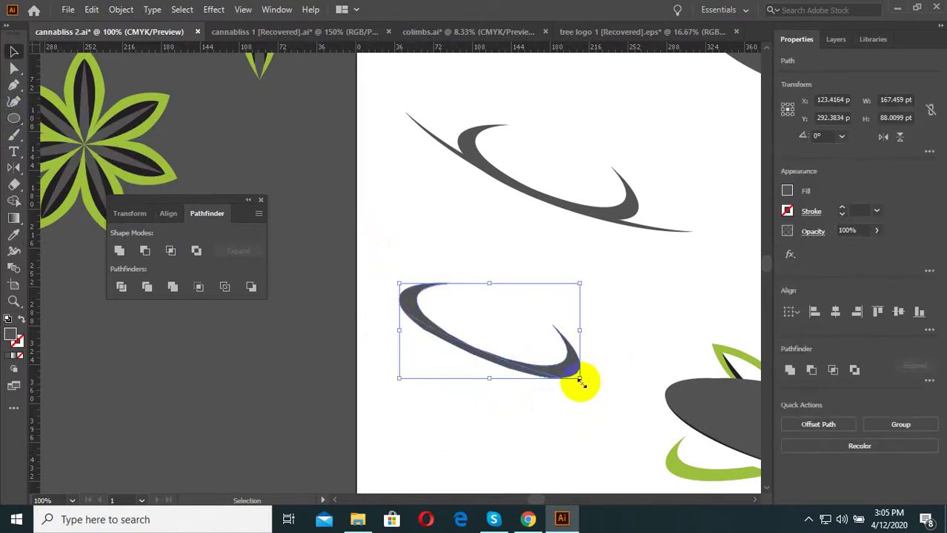
{"action": "mouse_move", "coordinate": [584, 385]}
{"action": "left_mouse_down"}
{"action": "mouse_move", "coordinate": [617, 326]}
{"action": "mouse_move", "coordinate": [614, 342]}
{"action": "left_mouse_up"}
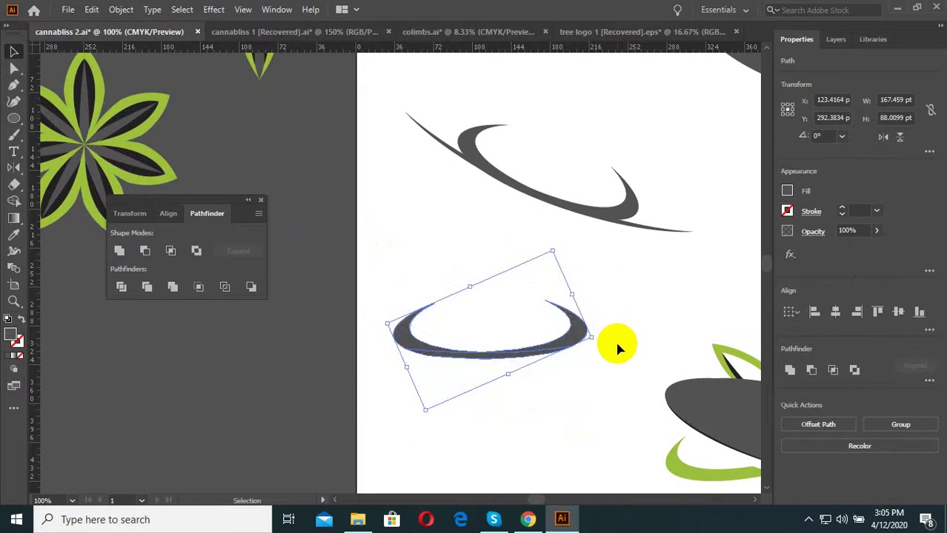
{"action": "left_click", "coordinate": [544, 427]}
{"action": "left_click", "coordinate": [482, 359]}
{"action": "left_click", "coordinate": [497, 411]}
{"action": "scroll", "coordinate": [497, 410], "scroll_direction": "up", "scroll_amount": 2}
{"action": "scroll", "coordinate": [497, 411], "scroll_direction": "up", "scroll_amount": 1}
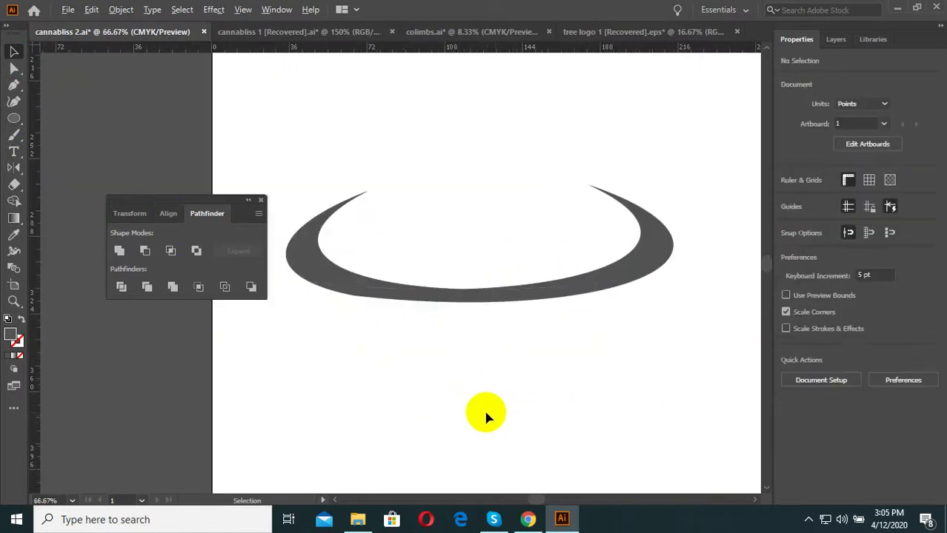
{"action": "scroll", "coordinate": [503, 393], "scroll_direction": "down", "scroll_amount": 4}
{"action": "scroll", "coordinate": [512, 381], "scroll_direction": "up", "scroll_amount": 2}
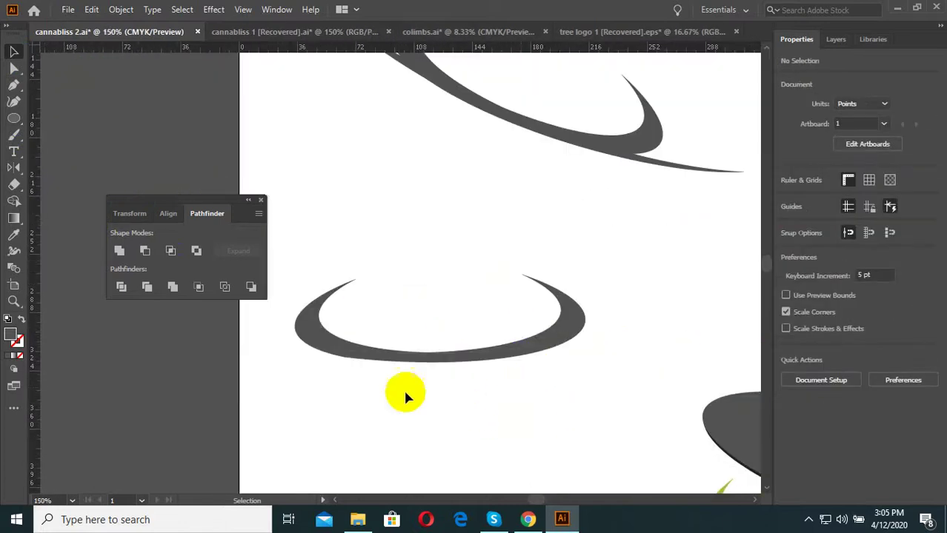
- Trace a curved Pen shape along the bowl's bottom edge
{"action": "left_click", "coordinate": [13, 84]}
{"action": "left_click_drag", "start_coordinate": [327, 364], "coordinate": [311, 348]}
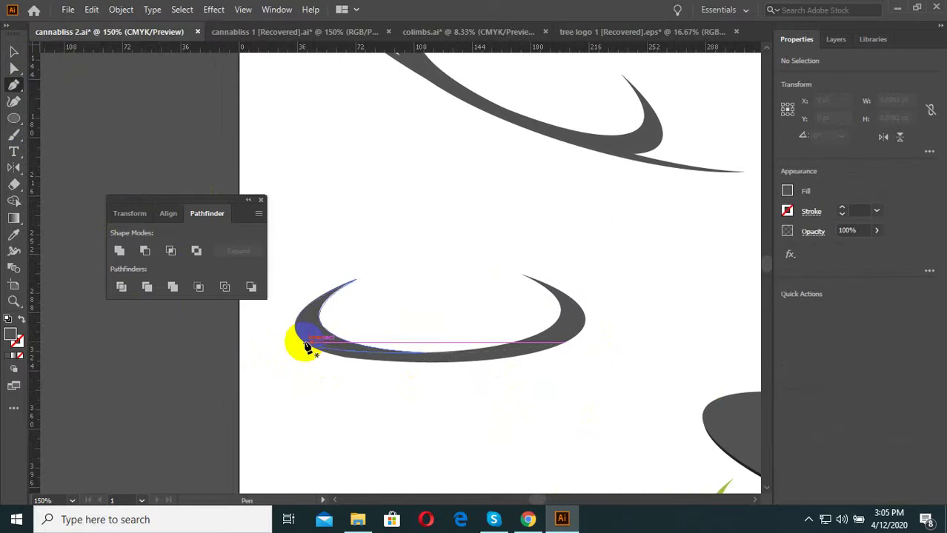
{"action": "left_click", "coordinate": [564, 344]}
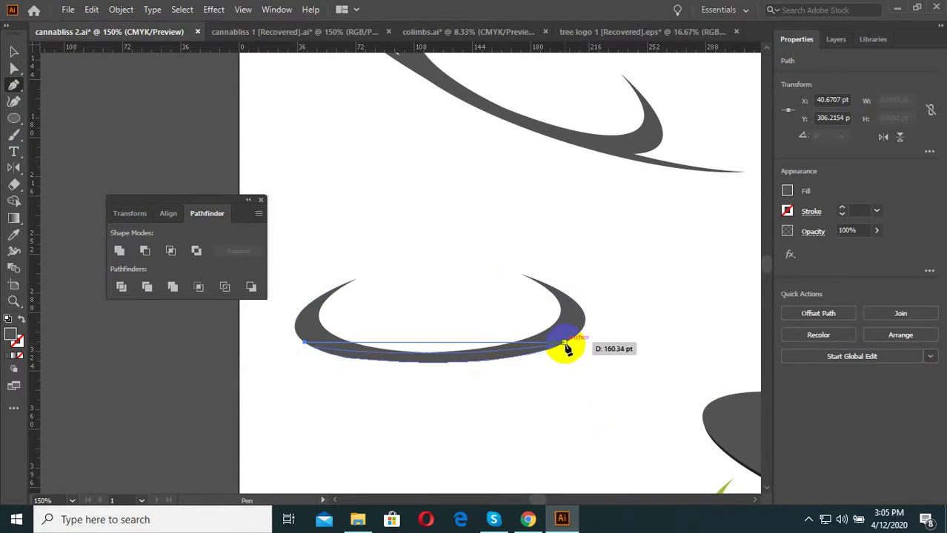
{"action": "mouse_move", "coordinate": [564, 345]}
{"action": "left_mouse_down"}
{"action": "mouse_move", "coordinate": [746, 280]}
{"action": "mouse_move", "coordinate": [726, 283]}
{"action": "left_mouse_up"}
{"action": "scroll", "coordinate": [444, 348], "scroll_direction": "up", "scroll_amount": 1}
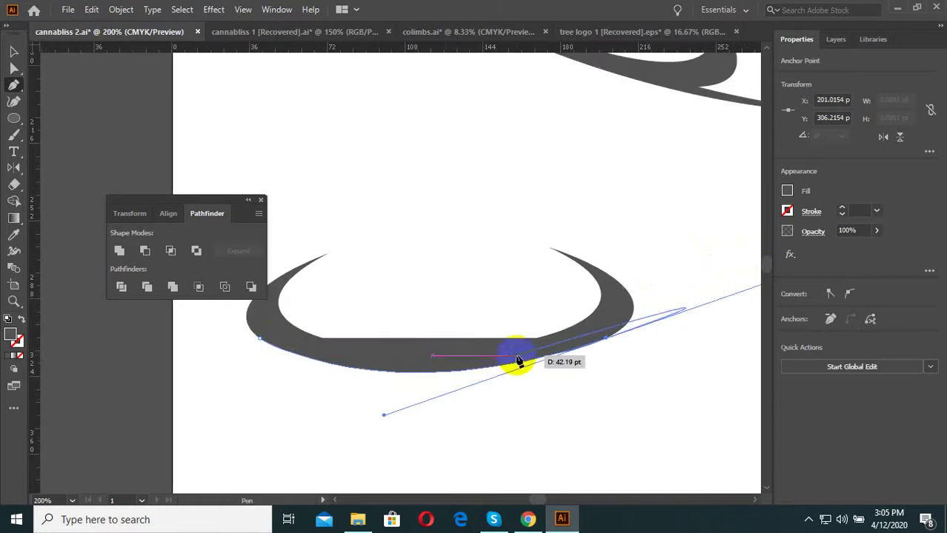
{"action": "left_click", "coordinate": [20, 319]}
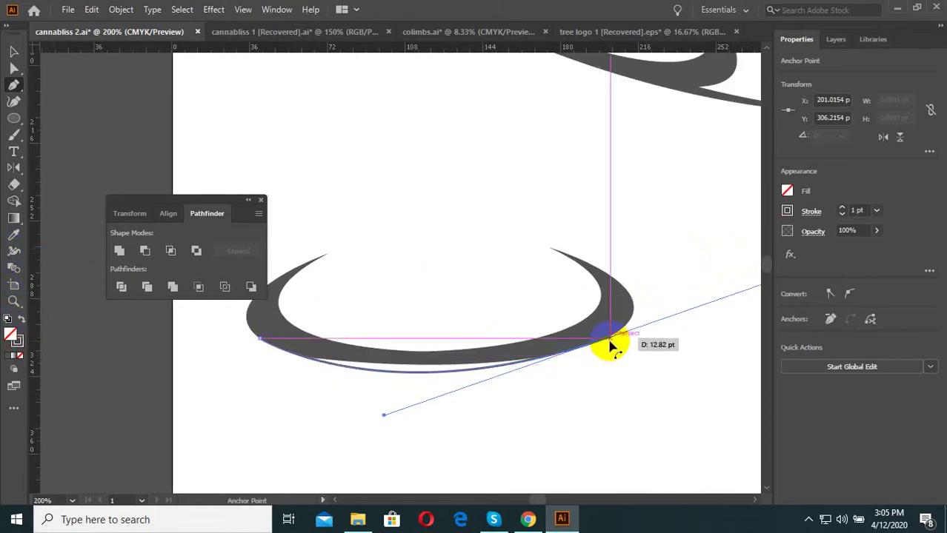
{"action": "left_click_drag", "start_coordinate": [566, 346], "coordinate": [422, 358]}
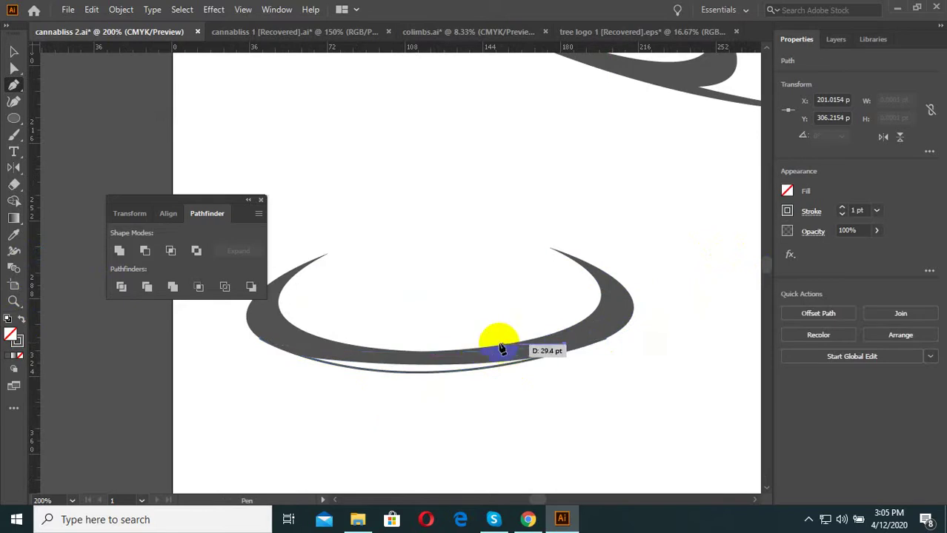
{"action": "left_click", "coordinate": [375, 359]}
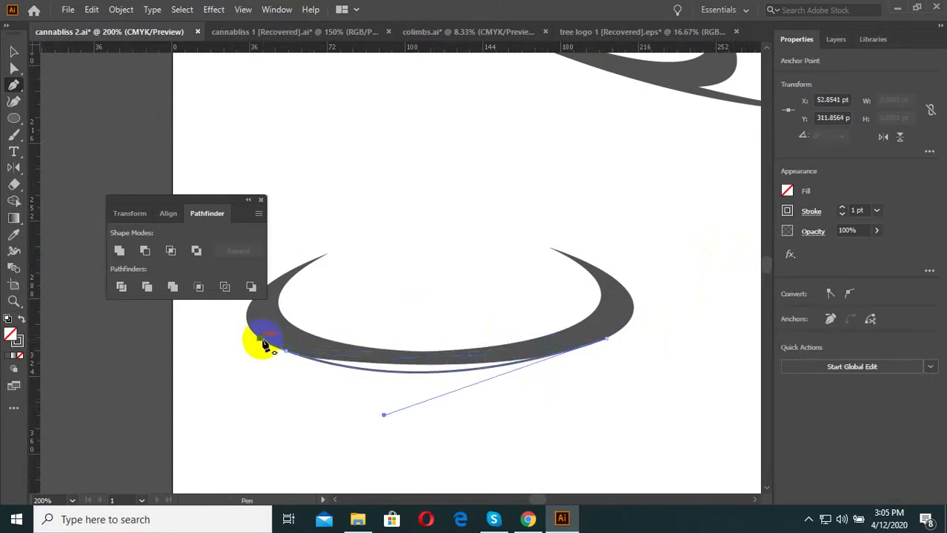
{"action": "left_click", "coordinate": [260, 340]}
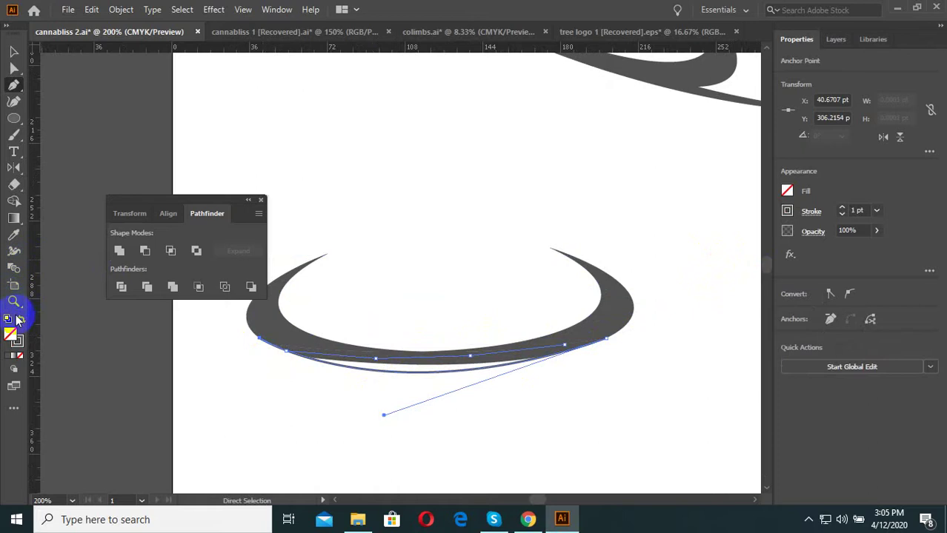
- Fill the new bottom piece with the bowl's dark grey using the Eyedropper
{"action": "left_click", "coordinate": [13, 236]}
{"action": "left_click", "coordinate": [274, 317]}
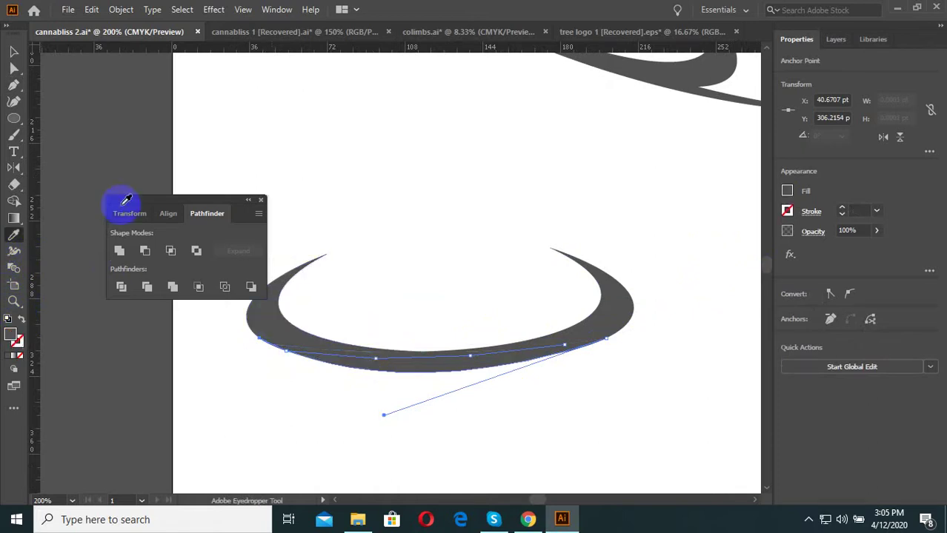
{"action": "left_click", "coordinate": [13, 51]}
{"action": "key", "text": "ctrl+minus"}
{"action": "key", "text": "ctrl+minus"}
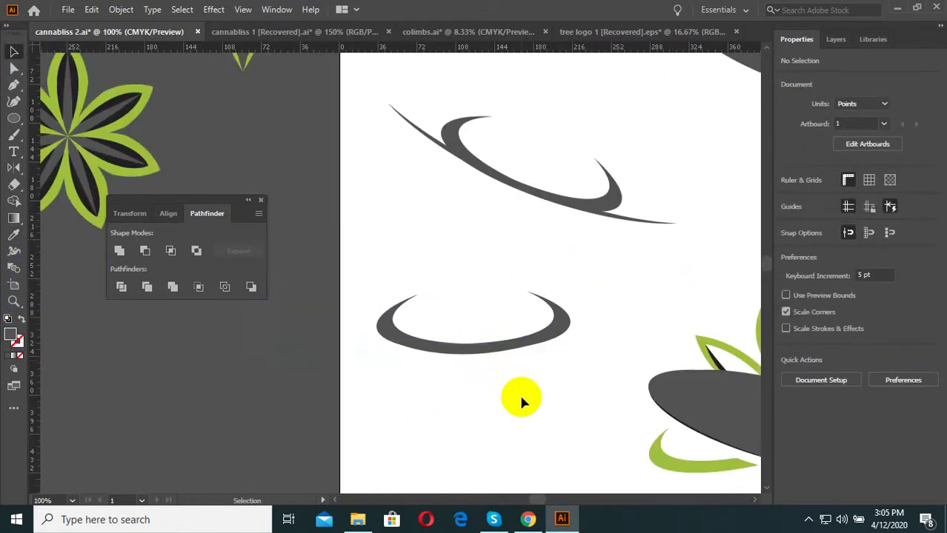
- Drag an anchor's direction handle so the bottom piece's curve hugs the bowl's lower edge
{"action": "left_click_drag", "start_coordinate": [568, 394], "coordinate": [481, 353]}
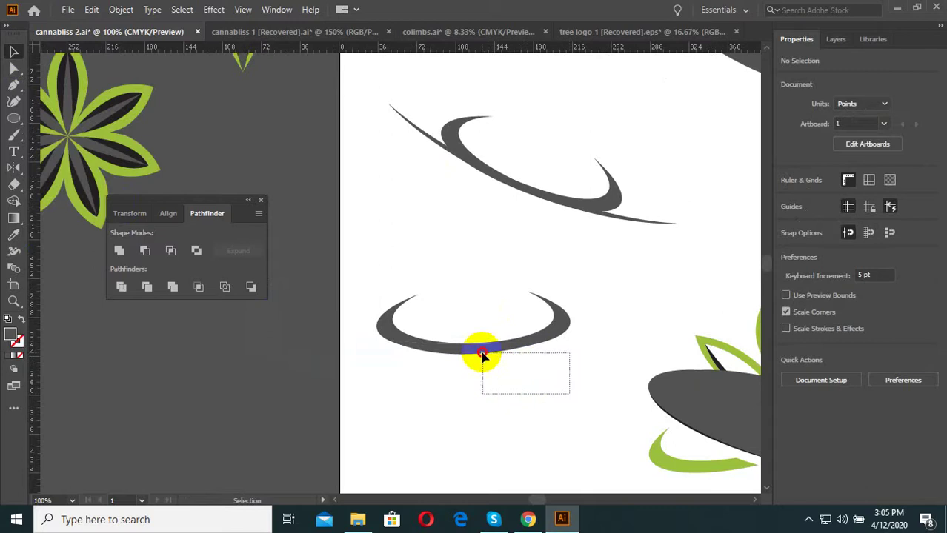
{"action": "left_click", "coordinate": [528, 326]}
{"action": "scroll", "coordinate": [529, 326], "scroll_direction": "up", "scroll_amount": 3}
{"action": "left_click", "coordinate": [400, 409]}
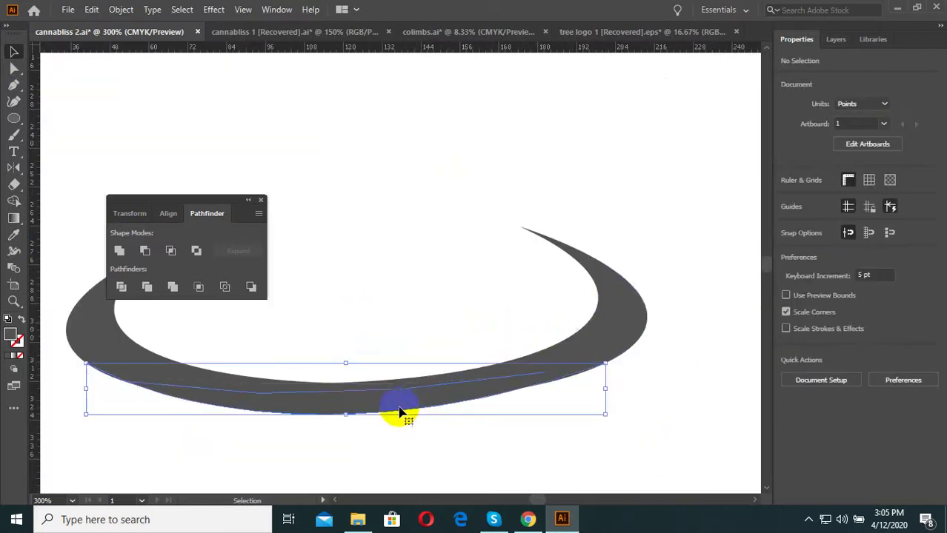
{"action": "left_click", "coordinate": [13, 52]}
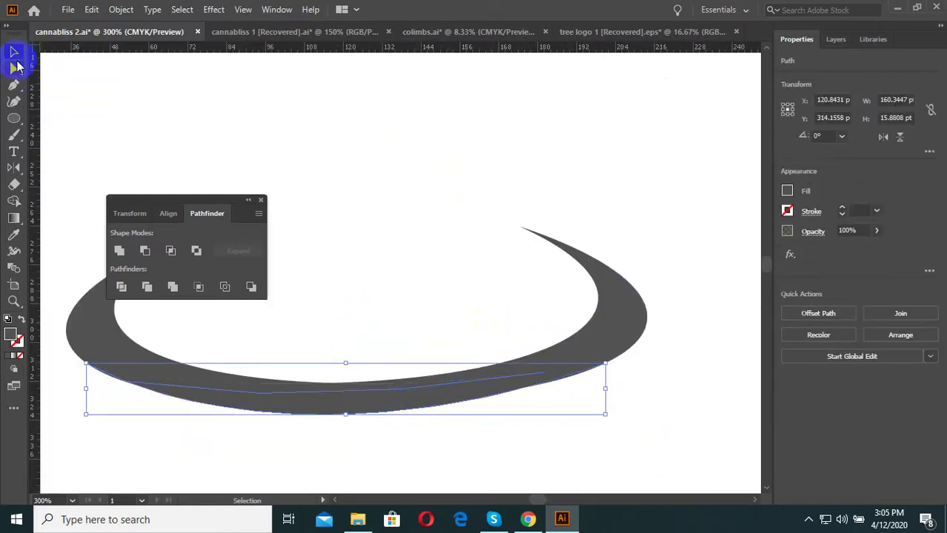
{"action": "mouse_move", "coordinate": [18, 66]}
{"action": "left_mouse_down"}
{"action": "mouse_move", "coordinate": [57, 78]}
{"action": "mouse_move", "coordinate": [611, 402]}
{"action": "left_mouse_up"}
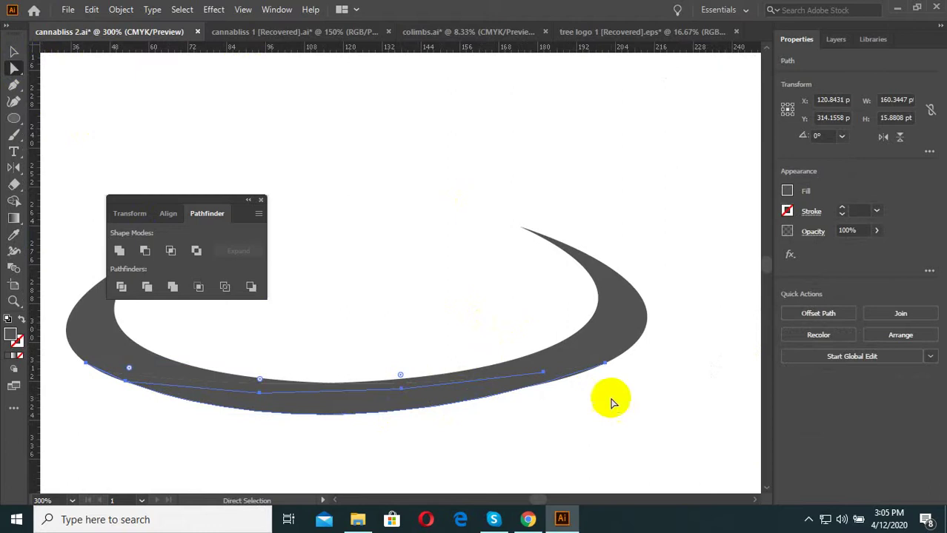
{"action": "left_click", "coordinate": [607, 367]}
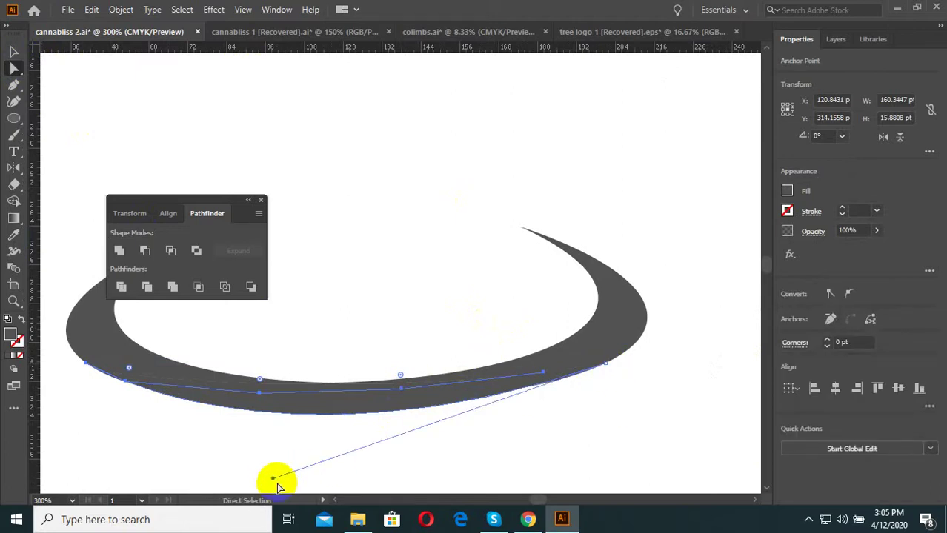
{"action": "left_click_drag", "start_coordinate": [274, 481], "coordinate": [296, 474]}
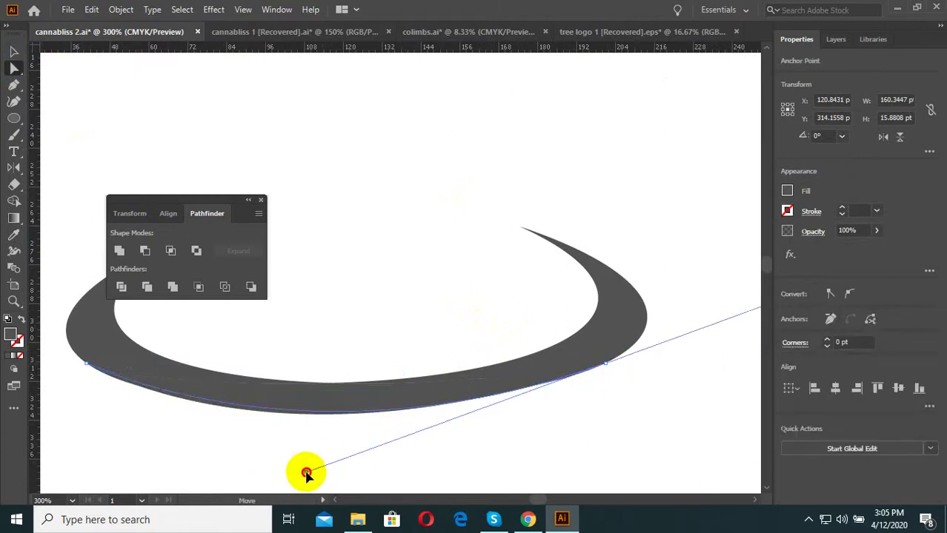
- Bend the grey ellipse beneath the leaf into a thin crescent arc by dragging its anchor
{"action": "scroll", "coordinate": [444, 444], "scroll_direction": "down", "scroll_amount": 3, "text": "alt"}
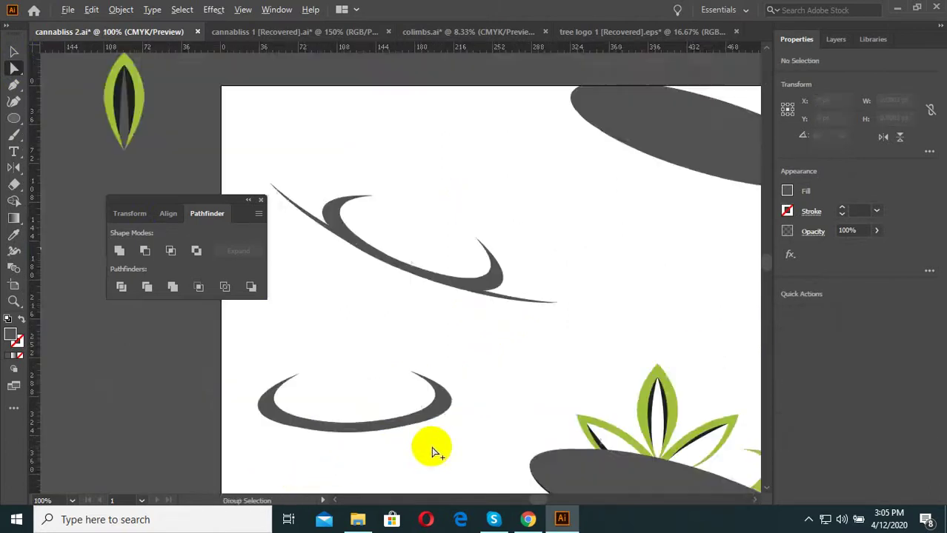
{"action": "scroll", "coordinate": [443, 451], "scroll_direction": "down", "scroll_amount": 1, "text": "alt"}
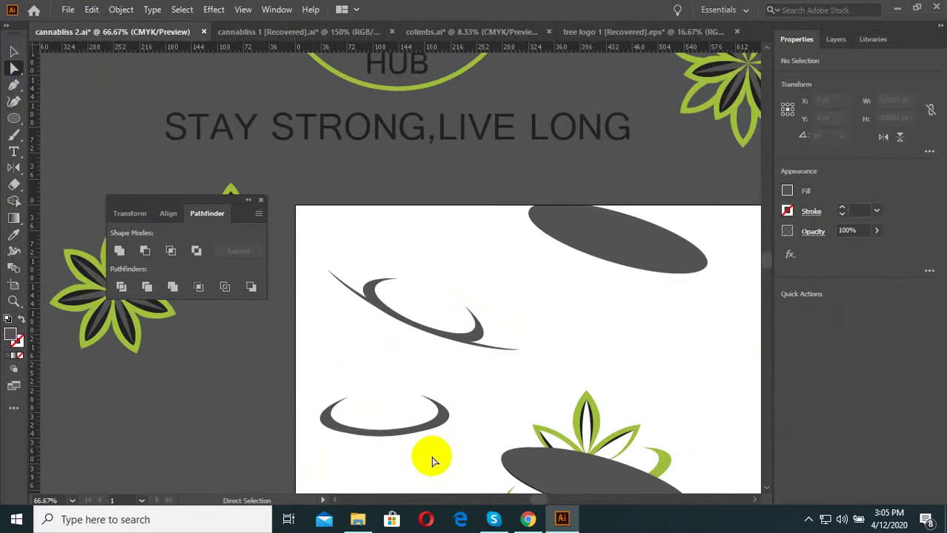
{"action": "scroll", "coordinate": [599, 369], "scroll_direction": "down", "scroll_amount": 2}
{"action": "left_click", "coordinate": [639, 428]}
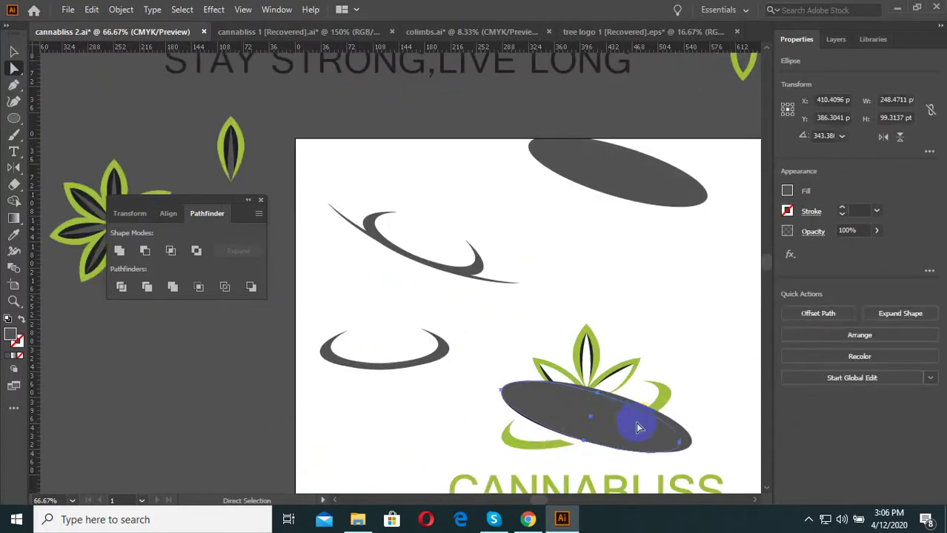
{"action": "left_click_drag", "start_coordinate": [685, 443], "coordinate": [681, 433]}
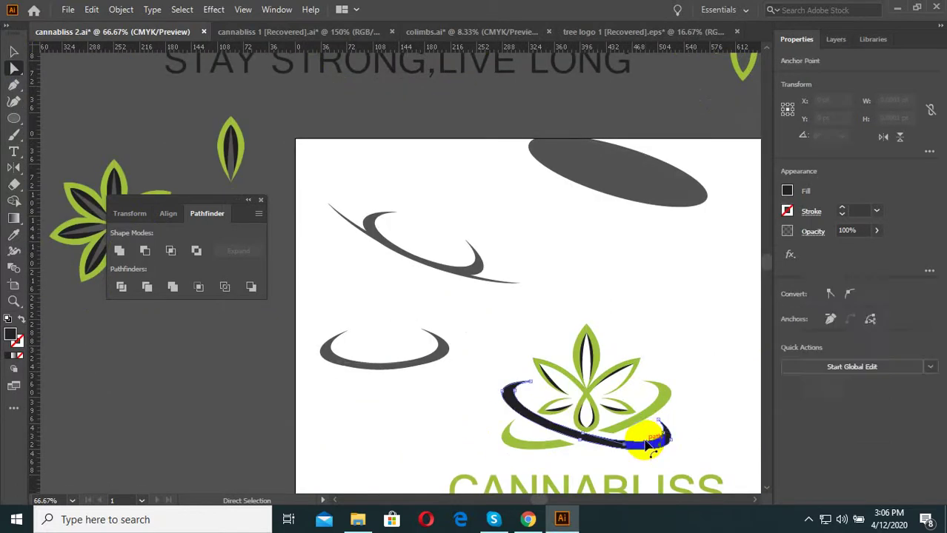
{"action": "left_click", "coordinate": [606, 300]}
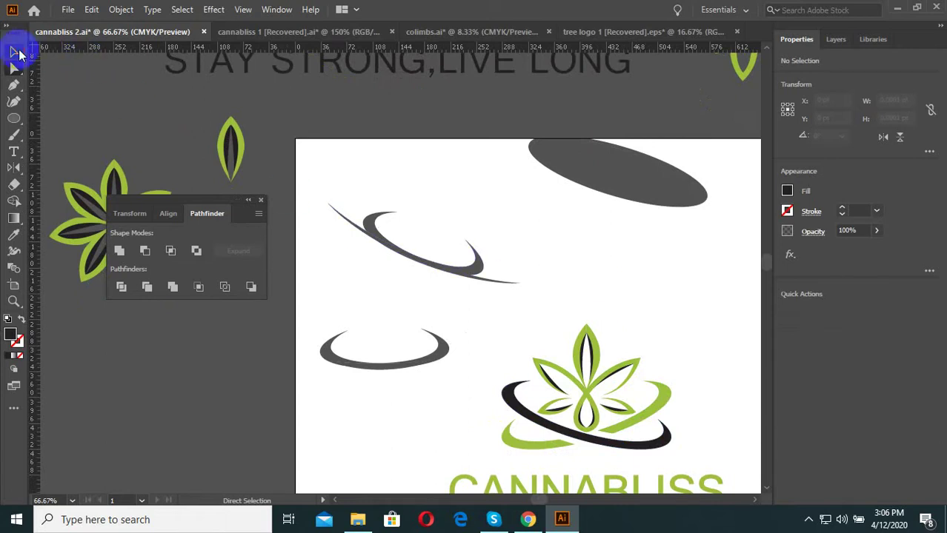
{"action": "left_click", "coordinate": [13, 51]}
{"action": "key", "text": "ctrl+minus"}
{"action": "left_click_drag", "start_coordinate": [439, 349], "coordinate": [369, 205]}
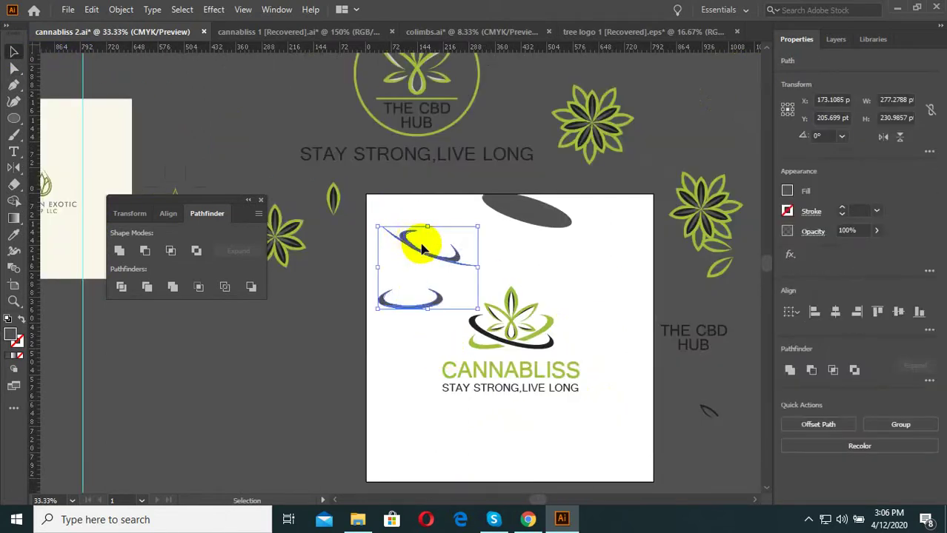
- Move the two spare grey arcs and the grey ellipse off the artboard
{"action": "left_click_drag", "start_coordinate": [416, 243], "coordinate": [316, 355]}
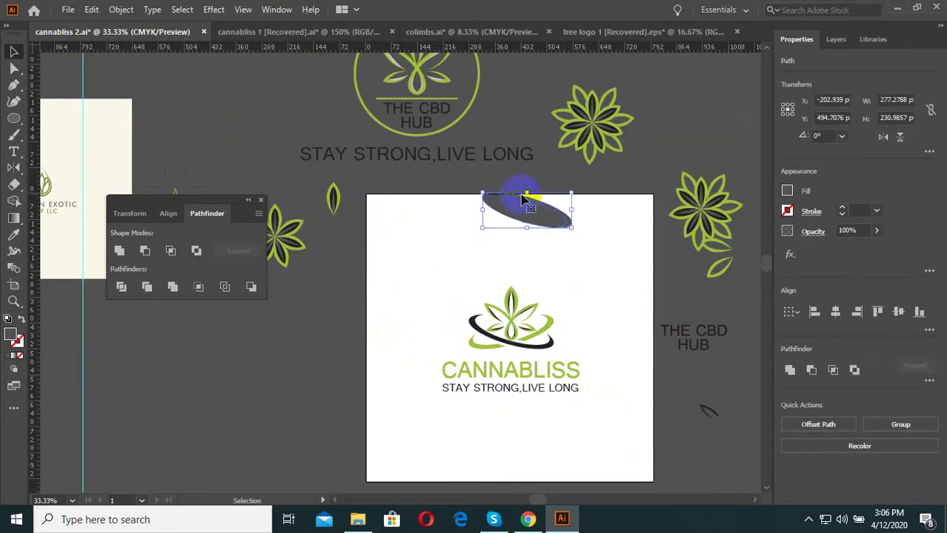
{"action": "left_click_drag", "start_coordinate": [523, 207], "coordinate": [697, 122]}
{"action": "key", "text": "ctrl+minus"}
{"action": "scroll", "coordinate": [560, 330], "scroll_direction": "up", "scroll_amount": 2, "text": "alt"}
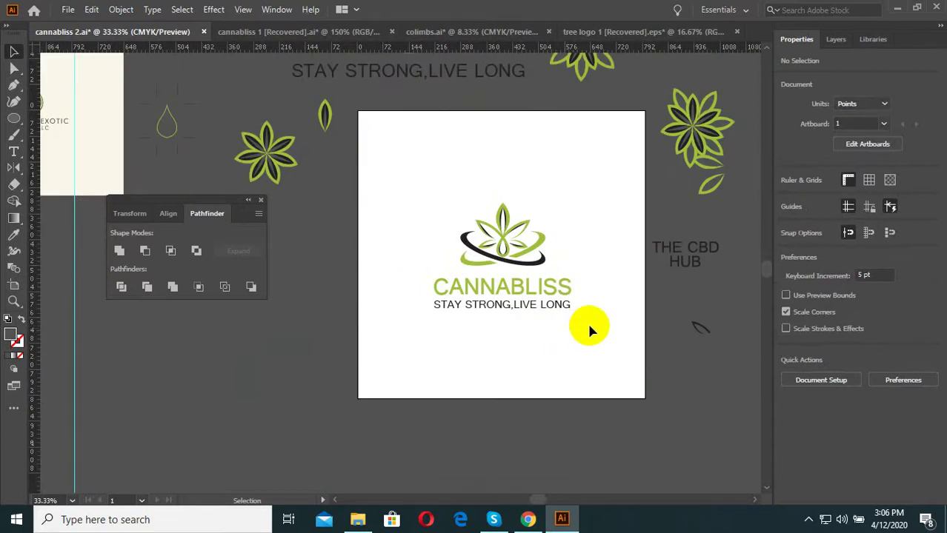
{"action": "scroll", "coordinate": [575, 245], "scroll_direction": "up", "scroll_amount": 2, "text": "alt"}
{"action": "scroll", "coordinate": [466, 330], "scroll_direction": "down", "scroll_amount": 2, "text": "alt"}
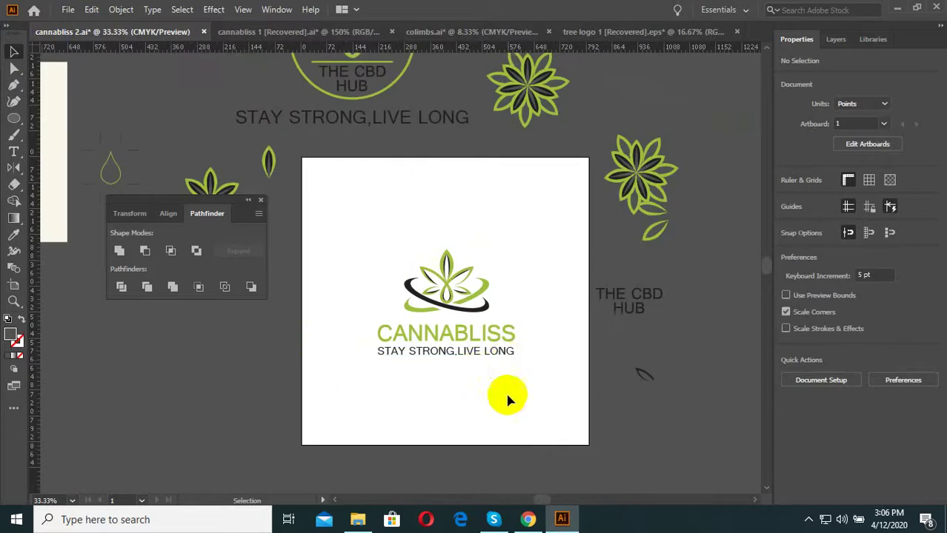
- Place a copy of the CANNABLISS logo below the artboard
{"action": "scroll", "coordinate": [508, 365], "scroll_direction": "up", "scroll_amount": 2, "text": "alt"}
{"action": "scroll", "coordinate": [474, 370], "scroll_direction": "down", "scroll_amount": 2, "text": "alt"}
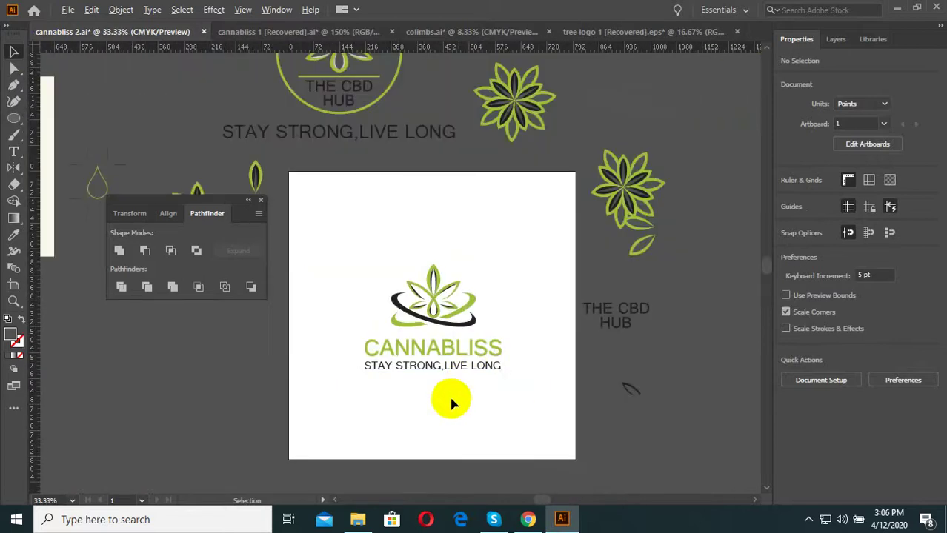
{"action": "scroll", "coordinate": [451, 400], "scroll_direction": "up", "scroll_amount": 1, "text": "alt"}
{"action": "scroll", "coordinate": [389, 326], "scroll_direction": "up", "scroll_amount": 2, "text": "alt"}
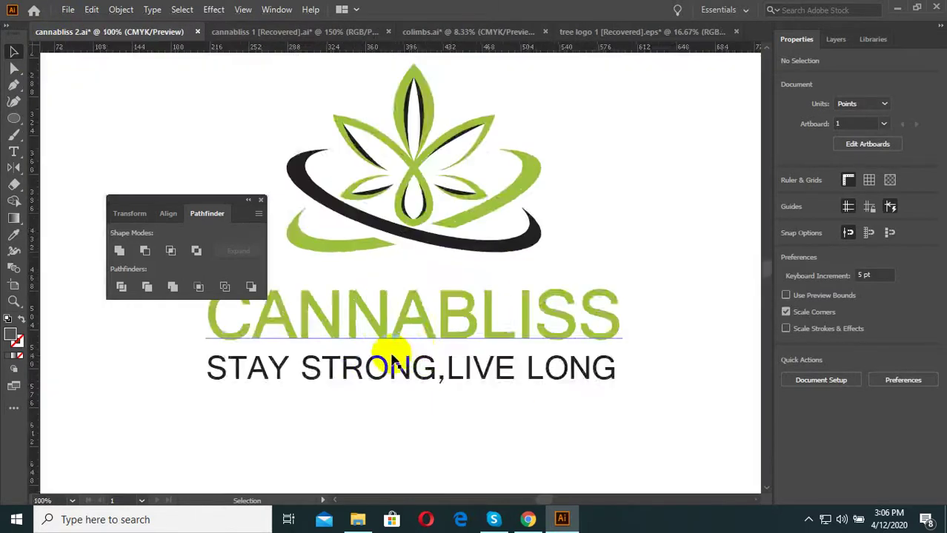
{"action": "scroll", "coordinate": [391, 362], "scroll_direction": "down", "scroll_amount": 1, "text": "alt"}
{"action": "scroll", "coordinate": [433, 293], "scroll_direction": "down", "scroll_amount": 2, "text": "alt"}
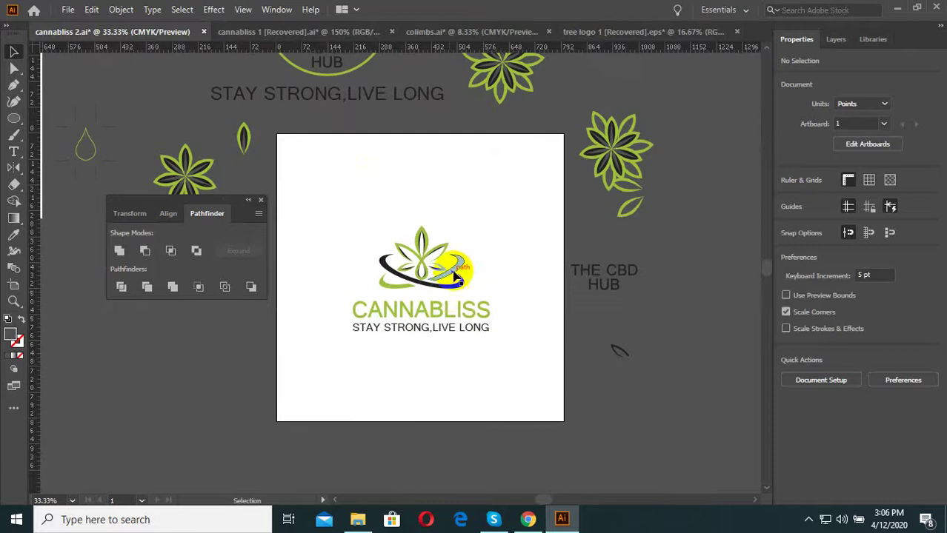
{"action": "scroll", "coordinate": [466, 252], "scroll_direction": "up", "scroll_amount": 2}
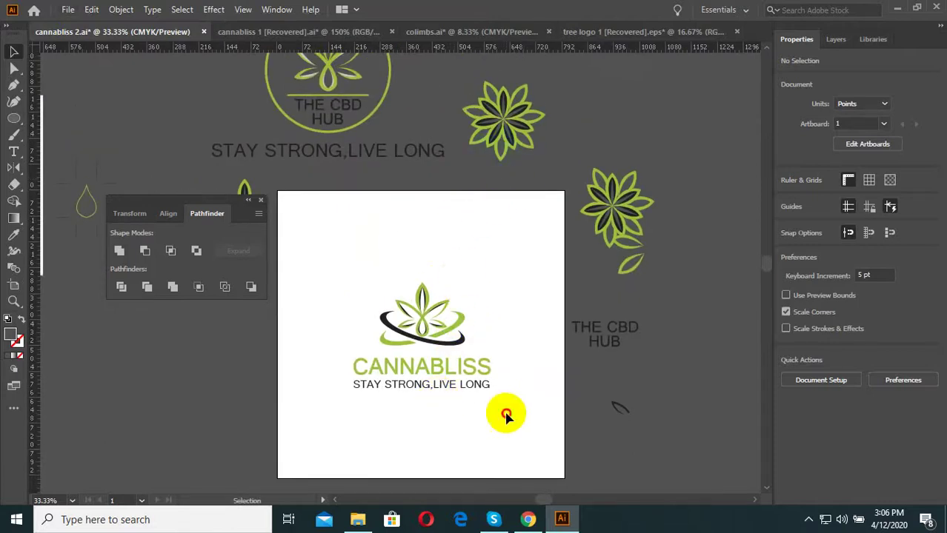
{"action": "mouse_move", "coordinate": [505, 416]}
{"action": "left_mouse_down"}
{"action": "mouse_move", "coordinate": [387, 254]}
{"action": "mouse_move", "coordinate": [384, 421]}
{"action": "left_mouse_up"}
{"action": "scroll", "coordinate": [400, 259], "scroll_direction": "down", "scroll_amount": 2, "text": "alt"}
- Move the CANNABLISS logo off the artboard to the lower left
{"action": "scroll", "coordinate": [454, 279], "scroll_direction": "up", "scroll_amount": 2, "text": "alt"}
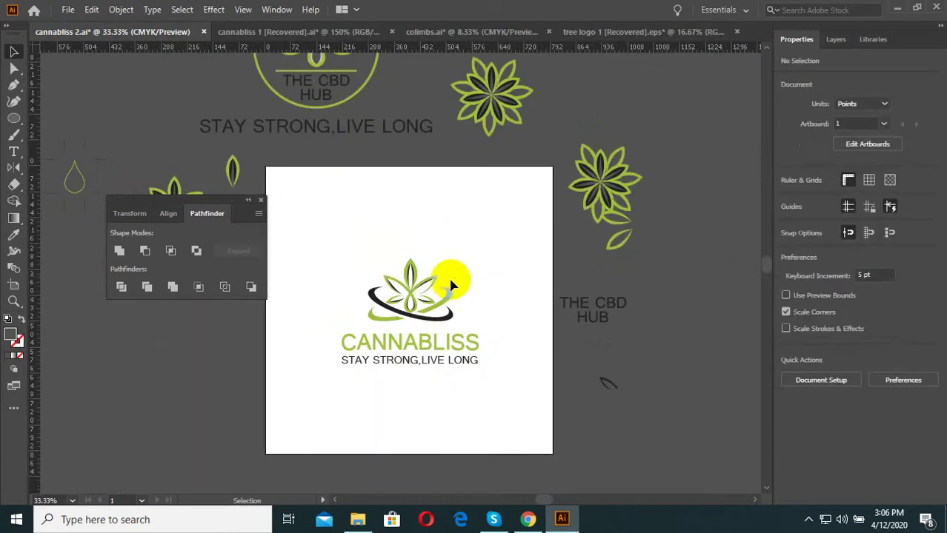
{"action": "left_click", "coordinate": [399, 341]}
{"action": "scroll", "coordinate": [380, 312], "scroll_direction": "down", "scroll_amount": 2, "text": "alt"}
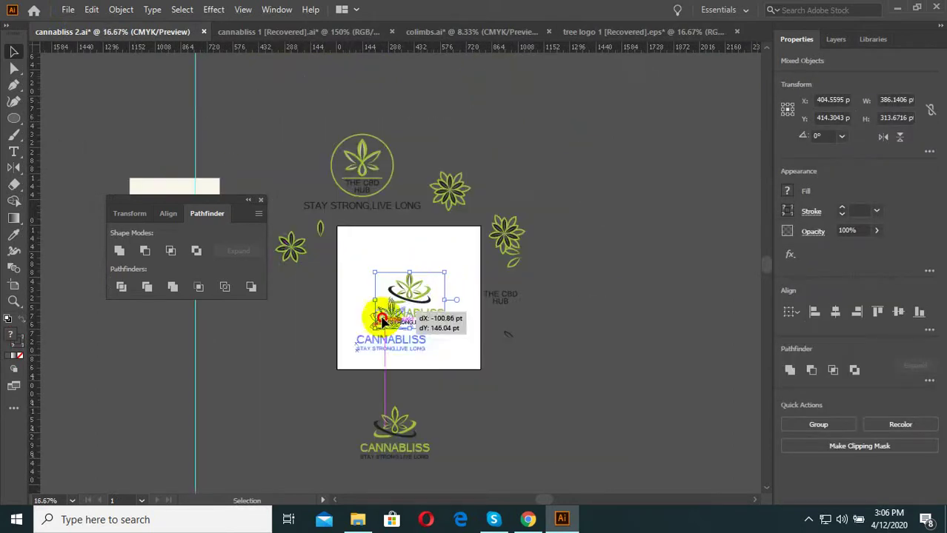
{"action": "left_click_drag", "start_coordinate": [411, 290], "coordinate": [285, 359]}
{"action": "scroll", "coordinate": [368, 291], "scroll_direction": "up", "scroll_amount": 2, "text": "alt"}
{"action": "left_click", "coordinate": [368, 290]}
{"action": "scroll", "coordinate": [385, 311], "scroll_direction": "up", "scroll_amount": 3}
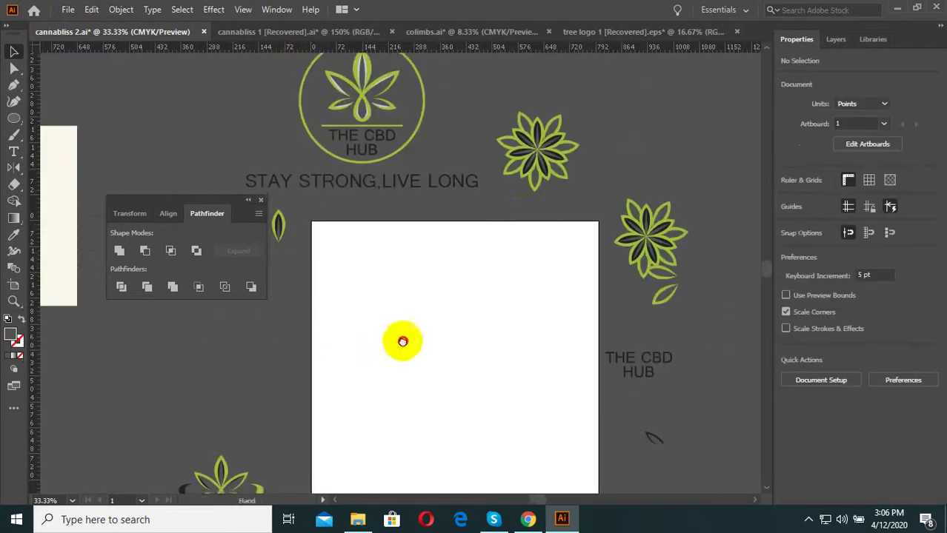
- Copy the green-and-black flower group onto the middle of the artboard
{"action": "left_click", "coordinate": [522, 127]}
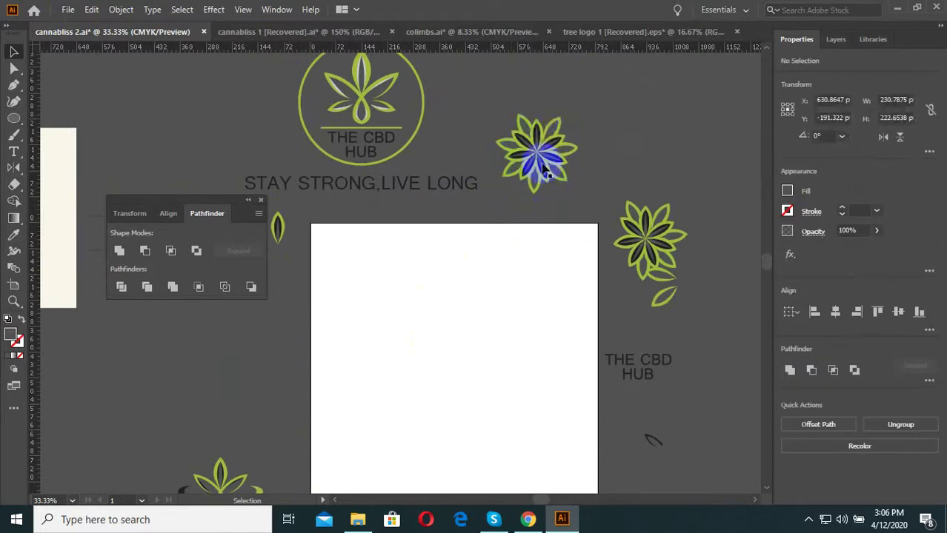
{"action": "left_click", "coordinate": [538, 120]}
{"action": "scroll", "coordinate": [549, 130], "scroll_direction": "up", "scroll_amount": 1, "text": "alt"}
{"action": "scroll", "coordinate": [533, 127], "scroll_direction": "up", "scroll_amount": 1, "text": "alt"}
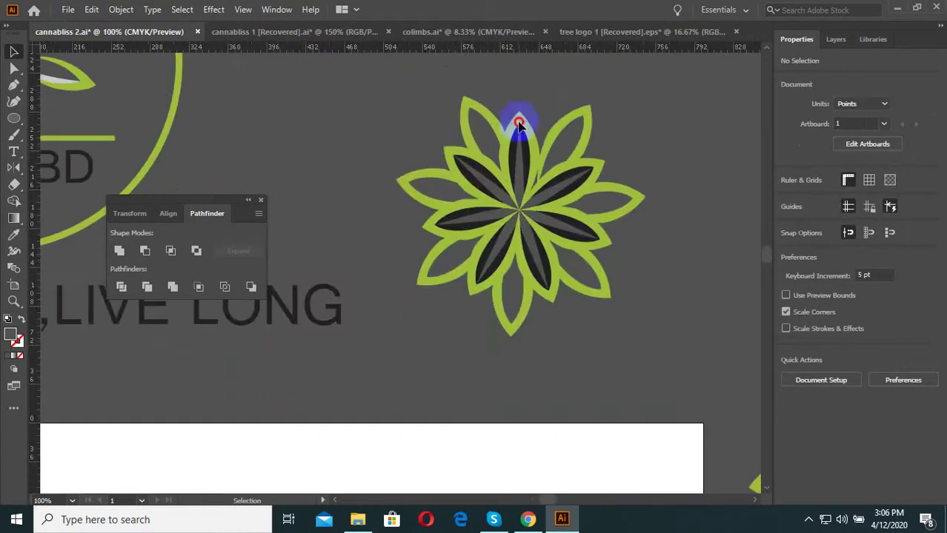
{"action": "left_click", "coordinate": [518, 132]}
{"action": "scroll", "coordinate": [519, 133], "scroll_direction": "down", "scroll_amount": 1}
{"action": "scroll", "coordinate": [519, 134], "scroll_direction": "down", "scroll_amount": 1, "text": "alt"}
{"action": "scroll", "coordinate": [508, 159], "scroll_direction": "down", "scroll_amount": 1, "text": "alt"}
{"action": "left_click_drag", "start_coordinate": [518, 148], "coordinate": [431, 317]}
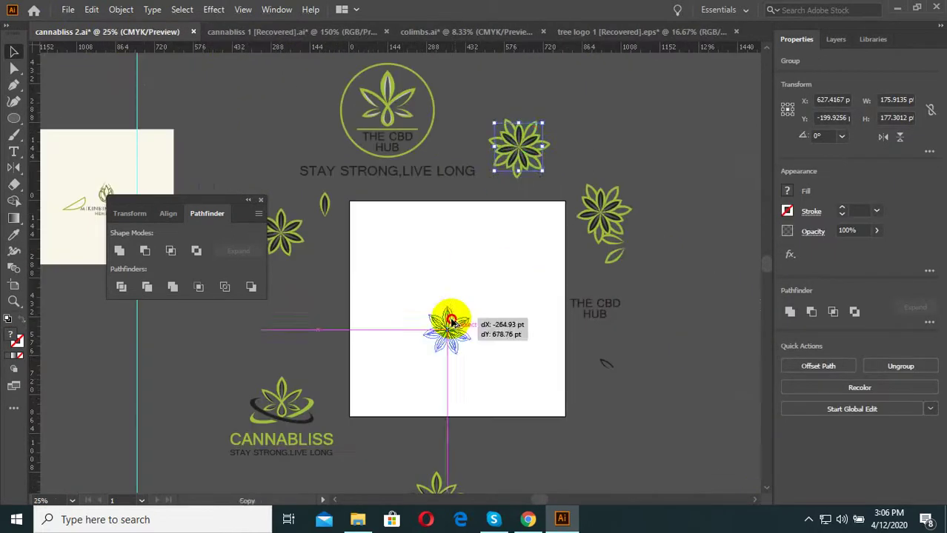
- Ungroup the flower copy into separate petals
{"action": "scroll", "coordinate": [449, 314], "scroll_direction": "up", "scroll_amount": 2, "text": "alt"}
{"action": "left_click", "coordinate": [455, 320]}
{"action": "left_click", "coordinate": [481, 264]}
{"action": "right_click", "coordinate": [473, 256]}
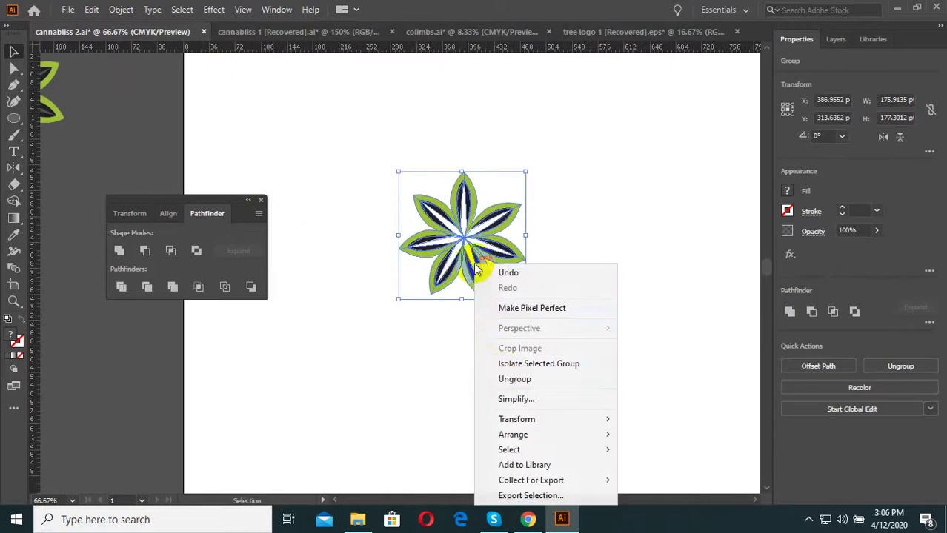
{"action": "left_click", "coordinate": [528, 376]}
- Delete the lower and side petals from the flower copy
{"action": "mouse_move", "coordinate": [527, 376]}
{"action": "left_mouse_down"}
{"action": "mouse_move", "coordinate": [383, 269]}
{"action": "mouse_move", "coordinate": [397, 165]}
{"action": "left_mouse_up"}
{"action": "key", "text": "Delete"}
{"action": "left_click", "coordinate": [489, 256]}
{"action": "key", "text": "Delete"}
{"action": "key", "text": "Delete"}
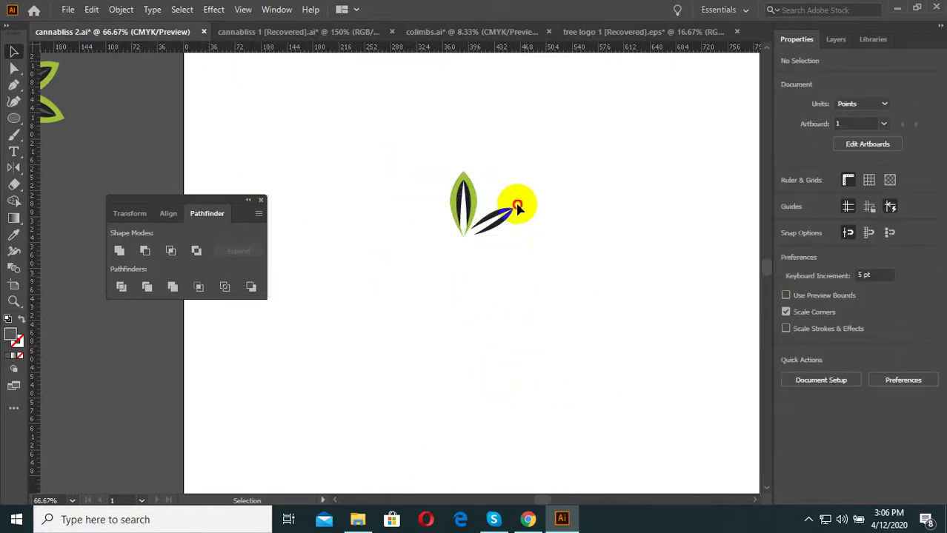
{"action": "left_click", "coordinate": [513, 203]}
{"action": "key", "text": "Delete"}
- Restore the last deleted small petal and select the upright top leaf
{"action": "key", "text": "ctrl+z"}
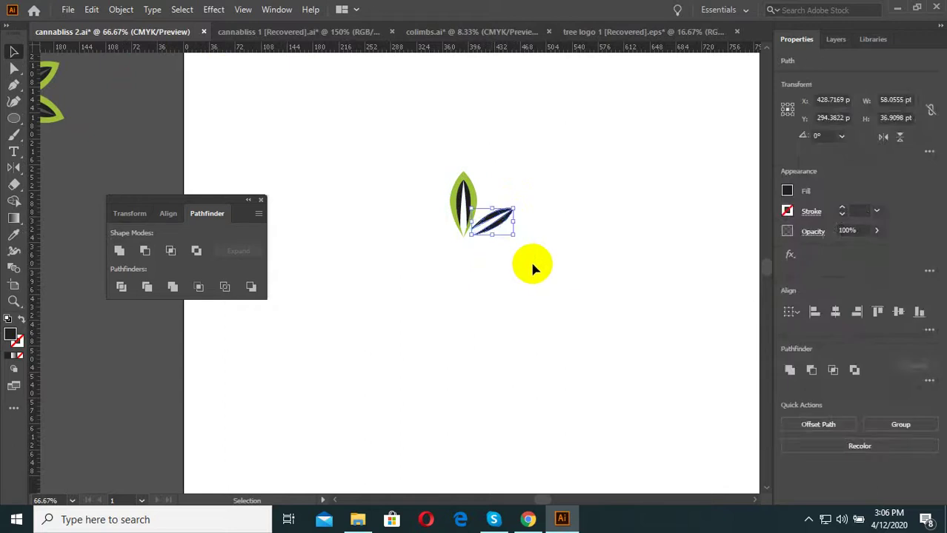
{"action": "mouse_move", "coordinate": [529, 256]}
{"action": "left_mouse_down"}
{"action": "mouse_move", "coordinate": [491, 194]}
{"action": "mouse_move", "coordinate": [597, 143]}
{"action": "left_mouse_up"}
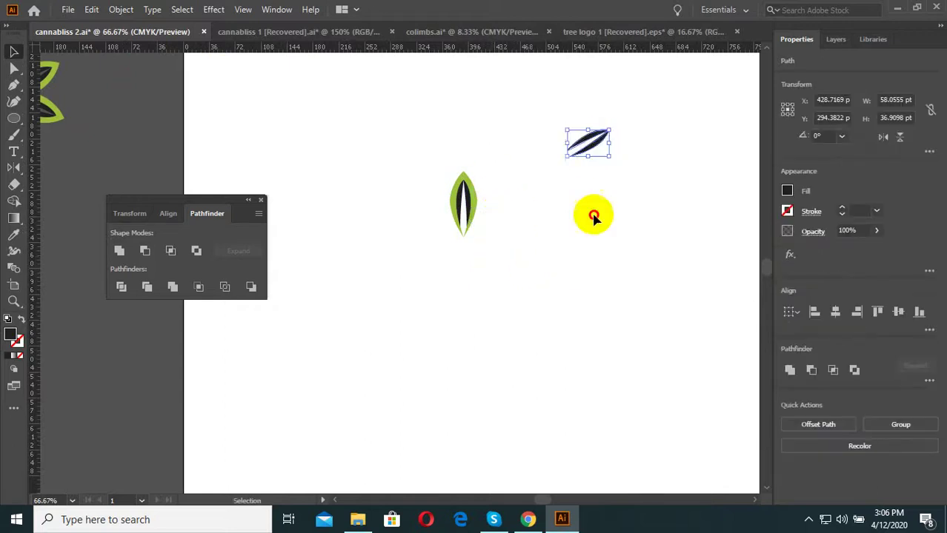
{"action": "left_click", "coordinate": [523, 264]}
{"action": "left_click", "coordinate": [471, 208]}
{"action": "scroll", "coordinate": [478, 213], "scroll_direction": "up", "scroll_amount": 3}
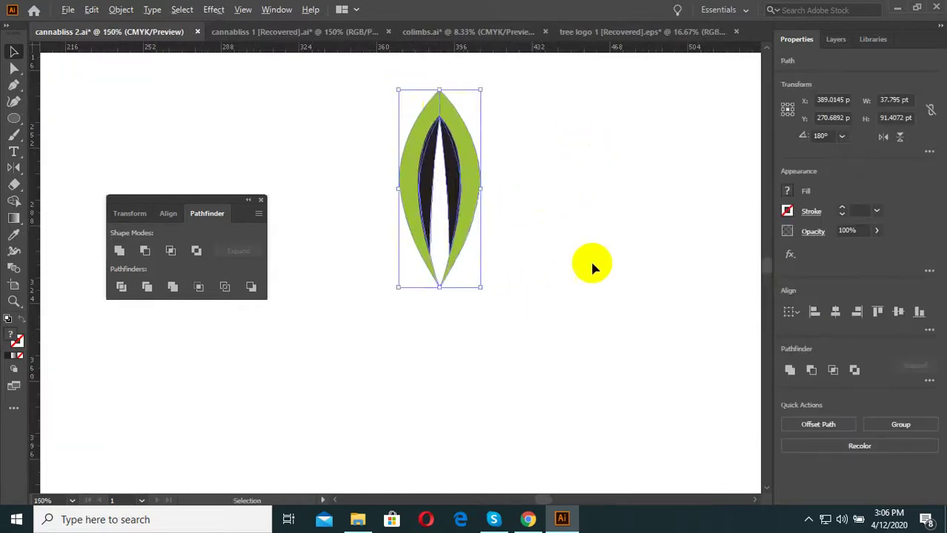
{"action": "scroll", "coordinate": [592, 263], "scroll_direction": "down", "scroll_amount": 2}
- Rotate-copy the leaf 45° around its bottom tip and repeat with Ctrl+D into eight leaves
{"action": "left_click", "coordinate": [12, 121]}
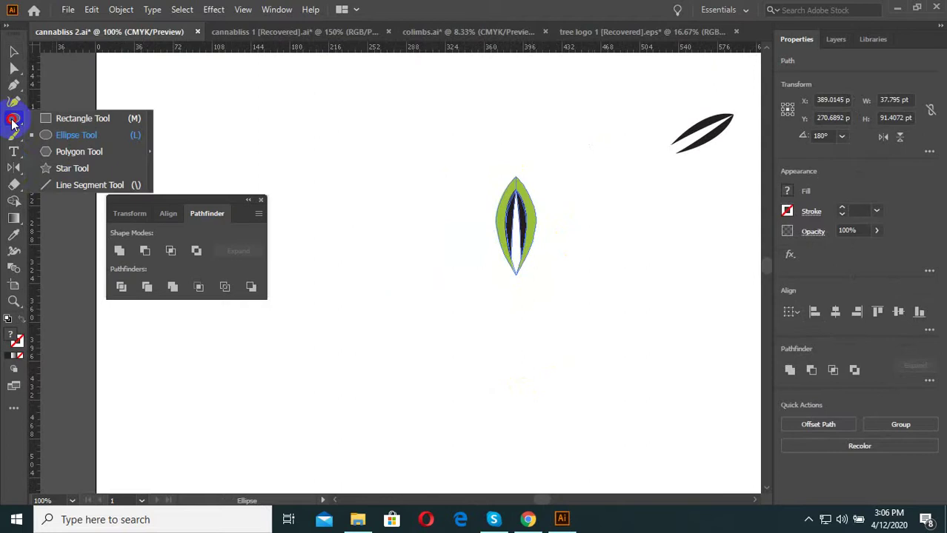
{"action": "left_click", "coordinate": [18, 168]}
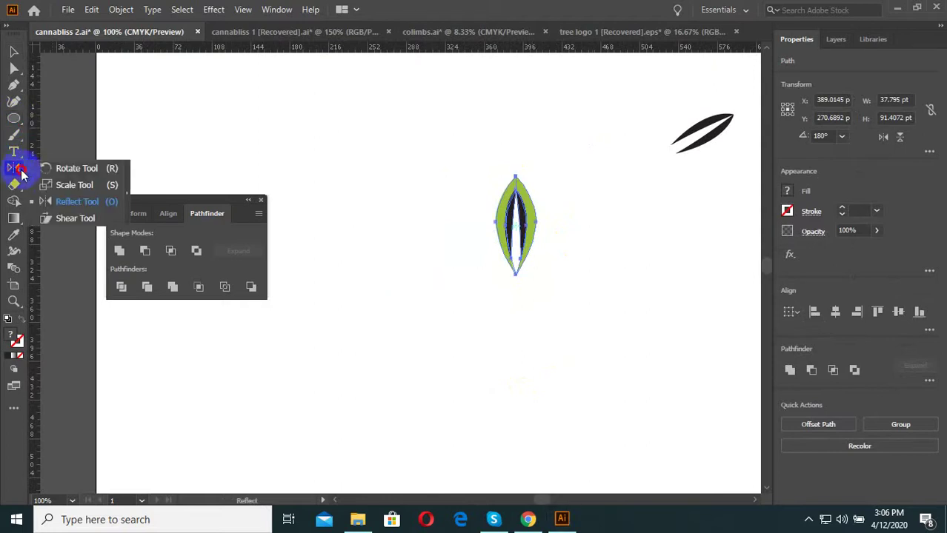
{"action": "left_click", "coordinate": [68, 172]}
{"action": "scroll", "coordinate": [611, 301], "scroll_direction": "up", "scroll_amount": 2}
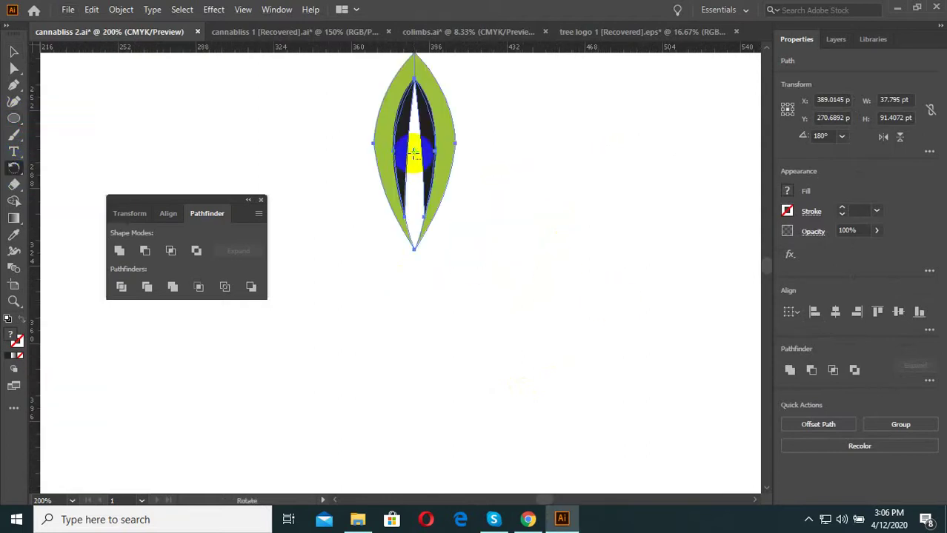
{"action": "left_click_drag", "start_coordinate": [413, 152], "coordinate": [413, 235]}
{"action": "left_click", "coordinate": [416, 249], "text": "alt"}
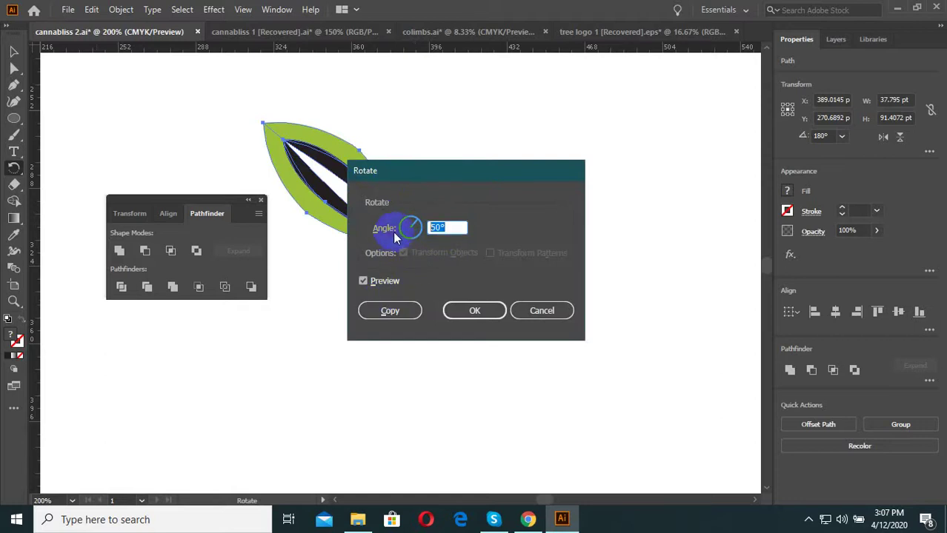
{"action": "left_click", "coordinate": [386, 282]}
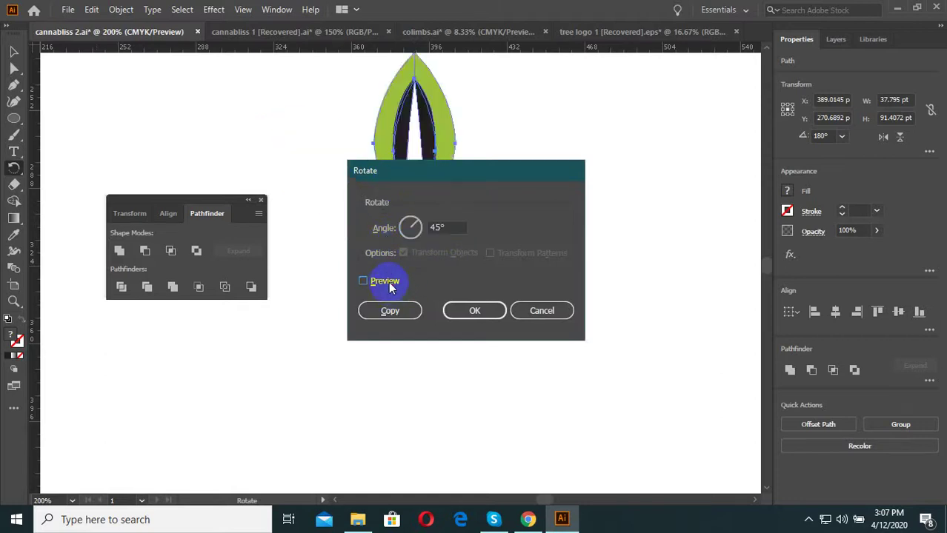
{"action": "left_click", "coordinate": [390, 310]}
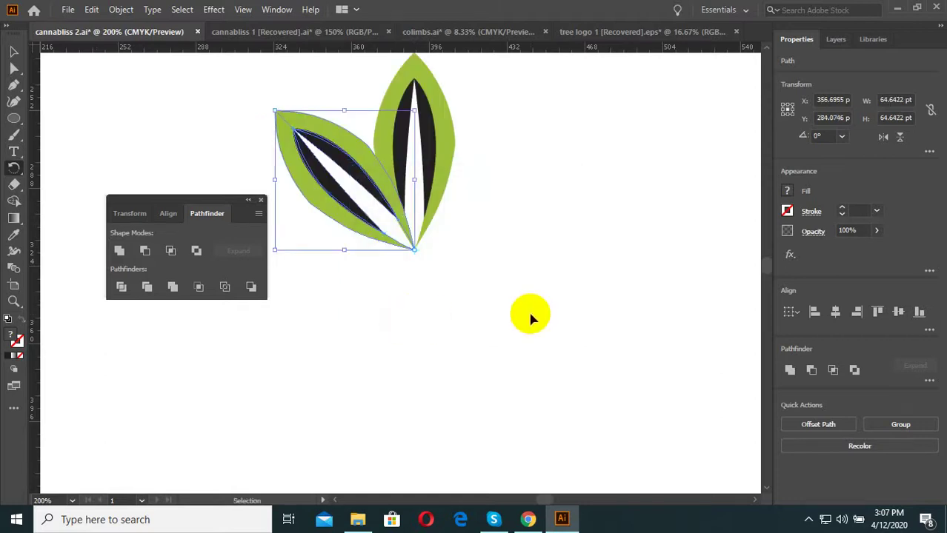
{"action": "key", "text": "ctrl+d"}
{"action": "key", "text": "ctrl+d"}
{"action": "key", "text": "ctrl+d"}
{"action": "key", "text": "ctrl+d"}
{"action": "key", "text": "ctrl+d"}
{"action": "key", "text": "ctrl+d"}
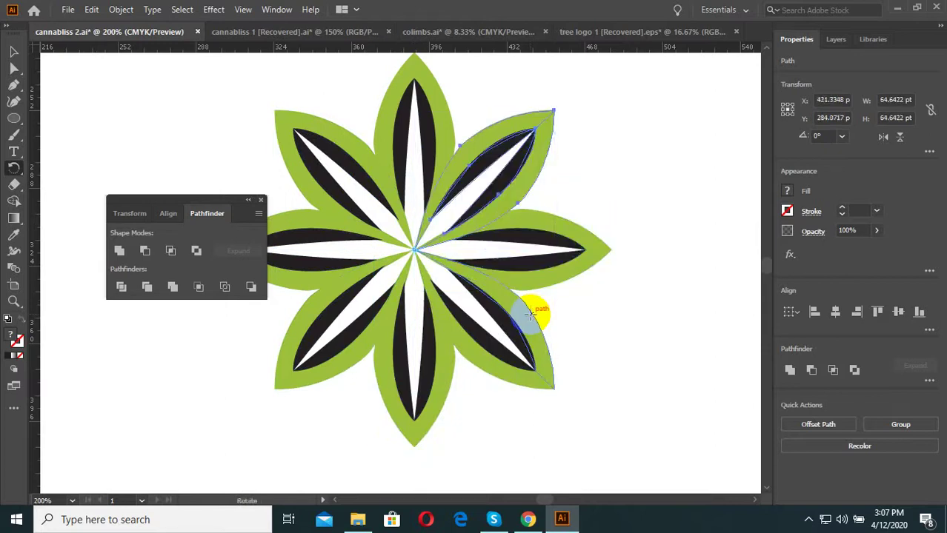
{"action": "scroll", "coordinate": [540, 312], "scroll_direction": "down", "scroll_amount": 1}
{"action": "scroll", "coordinate": [595, 313], "scroll_direction": "down", "scroll_amount": 1}
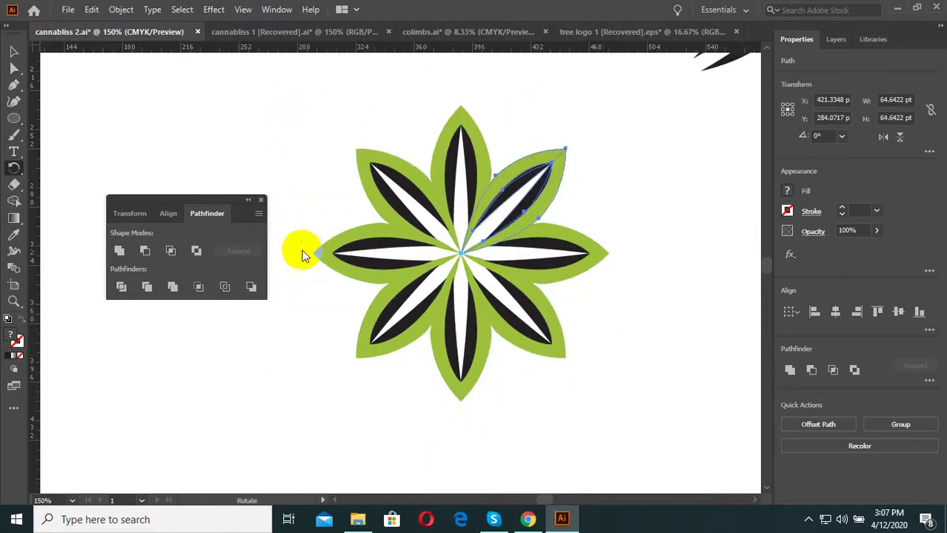
- Group the eight flower leaves and pick out the upper-right leaf inside the group
{"action": "left_click_drag", "start_coordinate": [638, 412], "coordinate": [348, 164]}
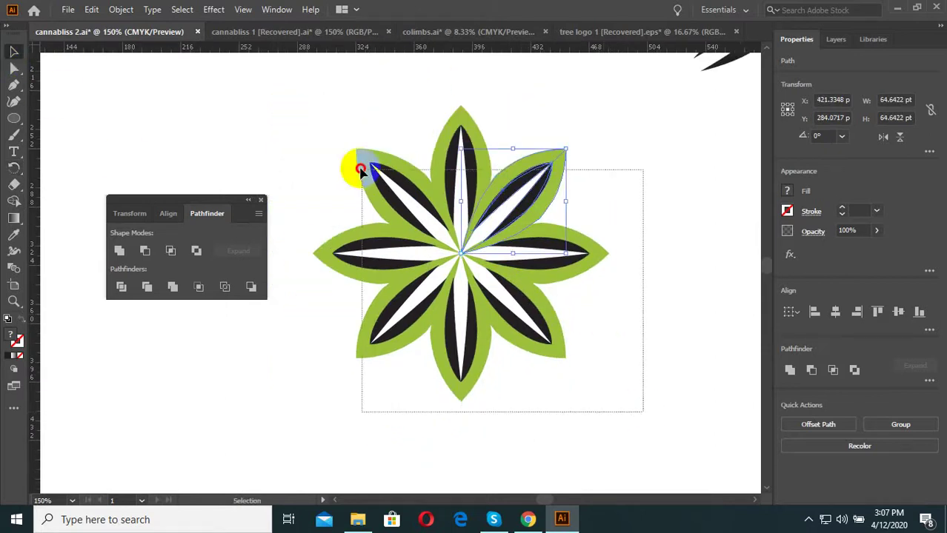
{"action": "right_click", "coordinate": [480, 150]}
{"action": "left_click", "coordinate": [513, 235]}
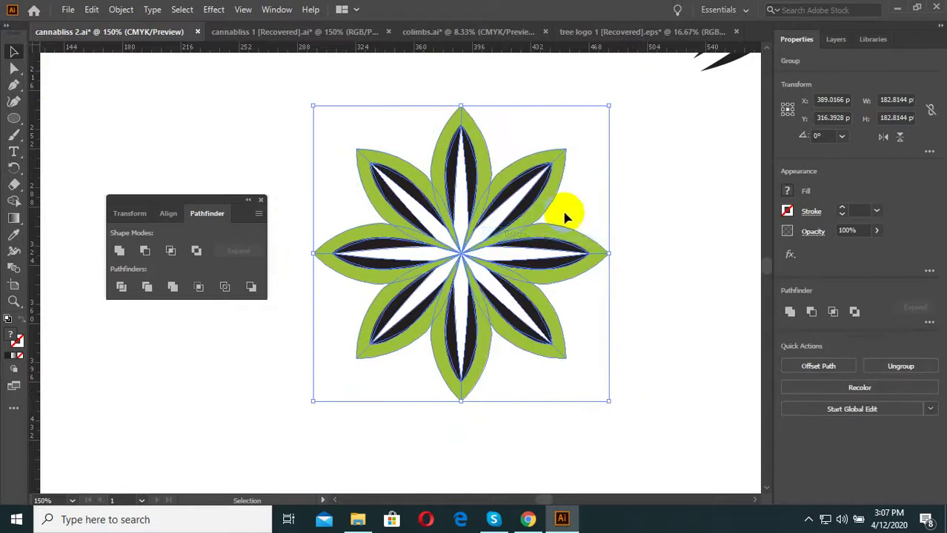
{"action": "double_click", "coordinate": [552, 170]}
{"action": "left_click", "coordinate": [533, 145]}
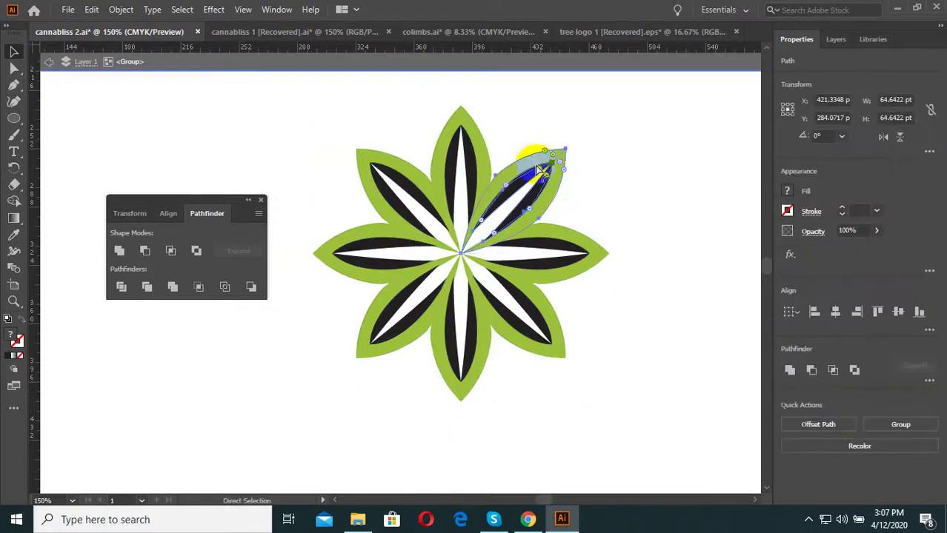
{"action": "key", "text": "Escape"}
{"action": "key", "text": "ctrl+z"}
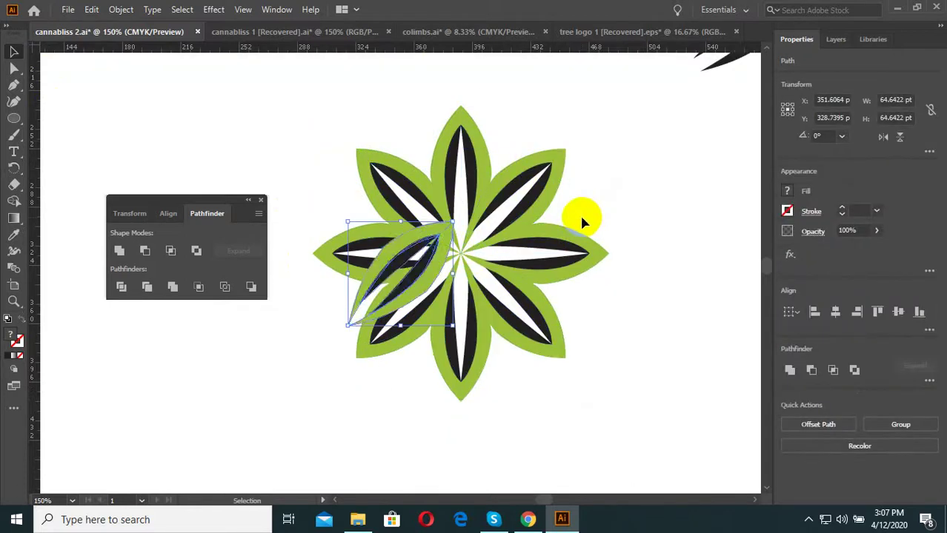
- Move the upper-right leaf up and rotate it to stand more upright above the flower
{"action": "left_click_drag", "start_coordinate": [446, 255], "coordinate": [548, 138]}
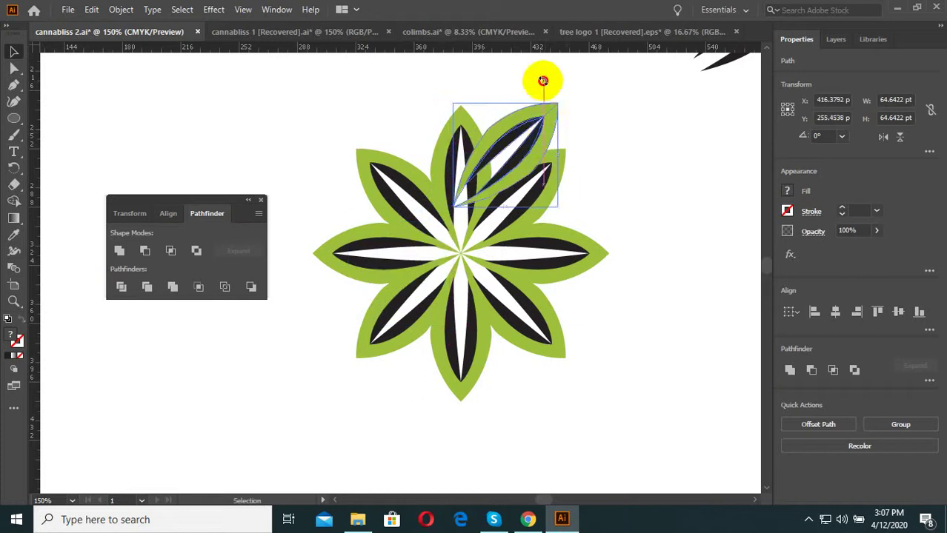
{"action": "left_click_drag", "start_coordinate": [566, 94], "coordinate": [537, 81]}
{"action": "scroll", "coordinate": [522, 115], "scroll_direction": "up", "scroll_amount": 2}
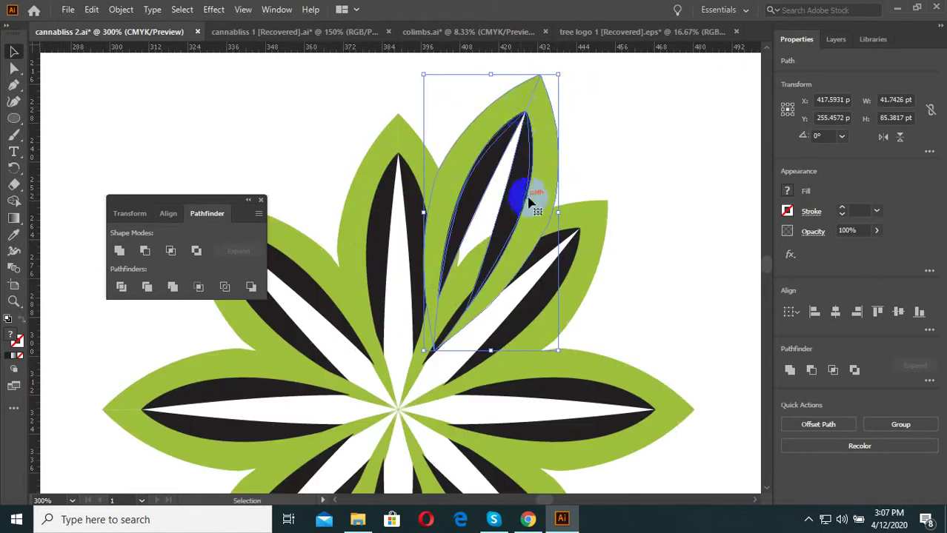
{"action": "left_click_drag", "start_coordinate": [535, 201], "coordinate": [545, 169]}
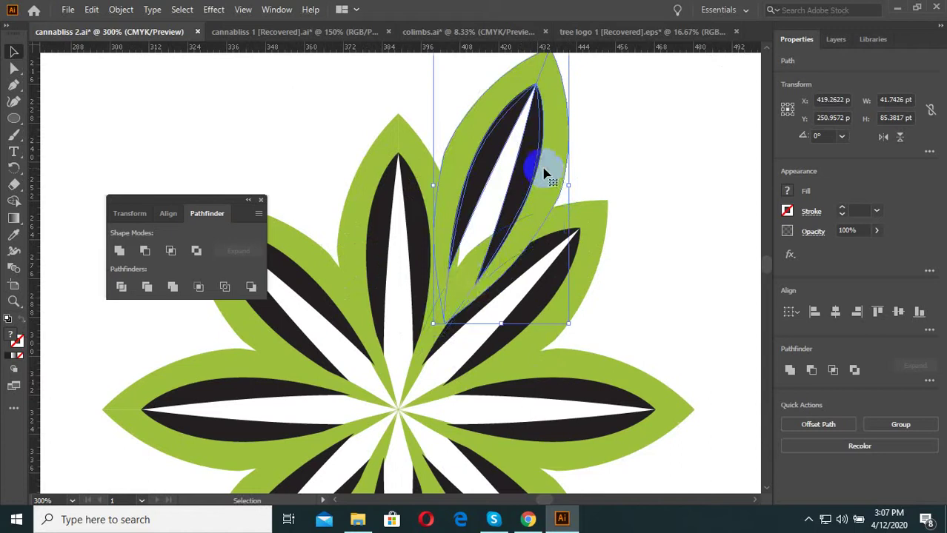
{"action": "scroll", "coordinate": [507, 222], "scroll_direction": "up", "scroll_amount": 2}
{"action": "left_click_drag", "start_coordinate": [583, 121], "coordinate": [571, 121]}
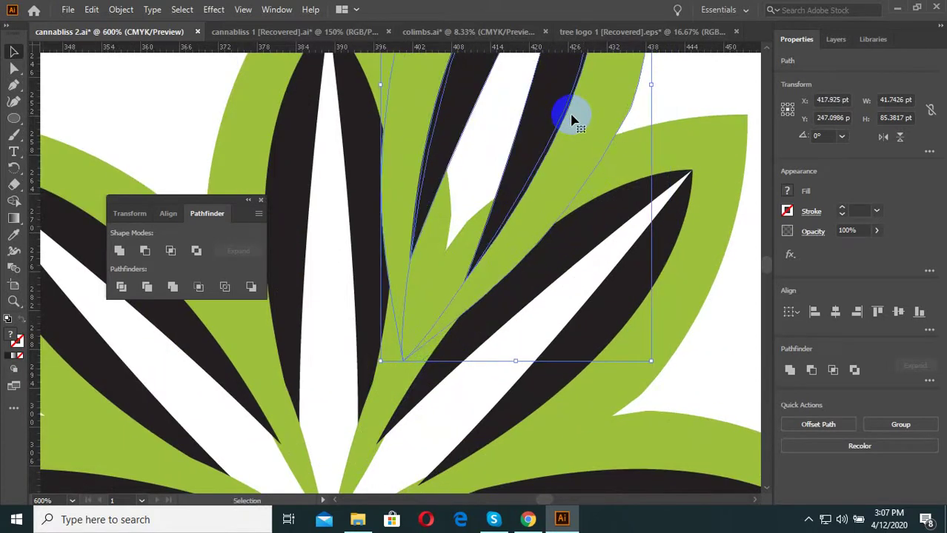
{"action": "scroll", "coordinate": [404, 359], "scroll_direction": "up", "scroll_amount": 2}
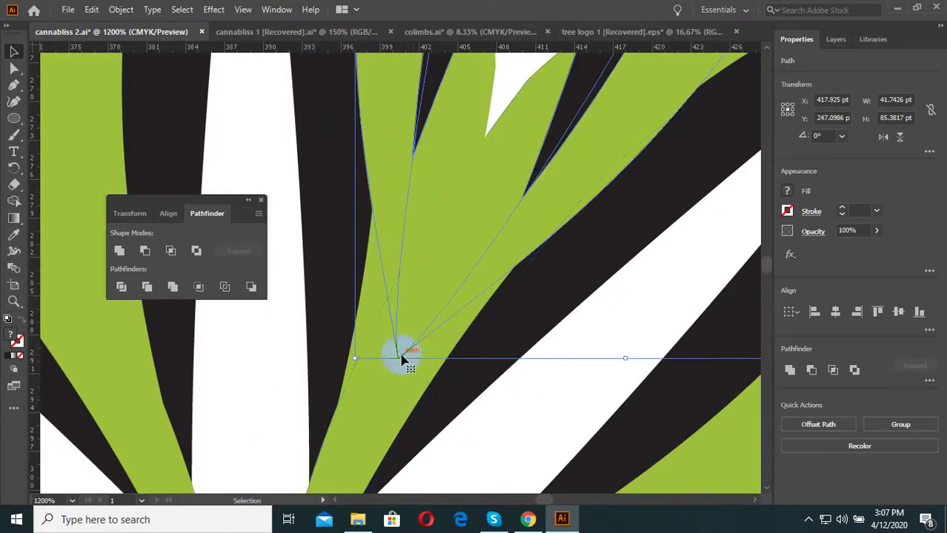
{"action": "scroll", "coordinate": [410, 360], "scroll_direction": "down", "scroll_amount": 3}
- Regroup the raised leaf's shapes with the flower's leaves and deselect
{"action": "left_click", "coordinate": [454, 215]}
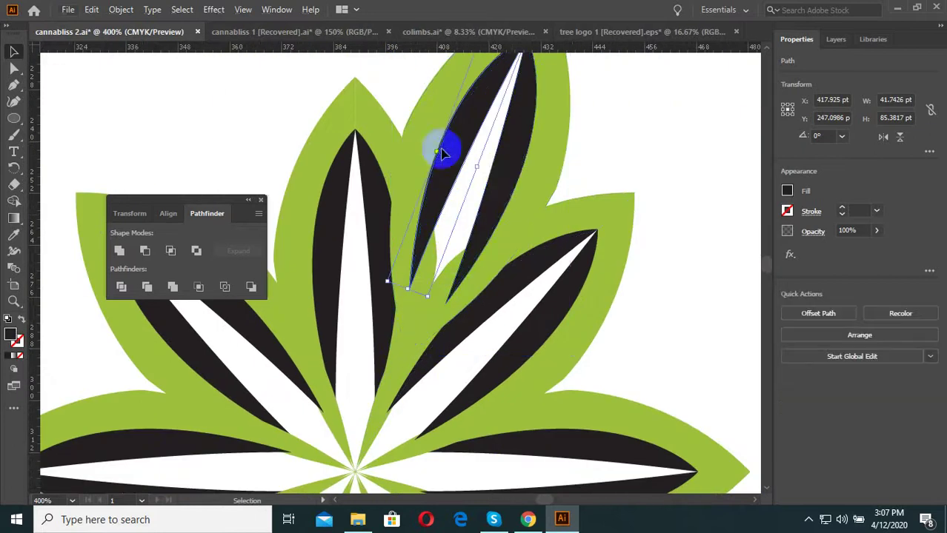
{"action": "scroll", "coordinate": [567, 152], "scroll_direction": "down", "scroll_amount": 2}
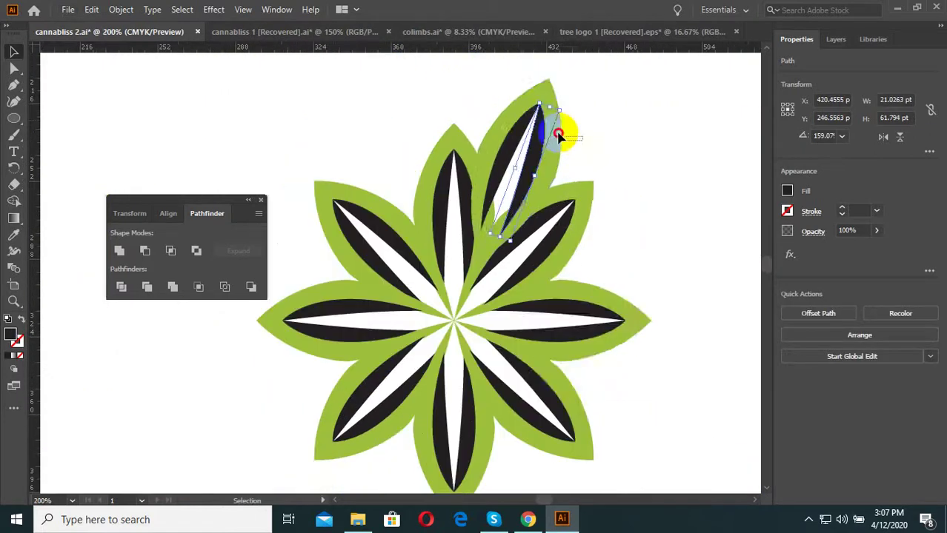
{"action": "left_click", "coordinate": [518, 124]}
{"action": "right_click", "coordinate": [518, 124]}
{"action": "left_click", "coordinate": [541, 212]}
{"action": "left_click", "coordinate": [490, 270]}
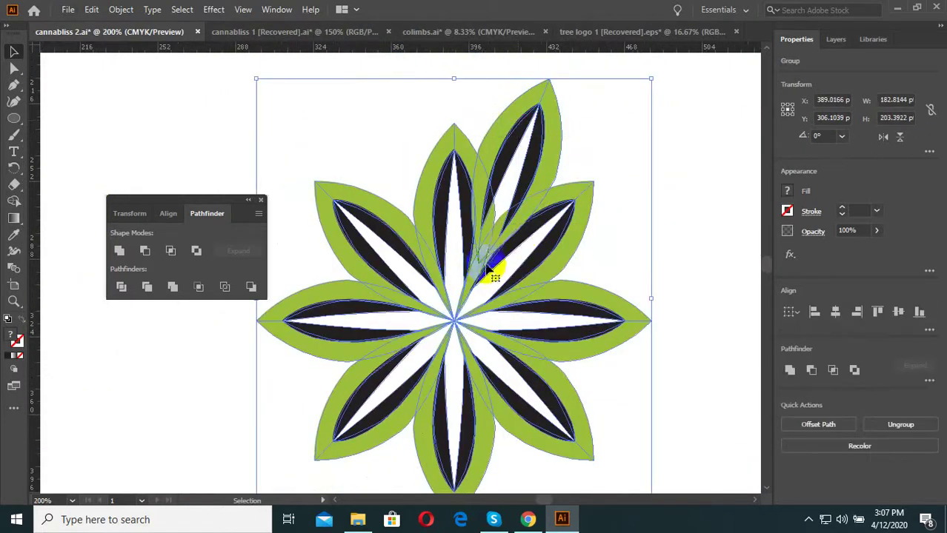
{"action": "scroll", "coordinate": [521, 237], "scroll_direction": "up", "scroll_amount": 1}
{"action": "scroll", "coordinate": [448, 281], "scroll_direction": "up", "scroll_amount": 1}
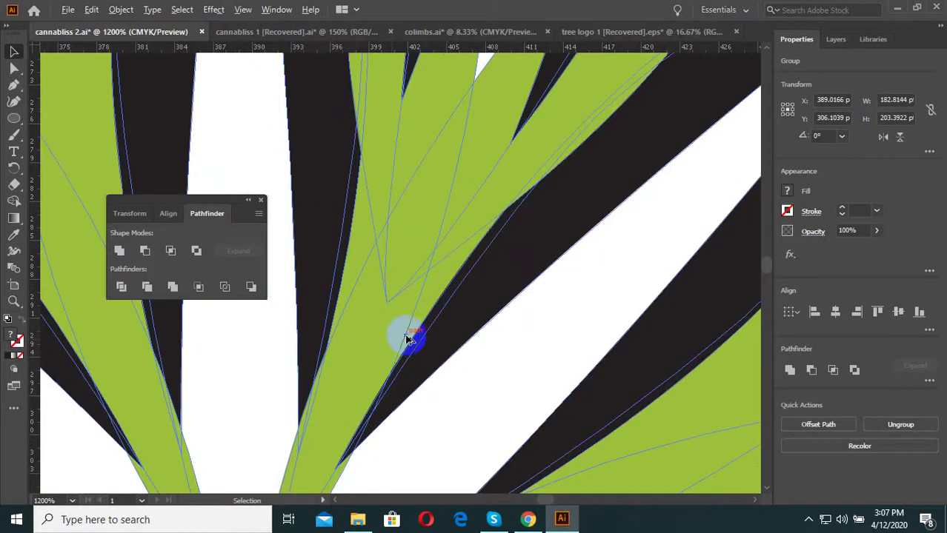
{"action": "scroll", "coordinate": [409, 338], "scroll_direction": "down", "scroll_amount": 3}
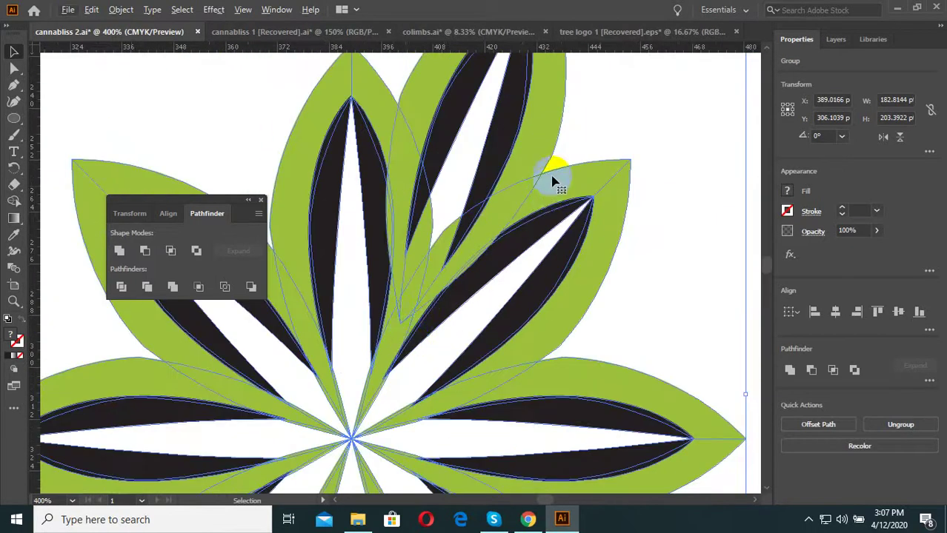
{"action": "scroll", "coordinate": [454, 251], "scroll_direction": "up", "scroll_amount": 1}
{"action": "scroll", "coordinate": [450, 312], "scroll_direction": "down", "scroll_amount": 2}
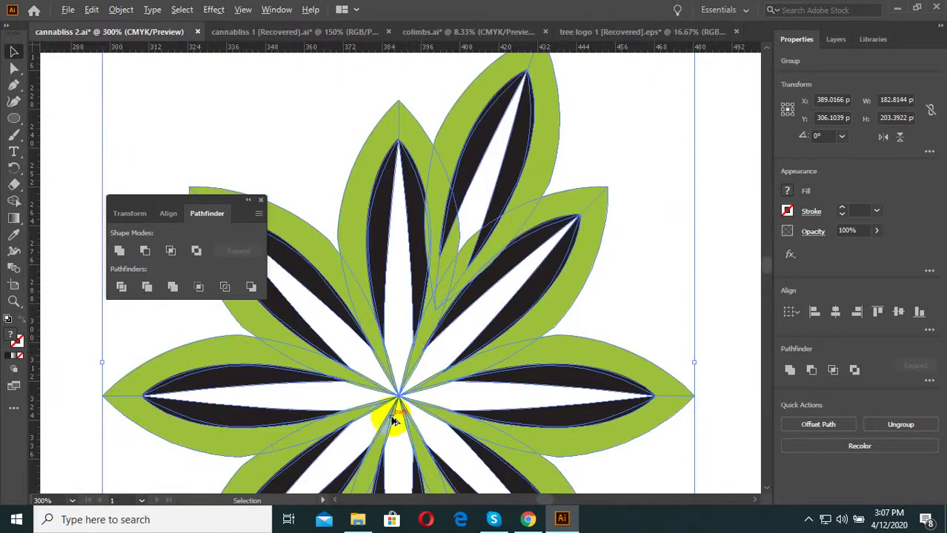
{"action": "scroll", "coordinate": [486, 358], "scroll_direction": "down", "scroll_amount": 1}
{"action": "left_click", "coordinate": [564, 211]}
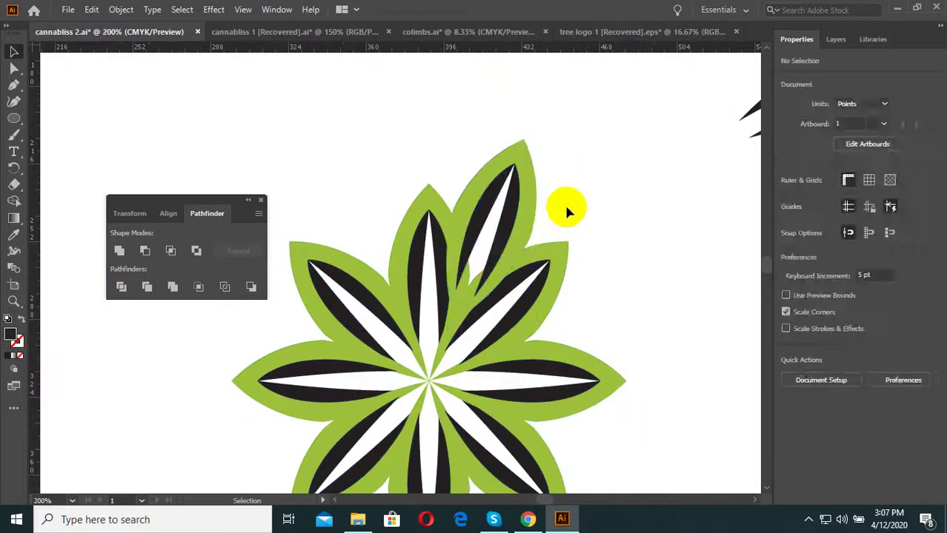
- Send the raised leaf to the back, behind the other leaves
{"action": "left_click", "coordinate": [516, 208]}
{"action": "right_click", "coordinate": [531, 178]}
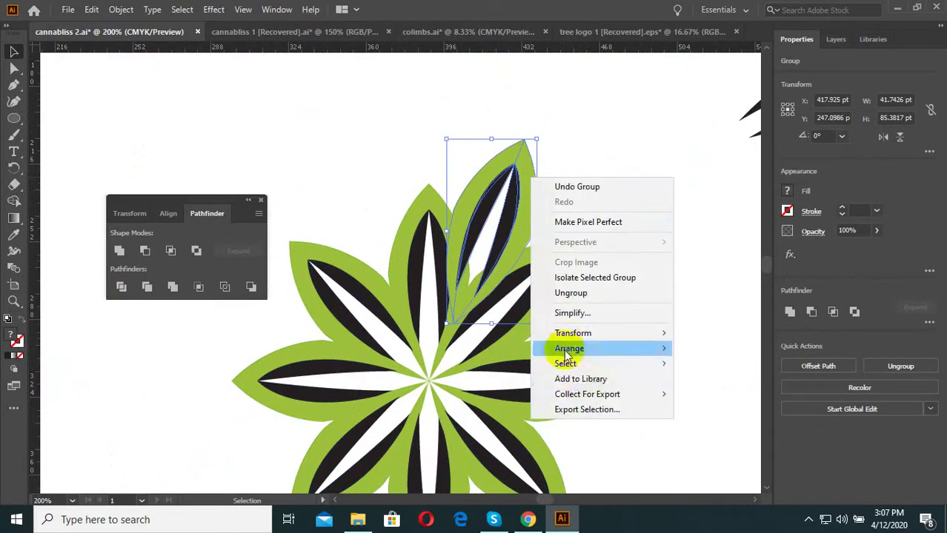
{"action": "mouse_move", "coordinate": [568, 348]}
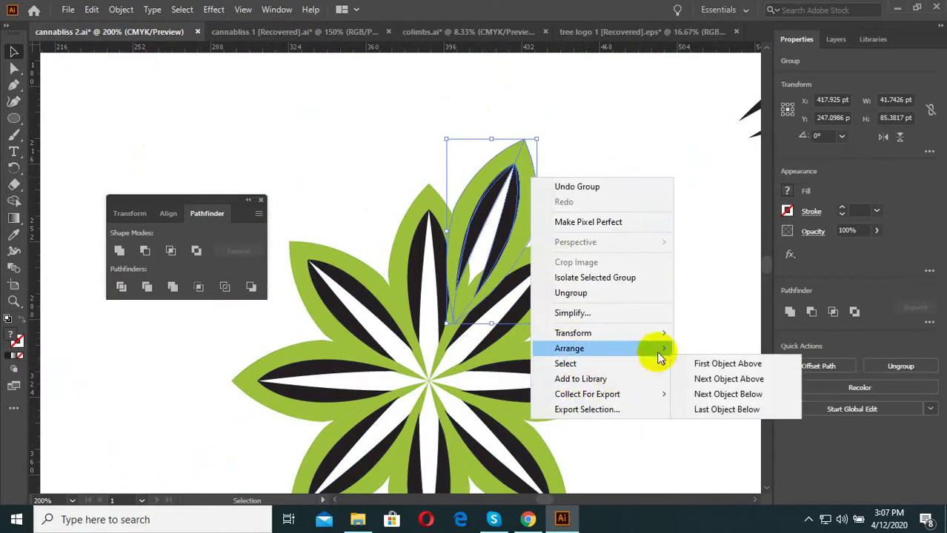
{"action": "left_click", "coordinate": [729, 392]}
{"action": "left_click", "coordinate": [596, 376]}
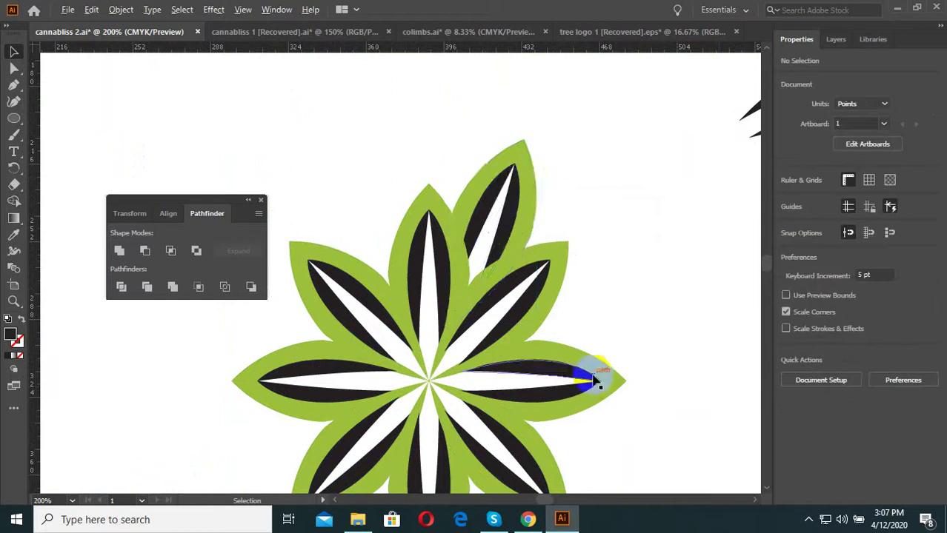
{"action": "scroll", "coordinate": [596, 379], "scroll_direction": "down", "scroll_amount": 2}
- Nudge the raised leaf slightly higher and to the right, then reselect it
{"action": "left_click", "coordinate": [540, 290]}
{"action": "scroll", "coordinate": [585, 268], "scroll_direction": "up", "scroll_amount": 2}
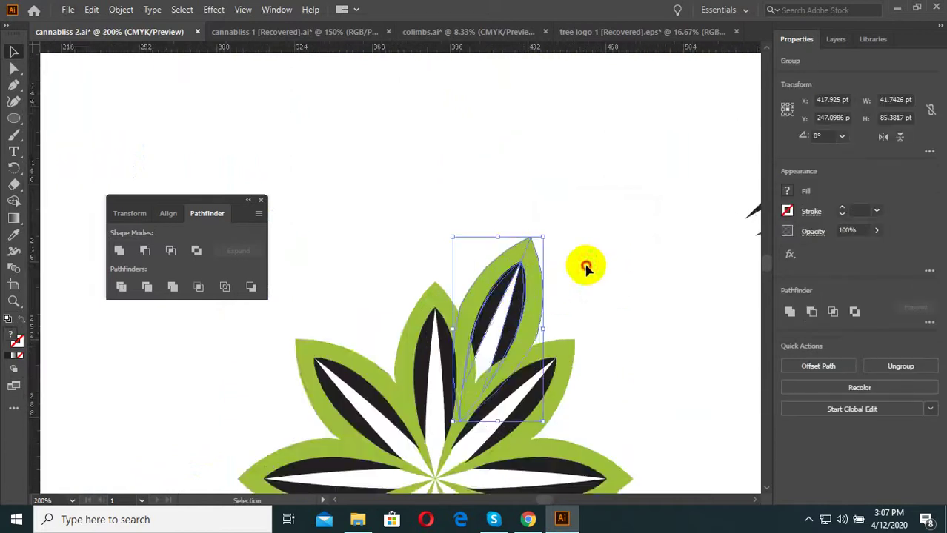
{"action": "scroll", "coordinate": [523, 308], "scroll_direction": "up", "scroll_amount": 2}
{"action": "left_click_drag", "start_coordinate": [540, 294], "coordinate": [546, 270]}
{"action": "scroll", "coordinate": [546, 270], "scroll_direction": "down", "scroll_amount": 2}
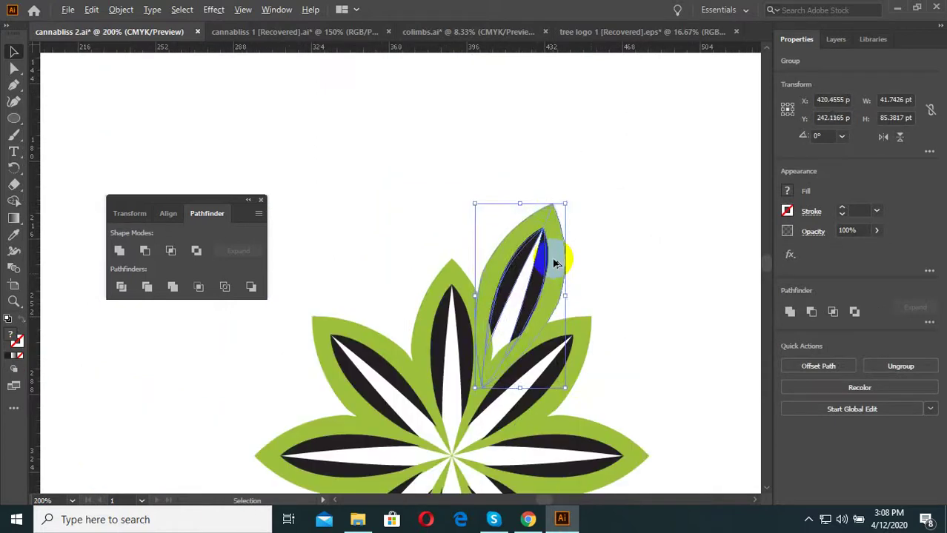
{"action": "left_click", "coordinate": [589, 268]}
{"action": "scroll", "coordinate": [588, 269], "scroll_direction": "down", "scroll_amount": 3}
{"action": "scroll", "coordinate": [620, 268], "scroll_direction": "up", "scroll_amount": 2}
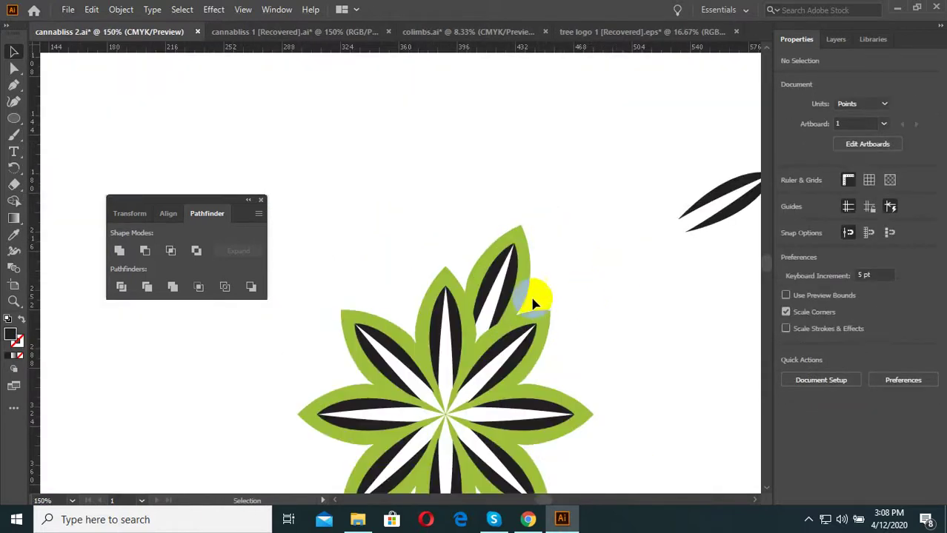
{"action": "left_click", "coordinate": [478, 230]}
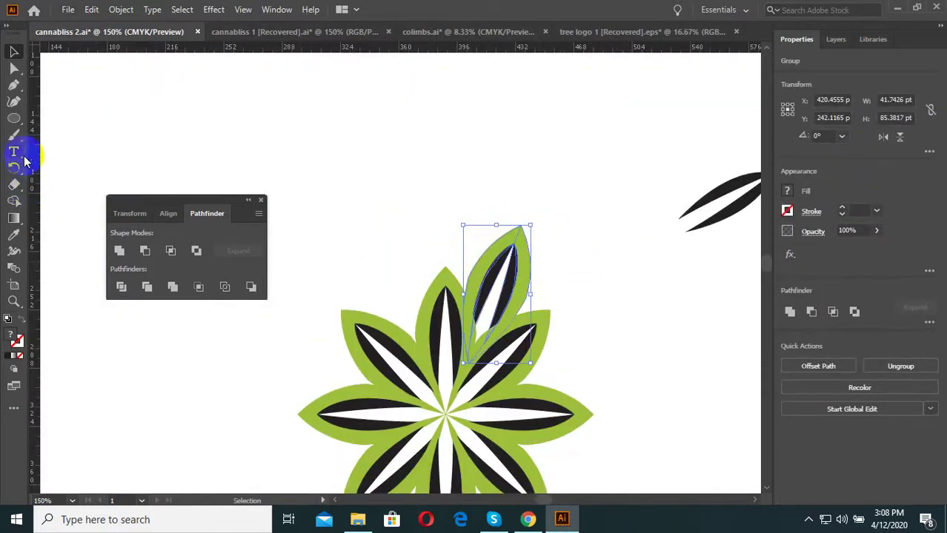
- Rotate-copy the raised leaf around the flower centre and repeat with Ctrl+D, then deselect
{"action": "left_click_drag", "start_coordinate": [14, 176], "coordinate": [45, 177]}
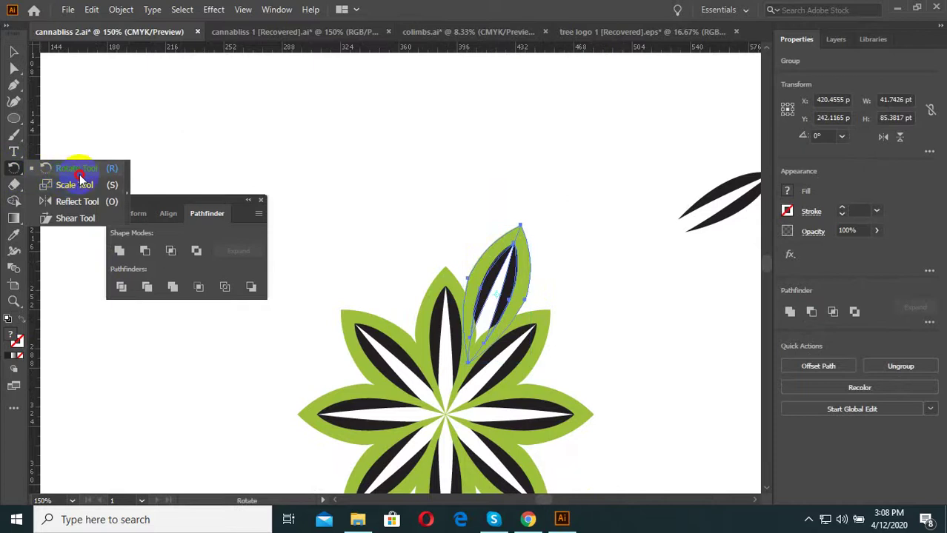
{"action": "left_click", "coordinate": [77, 169]}
{"action": "scroll", "coordinate": [563, 222], "scroll_direction": "down", "scroll_amount": 2}
{"action": "scroll", "coordinate": [545, 250], "scroll_direction": "up", "scroll_amount": 3}
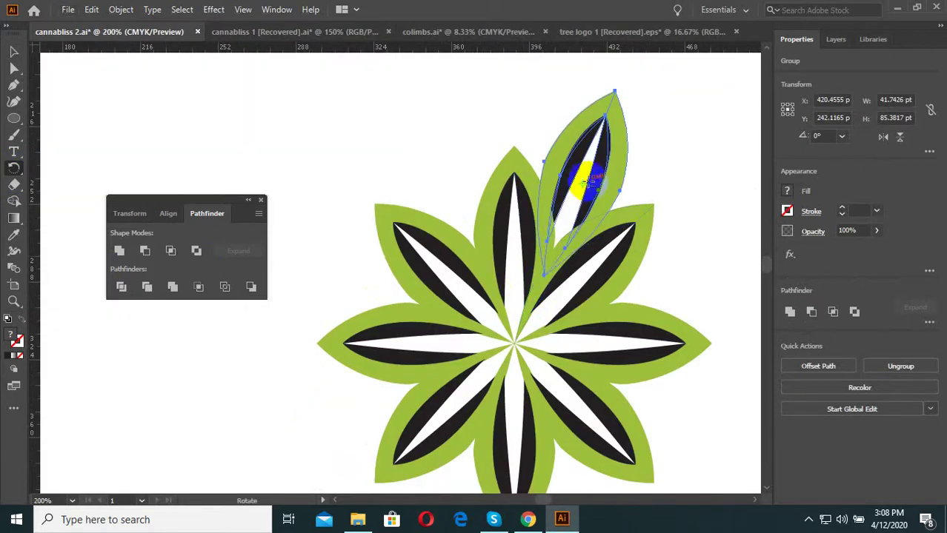
{"action": "left_click", "coordinate": [531, 334]}
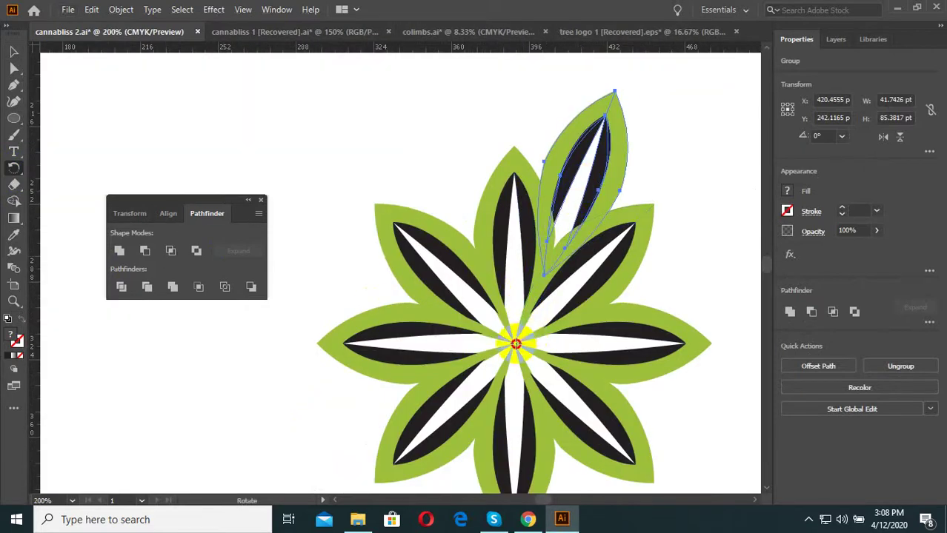
{"action": "left_click", "coordinate": [515, 343], "text": "alt"}
{"action": "left_click", "coordinate": [380, 307]}
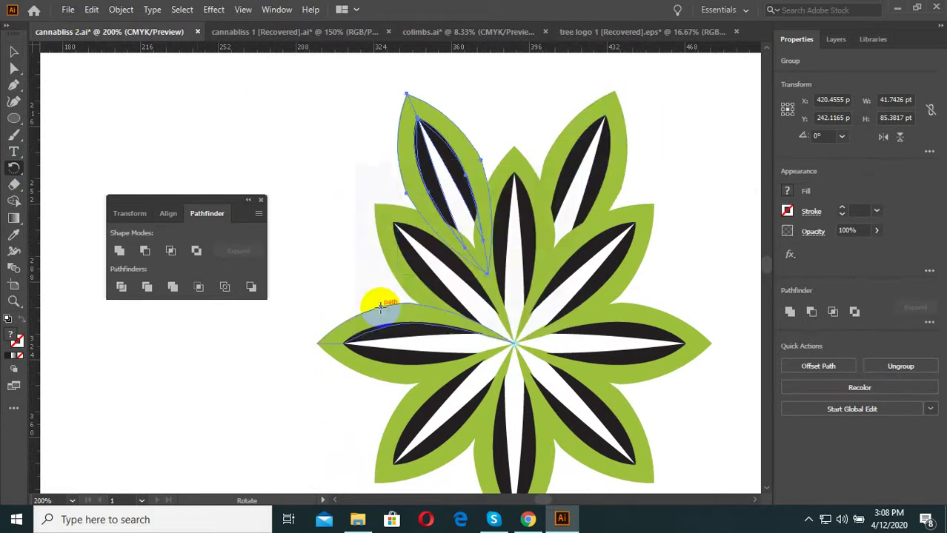
{"action": "key", "text": "ctrl+d"}
{"action": "key", "text": "ctrl+d"}
{"action": "key", "text": "ctrl+d"}
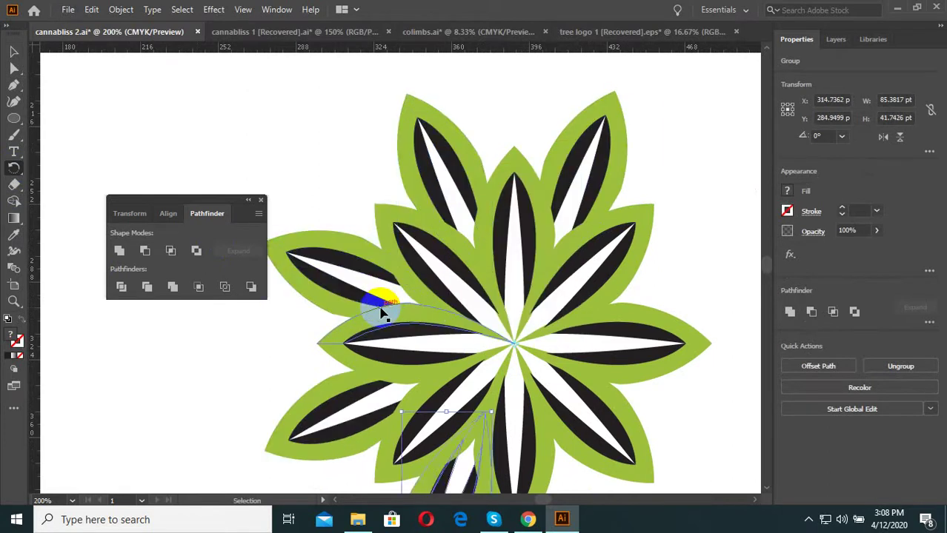
{"action": "key", "text": "ctrl+d"}
{"action": "key", "text": "ctrl+d"}
{"action": "key", "text": "ctrl+d"}
{"action": "key", "text": "ctrl+d"}
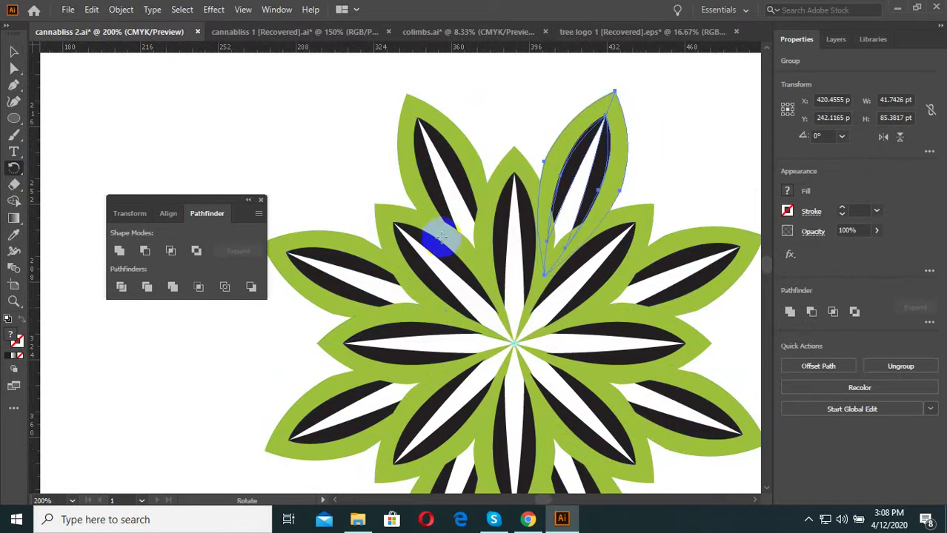
{"action": "key", "text": "ctrl+shift+a"}
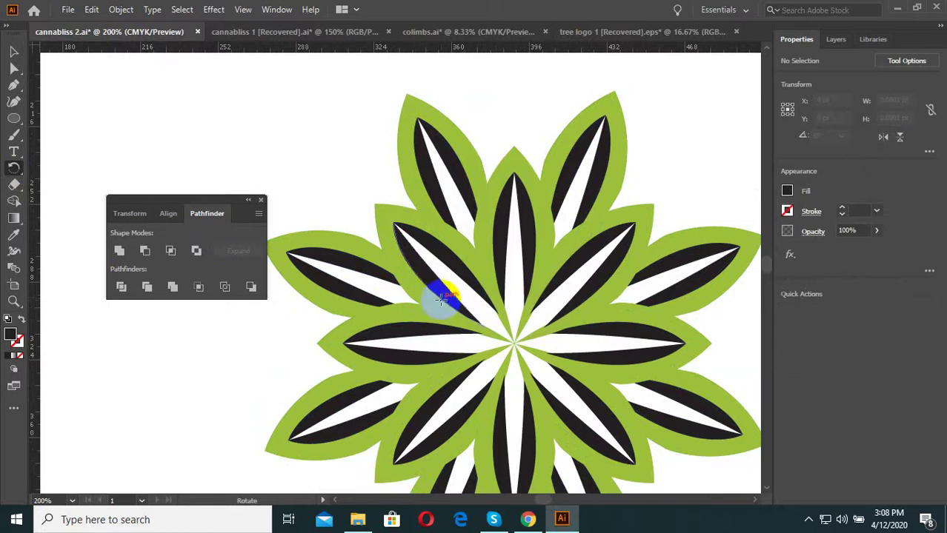
{"action": "key", "text": "ctrl+minus"}
{"action": "key", "text": "ctrl+minus"}
{"action": "key", "text": "ctrl+plus"}
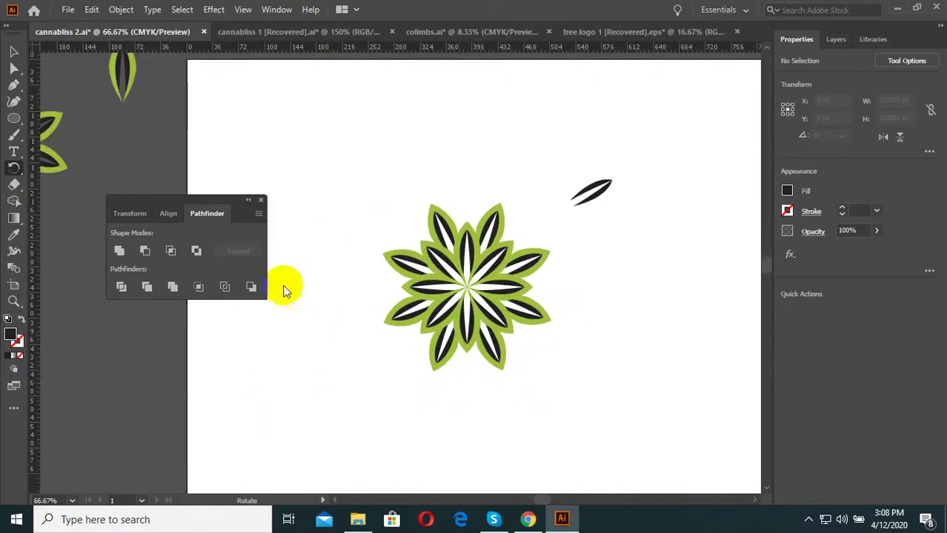
{"action": "left_click", "coordinate": [14, 52]}
{"action": "scroll", "coordinate": [409, 201], "scroll_direction": "up", "scroll_amount": 2}
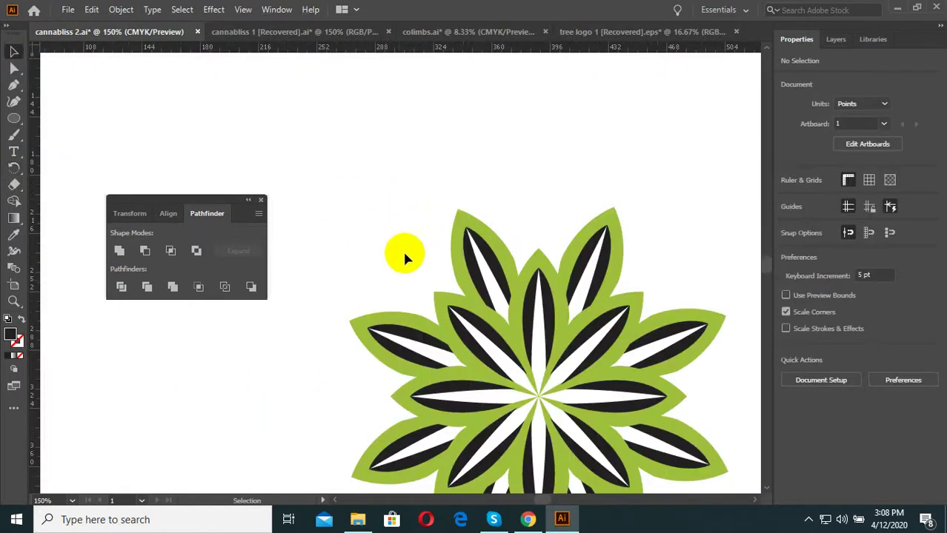
{"action": "left_click", "coordinate": [372, 366]}
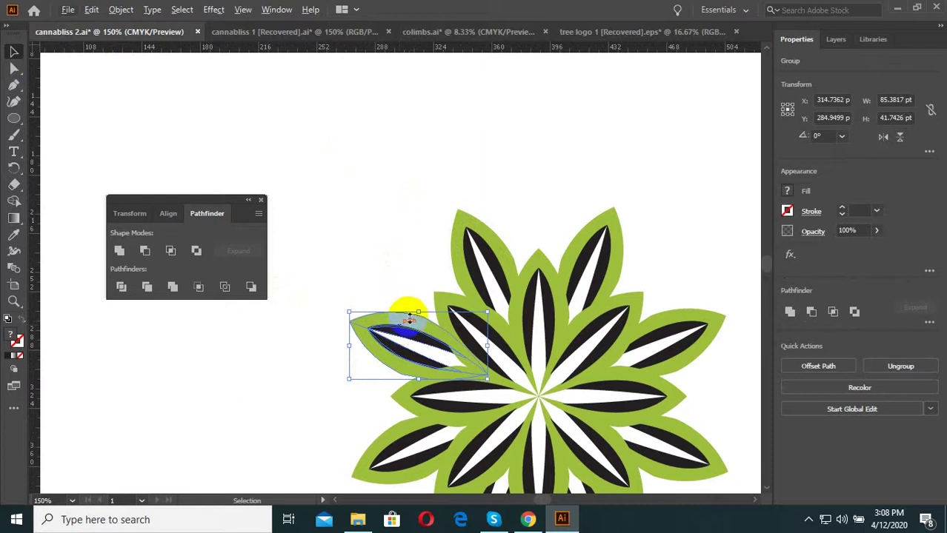
{"action": "key", "text": "ctrl+minus"}
{"action": "key", "text": "ctrl+minus"}
{"action": "left_click_drag", "start_coordinate": [644, 218], "coordinate": [518, 326]}
{"action": "left_click_drag", "start_coordinate": [618, 207], "coordinate": [404, 441]}
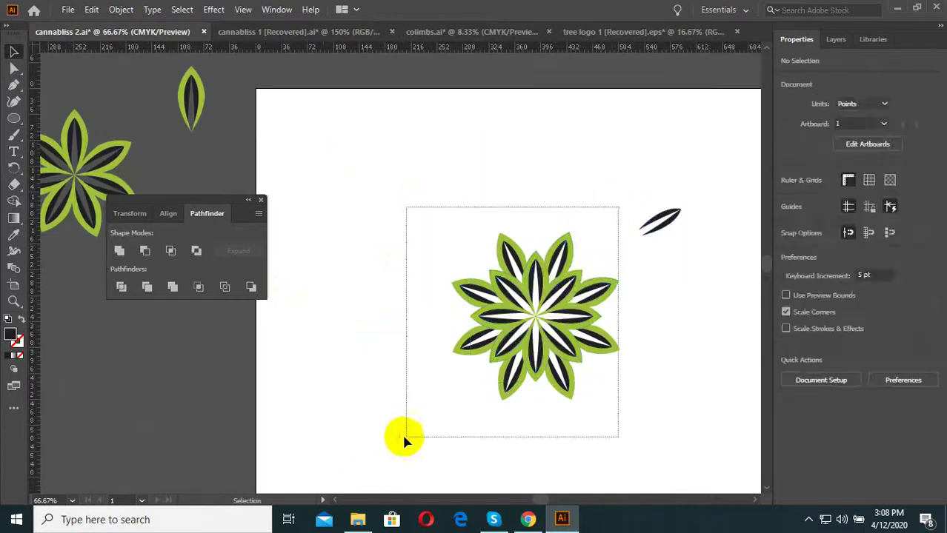
{"action": "key", "text": "ctrl+plus"}
{"action": "right_click", "coordinate": [557, 207]}
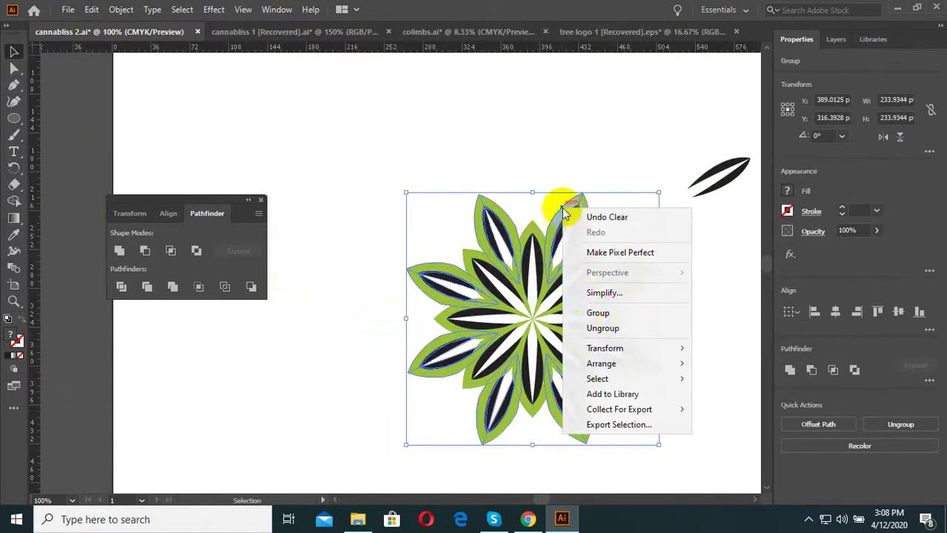
{"action": "left_click", "coordinate": [592, 311]}
{"action": "scroll", "coordinate": [503, 256], "scroll_direction": "down", "scroll_amount": 1}
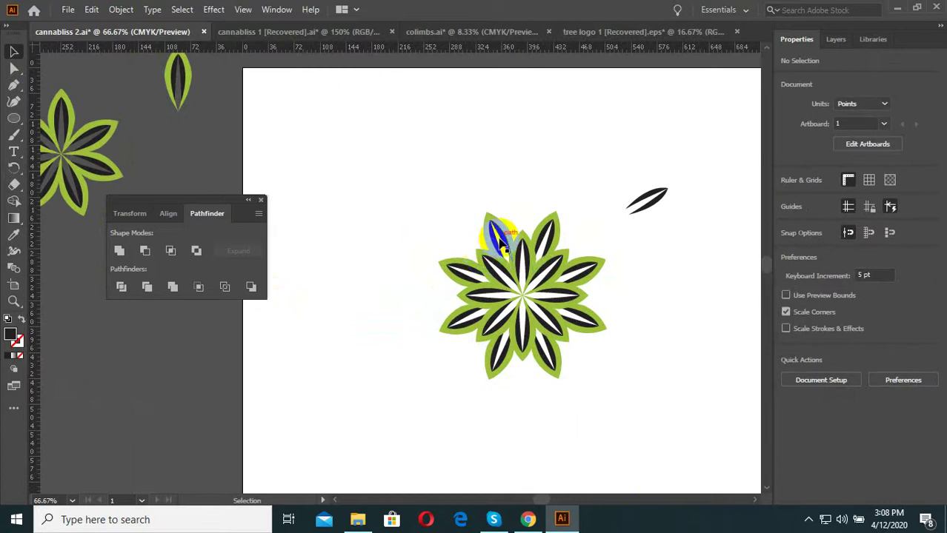
{"action": "double_click", "coordinate": [501, 219]}
{"action": "left_click", "coordinate": [500, 219]}
{"action": "key", "text": "a"}
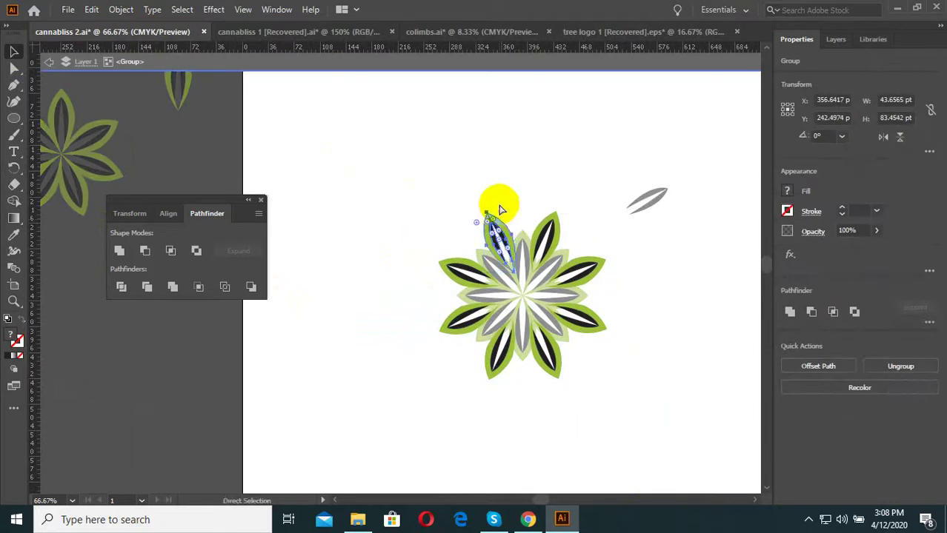
{"action": "double_click", "coordinate": [518, 194]}
- Move a leaf to the flower's top and rotate it about the centre to point upright
{"action": "scroll", "coordinate": [519, 196], "scroll_direction": "up", "scroll_amount": 2}
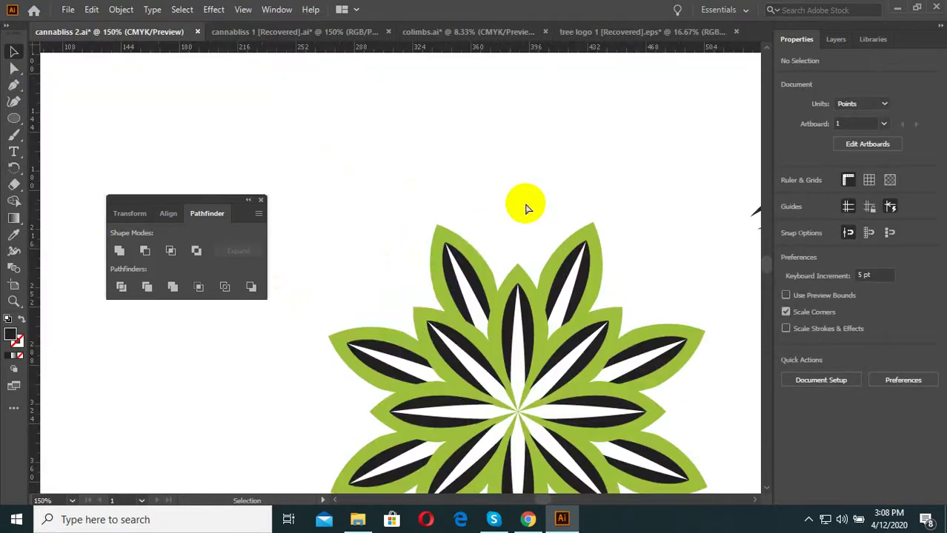
{"action": "mouse_move", "coordinate": [513, 211]}
{"action": "left_mouse_down"}
{"action": "mouse_move", "coordinate": [396, 251]}
{"action": "mouse_move", "coordinate": [525, 274]}
{"action": "left_mouse_up"}
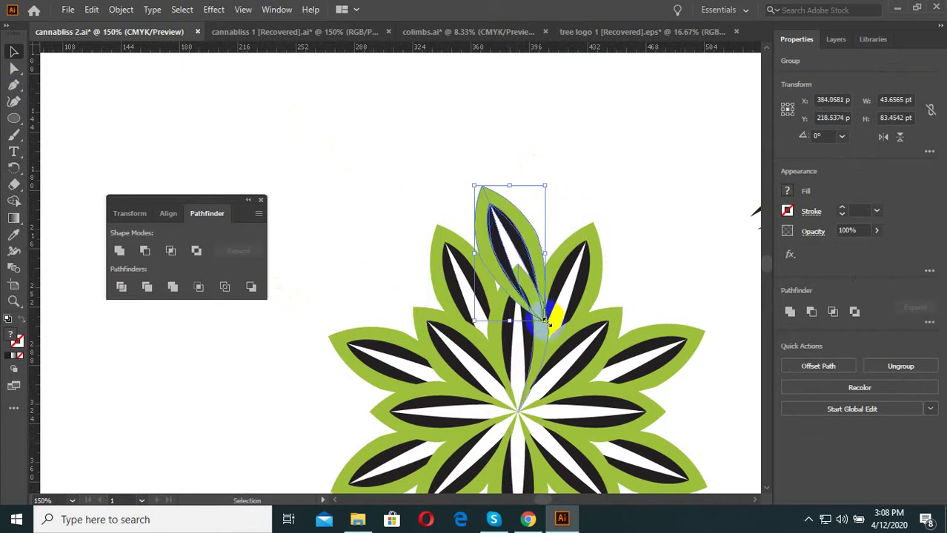
{"action": "mouse_move", "coordinate": [550, 320]}
{"action": "left_mouse_down"}
{"action": "mouse_move", "coordinate": [527, 360]}
{"action": "mouse_move", "coordinate": [519, 412]}
{"action": "left_mouse_up"}
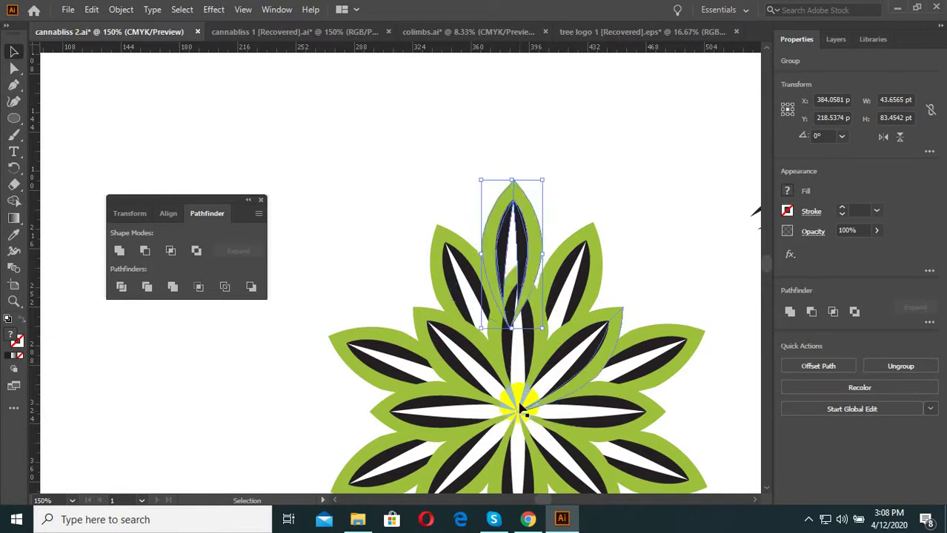
{"action": "scroll", "coordinate": [529, 257], "scroll_direction": "up", "scroll_amount": 1}
{"action": "mouse_move", "coordinate": [537, 250]}
{"action": "left_mouse_down"}
{"action": "mouse_move", "coordinate": [545, 252]}
{"action": "mouse_move", "coordinate": [546, 227]}
{"action": "mouse_move", "coordinate": [518, 218]}
{"action": "left_mouse_up"}
{"action": "scroll", "coordinate": [546, 250], "scroll_direction": "up", "scroll_amount": 2}
{"action": "scroll", "coordinate": [529, 255], "scroll_direction": "down", "scroll_amount": 2}
{"action": "scroll", "coordinate": [528, 215], "scroll_direction": "down", "scroll_amount": 2}
{"action": "scroll", "coordinate": [523, 219], "scroll_direction": "up", "scroll_amount": 2}
- Delete the black stripe inside the top leaf, leaving a hollow green outline
{"action": "double_click", "coordinate": [523, 220]}
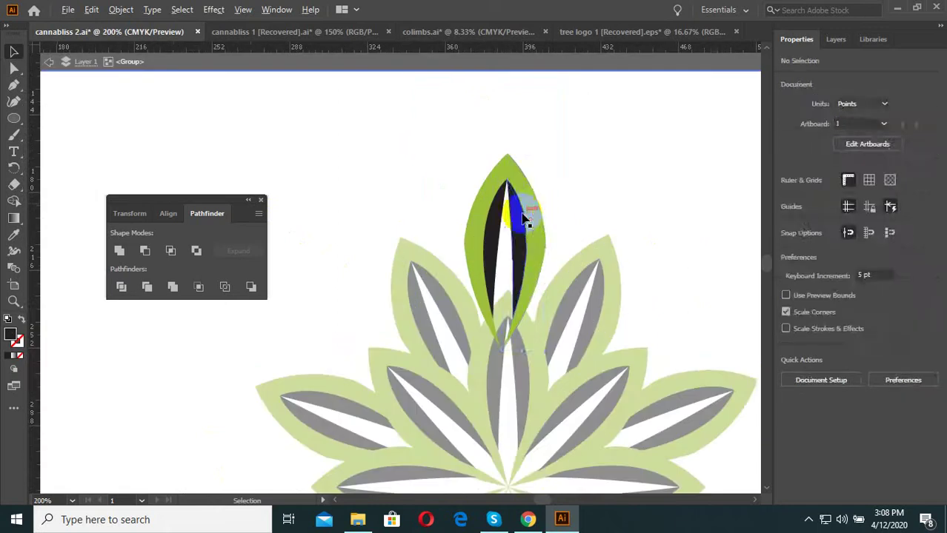
{"action": "key", "text": "Delete"}
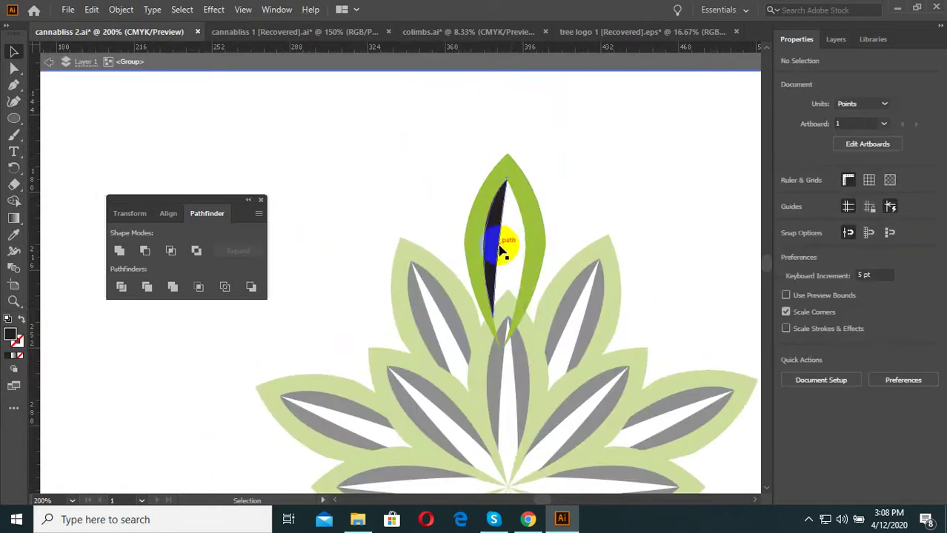
{"action": "key", "text": "Escape"}
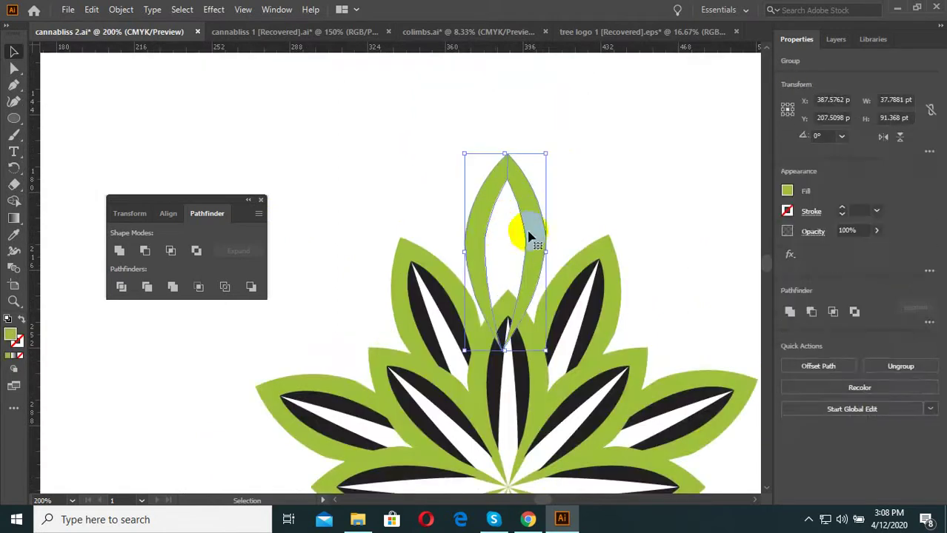
- Send the top leaf behind the flower and bring the flower to the front
{"action": "left_click_drag", "start_coordinate": [528, 232], "coordinate": [532, 256]}
{"action": "right_click", "coordinate": [537, 241]}
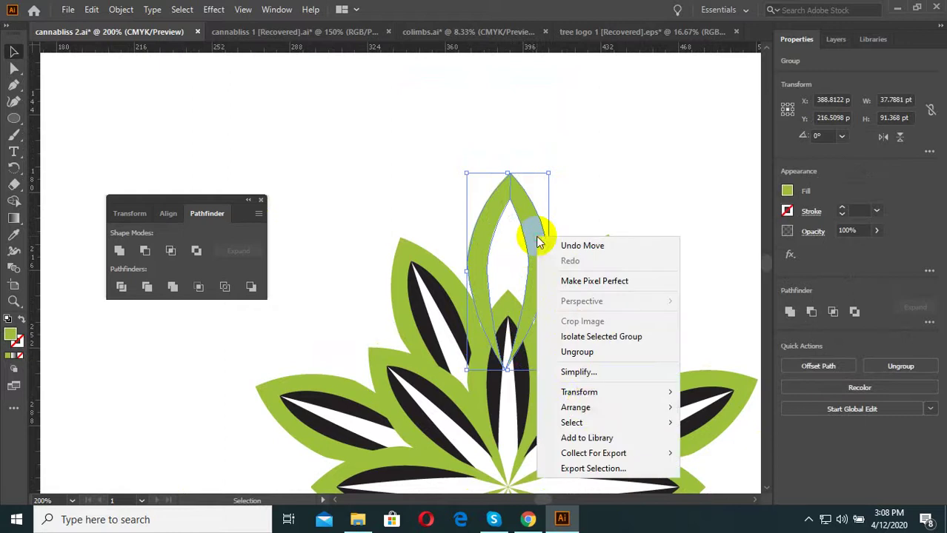
{"action": "left_click", "coordinate": [517, 154]}
{"action": "scroll", "coordinate": [517, 154], "scroll_direction": "down", "scroll_amount": 3}
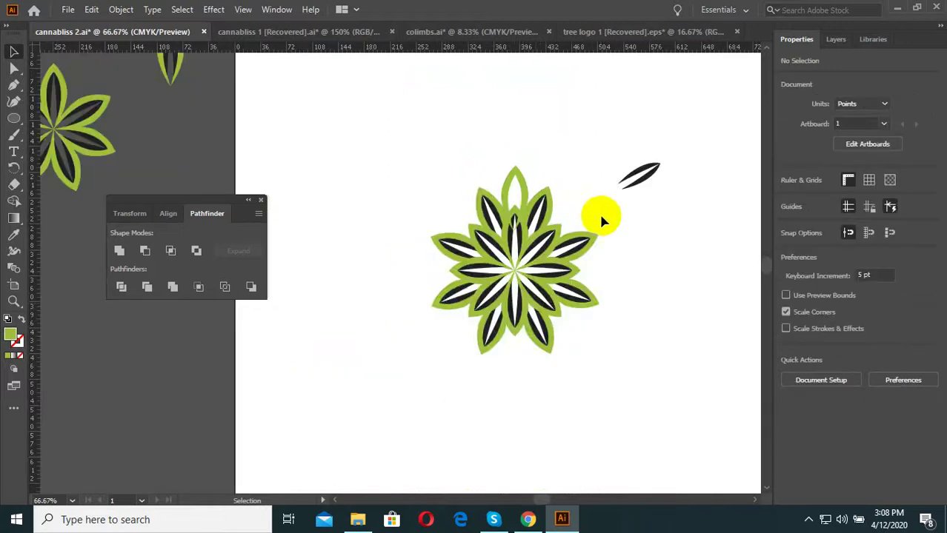
{"action": "left_click", "coordinate": [536, 306]}
{"action": "right_click", "coordinate": [546, 257]}
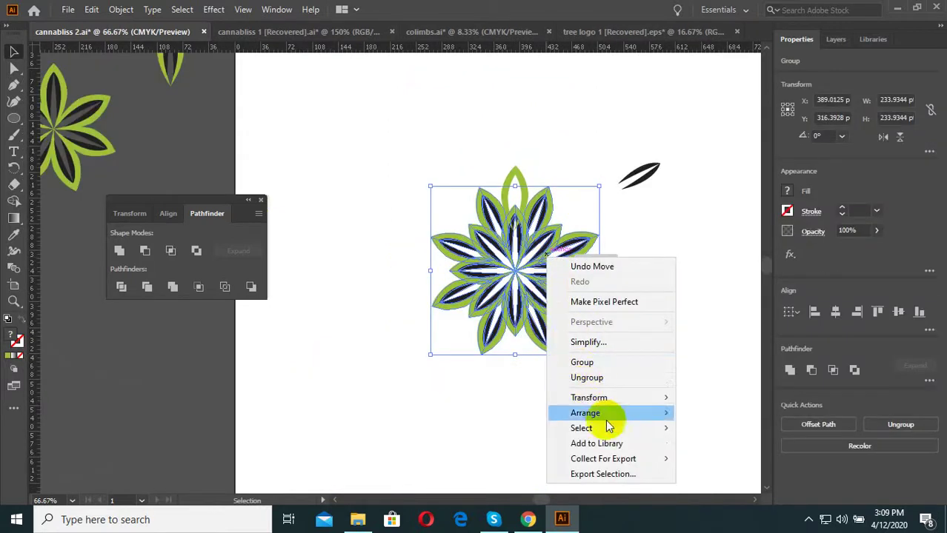
{"action": "mouse_move", "coordinate": [585, 412]}
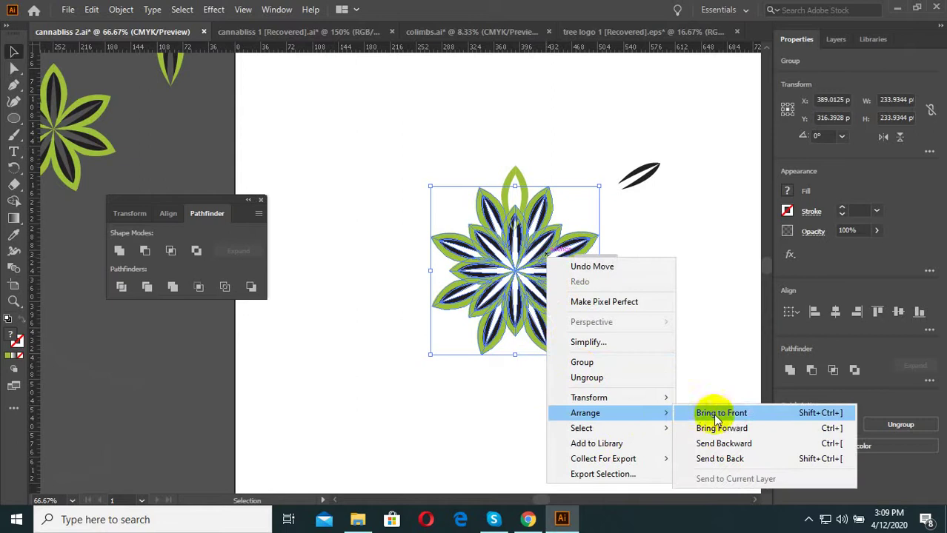
{"action": "left_click", "coordinate": [726, 445]}
{"action": "left_click", "coordinate": [666, 398]}
- Nudge the hollow top leaf until it sits centred above the flower's vertical axis
{"action": "scroll", "coordinate": [544, 148], "scroll_direction": "up", "scroll_amount": 1}
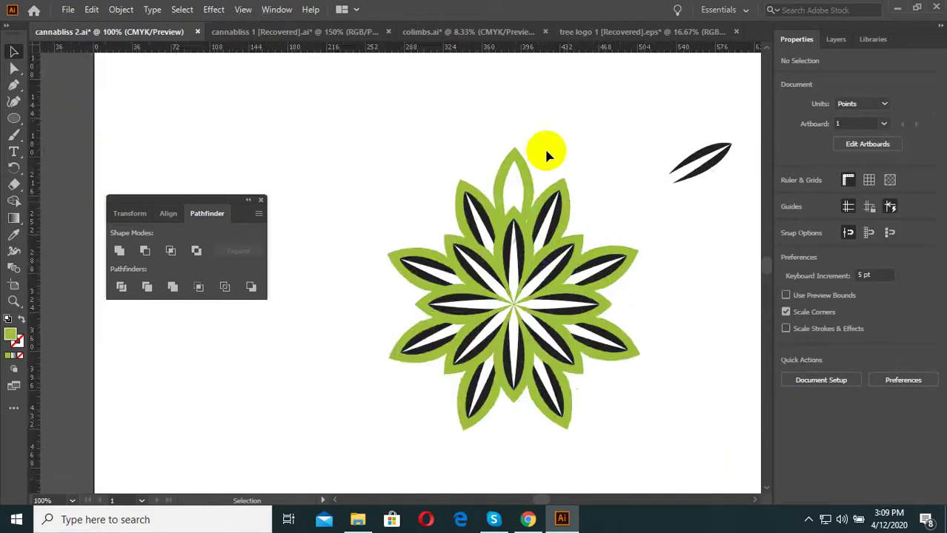
{"action": "left_click", "coordinate": [512, 171]}
{"action": "left_click_drag", "start_coordinate": [538, 175], "coordinate": [535, 199]}
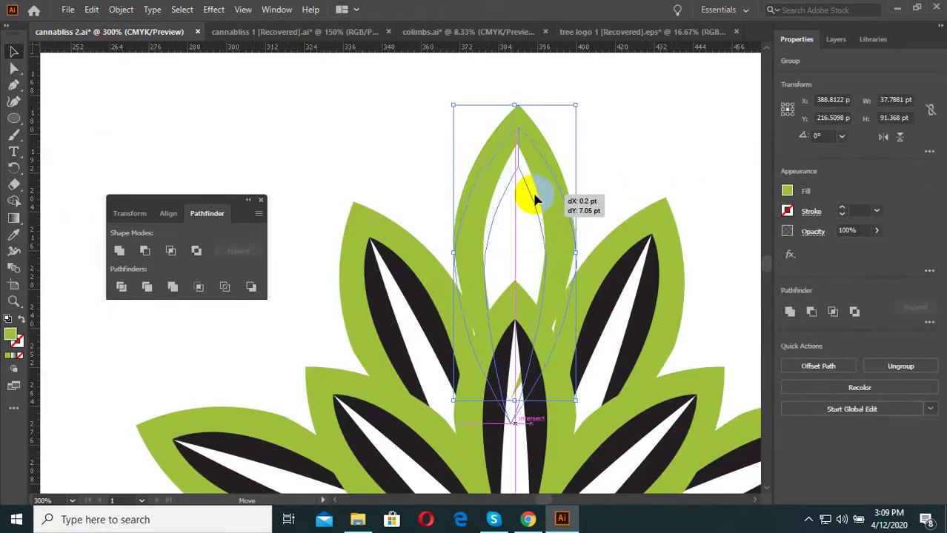
{"action": "scroll", "coordinate": [535, 199], "scroll_direction": "down", "scroll_amount": 2}
{"action": "scroll", "coordinate": [524, 151], "scroll_direction": "down", "scroll_amount": 2}
{"action": "scroll", "coordinate": [522, 158], "scroll_direction": "up", "scroll_amount": 3}
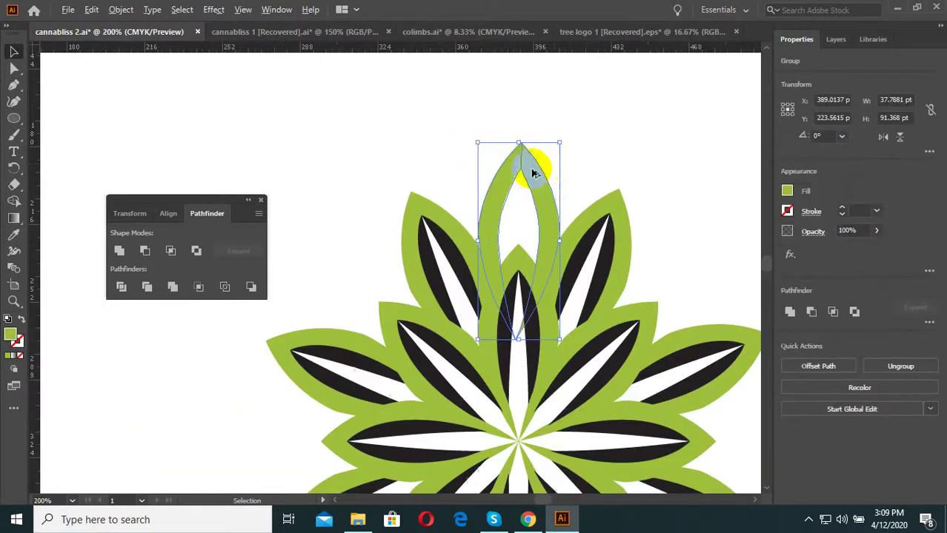
{"action": "scroll", "coordinate": [519, 340], "scroll_direction": "up", "scroll_amount": 3}
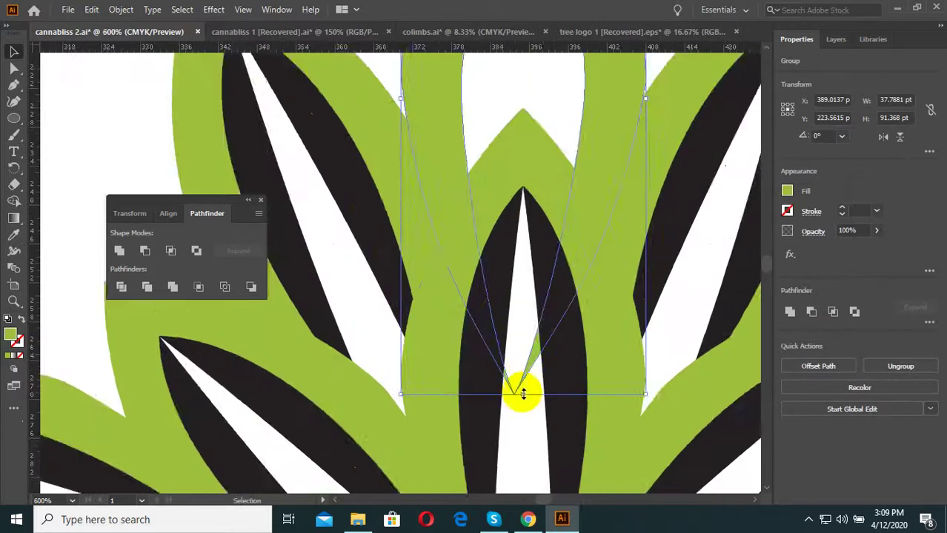
{"action": "scroll", "coordinate": [522, 387], "scroll_direction": "up", "scroll_amount": 2}
{"action": "mouse_move", "coordinate": [520, 383]}
{"action": "left_mouse_down"}
{"action": "mouse_move", "coordinate": [535, 360]}
{"action": "mouse_move", "coordinate": [524, 359]}
{"action": "left_mouse_up"}
{"action": "scroll", "coordinate": [523, 363], "scroll_direction": "down", "scroll_amount": 4}
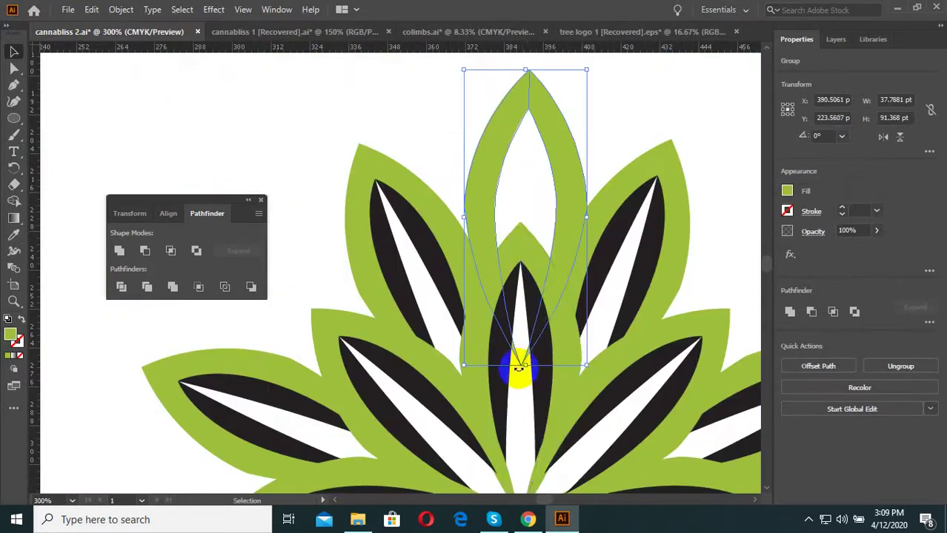
{"action": "scroll", "coordinate": [544, 171], "scroll_direction": "up", "scroll_amount": 2}
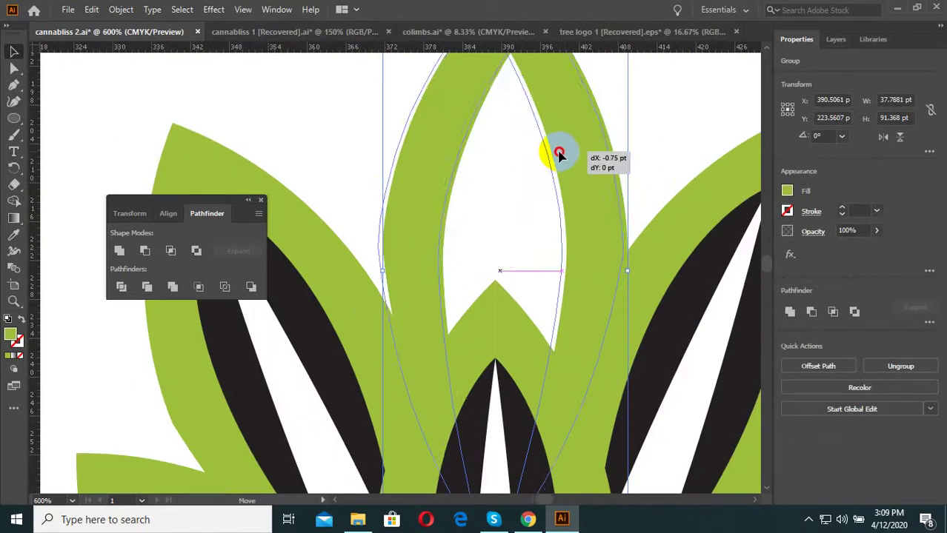
{"action": "left_click_drag", "start_coordinate": [565, 153], "coordinate": [554, 152]}
{"action": "scroll", "coordinate": [522, 170], "scroll_direction": "down", "scroll_amount": 3}
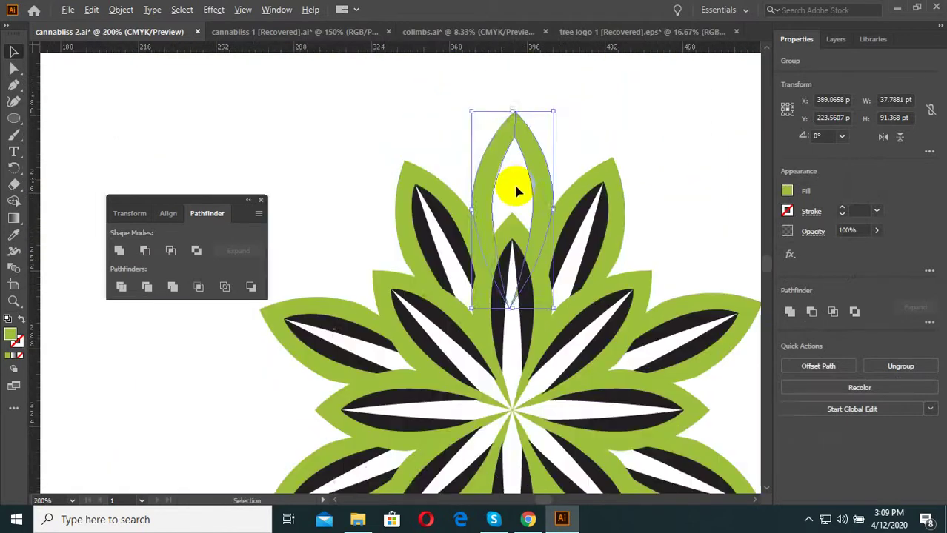
{"action": "left_click", "coordinate": [566, 136]}
{"action": "scroll", "coordinate": [515, 167], "scroll_direction": "down", "scroll_amount": 1}
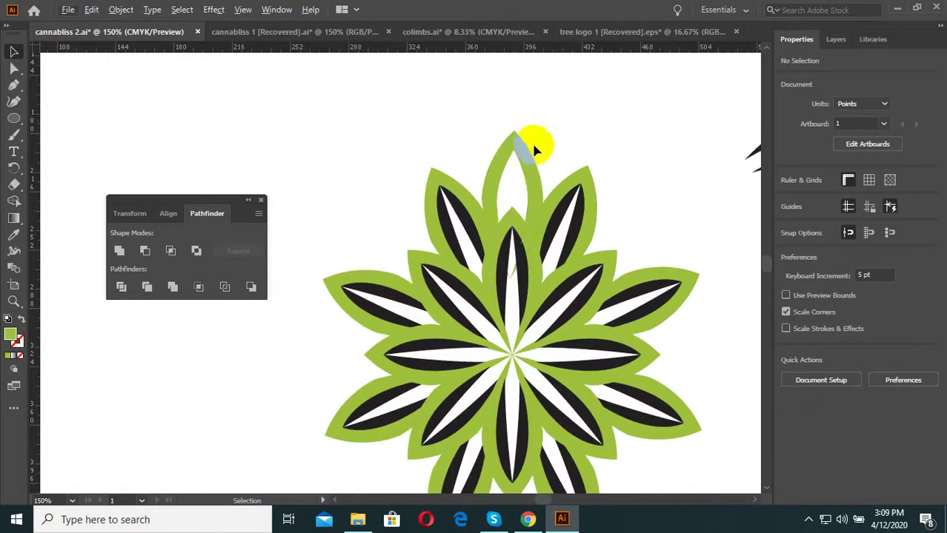
- Rotate-copy the hollow top petal 45° around the flower centre, repeating with Ctrl+D
{"action": "left_click", "coordinate": [498, 148]}
{"action": "left_click", "coordinate": [11, 172]}
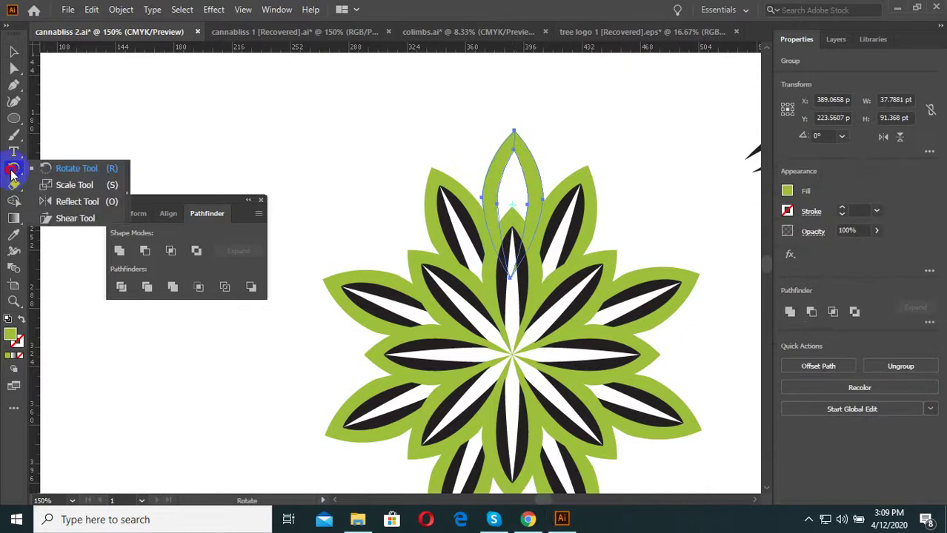
{"action": "left_click", "coordinate": [65, 169]}
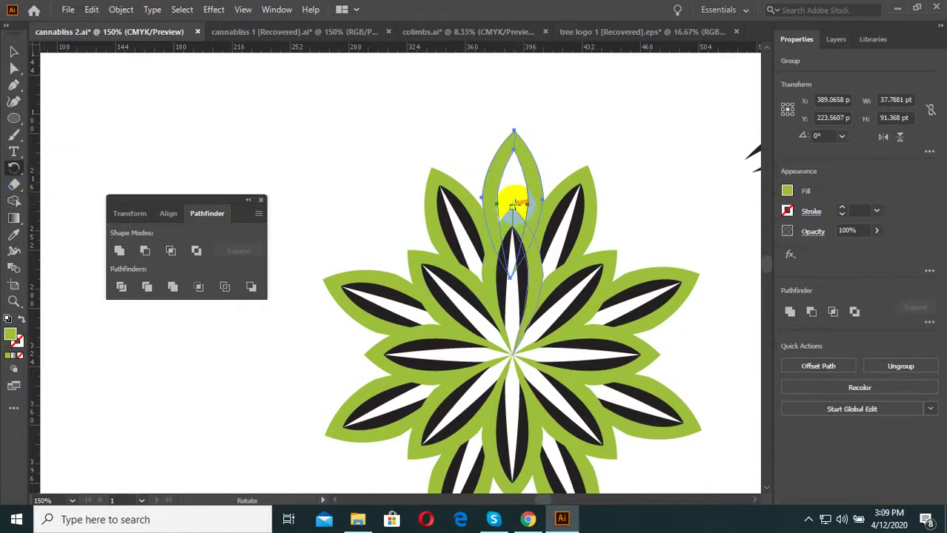
{"action": "mouse_move", "coordinate": [513, 202]}
{"action": "left_mouse_down"}
{"action": "mouse_move", "coordinate": [508, 264]}
{"action": "mouse_move", "coordinate": [511, 241]}
{"action": "left_mouse_up"}
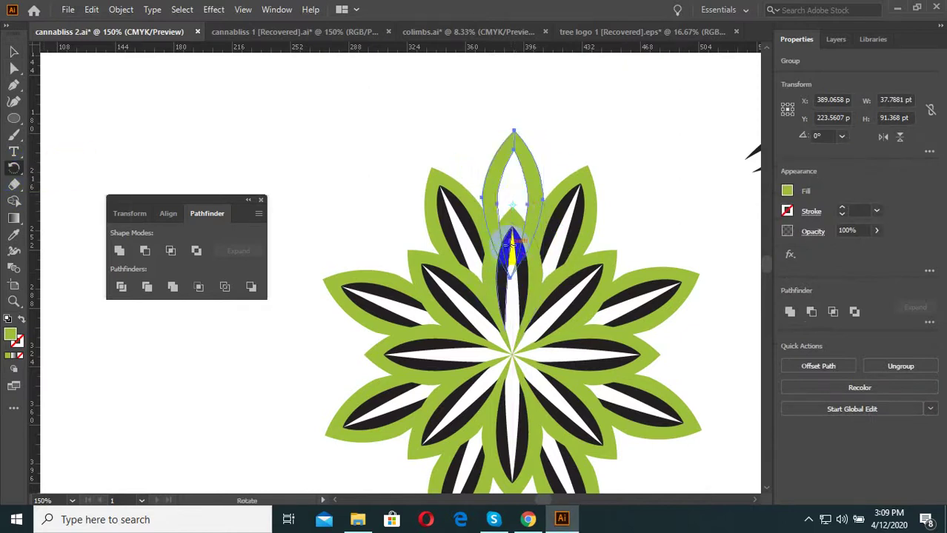
{"action": "left_click_drag", "start_coordinate": [513, 204], "coordinate": [508, 309]}
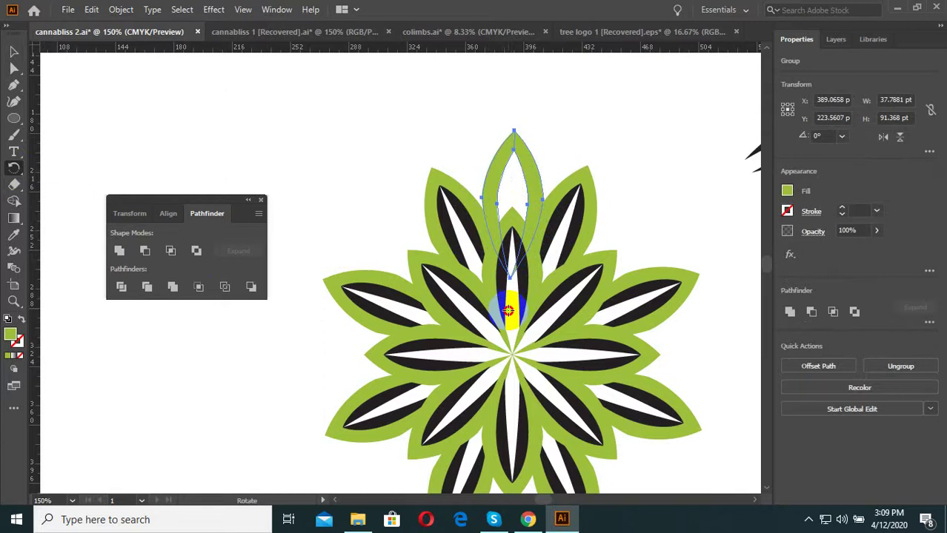
{"action": "left_click", "coordinate": [512, 355], "text": "alt"}
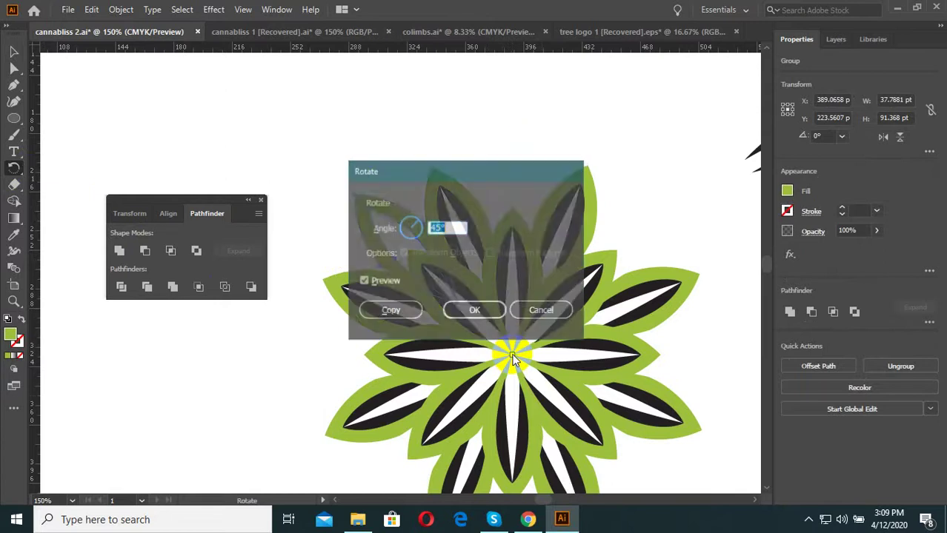
{"action": "left_click", "coordinate": [406, 312]}
{"action": "key", "text": "ctrl+d"}
{"action": "key", "text": "ctrl+d"}
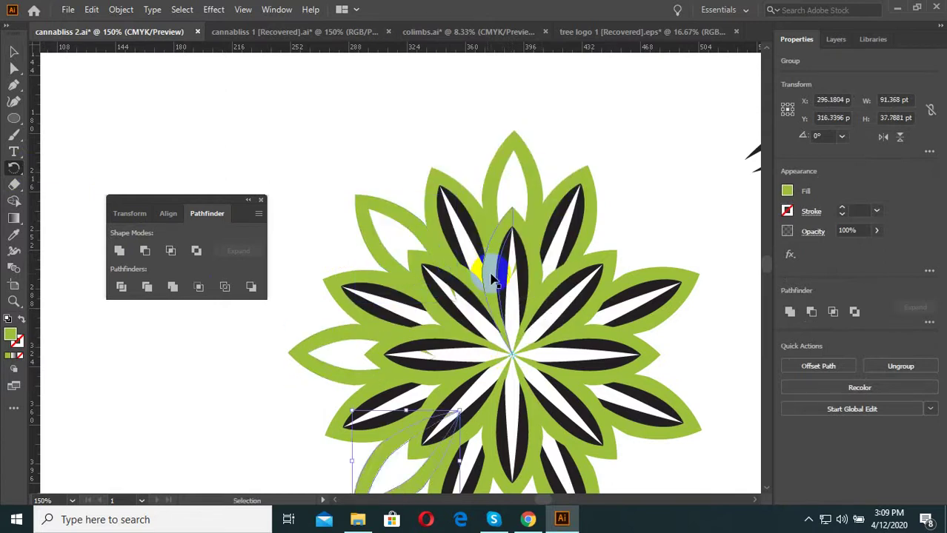
{"action": "key", "text": "ctrl+d"}
{"action": "key", "text": "ctrl+d"}
{"action": "key", "text": "ctrl+d"}
{"action": "key", "text": "ctrl+d"}
{"action": "scroll", "coordinate": [489, 274], "scroll_direction": "down", "scroll_amount": 2}
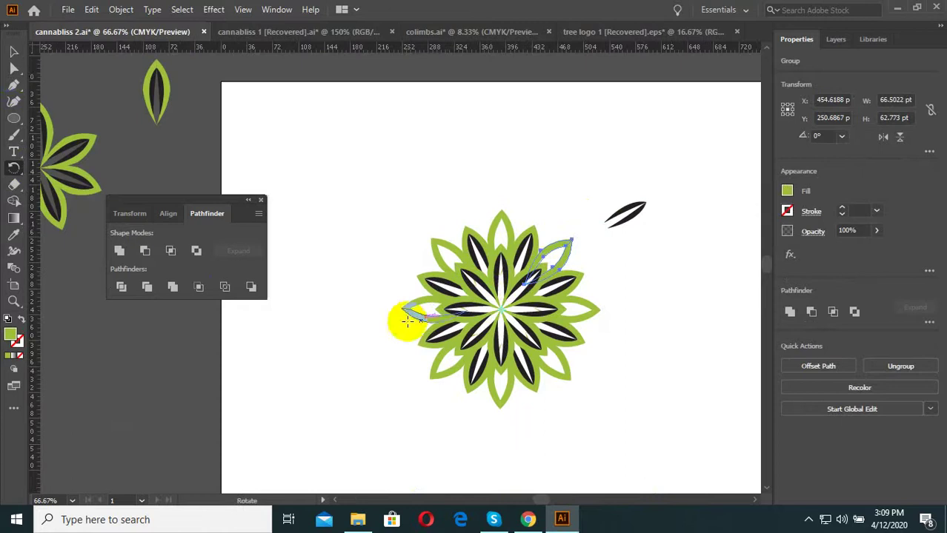
{"action": "left_click", "coordinate": [365, 143]}
- Select the small dark leaf and move it upward
{"action": "left_click", "coordinate": [624, 215]}
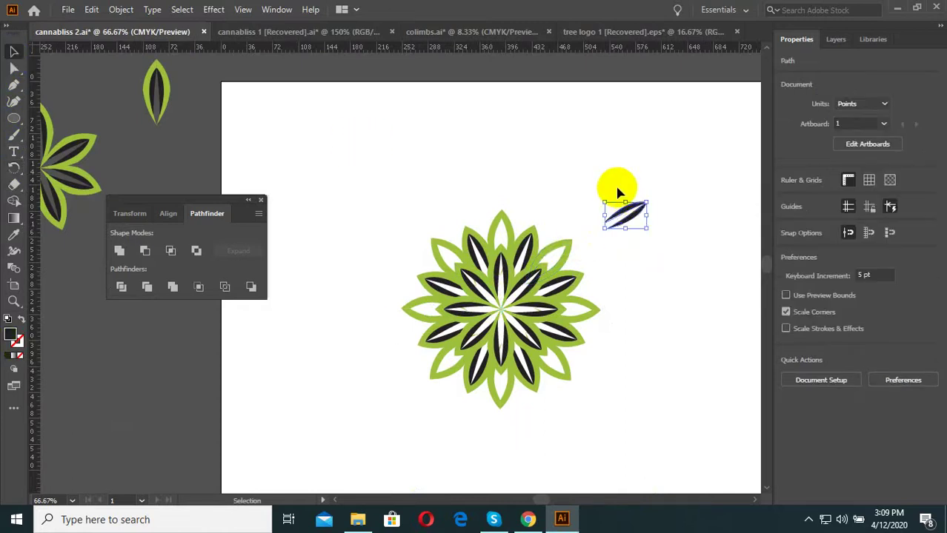
{"action": "mouse_move", "coordinate": [634, 211]}
{"action": "left_mouse_down"}
{"action": "mouse_move", "coordinate": [560, 214]}
{"action": "mouse_move", "coordinate": [546, 279]}
{"action": "mouse_move", "coordinate": [554, 232]}
{"action": "mouse_move", "coordinate": [507, 247]}
{"action": "mouse_move", "coordinate": [637, 145]}
{"action": "left_mouse_up"}
{"action": "scroll", "coordinate": [560, 213], "scroll_direction": "up", "scroll_amount": 2}
{"action": "scroll", "coordinate": [559, 220], "scroll_direction": "up", "scroll_amount": 1}
- Select the flower, then switch the selection to the loose dark leaf
{"action": "scroll", "coordinate": [511, 253], "scroll_direction": "up", "scroll_amount": 2}
{"action": "scroll", "coordinate": [523, 249], "scroll_direction": "down", "scroll_amount": 3}
{"action": "scroll", "coordinate": [522, 249], "scroll_direction": "down", "scroll_amount": 1}
{"action": "scroll", "coordinate": [604, 225], "scroll_direction": "down", "scroll_amount": 2}
{"action": "left_click", "coordinate": [519, 297]}
{"action": "scroll", "coordinate": [539, 307], "scroll_direction": "up", "scroll_amount": 2}
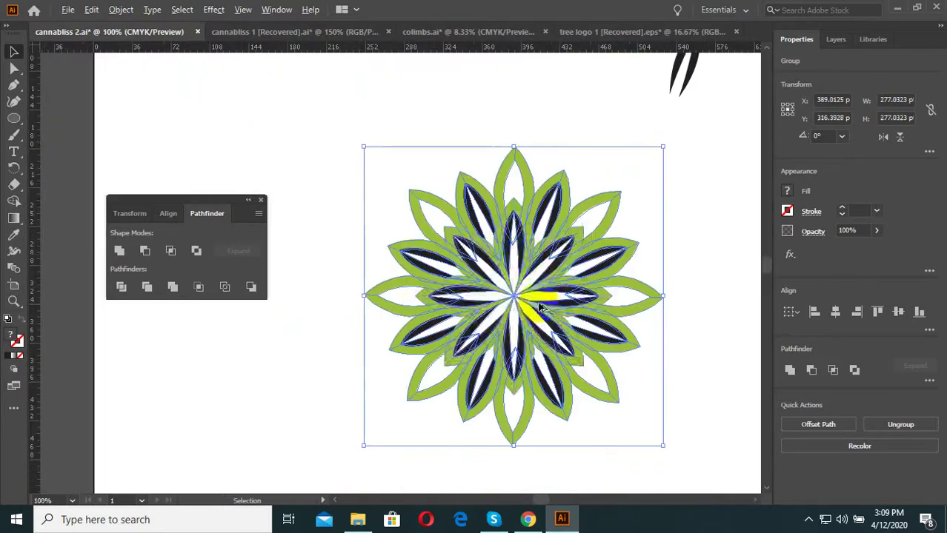
{"action": "right_click", "coordinate": [439, 196]}
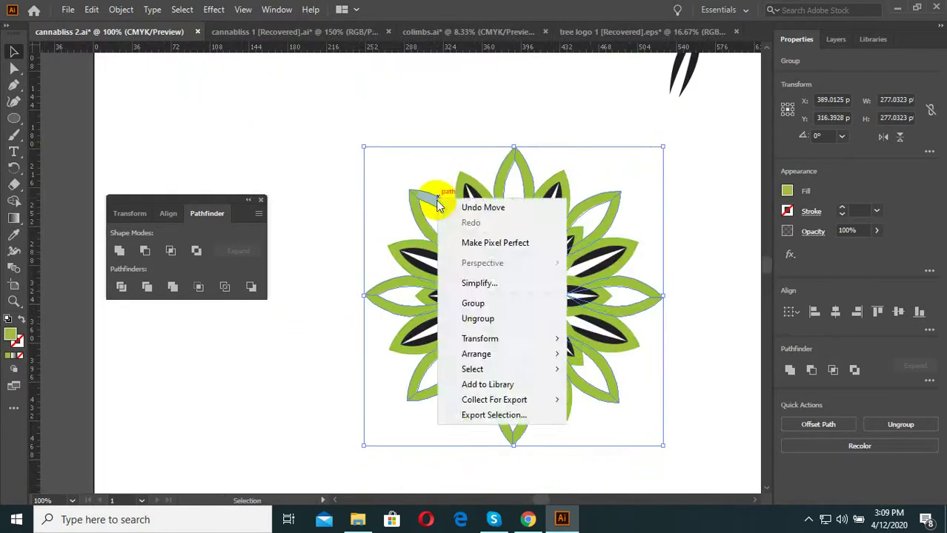
{"action": "left_click", "coordinate": [478, 305]}
{"action": "left_click", "coordinate": [385, 185]}
{"action": "scroll", "coordinate": [531, 319], "scroll_direction": "down", "scroll_amount": 2}
- Place the dark leaf inside the hollow top petal at the flower's top
{"action": "mouse_move", "coordinate": [646, 238]}
{"action": "left_mouse_down"}
{"action": "mouse_move", "coordinate": [606, 183]}
{"action": "mouse_move", "coordinate": [536, 240]}
{"action": "left_mouse_up"}
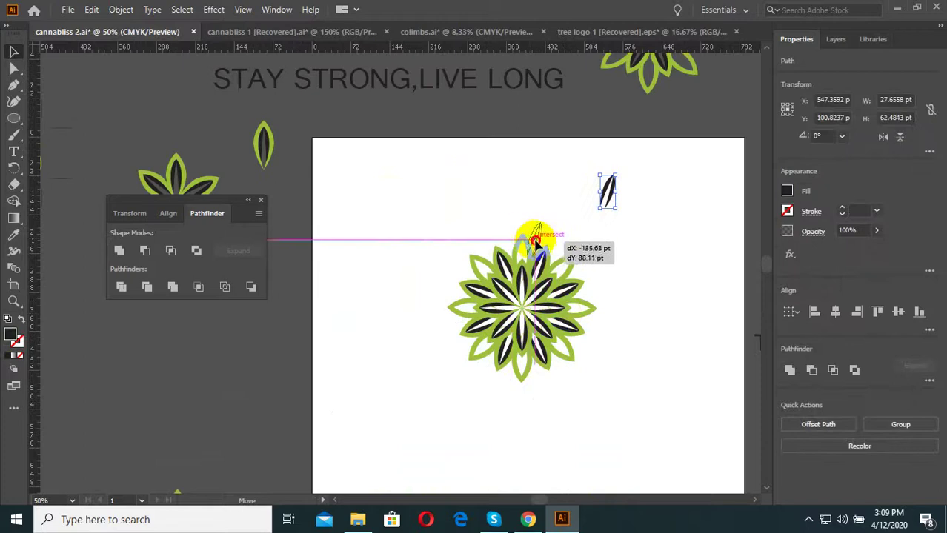
{"action": "scroll", "coordinate": [536, 238], "scroll_direction": "up", "scroll_amount": 2}
{"action": "scroll", "coordinate": [539, 241], "scroll_direction": "up", "scroll_amount": 3}
{"action": "mouse_move", "coordinate": [531, 260]}
{"action": "left_mouse_down"}
{"action": "mouse_move", "coordinate": [545, 271]}
{"action": "mouse_move", "coordinate": [534, 277]}
{"action": "mouse_move", "coordinate": [544, 265]}
{"action": "mouse_move", "coordinate": [533, 257]}
{"action": "left_mouse_up"}
{"action": "scroll", "coordinate": [548, 270], "scroll_direction": "up", "scroll_amount": 2}
{"action": "scroll", "coordinate": [545, 267], "scroll_direction": "down", "scroll_amount": 2}
{"action": "scroll", "coordinate": [544, 267], "scroll_direction": "up", "scroll_amount": 2}
{"action": "scroll", "coordinate": [552, 248], "scroll_direction": "down", "scroll_amount": 4}
{"action": "left_click", "coordinate": [570, 237]}
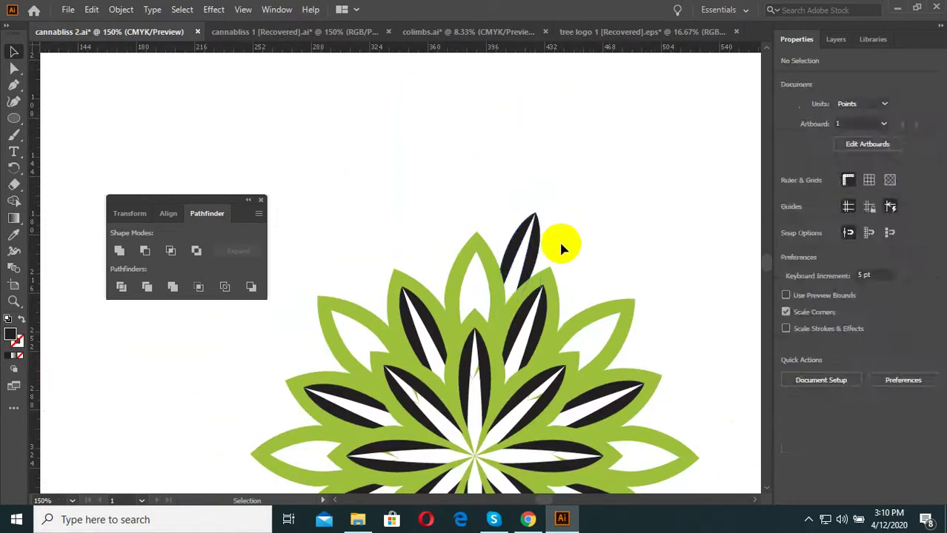
{"action": "left_click", "coordinate": [535, 231]}
{"action": "scroll", "coordinate": [539, 258], "scroll_direction": "down", "scroll_amount": 2}
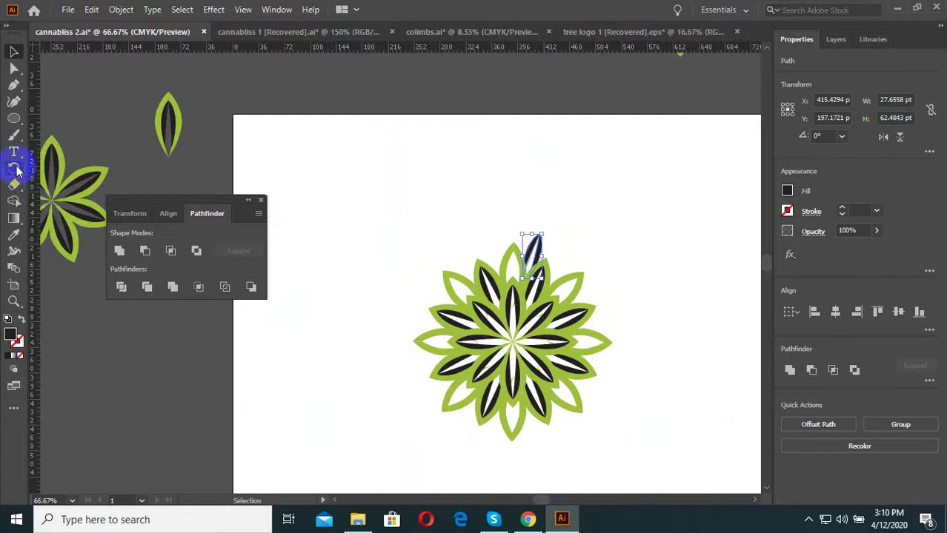
- Rotate-copy the dark leaf 45° around the flower centre, repeat the copy, and deselect
{"action": "left_click_drag", "start_coordinate": [18, 171], "coordinate": [52, 169]}
{"action": "scroll", "coordinate": [519, 282], "scroll_direction": "up", "scroll_amount": 3}
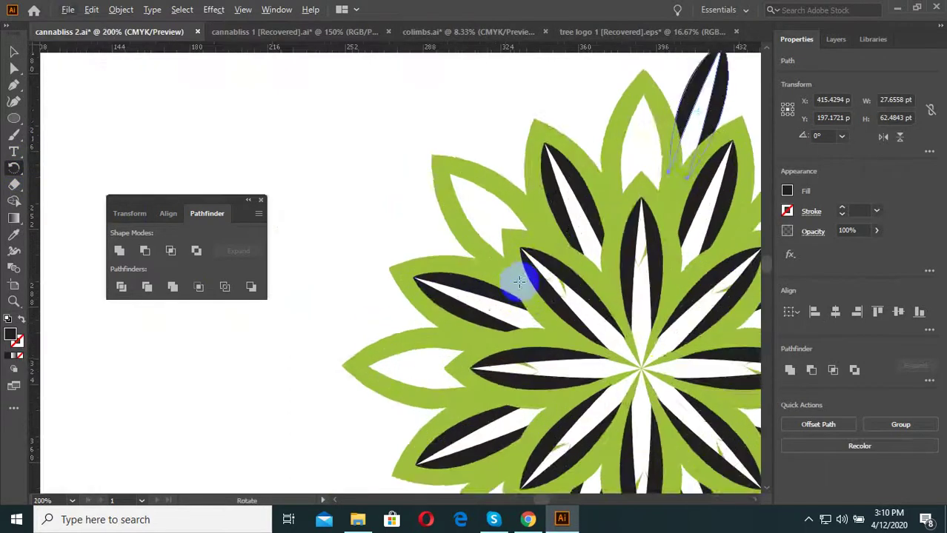
{"action": "scroll", "coordinate": [519, 282], "scroll_direction": "down", "scroll_amount": 3}
{"action": "scroll", "coordinate": [554, 169], "scroll_direction": "up", "scroll_amount": 3}
{"action": "left_click", "coordinate": [533, 97]}
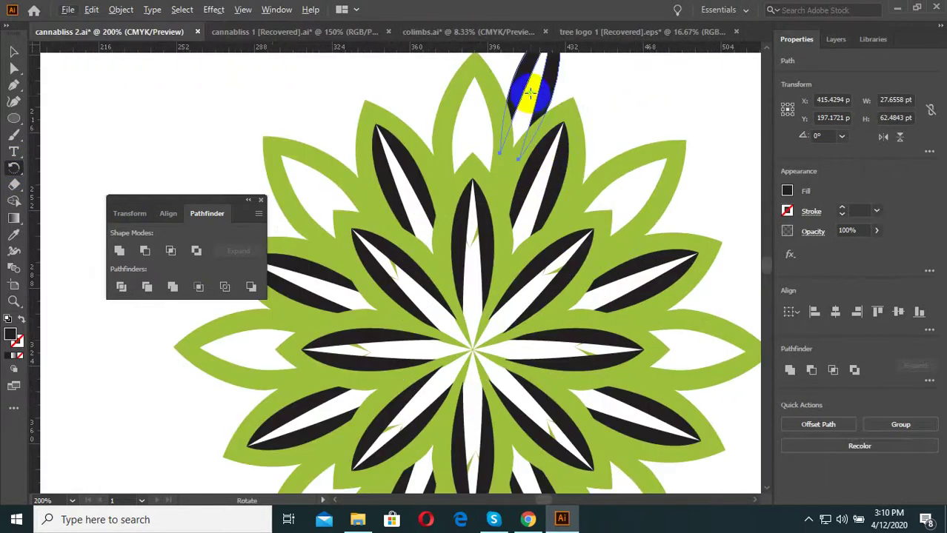
{"action": "left_click_drag", "start_coordinate": [530, 93], "coordinate": [466, 352]}
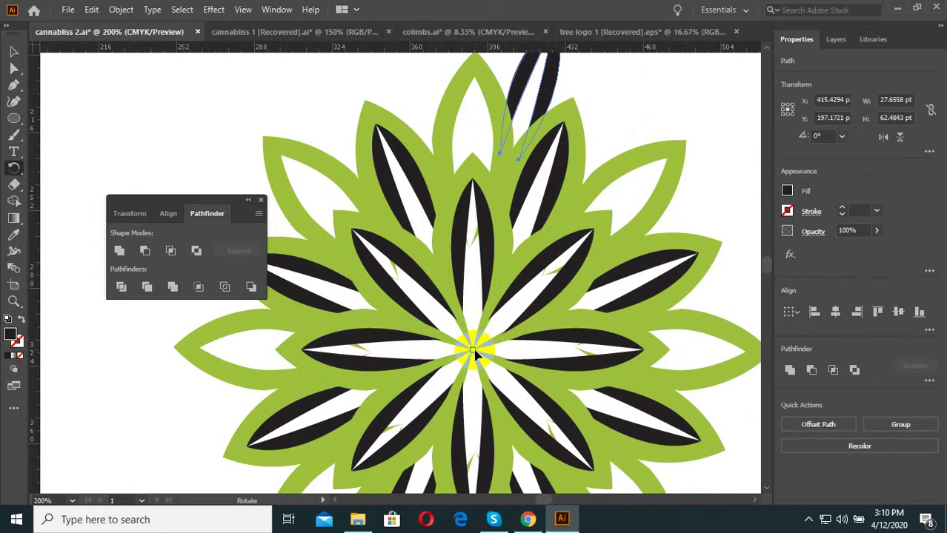
{"action": "left_click", "coordinate": [471, 353], "text": "alt"}
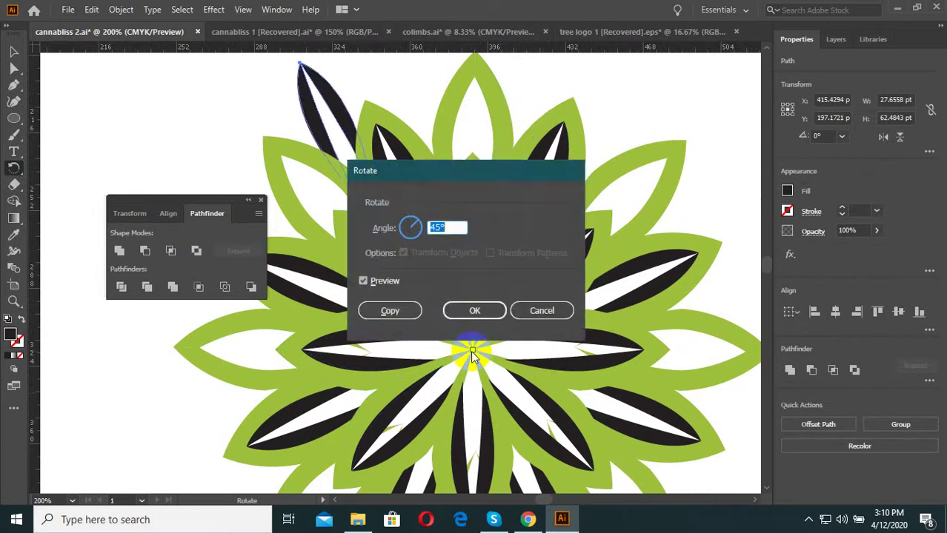
{"action": "left_click", "coordinate": [390, 312]}
{"action": "key", "text": "ctrl+minus"}
{"action": "key", "text": "ctrl+minus"}
{"action": "key", "text": "ctrl+minus"}
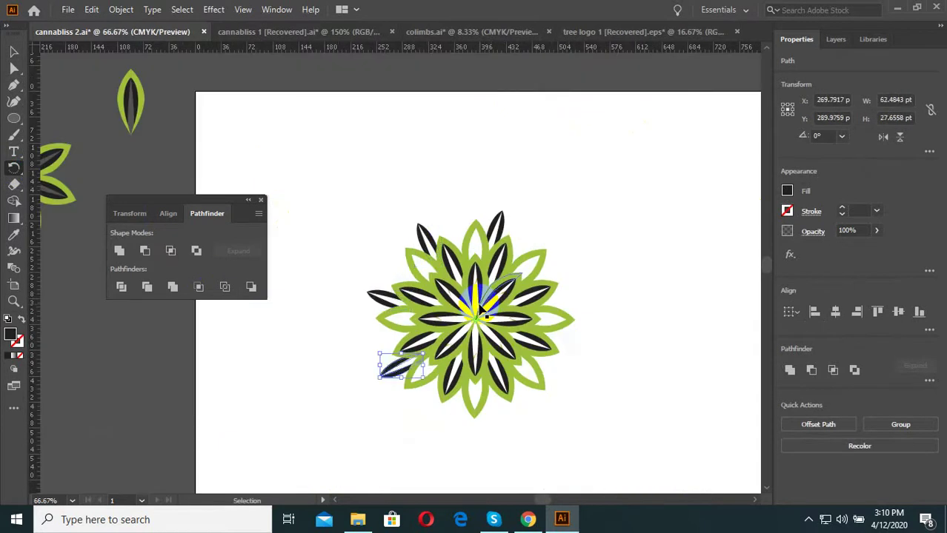
{"action": "left_click", "coordinate": [128, 174]}
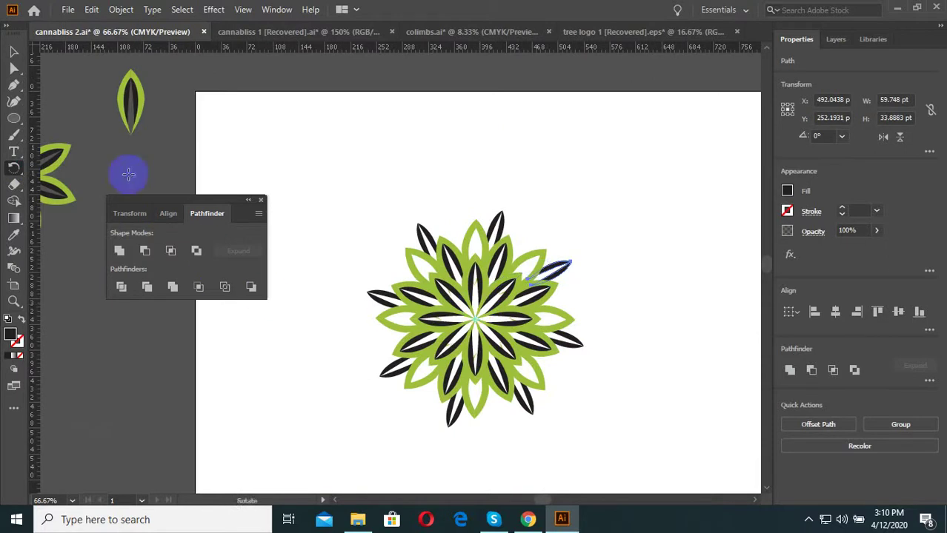
{"action": "left_click", "coordinate": [80, 82]}
{"action": "scroll", "coordinate": [548, 219], "scroll_direction": "down", "scroll_amount": 1}
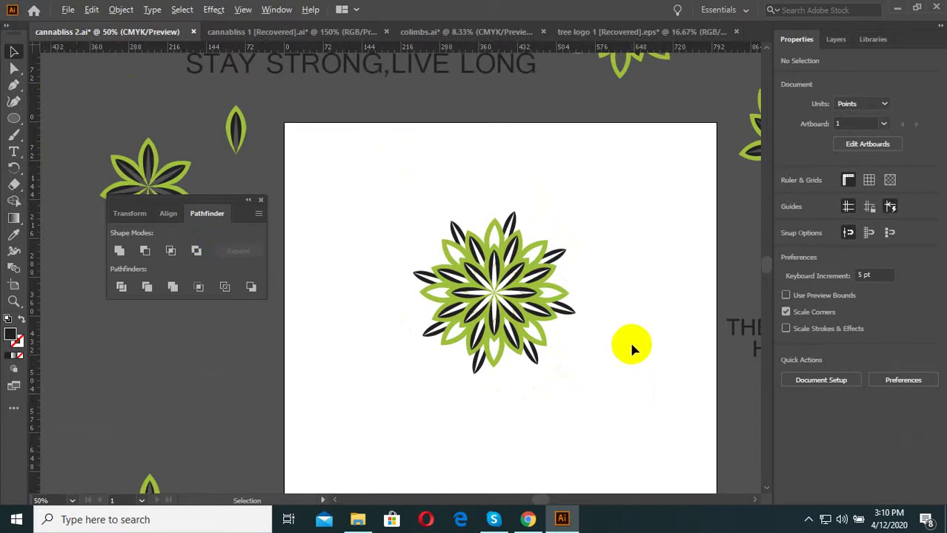
- Select the whole new flower and nudge it down on the artboard
{"action": "scroll", "coordinate": [629, 339], "scroll_direction": "down", "scroll_amount": 4}
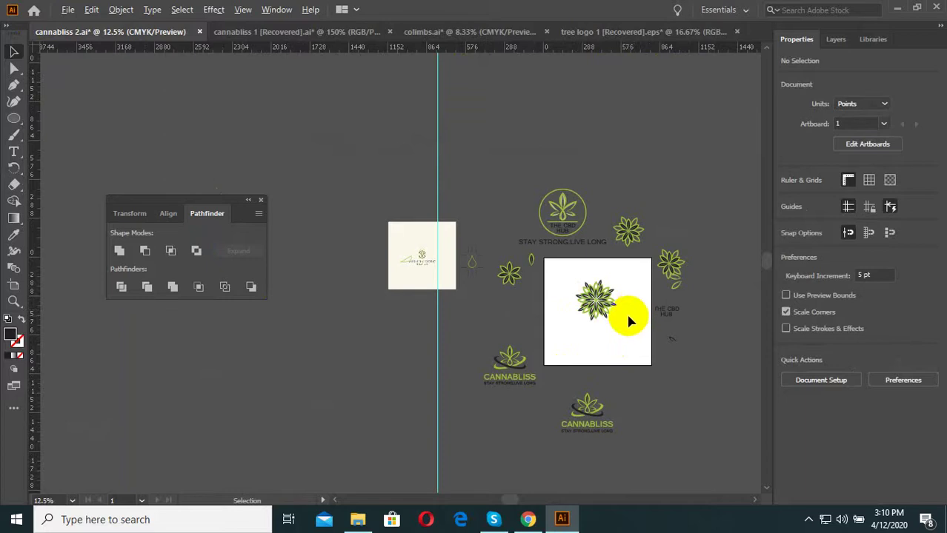
{"action": "scroll", "coordinate": [625, 315], "scroll_direction": "up", "scroll_amount": 2}
{"action": "scroll", "coordinate": [619, 326], "scroll_direction": "up", "scroll_amount": 1}
{"action": "left_click_drag", "start_coordinate": [518, 215], "coordinate": [619, 354]}
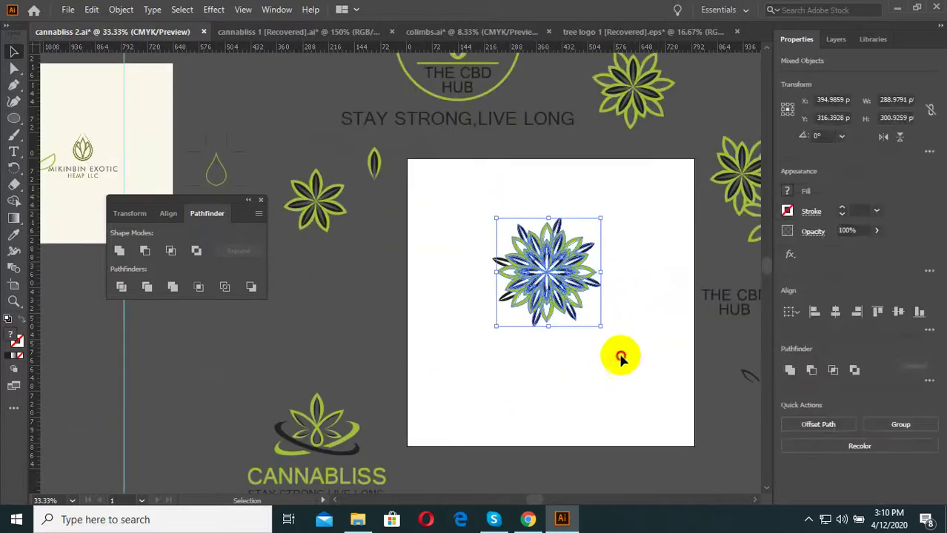
{"action": "left_click", "coordinate": [507, 200]}
{"action": "left_click_drag", "start_coordinate": [555, 301], "coordinate": [563, 315]}
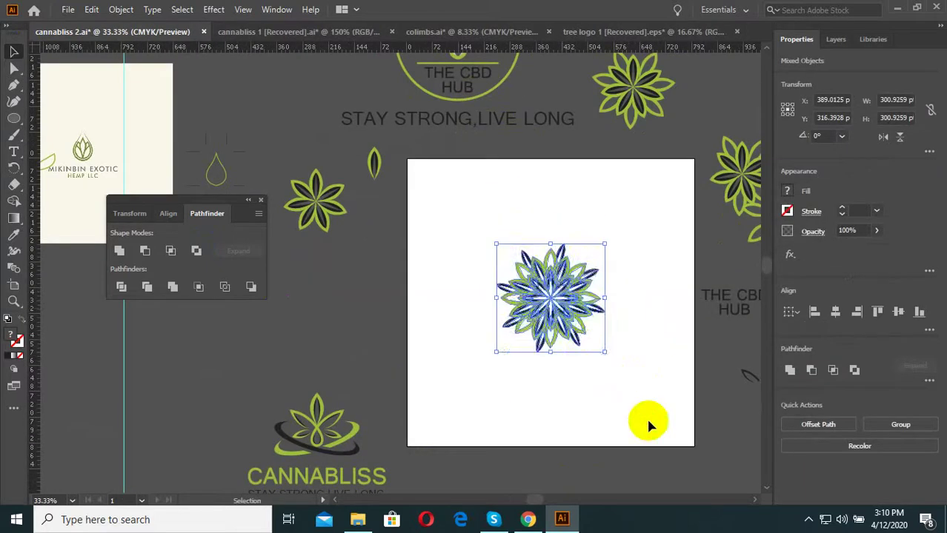
- Reselect the whole flower and drag it off the artboard to the lower right
{"action": "scroll", "coordinate": [629, 404], "scroll_direction": "up", "scroll_amount": 1}
{"action": "left_click", "coordinate": [608, 387]}
{"action": "left_click_drag", "start_coordinate": [564, 381], "coordinate": [460, 159]}
{"action": "scroll", "coordinate": [517, 214], "scroll_direction": "down", "scroll_amount": 2}
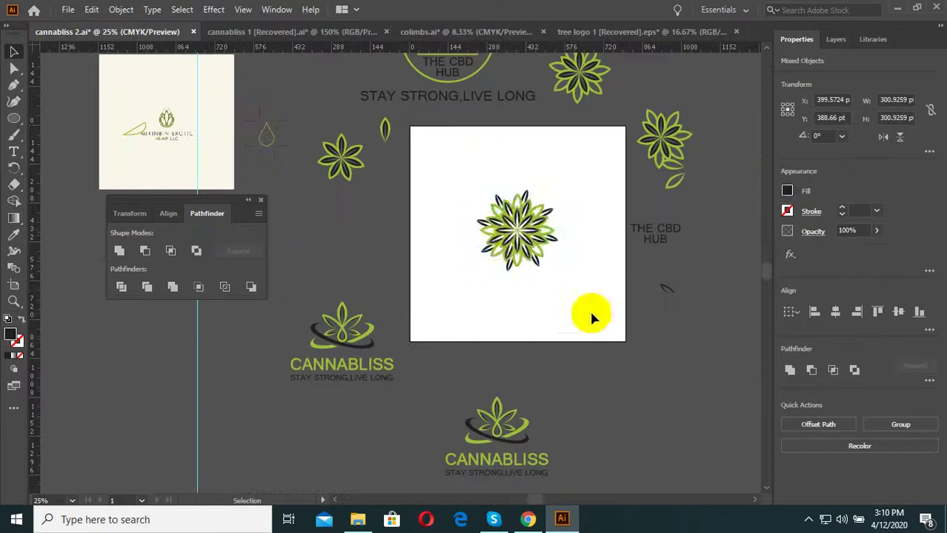
{"action": "left_click_drag", "start_coordinate": [589, 308], "coordinate": [483, 215]}
{"action": "scroll", "coordinate": [537, 231], "scroll_direction": "up", "scroll_amount": 2}
{"action": "scroll", "coordinate": [537, 231], "scroll_direction": "up", "scroll_amount": 1}
{"action": "left_click", "coordinate": [538, 334]}
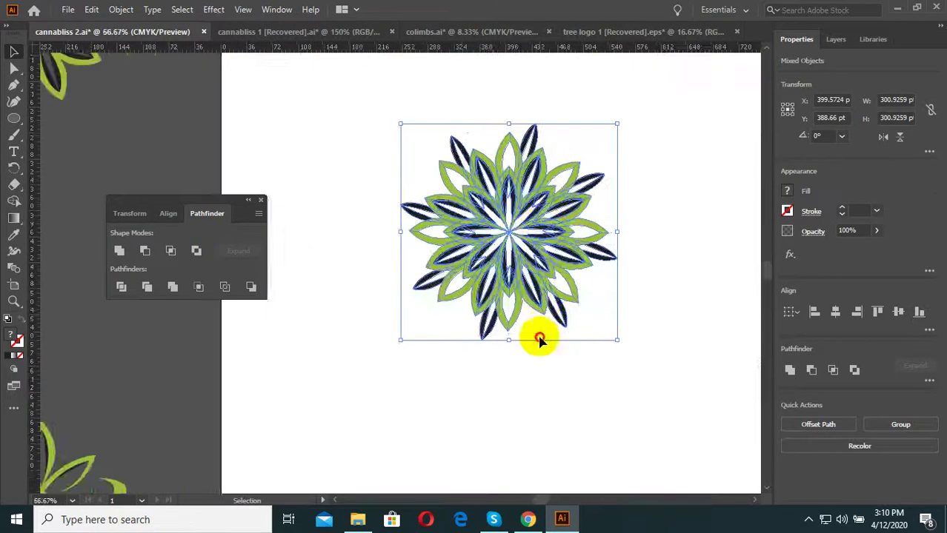
{"action": "scroll", "coordinate": [571, 370], "scroll_direction": "down", "scroll_amount": 2}
{"action": "left_click_drag", "start_coordinate": [577, 371], "coordinate": [481, 211]}
{"action": "scroll", "coordinate": [510, 278], "scroll_direction": "down", "scroll_amount": 2}
{"action": "left_click_drag", "start_coordinate": [510, 278], "coordinate": [642, 374]}
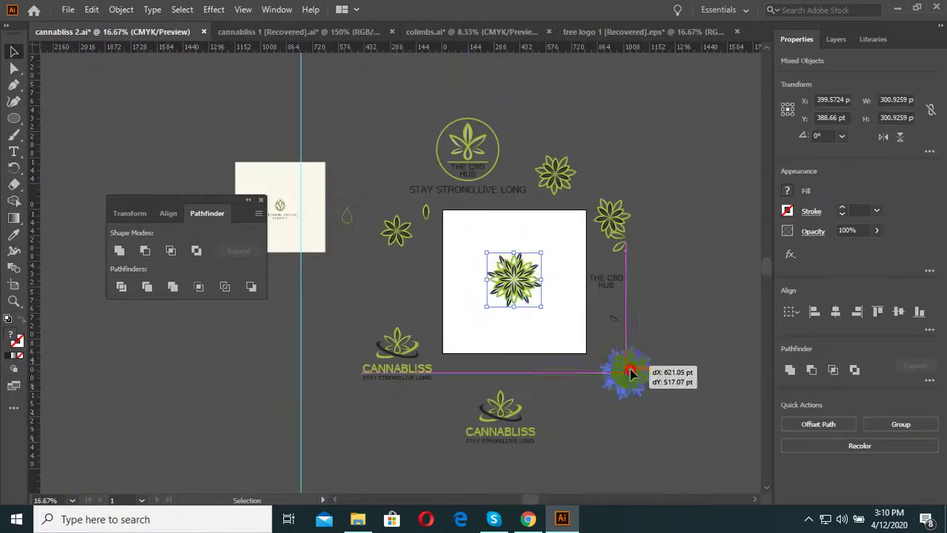
- Select the CANNABLISS logo with its tagline and drag it up onto the artboard
{"action": "scroll", "coordinate": [486, 375], "scroll_direction": "up", "scroll_amount": 2}
{"action": "left_click_drag", "start_coordinate": [341, 395], "coordinate": [196, 303]}
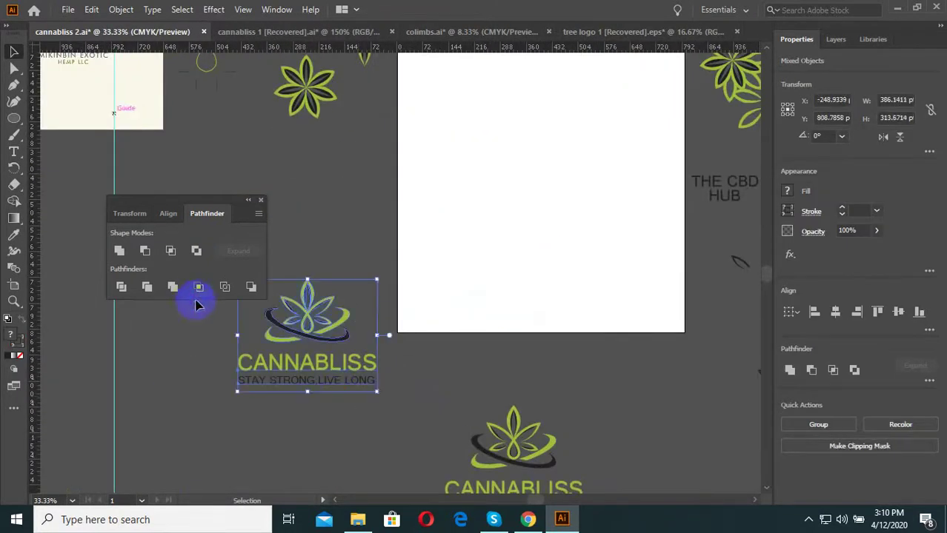
{"action": "scroll", "coordinate": [417, 291], "scroll_direction": "down", "scroll_amount": 1}
{"action": "left_click_drag", "start_coordinate": [534, 369], "coordinate": [478, 443]}
{"action": "mouse_move", "coordinate": [488, 411]}
{"action": "left_mouse_down"}
{"action": "mouse_move", "coordinate": [498, 271]}
{"action": "mouse_move", "coordinate": [538, 268]}
{"action": "left_mouse_up"}
{"action": "scroll", "coordinate": [538, 268], "scroll_direction": "up", "scroll_amount": 3}
- Scale up the CANNABLISS logo and tagline on the artboard, then deselect it
{"action": "left_click_drag", "start_coordinate": [561, 391], "coordinate": [391, 306]}
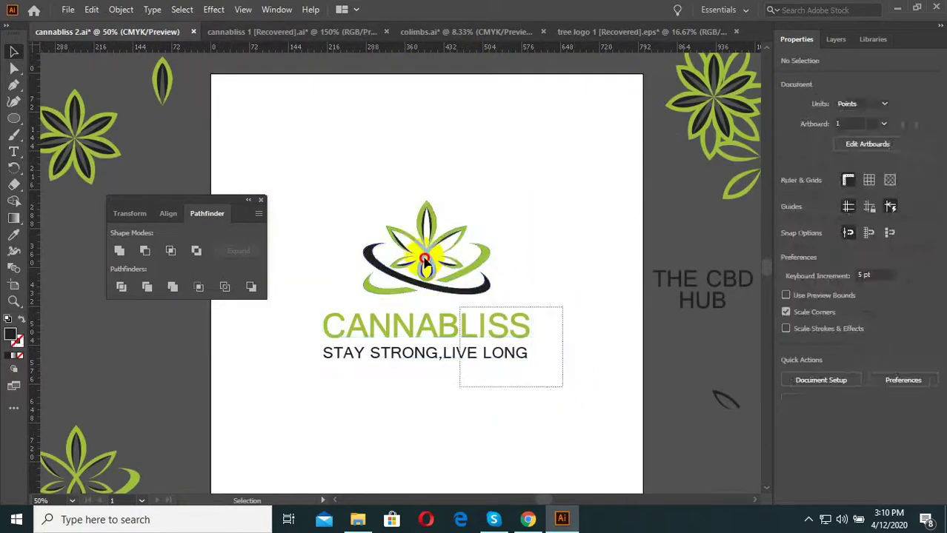
{"action": "left_click_drag", "start_coordinate": [530, 370], "coordinate": [555, 393]}
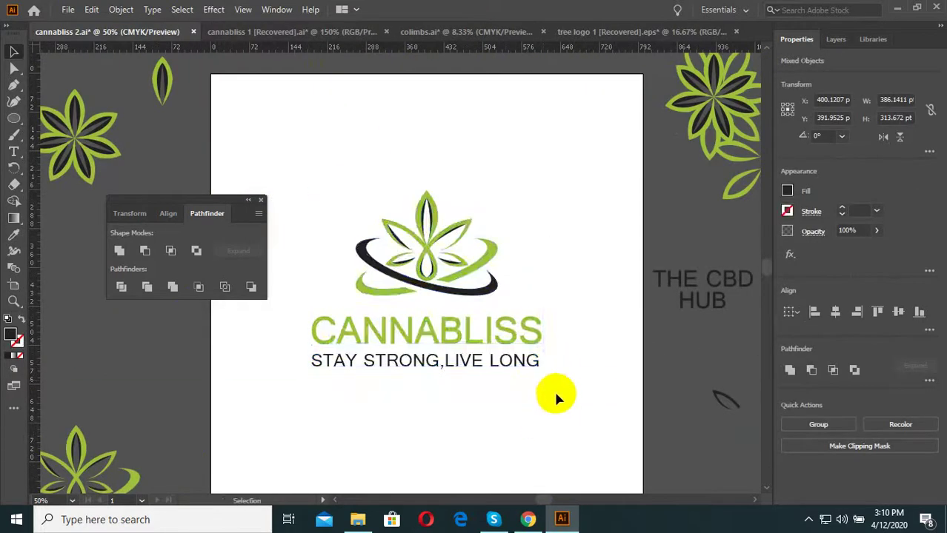
{"action": "left_click", "coordinate": [566, 194]}
{"action": "scroll", "coordinate": [530, 304], "scroll_direction": "down", "scroll_amount": 1}
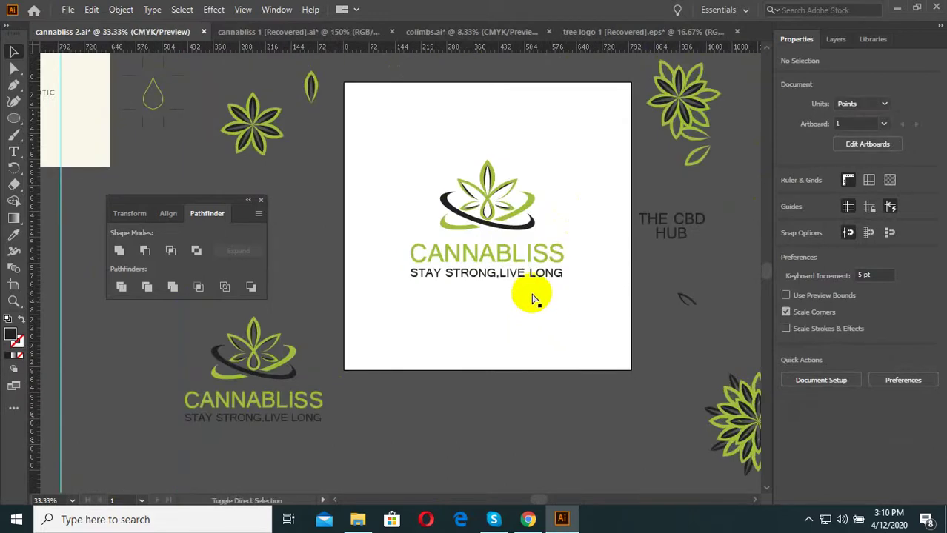
- Save the cannabliss 2 document with a plain Save instead of Save As
{"action": "left_click", "coordinate": [74, 11]}
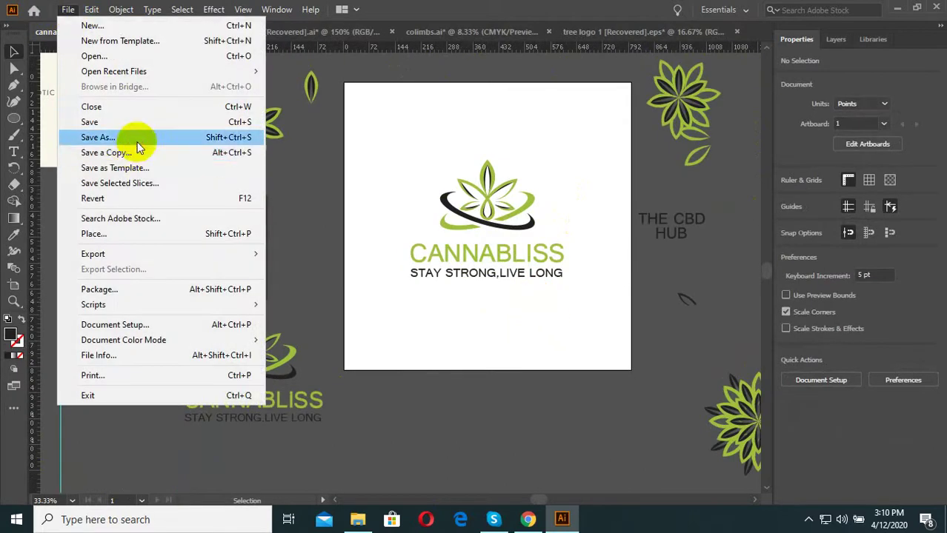
{"action": "left_click", "coordinate": [134, 139]}
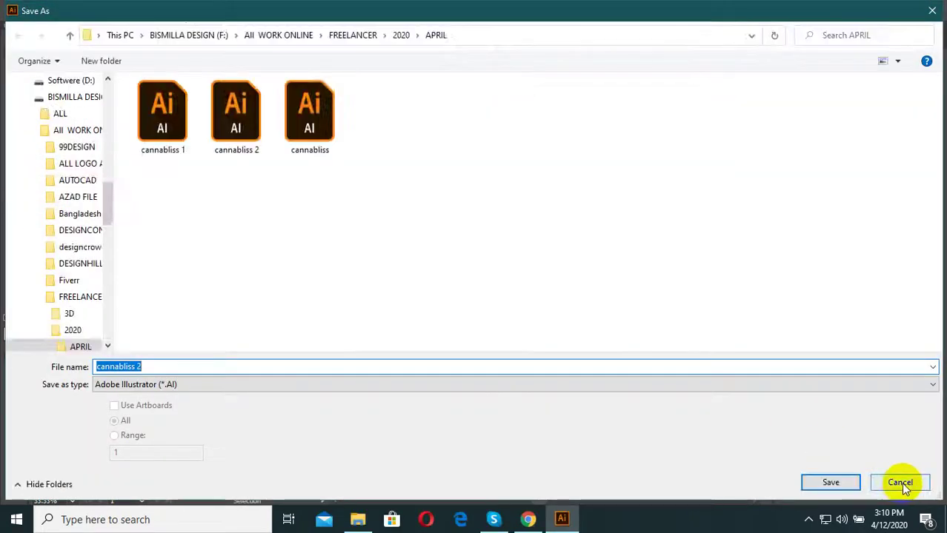
{"action": "left_click", "coordinate": [898, 480]}
{"action": "left_click", "coordinate": [63, 12]}
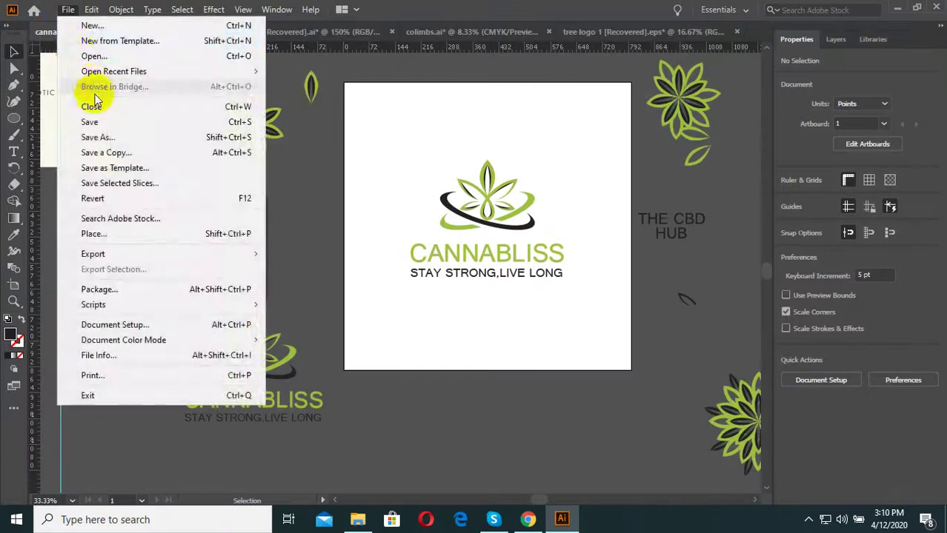
{"action": "left_click", "coordinate": [94, 120]}
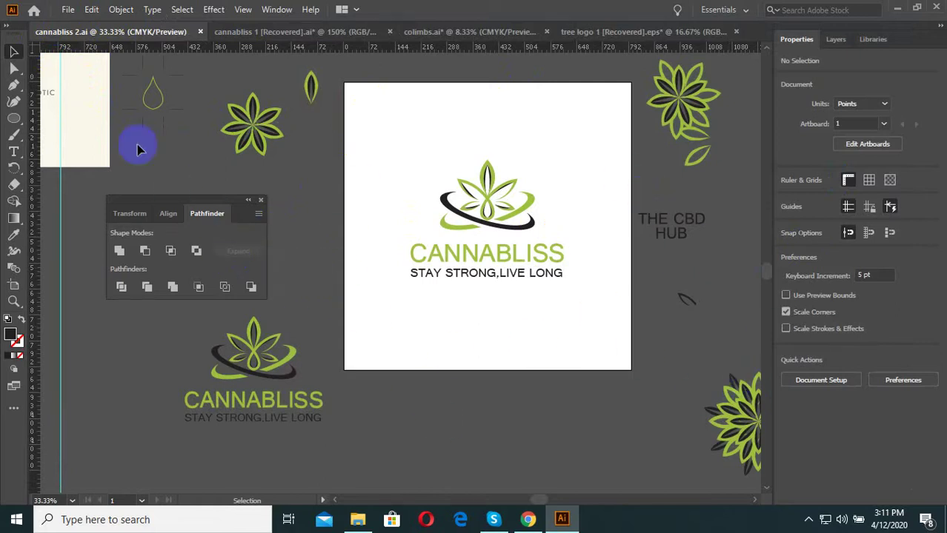
{"action": "left_click", "coordinate": [68, 9]}
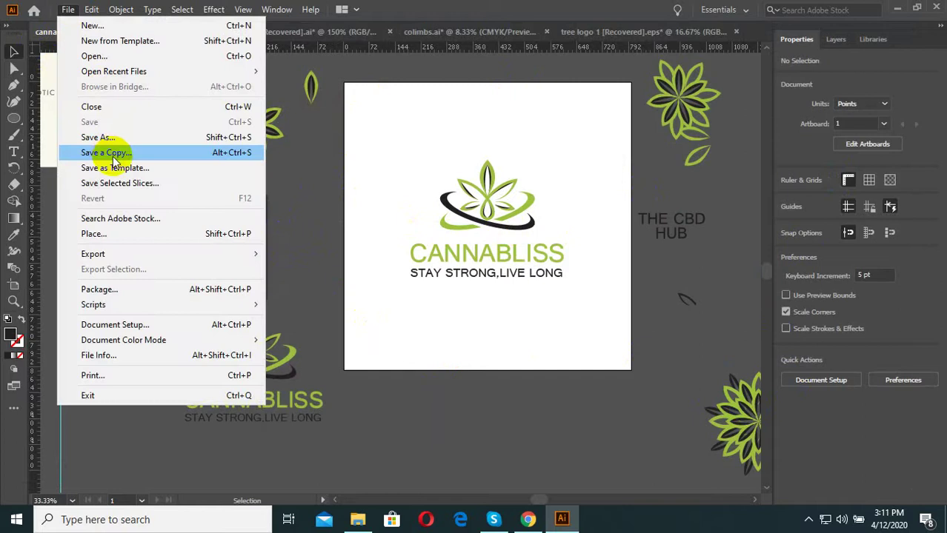
{"action": "left_click", "coordinate": [371, 268]}
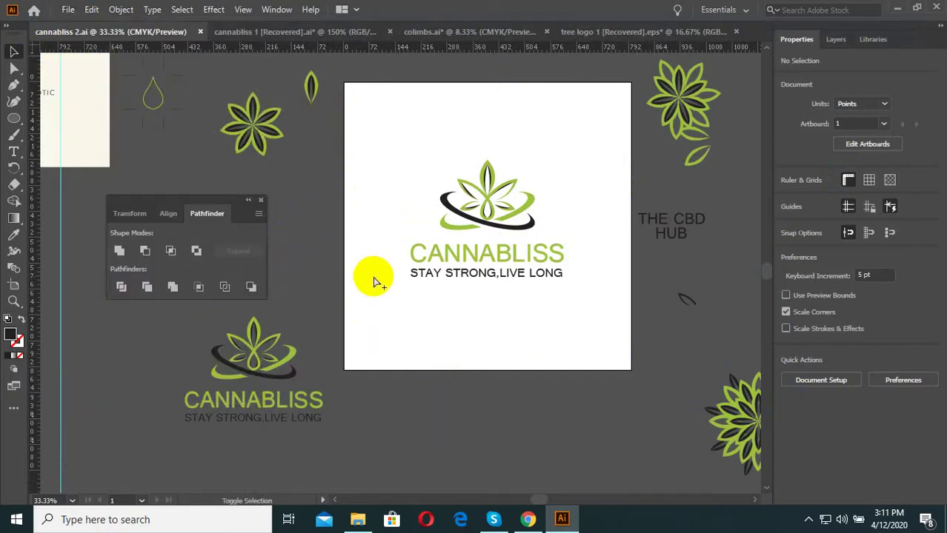
- Export the logo as JPEG cannabliss-4 into F:\All WORK ONLINE\FREELANCER\2020\APRIL and resave the document
{"action": "key", "text": "ctrl+alt+shift+s"}
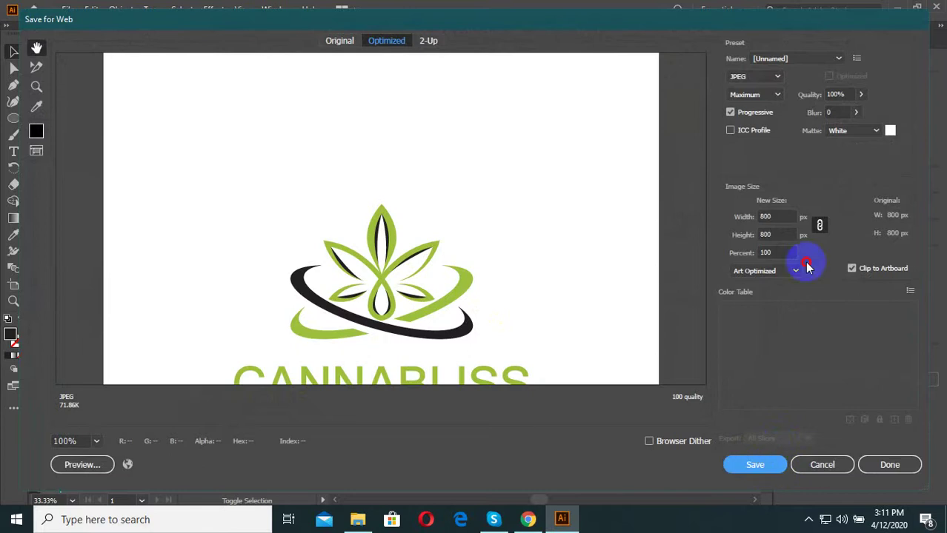
{"action": "left_click", "coordinate": [757, 462]}
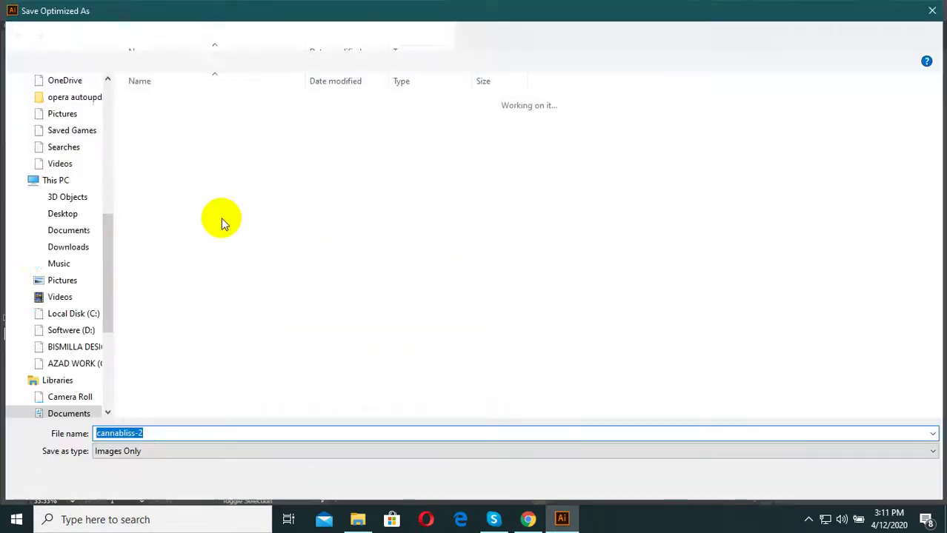
{"action": "left_click", "coordinate": [121, 36]}
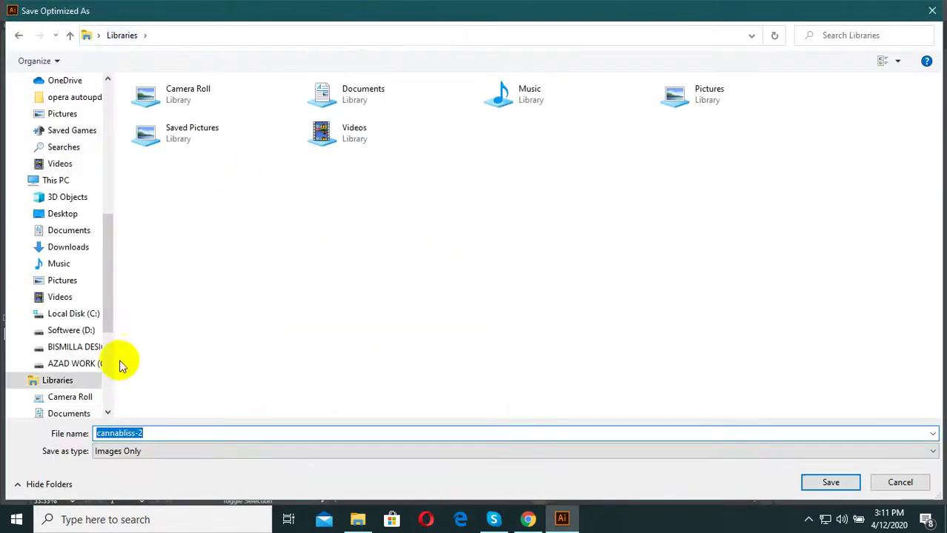
{"action": "left_click", "coordinate": [96, 346]}
{"action": "double_click", "coordinate": [237, 140]}
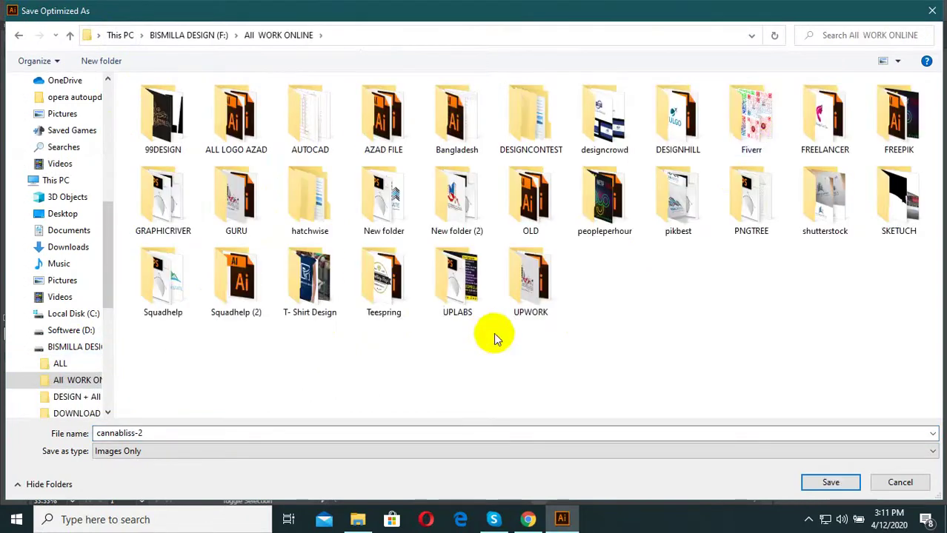
{"action": "double_click", "coordinate": [789, 128]}
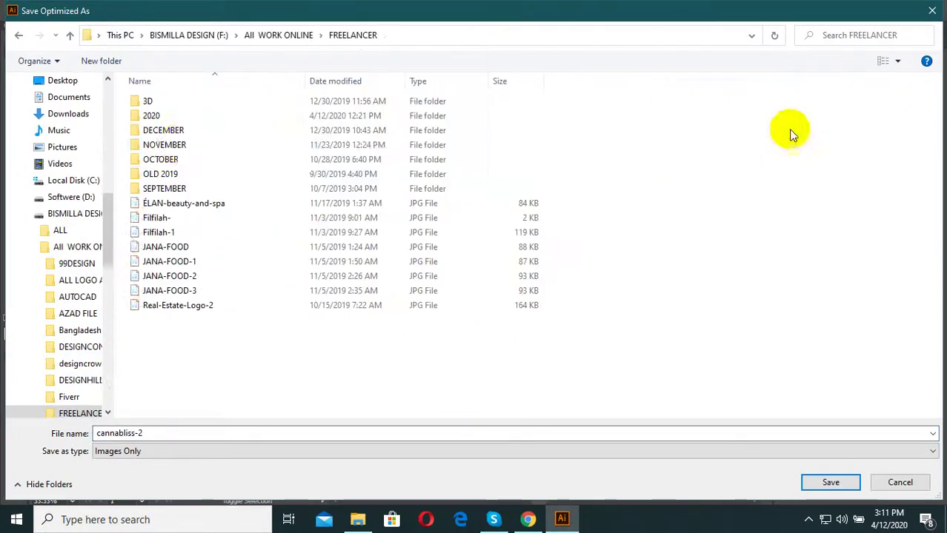
{"action": "double_click", "coordinate": [156, 116]}
{"action": "left_click", "coordinate": [302, 152]}
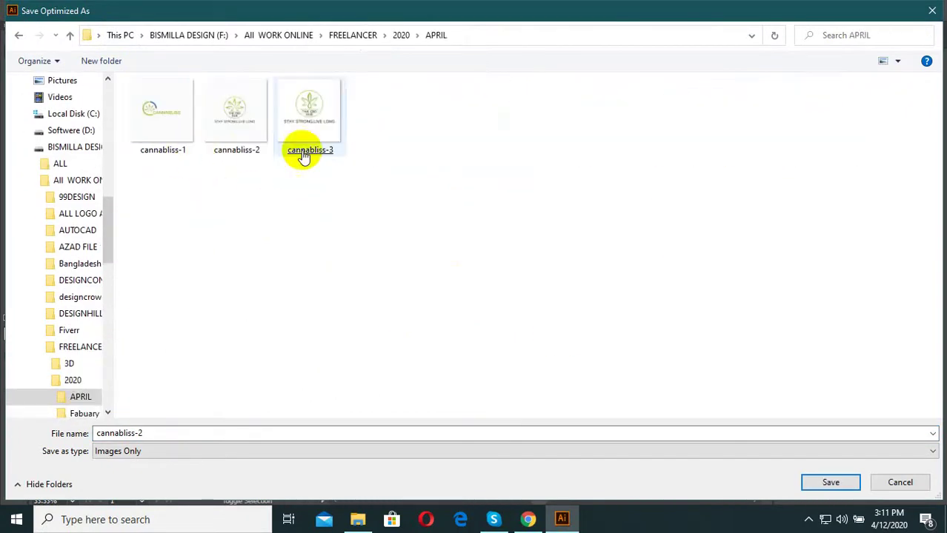
{"action": "double_click", "coordinate": [209, 435]}
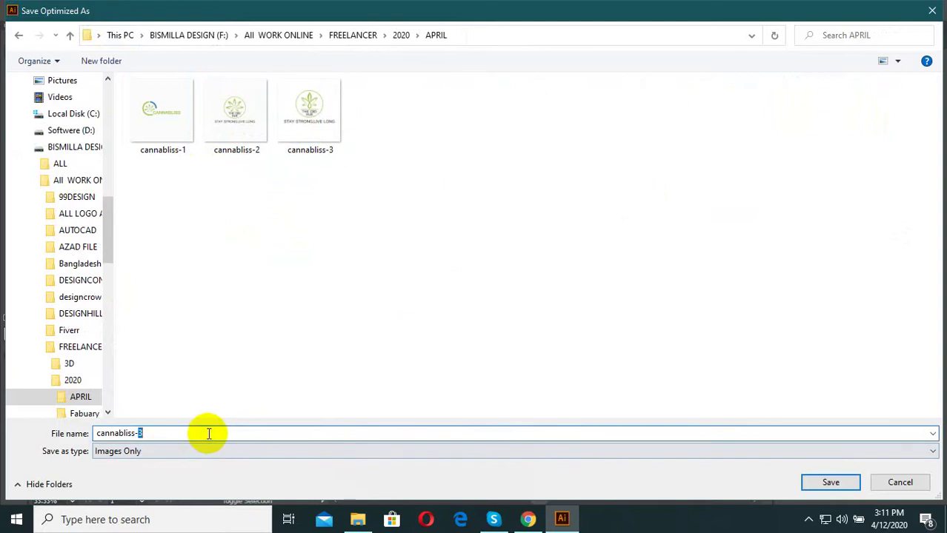
{"action": "type", "text": "4"}
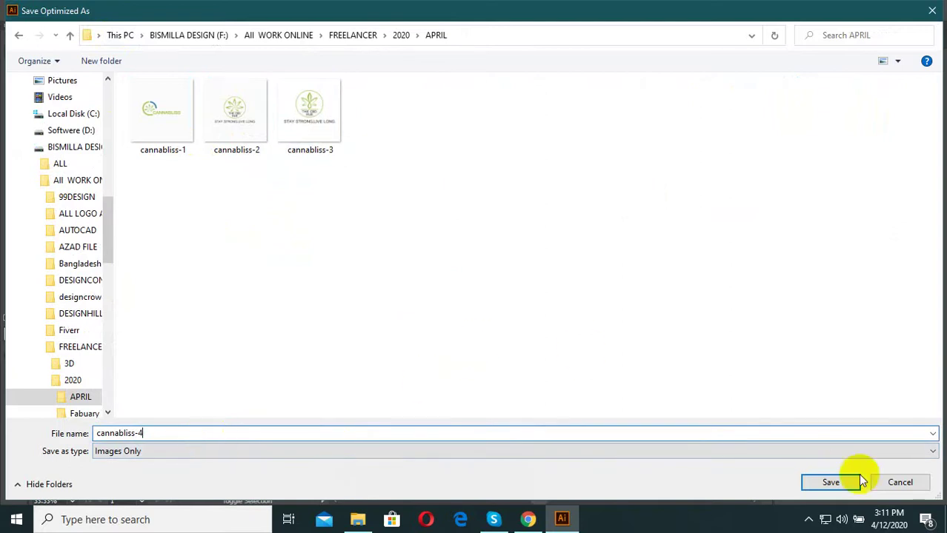
{"action": "left_click", "coordinate": [861, 482]}
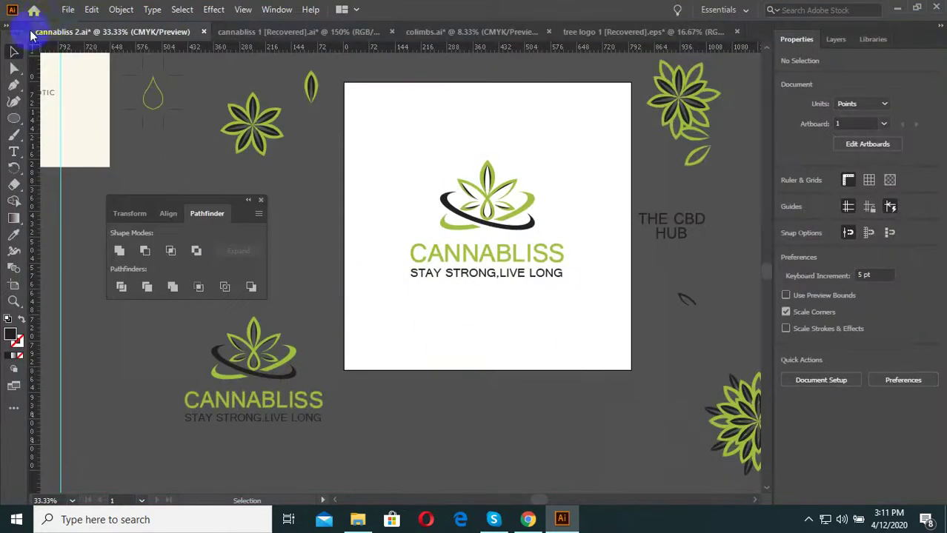
{"action": "left_click", "coordinate": [68, 9]}
{"action": "left_click", "coordinate": [104, 122]}
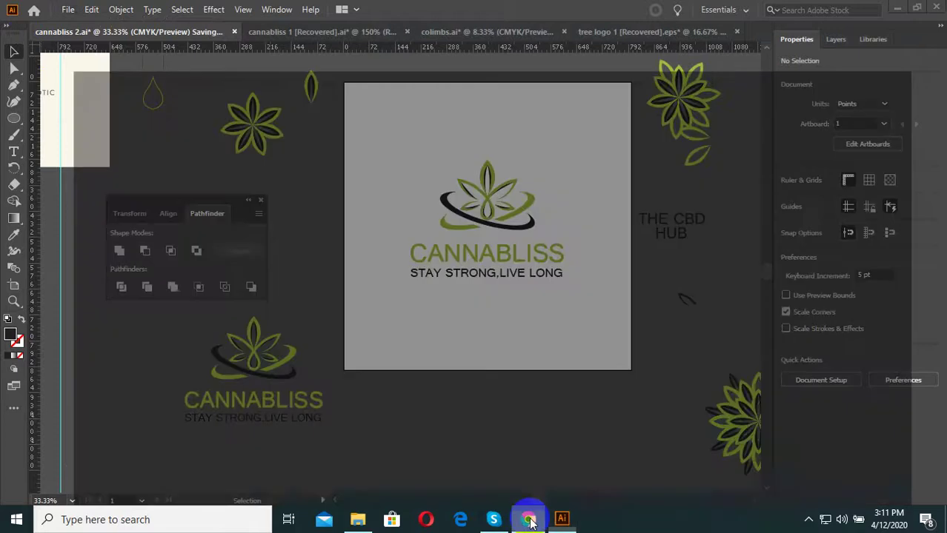
- Open the Freelancer contest entry form and pick the suggested entry title
{"action": "left_click", "coordinate": [528, 520]}
{"action": "left_click", "coordinate": [830, 212]}
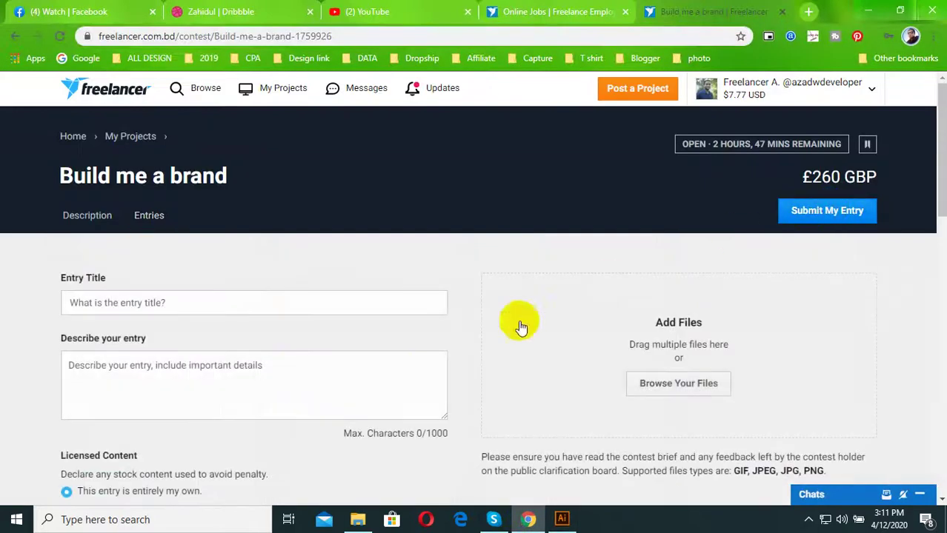
{"action": "left_click", "coordinate": [203, 303]}
{"action": "left_click", "coordinate": [160, 340]}
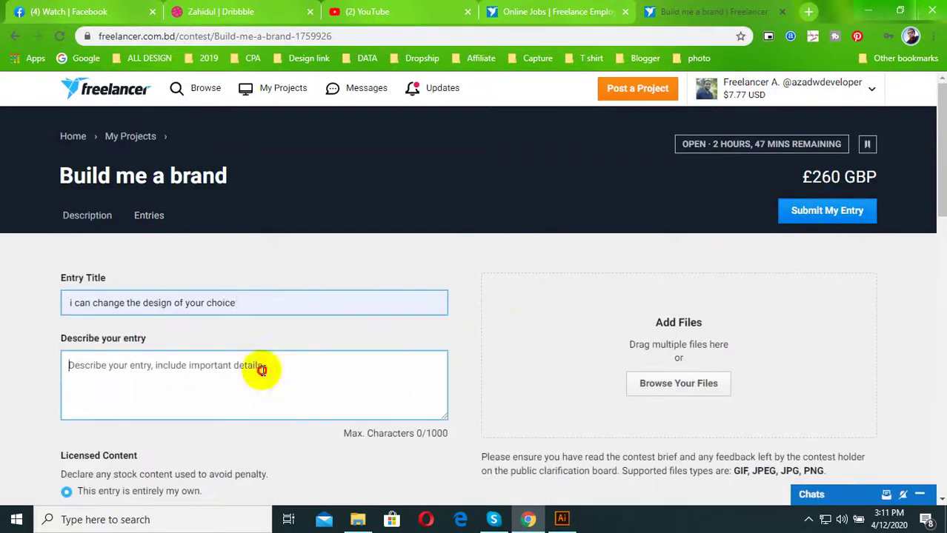
{"action": "left_click", "coordinate": [260, 368]}
{"action": "left_click", "coordinate": [357, 519]}
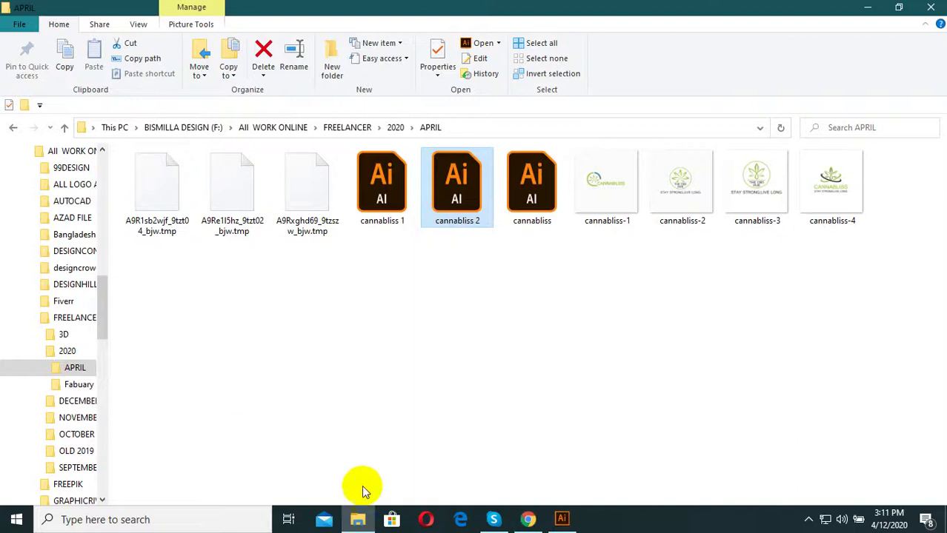
- Open the Uplabs text file from the TAG folder
{"action": "left_click", "coordinate": [367, 522]}
{"action": "key", "text": "super+e"}
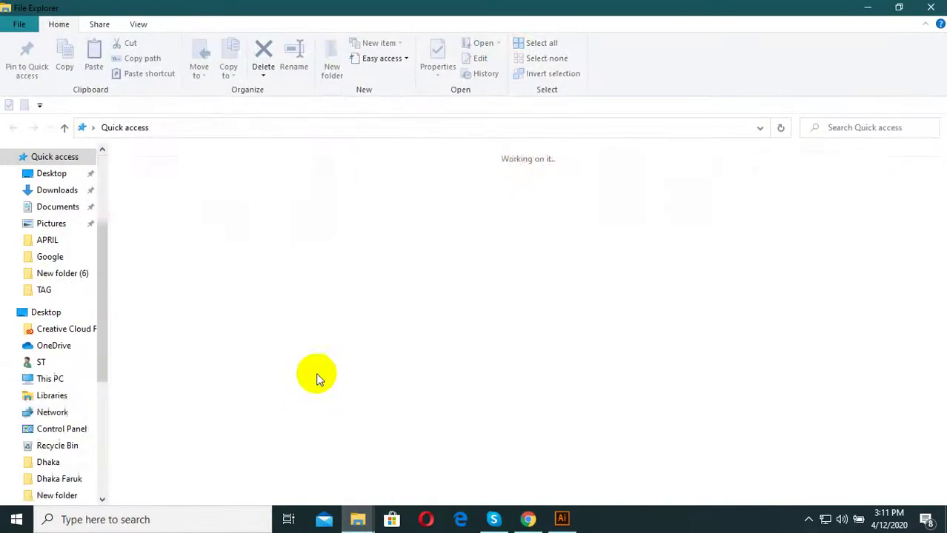
{"action": "double_click", "coordinate": [505, 256]}
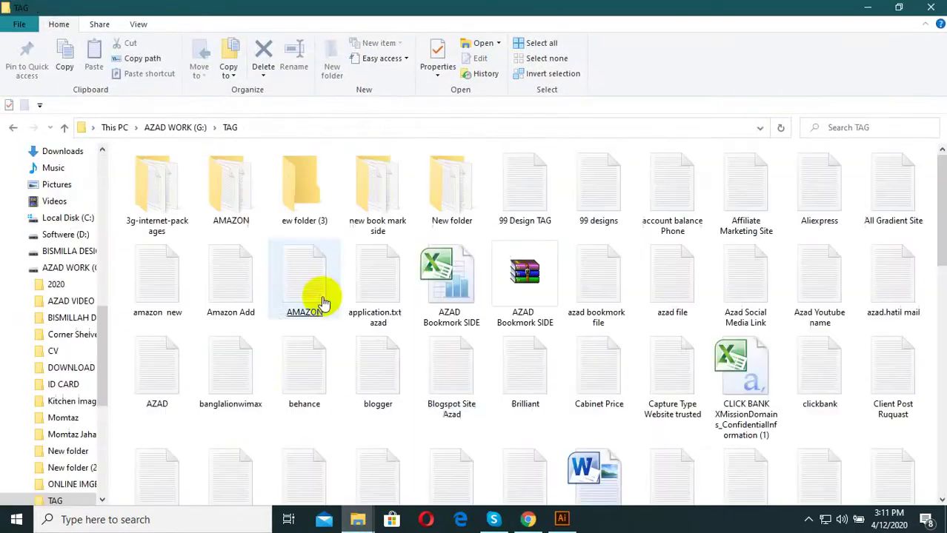
{"action": "left_click", "coordinate": [423, 344]}
{"action": "scroll", "coordinate": [498, 370], "scroll_direction": "down", "scroll_amount": 2}
{"action": "scroll", "coordinate": [585, 414], "scroll_direction": "down", "scroll_amount": 10}
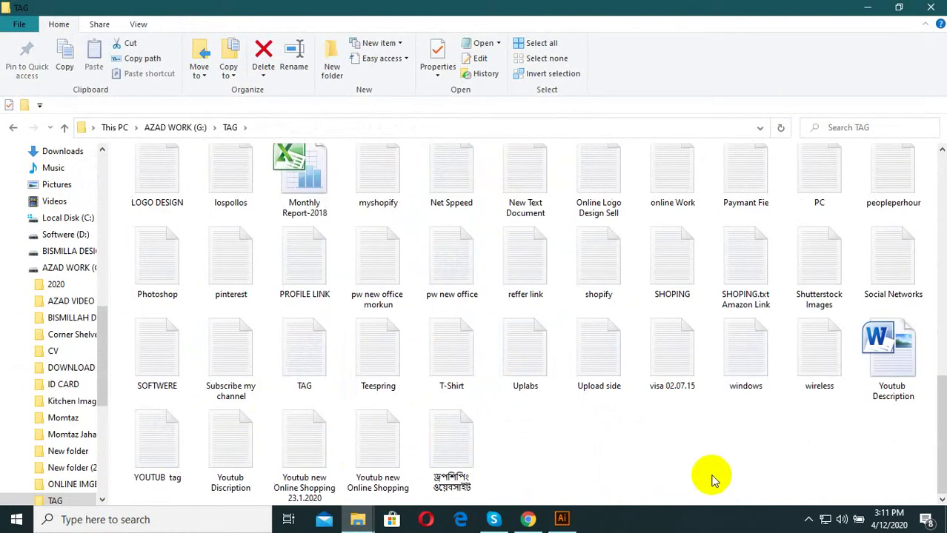
{"action": "double_click", "coordinate": [518, 357]}
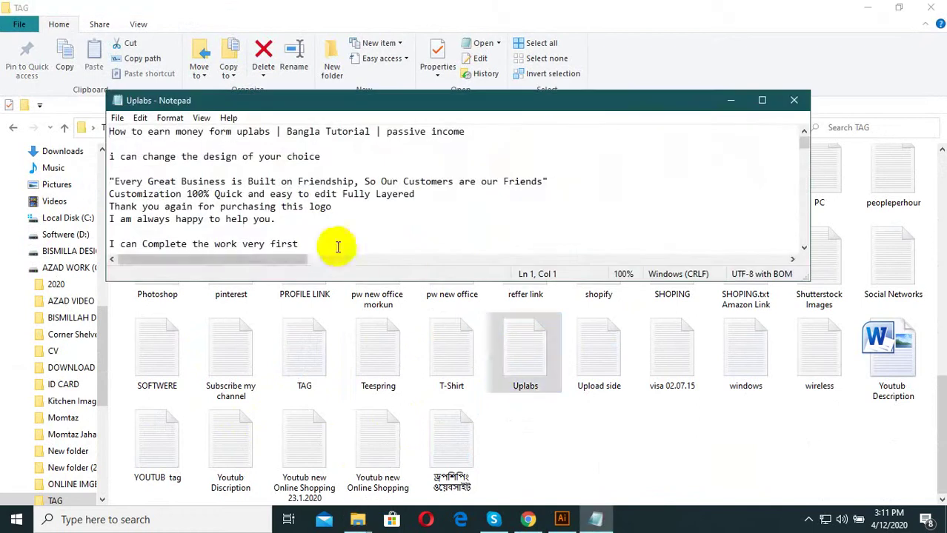
- Maximize the Uplabs note and copy the line '100% quality and satisfaction in my work is guaranteed.'
{"action": "scroll", "coordinate": [348, 222], "scroll_direction": "down", "scroll_amount": 5}
{"action": "scroll", "coordinate": [365, 204], "scroll_direction": "down", "scroll_amount": 5}
{"action": "scroll", "coordinate": [366, 205], "scroll_direction": "down", "scroll_amount": 5}
{"action": "scroll", "coordinate": [365, 205], "scroll_direction": "up", "scroll_amount": 3}
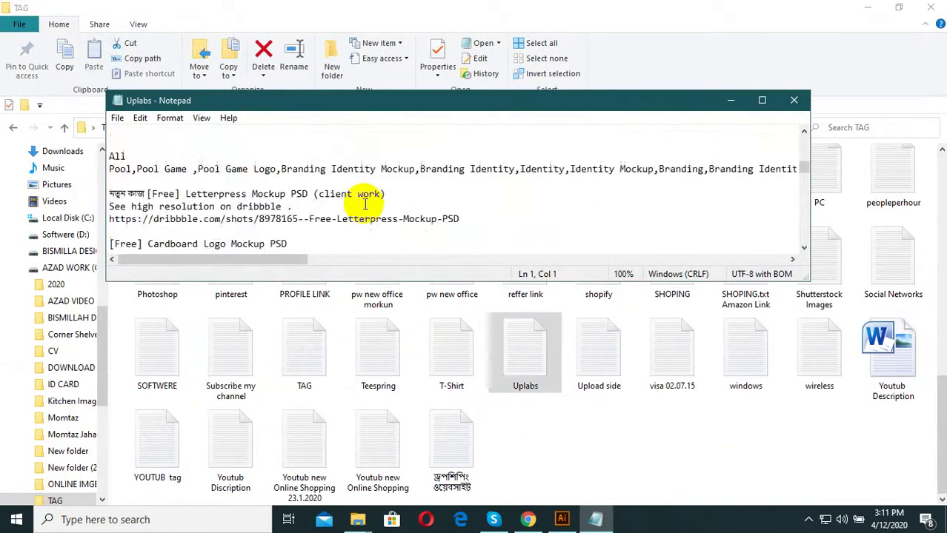
{"action": "scroll", "coordinate": [375, 249], "scroll_direction": "down", "scroll_amount": 4}
{"action": "double_click", "coordinate": [517, 104]}
{"action": "scroll", "coordinate": [226, 348], "scroll_direction": "down", "scroll_amount": 5}
{"action": "scroll", "coordinate": [243, 342], "scroll_direction": "down", "scroll_amount": 9}
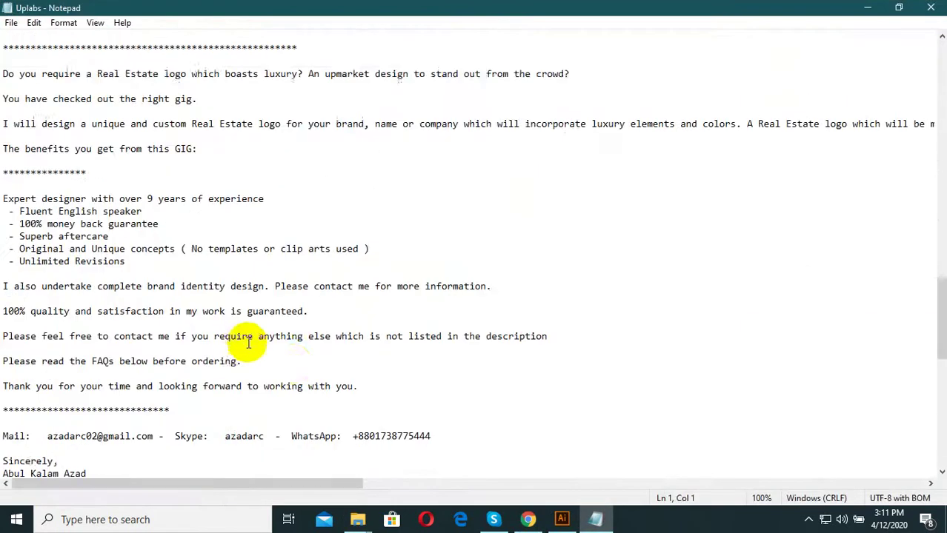
{"action": "scroll", "coordinate": [282, 330], "scroll_direction": "down", "scroll_amount": 1}
{"action": "scroll", "coordinate": [296, 325], "scroll_direction": "down", "scroll_amount": 2}
{"action": "scroll", "coordinate": [296, 323], "scroll_direction": "down", "scroll_amount": 2}
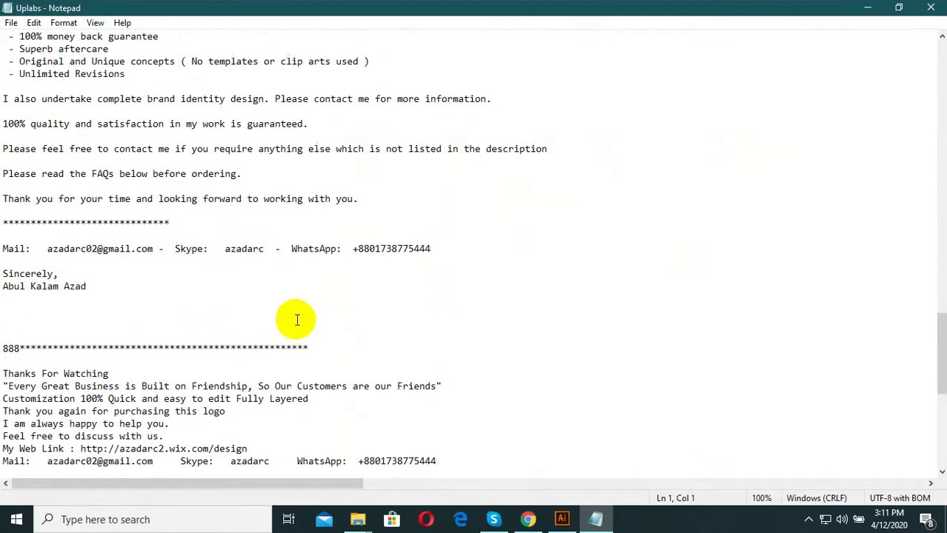
{"action": "key", "text": "shift+Home"}
{"action": "key", "text": "ctrl+c"}
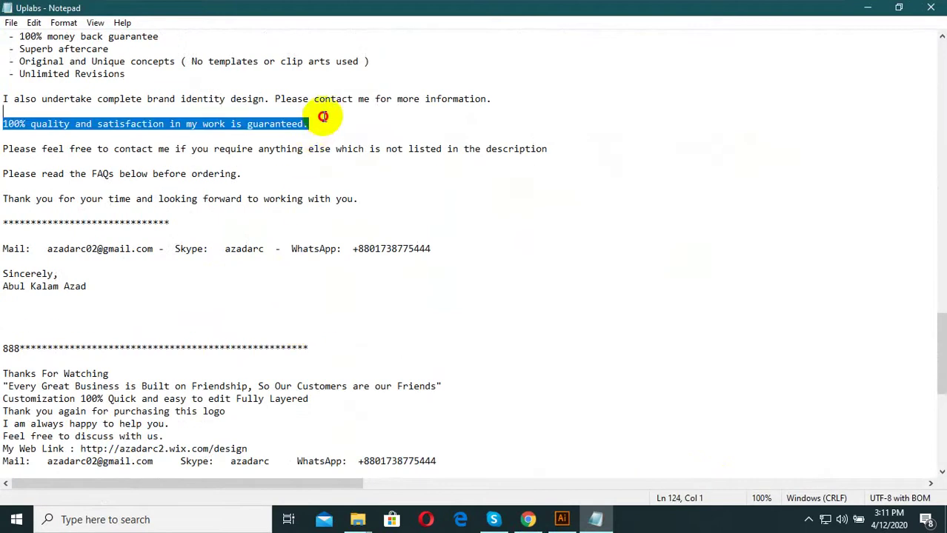
{"action": "left_click", "coordinate": [528, 520]}
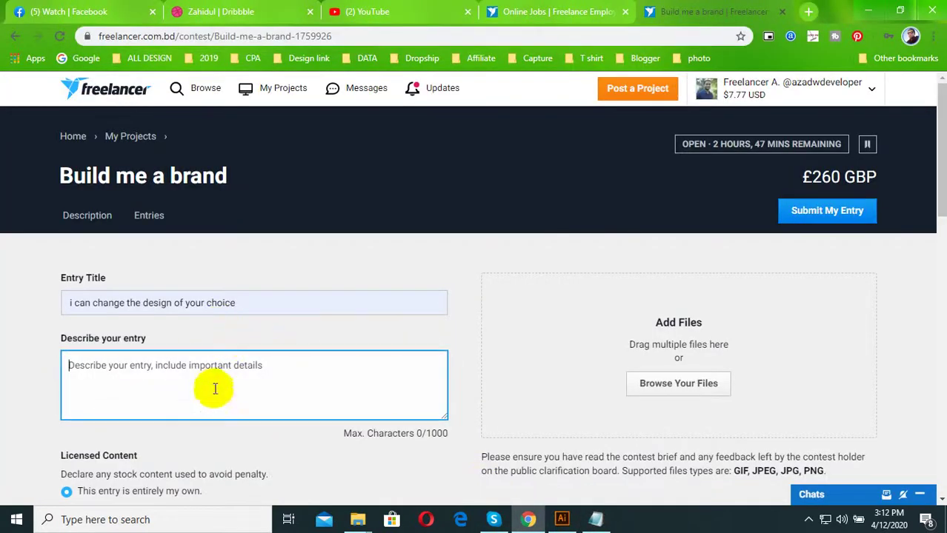
- Paste the guarantee line as the entry description and browse for a file from This PC
{"action": "key", "text": "ctrl+v"}
{"action": "scroll", "coordinate": [665, 245], "scroll_direction": "down", "scroll_amount": 2}
{"action": "left_click", "coordinate": [667, 244]}
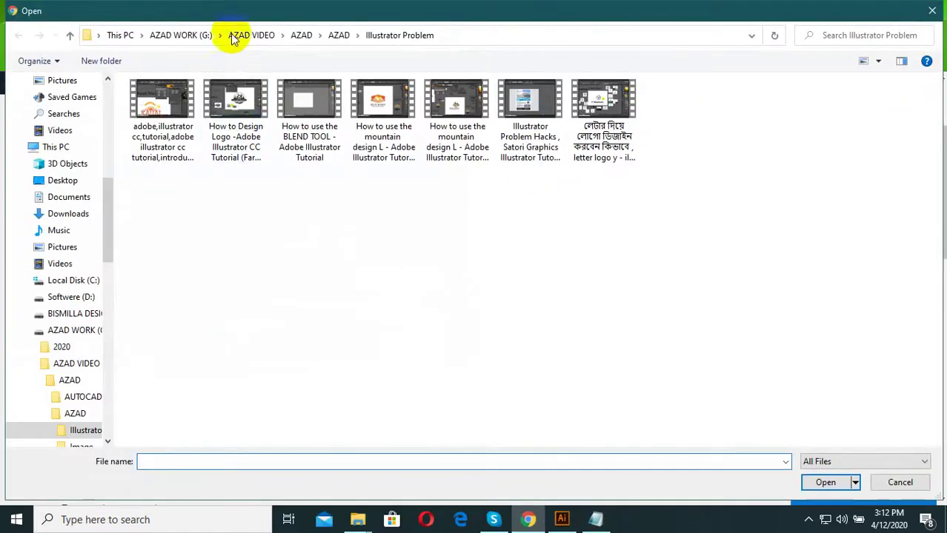
{"action": "left_click", "coordinate": [237, 35]}
{"action": "left_click", "coordinate": [181, 35]}
{"action": "left_click", "coordinate": [520, 373]}
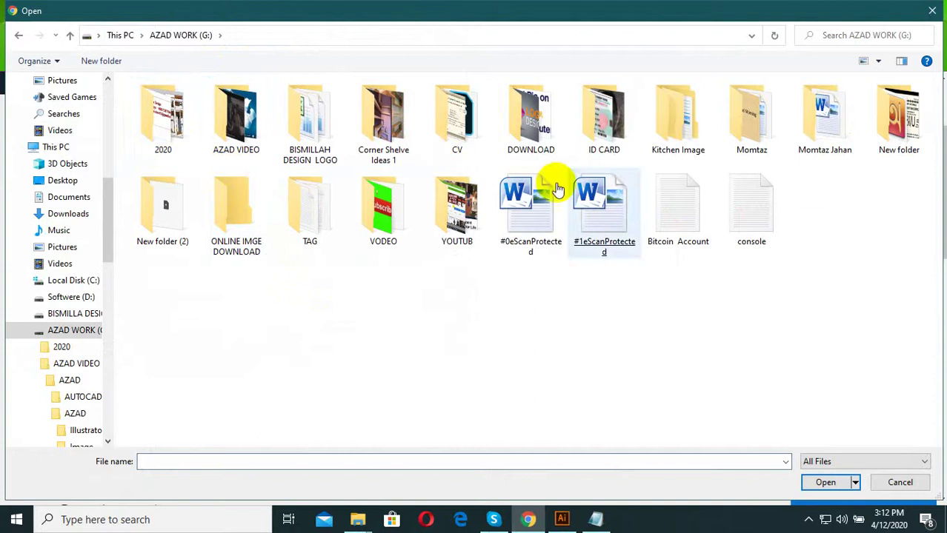
{"action": "left_click", "coordinate": [120, 35]}
- Choose cannabliss-4 from F:\All WORK ONLINE\FREELANCER\2020\APRIL as the entry file
{"action": "double_click", "coordinate": [602, 220]}
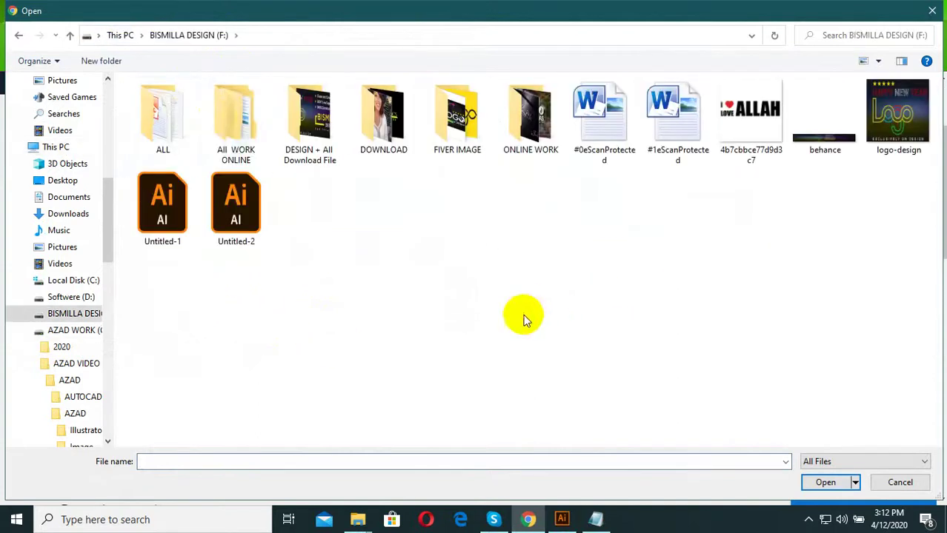
{"action": "double_click", "coordinate": [235, 118]}
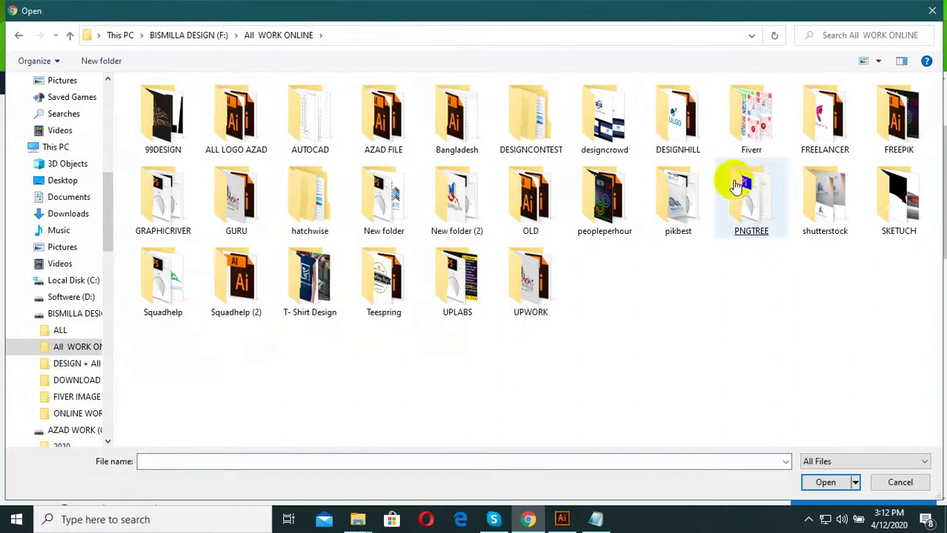
{"action": "left_click", "coordinate": [817, 124]}
{"action": "double_click", "coordinate": [817, 124]}
{"action": "double_click", "coordinate": [178, 117]}
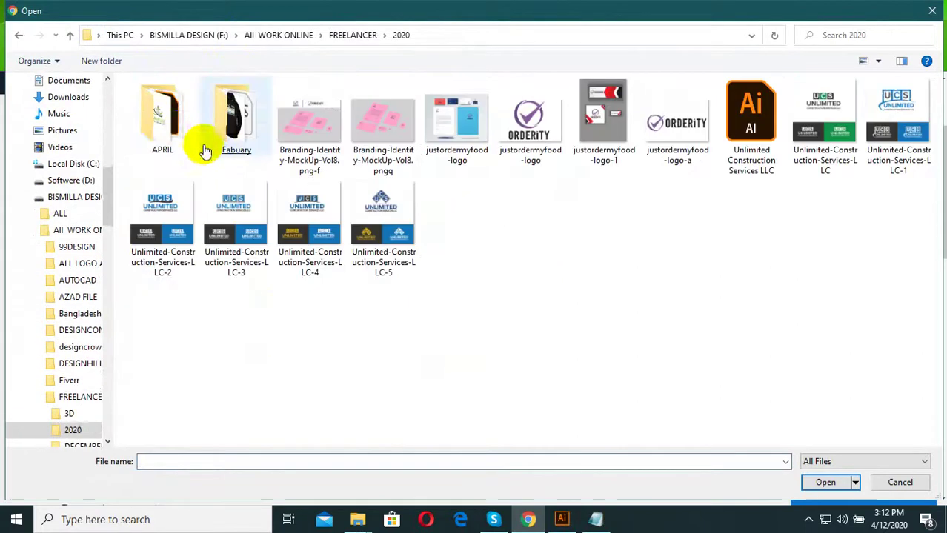
{"action": "double_click", "coordinate": [181, 133]}
{"action": "double_click", "coordinate": [826, 130]}
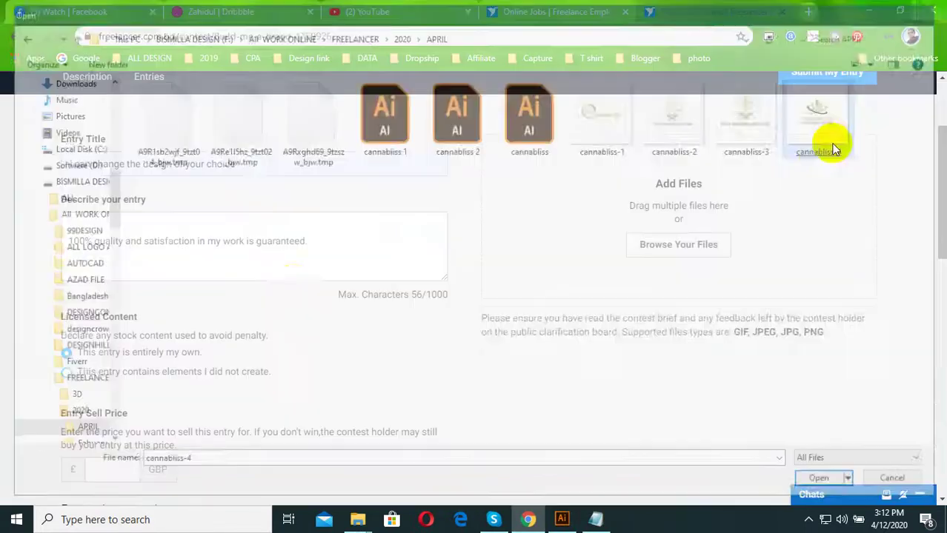
- Set the entry sell price to 260 from the suggested prices
{"action": "scroll", "coordinate": [433, 403], "scroll_direction": "down", "scroll_amount": 2}
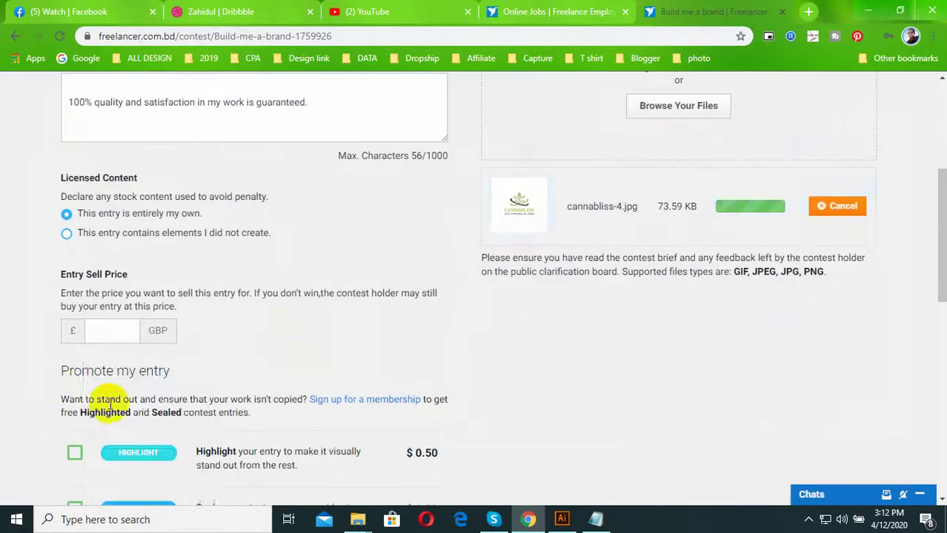
{"action": "left_click", "coordinate": [101, 340]}
{"action": "scroll", "coordinate": [740, 125], "scroll_direction": "up", "scroll_amount": 2}
{"action": "scroll", "coordinate": [841, 159], "scroll_direction": "up", "scroll_amount": 2}
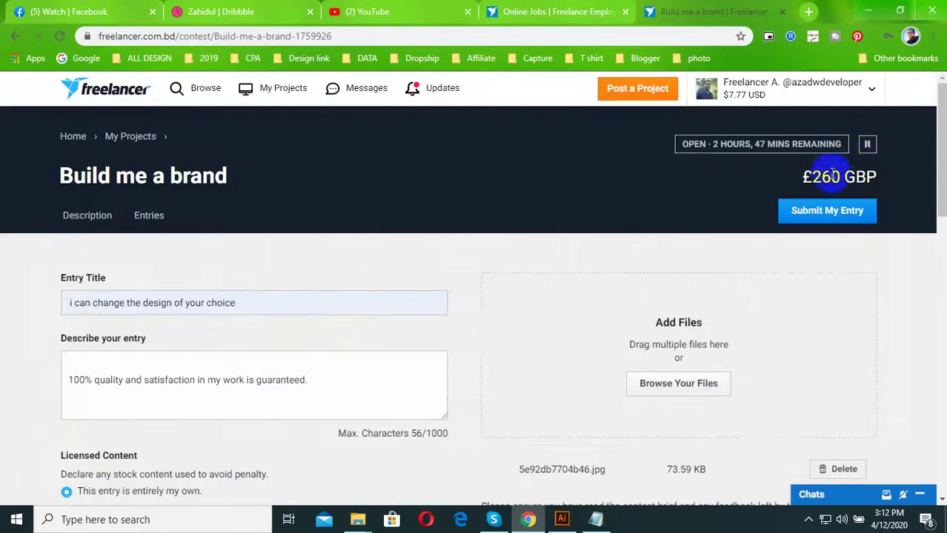
{"action": "scroll", "coordinate": [424, 366], "scroll_direction": "down", "scroll_amount": 3}
{"action": "scroll", "coordinate": [154, 292], "scroll_direction": "down", "scroll_amount": 2}
{"action": "left_click", "coordinate": [121, 265]}
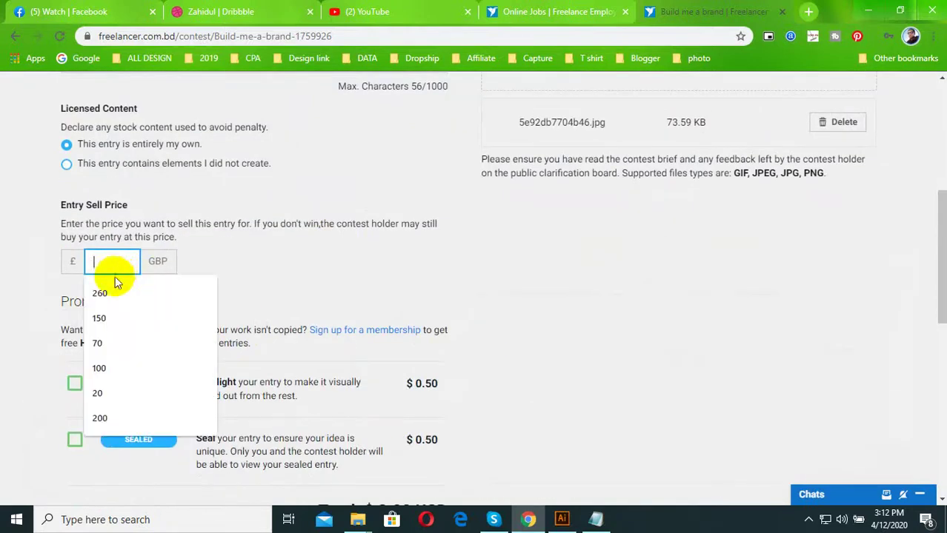
{"action": "left_click", "coordinate": [99, 293]}
- Submit the contest entry and dismiss the success message
{"action": "scroll", "coordinate": [380, 364], "scroll_direction": "down", "scroll_amount": 1}
{"action": "scroll", "coordinate": [133, 354], "scroll_direction": "down", "scroll_amount": 2}
{"action": "left_click", "coordinate": [107, 415]}
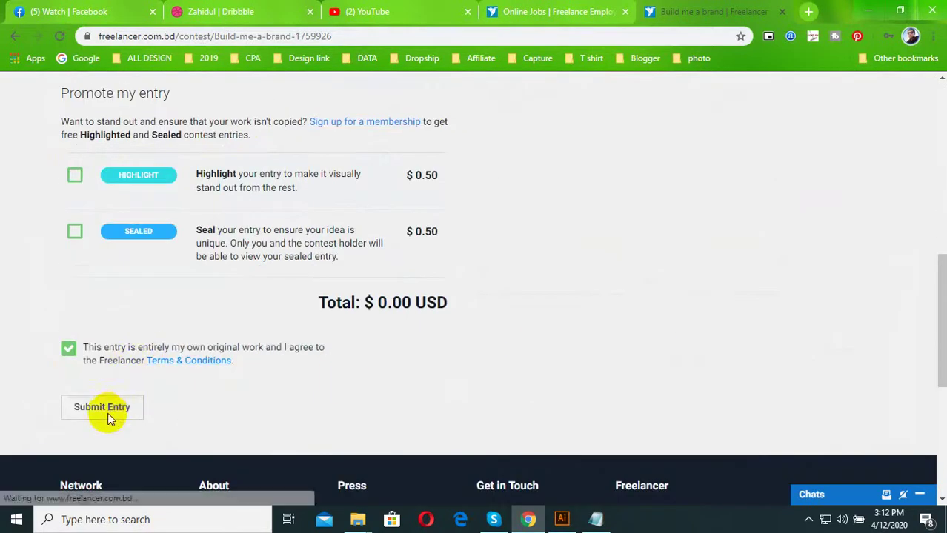
{"action": "scroll", "coordinate": [711, 198], "scroll_direction": "up", "scroll_amount": 3}
{"action": "scroll", "coordinate": [576, 268], "scroll_direction": "up", "scroll_amount": 2}
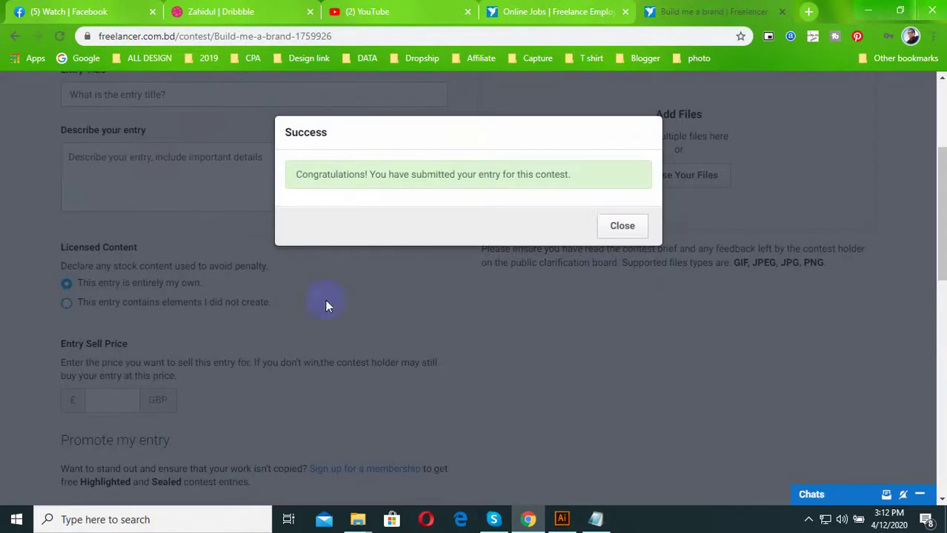
{"action": "left_click", "coordinate": [616, 226]}
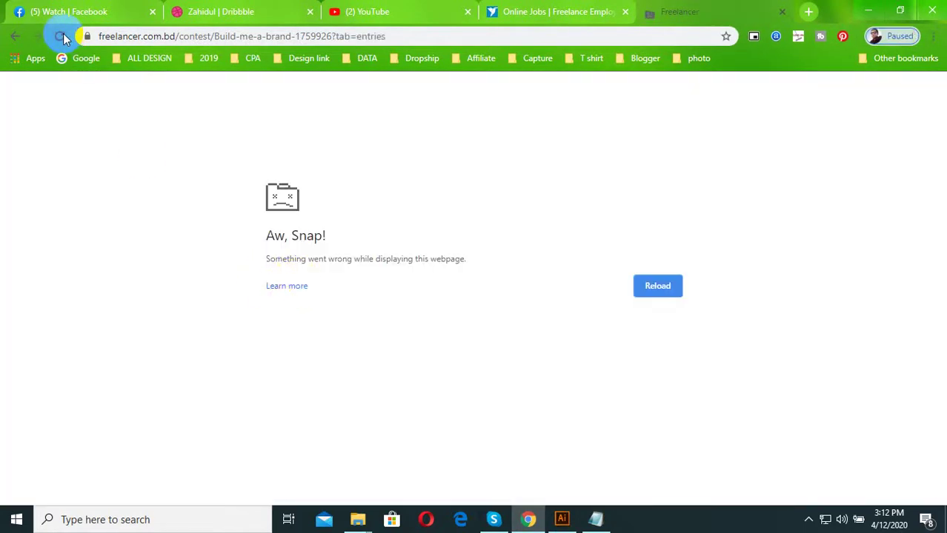
- Reload the contest page, find CANNABLISS listed as entry #957, and return to Illustrator
{"action": "left_click", "coordinate": [61, 37]}
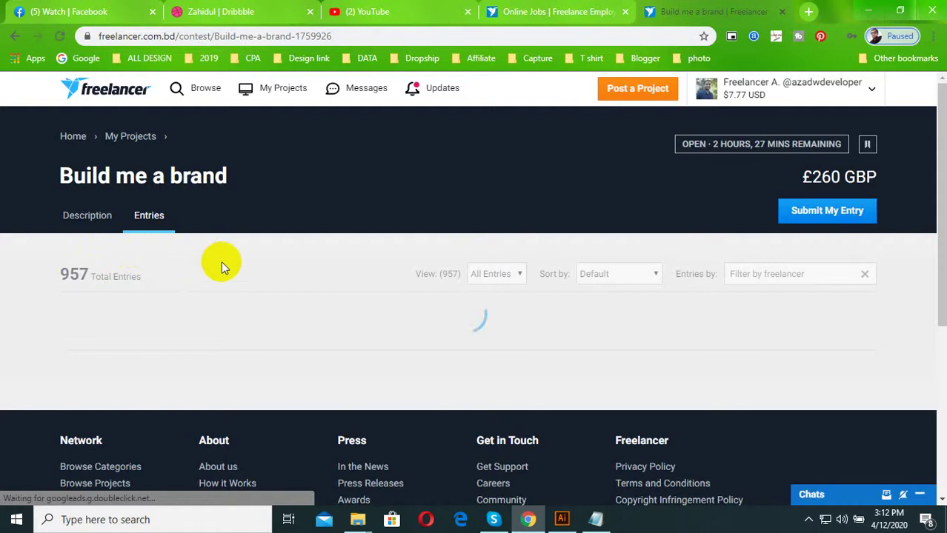
{"action": "scroll", "coordinate": [239, 300], "scroll_direction": "down", "scroll_amount": 1}
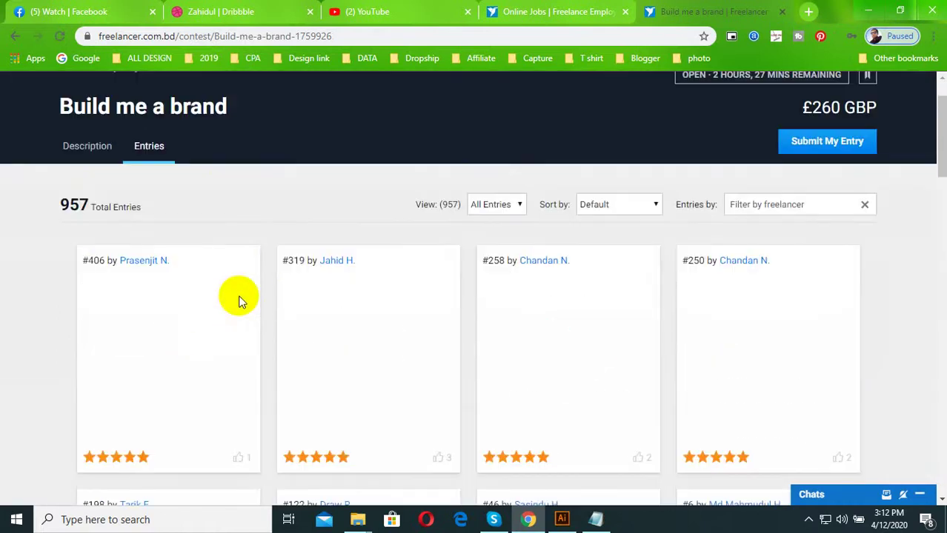
{"action": "scroll", "coordinate": [338, 334], "scroll_direction": "down", "scroll_amount": 4}
{"action": "scroll", "coordinate": [339, 339], "scroll_direction": "down", "scroll_amount": 3}
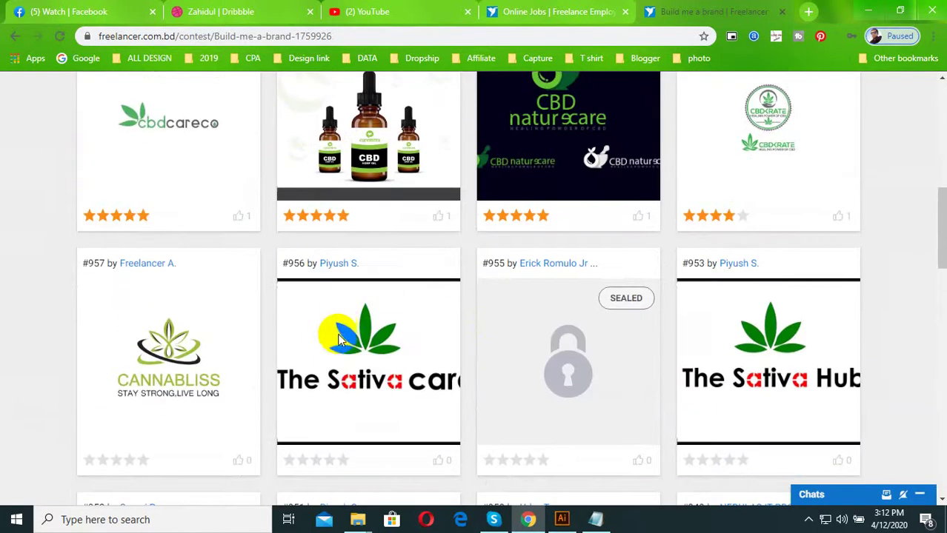
{"action": "scroll", "coordinate": [222, 297], "scroll_direction": "down", "scroll_amount": 1}
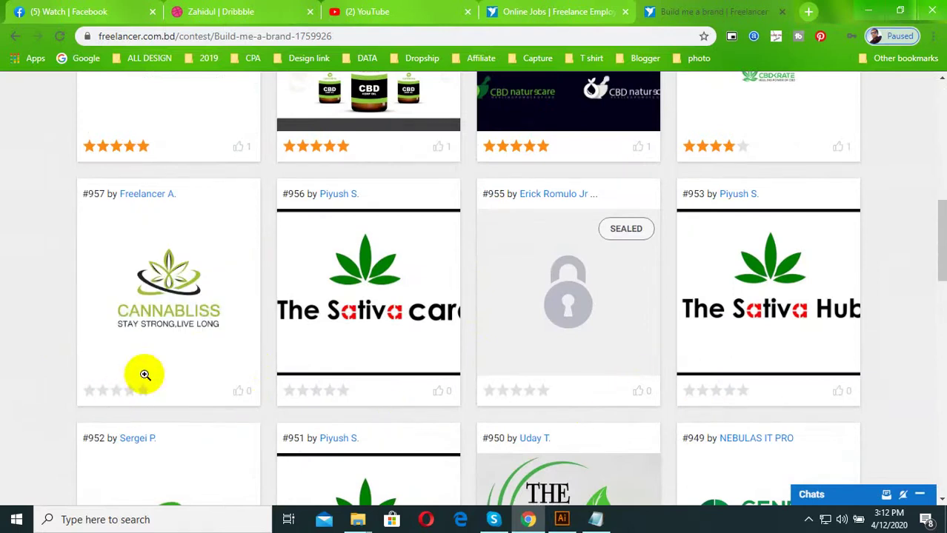
{"action": "scroll", "coordinate": [164, 332], "scroll_direction": "down", "scroll_amount": 1}
{"action": "scroll", "coordinate": [169, 336], "scroll_direction": "down", "scroll_amount": 3}
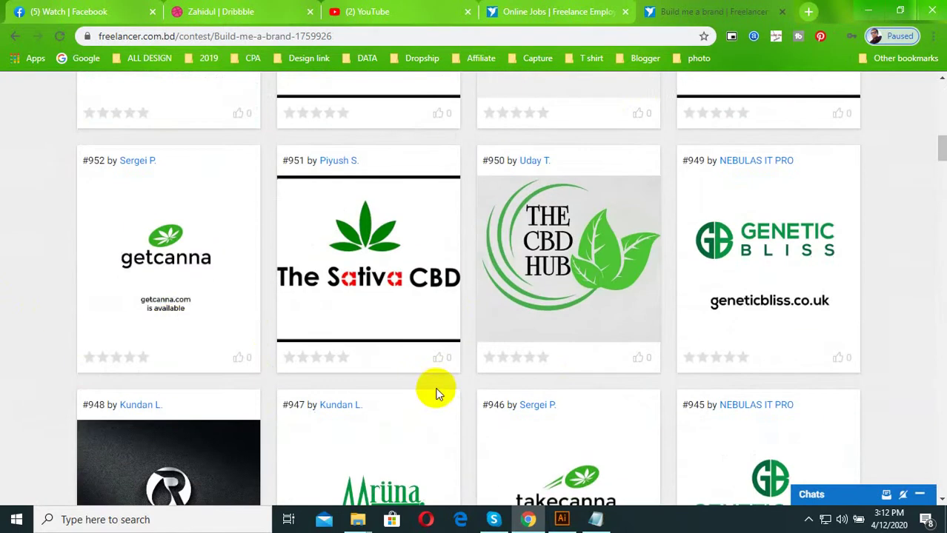
{"action": "scroll", "coordinate": [437, 395], "scroll_direction": "up", "scroll_amount": 1}
{"action": "scroll", "coordinate": [307, 391], "scroll_direction": "up", "scroll_amount": 3}
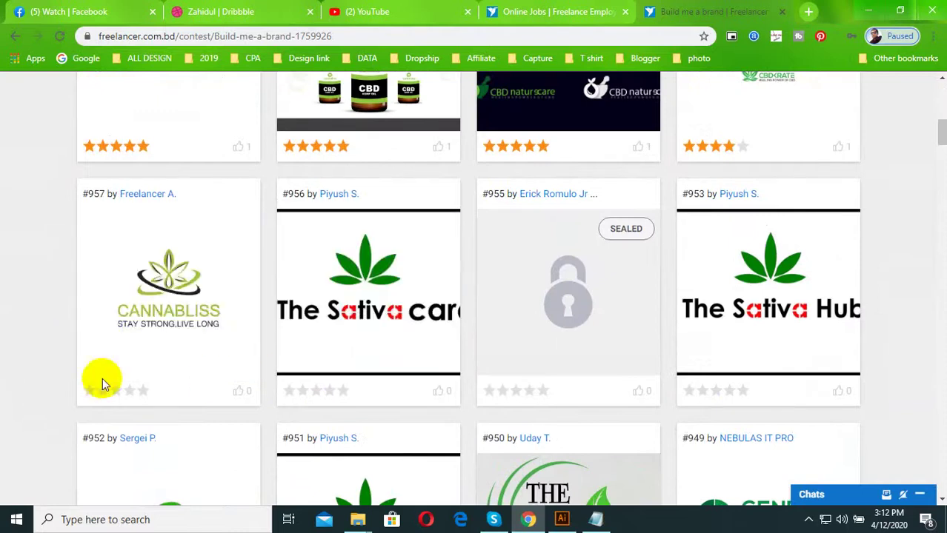
{"action": "scroll", "coordinate": [33, 334], "scroll_direction": "up", "scroll_amount": 1}
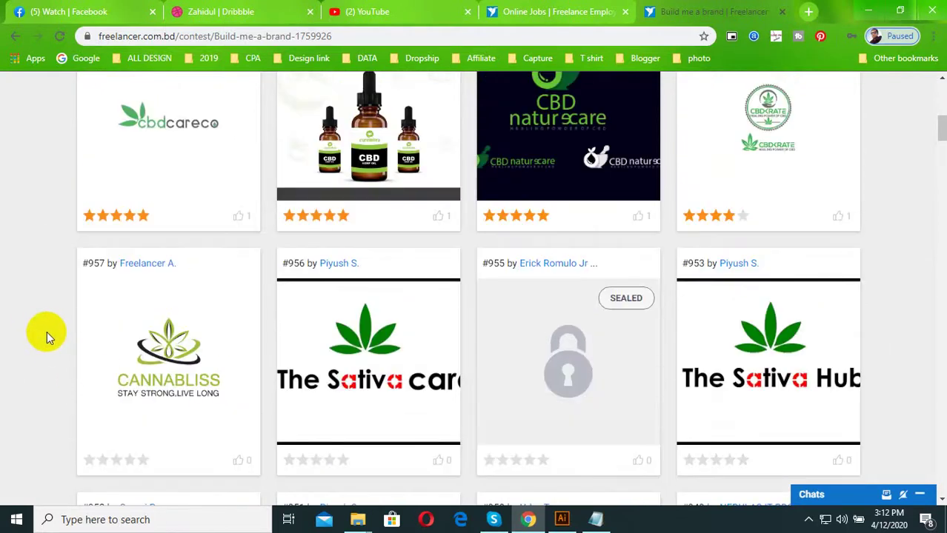
{"action": "scroll", "coordinate": [170, 348], "scroll_direction": "up", "scroll_amount": 1}
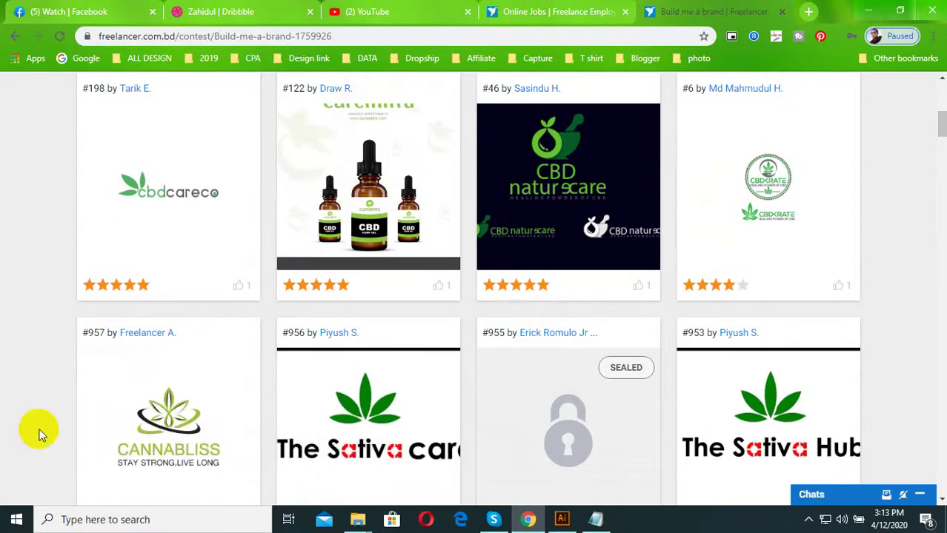
{"action": "scroll", "coordinate": [259, 367], "scroll_direction": "down", "scroll_amount": 2}
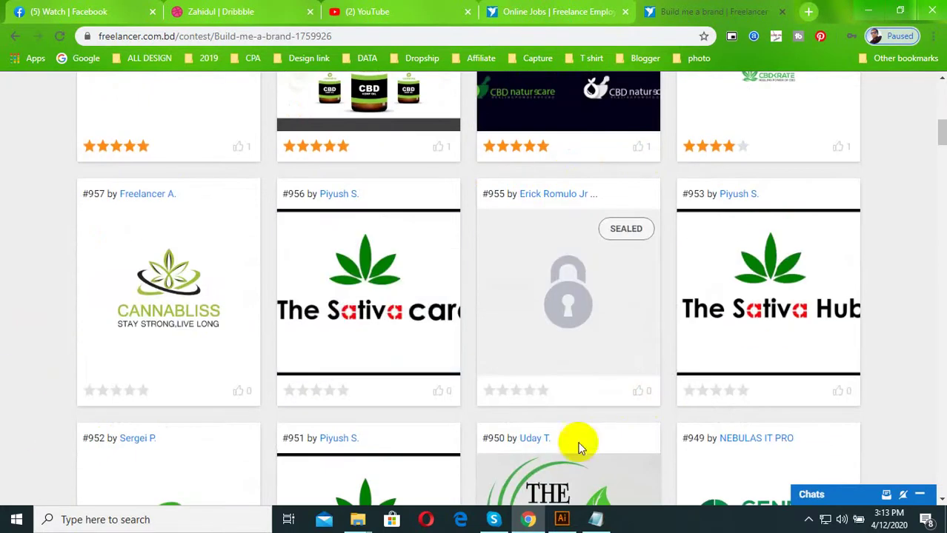
{"action": "left_click", "coordinate": [560, 520]}
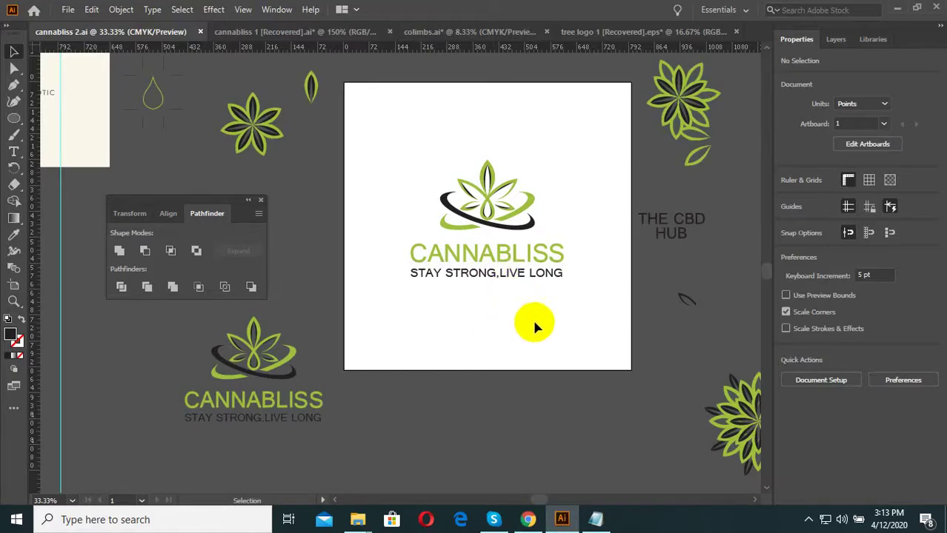
{"action": "scroll", "coordinate": [552, 311], "scroll_direction": "up", "scroll_amount": 1}
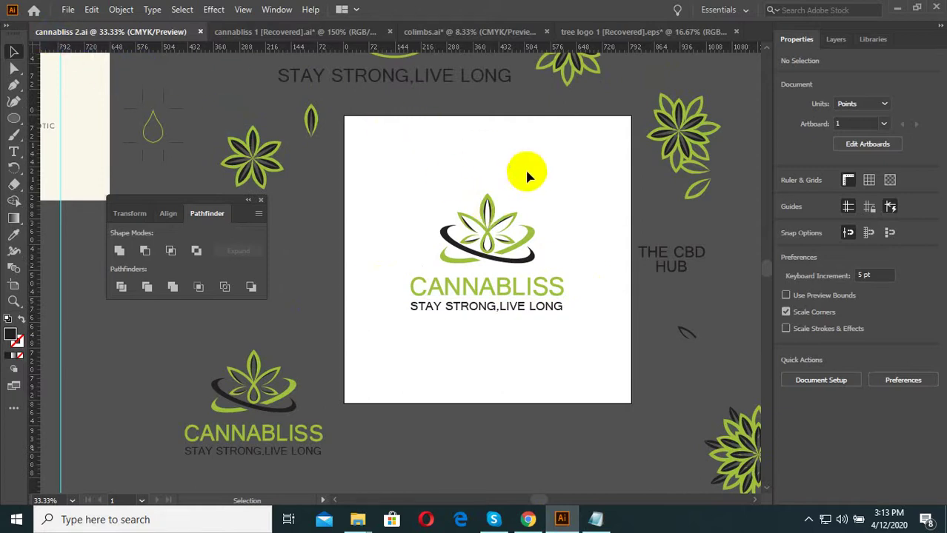
{"action": "left_click", "coordinate": [148, 132]}
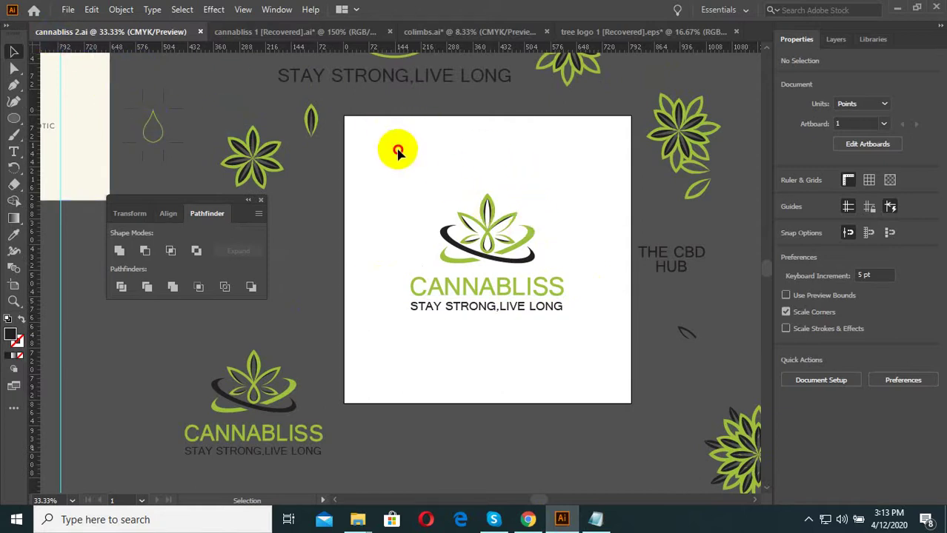
{"action": "left_click", "coordinate": [538, 427]}
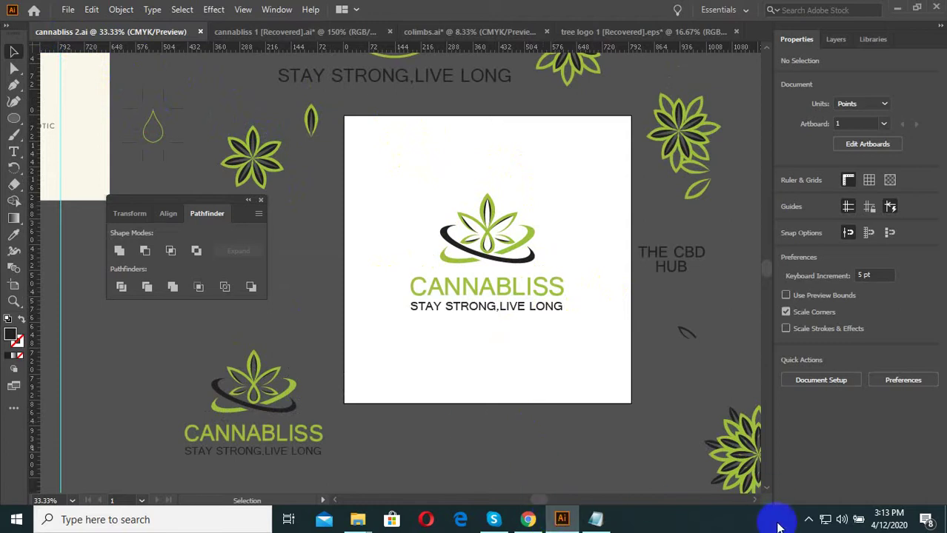
{"action": "left_click", "coordinate": [808, 521]}
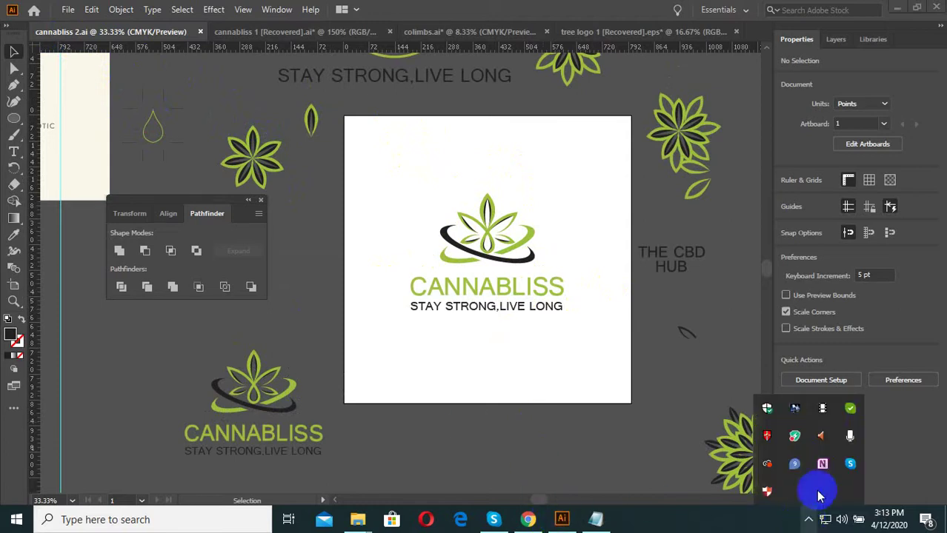